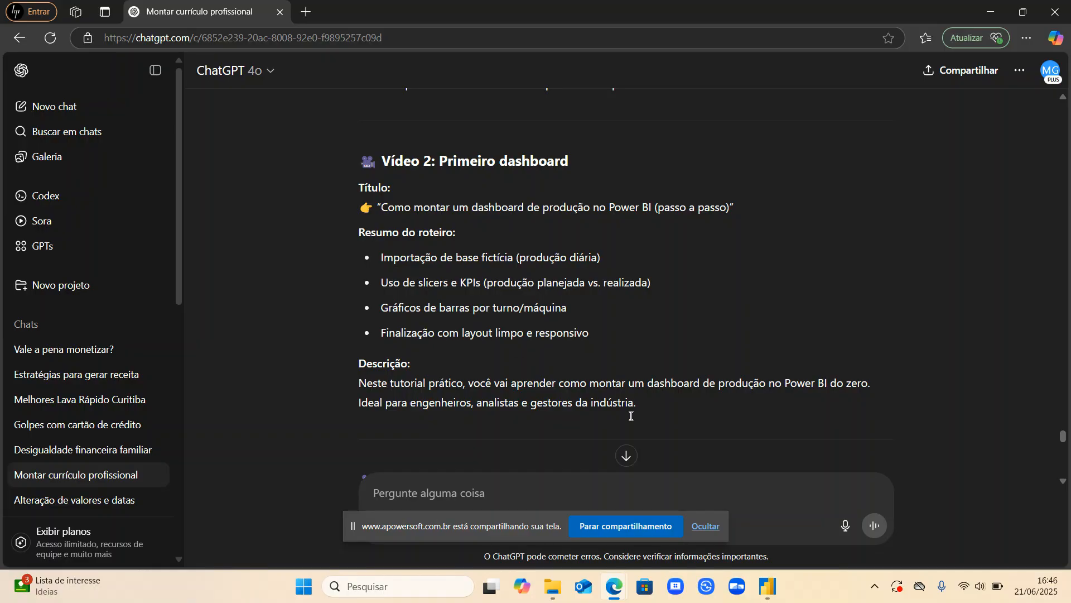
- Switch from the ChatGPT window to the Book.xlsx workbook in Excel for the web
{"action": "mouse_move", "coordinate": [617, 580]}
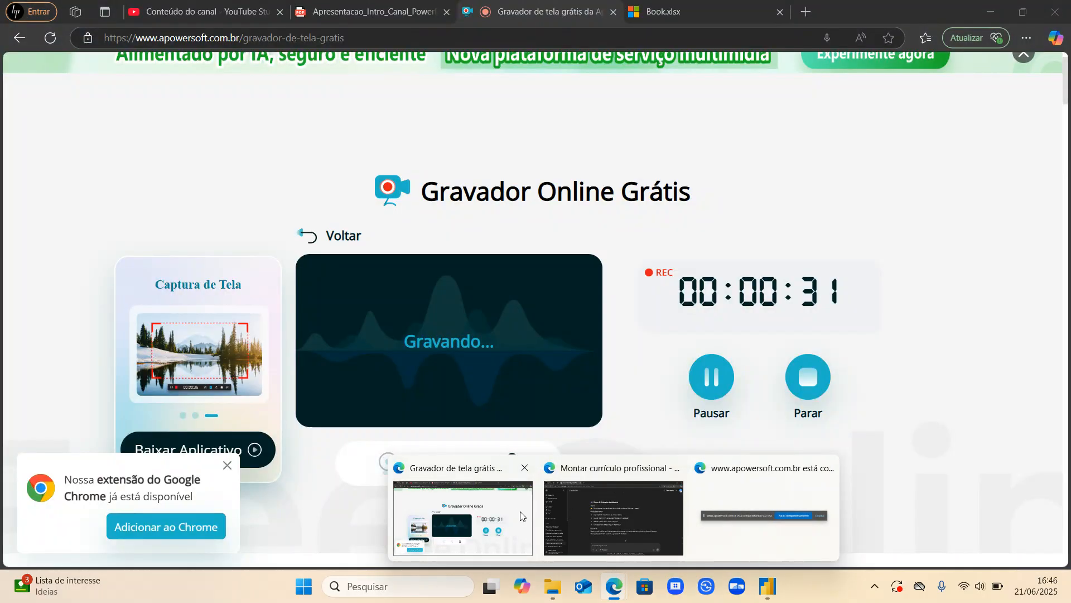
{"action": "left_click", "coordinate": [521, 516]}
{"action": "left_click", "coordinate": [728, 11]}
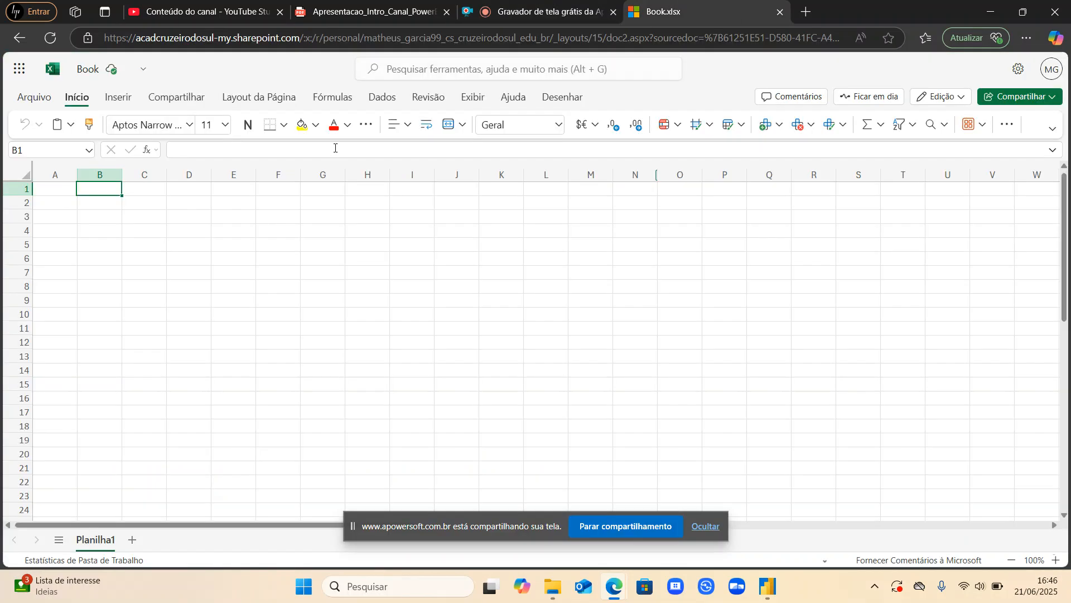
- Enter the column headers DATA in A1 and PRODUÇÃO REAL in B1
{"action": "left_click", "coordinate": [57, 192]}
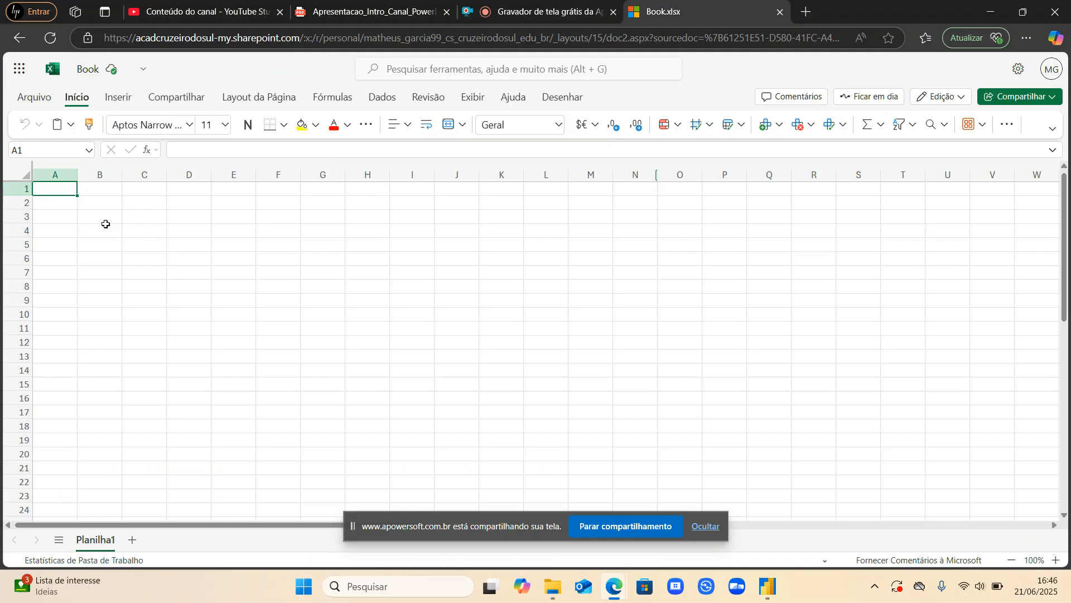
{"action": "type", "text": "DATA"}
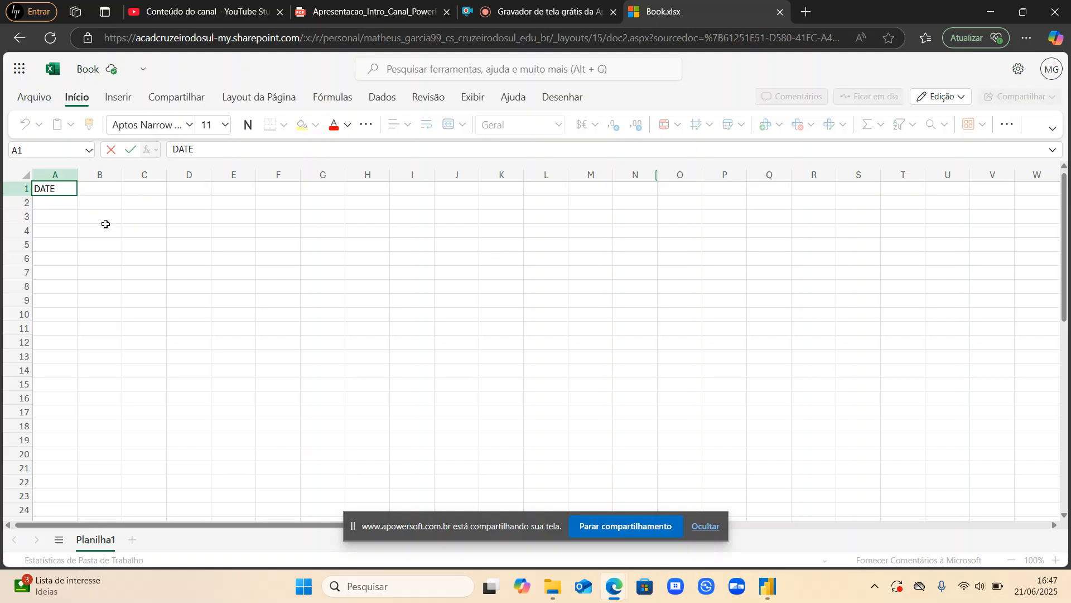
{"action": "key", "text": "Return"}
{"action": "key", "text": "Right"}
{"action": "key", "text": "Up"}
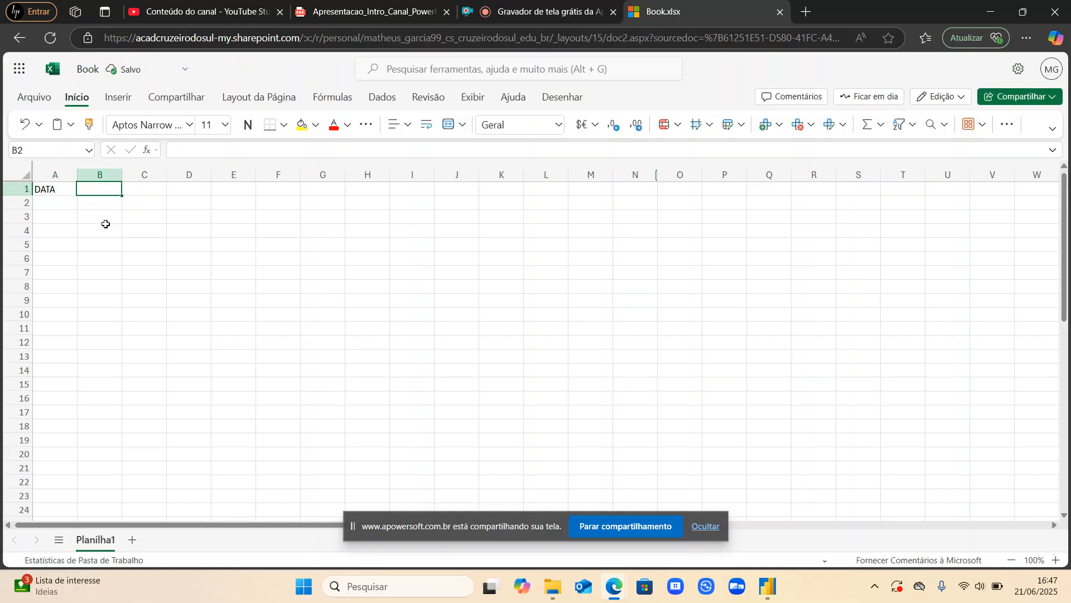
{"action": "type", "text": "PRODUÇ"}
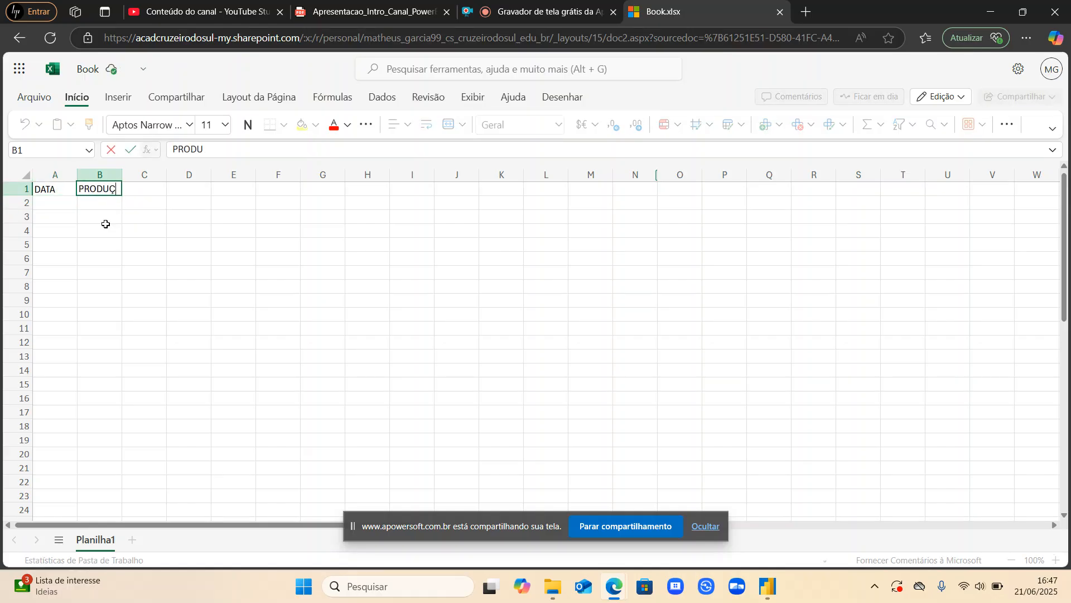
{"action": "type", "text": "ÃO REAL"}
{"action": "key", "text": "Return"}
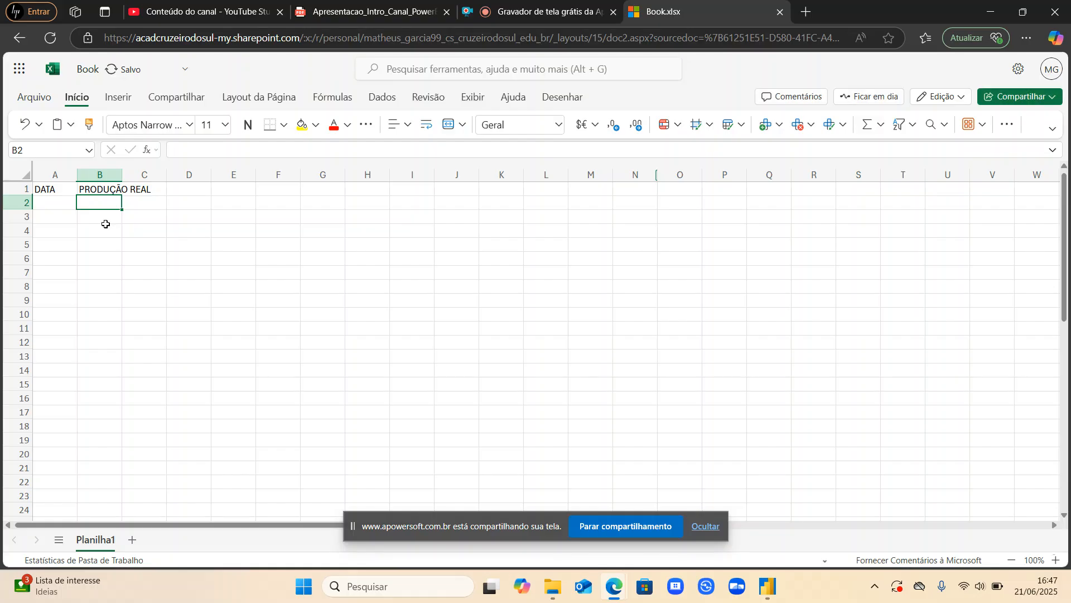
- Enter the column headers META in C1, DIA in D1 and TURNO in E1
{"action": "key", "text": "Right"}
{"action": "key", "text": "Up"}
{"action": "type", "text": "META"}
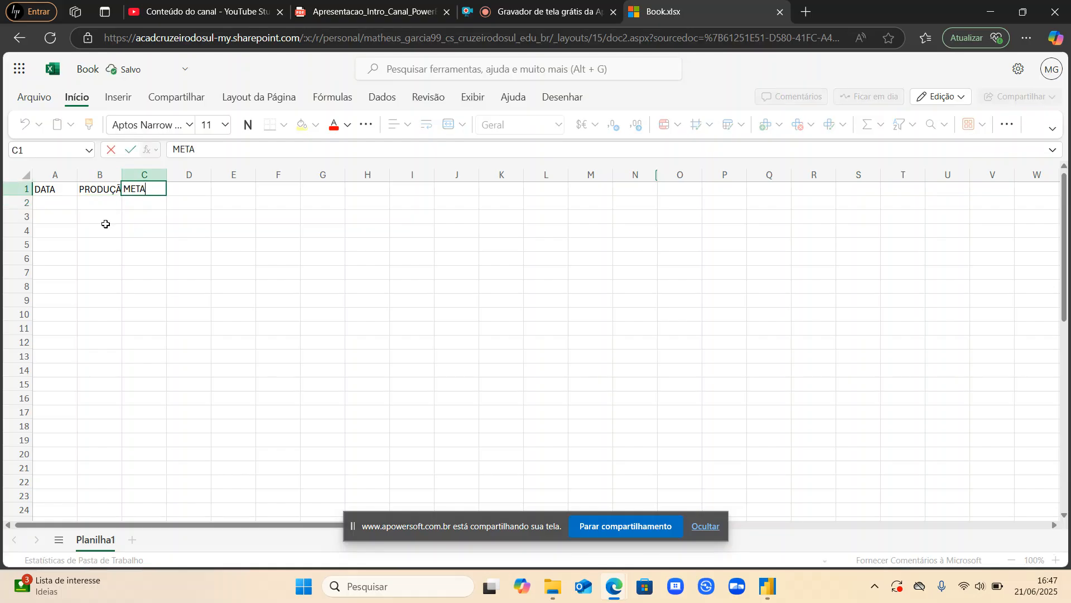
{"action": "key", "text": "Return"}
{"action": "key", "text": "Right"}
{"action": "key", "text": "Up"}
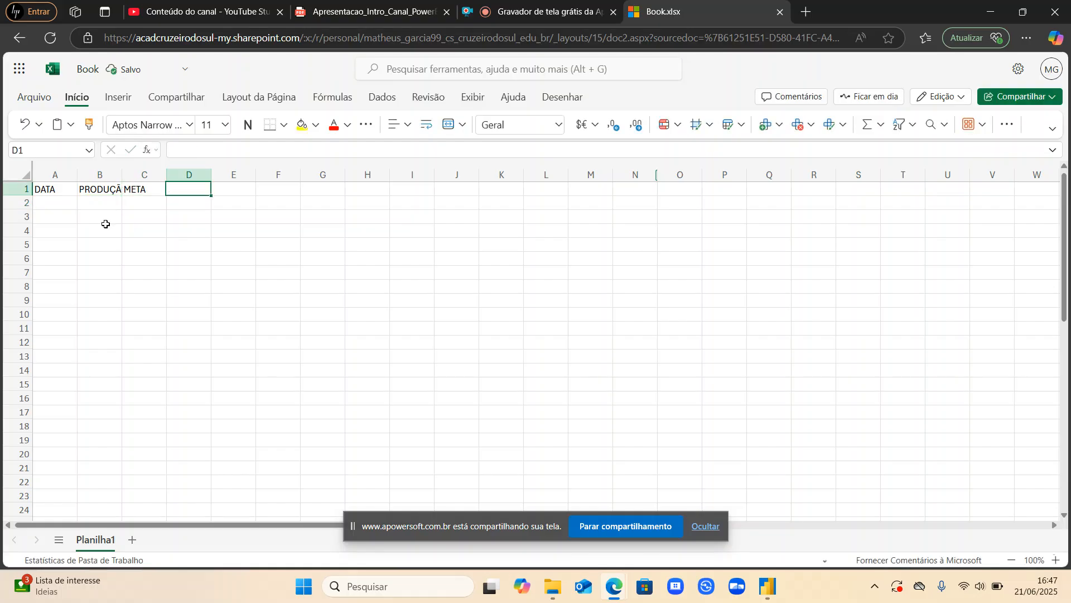
{"action": "type", "text": "DIA"}
{"action": "key", "text": "Return"}
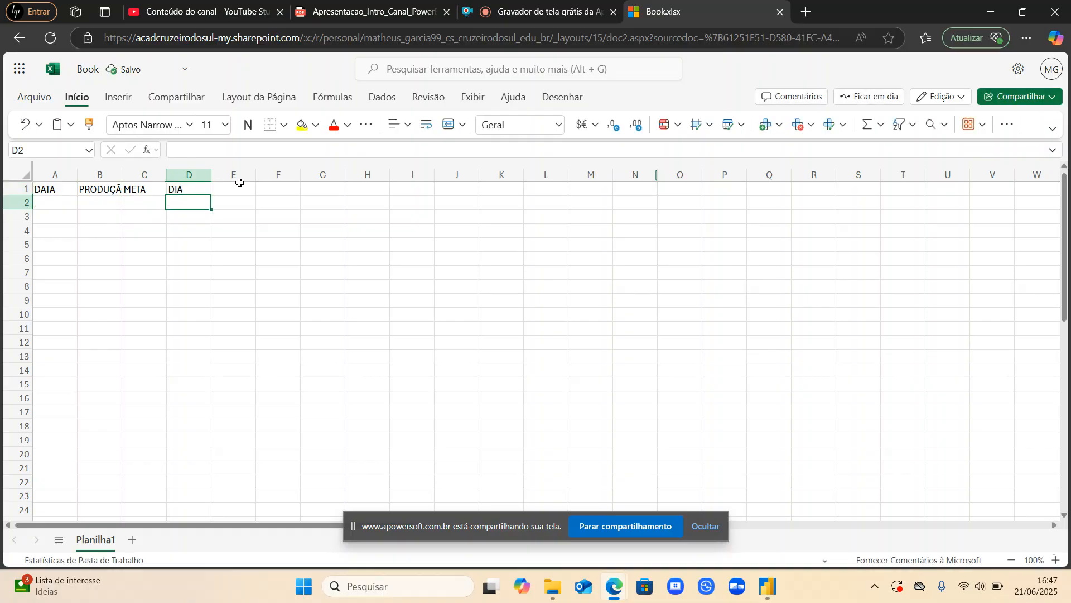
{"action": "left_click", "coordinate": [238, 190]}
{"action": "type", "text": "TUR"}
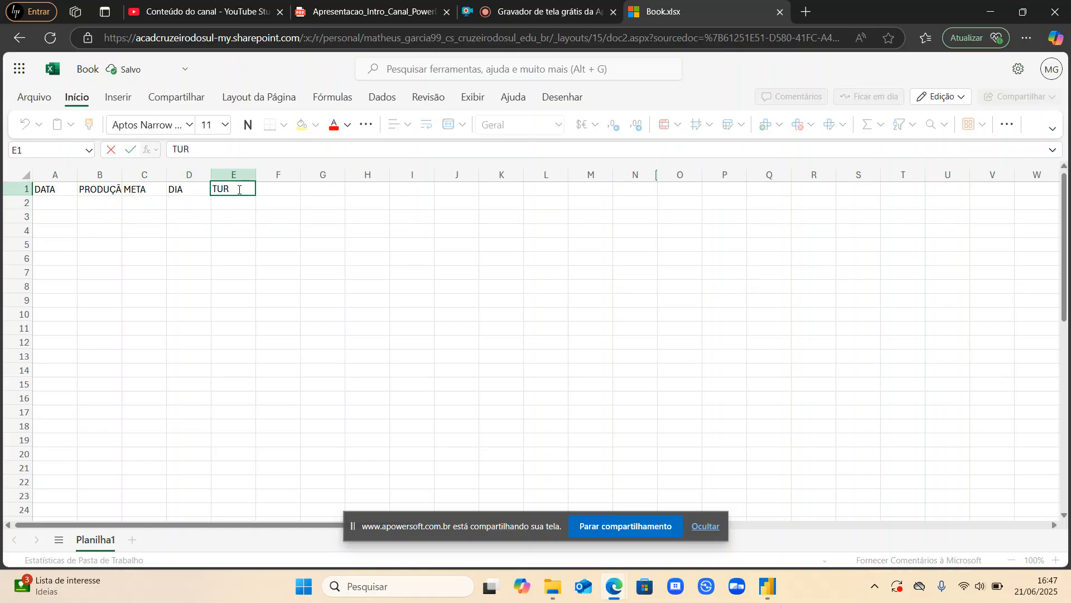
{"action": "type", "text": "NO"}
{"action": "key", "text": "Return"}
- Fit the widths of columns A to E to their contents
{"action": "left_click", "coordinate": [233, 173]}
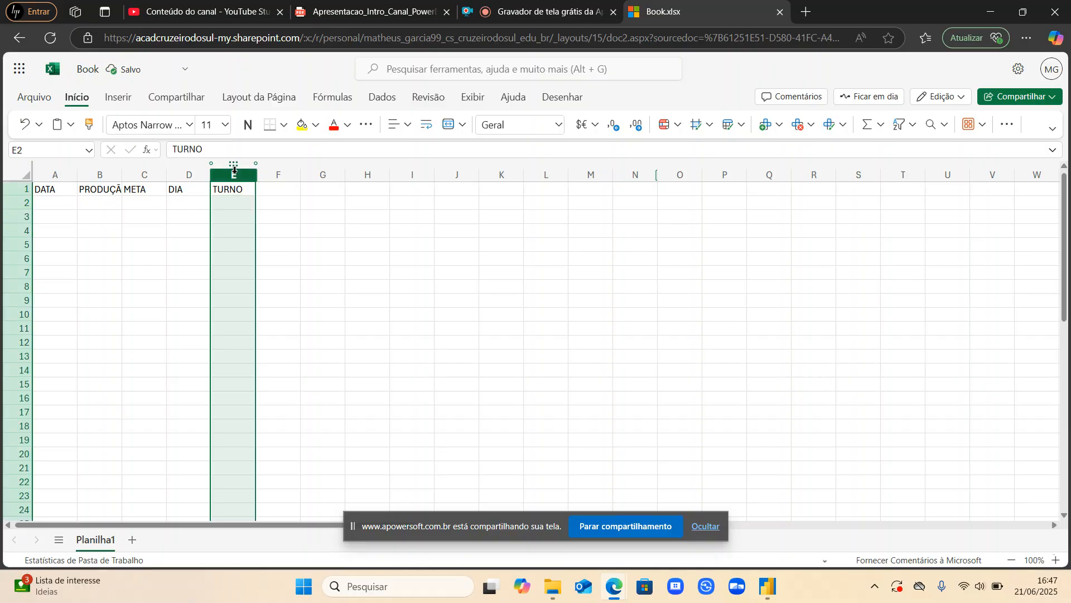
{"action": "left_click_drag", "start_coordinate": [234, 167], "coordinate": [78, 178]}
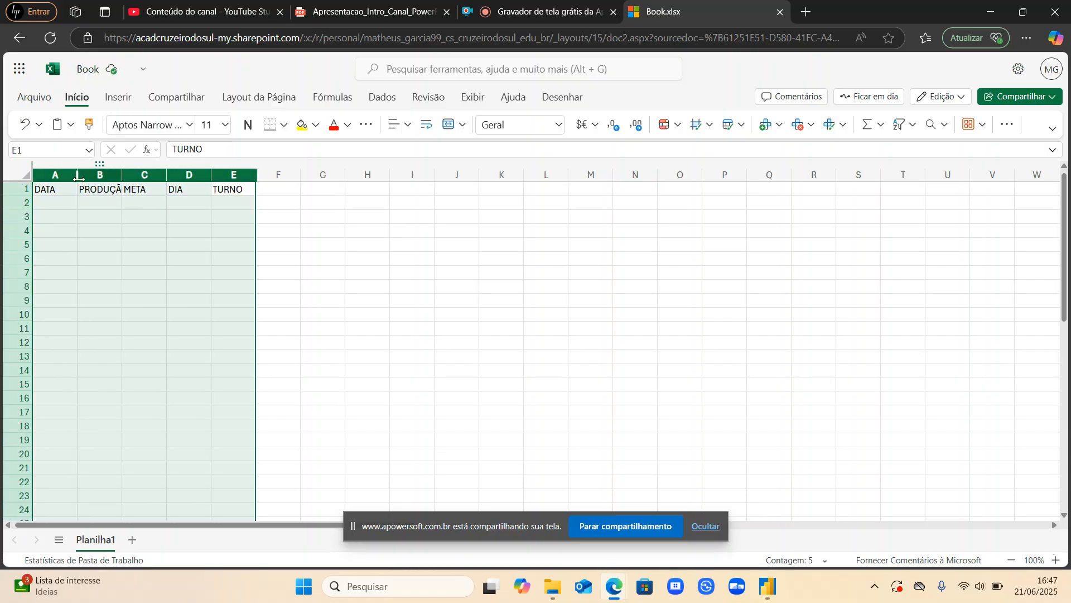
{"action": "double_click", "coordinate": [79, 177]}
{"action": "left_click", "coordinate": [99, 214]}
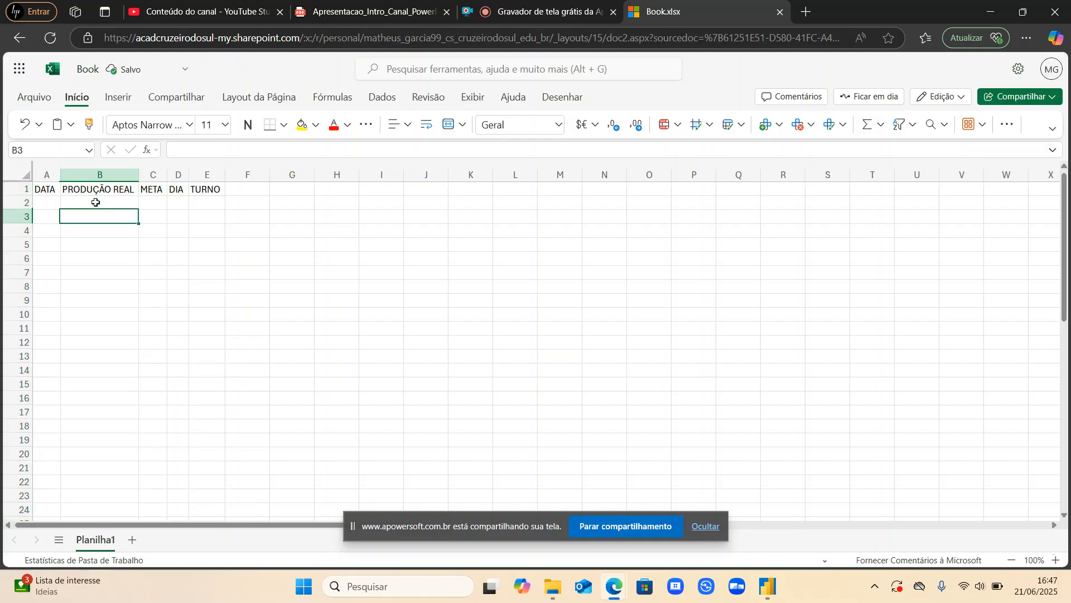
- Widen columns A to E to one equal width and center their contents
{"action": "left_click_drag", "start_coordinate": [47, 174], "coordinate": [240, 177]}
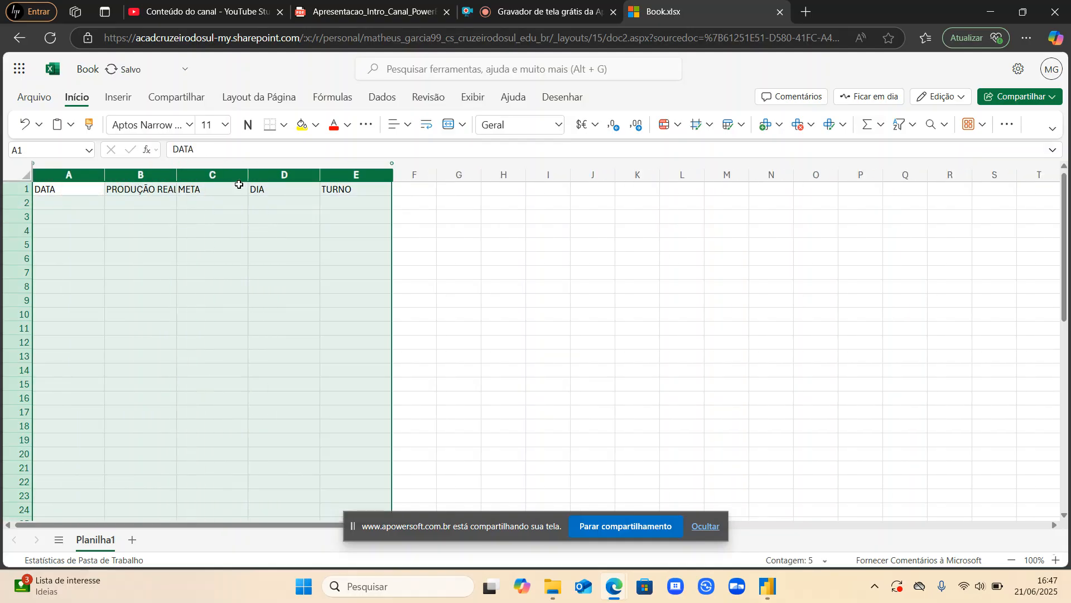
{"action": "right_click", "coordinate": [157, 189]}
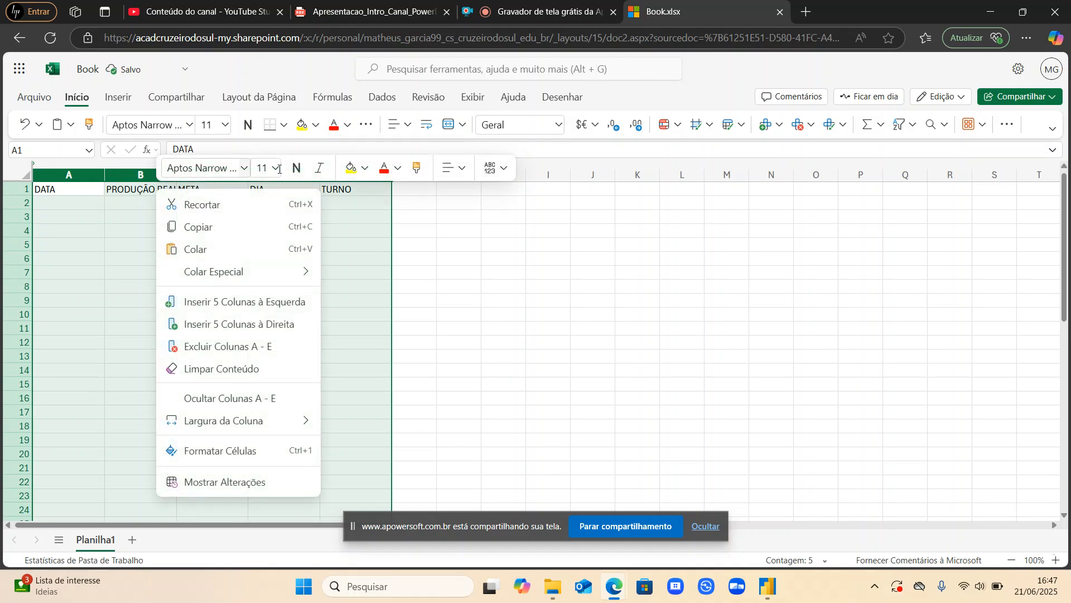
{"action": "left_click", "coordinate": [461, 168]}
{"action": "left_click", "coordinate": [483, 199]}
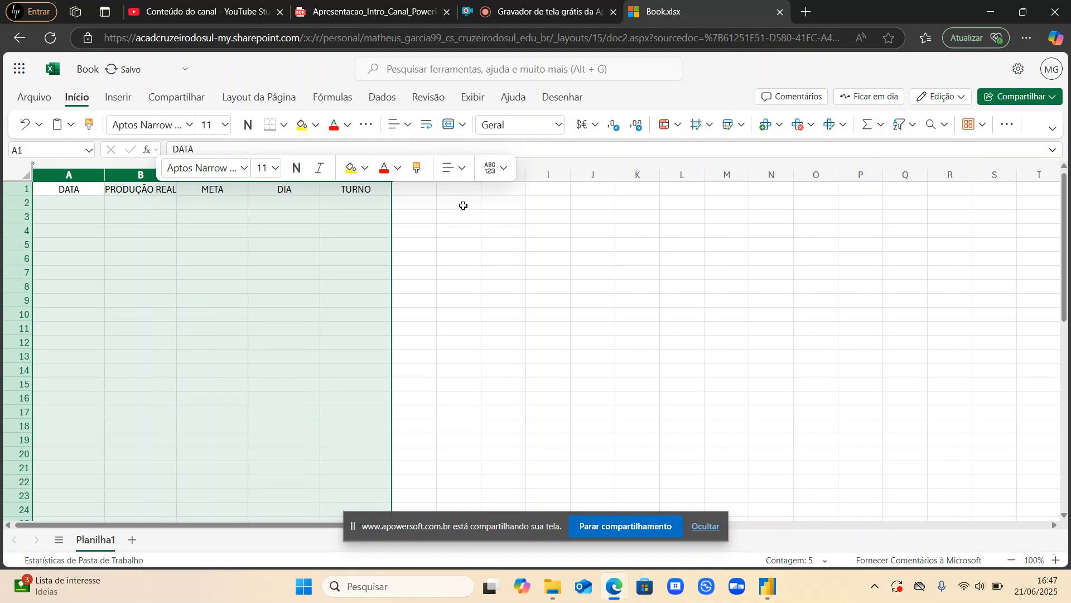
{"action": "left_click", "coordinate": [173, 204]}
- Enter the date 01/06/2025 in A2 and copy it to A3:A4
{"action": "left_click", "coordinate": [74, 202]}
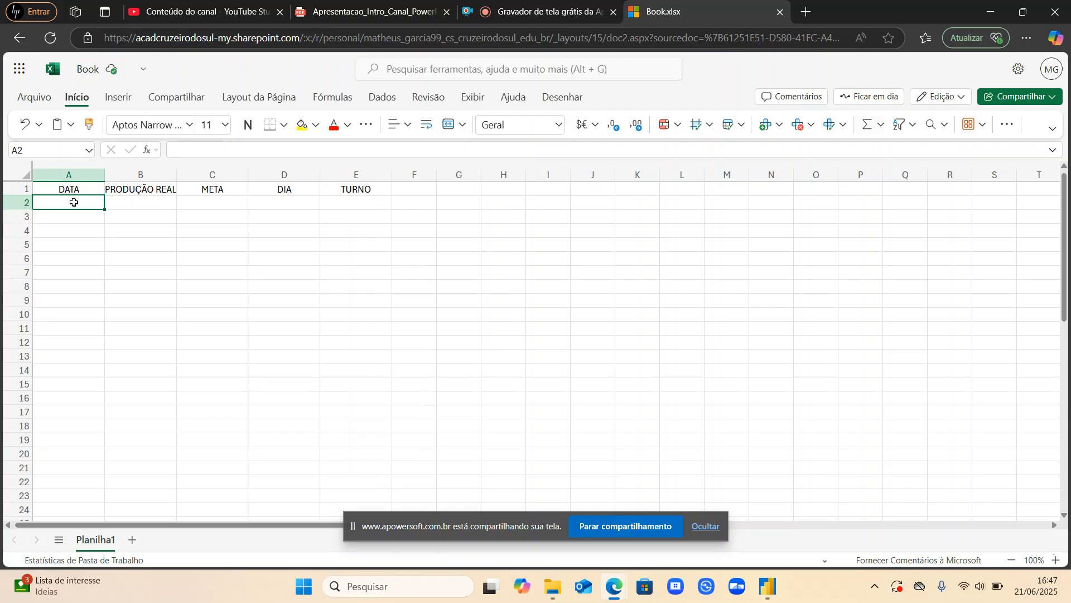
{"action": "type", "text": "01/"}
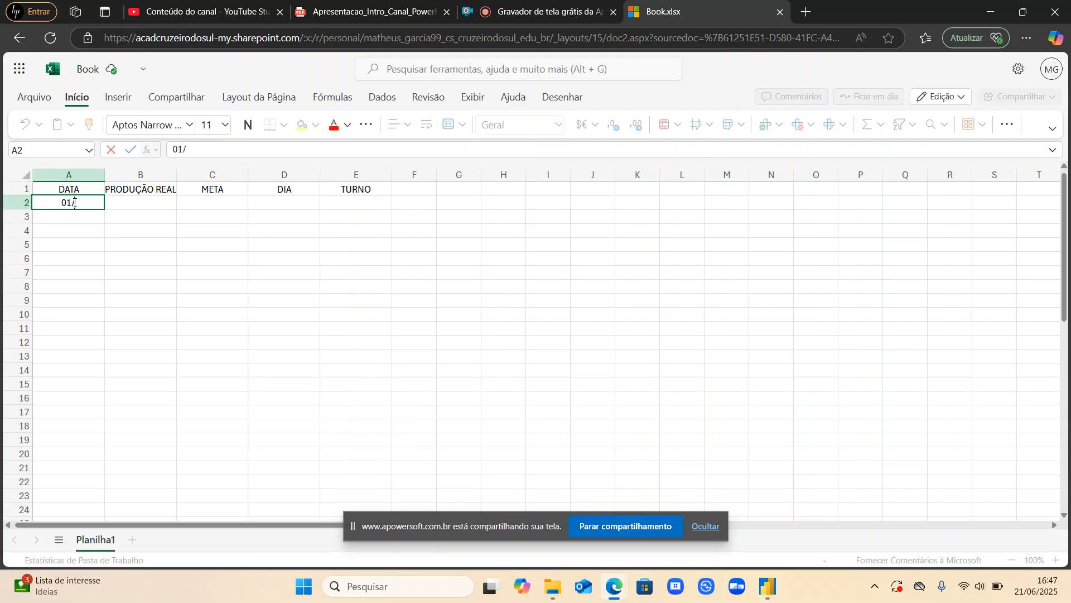
{"action": "type", "text": "06/2025"}
{"action": "key", "text": "Return"}
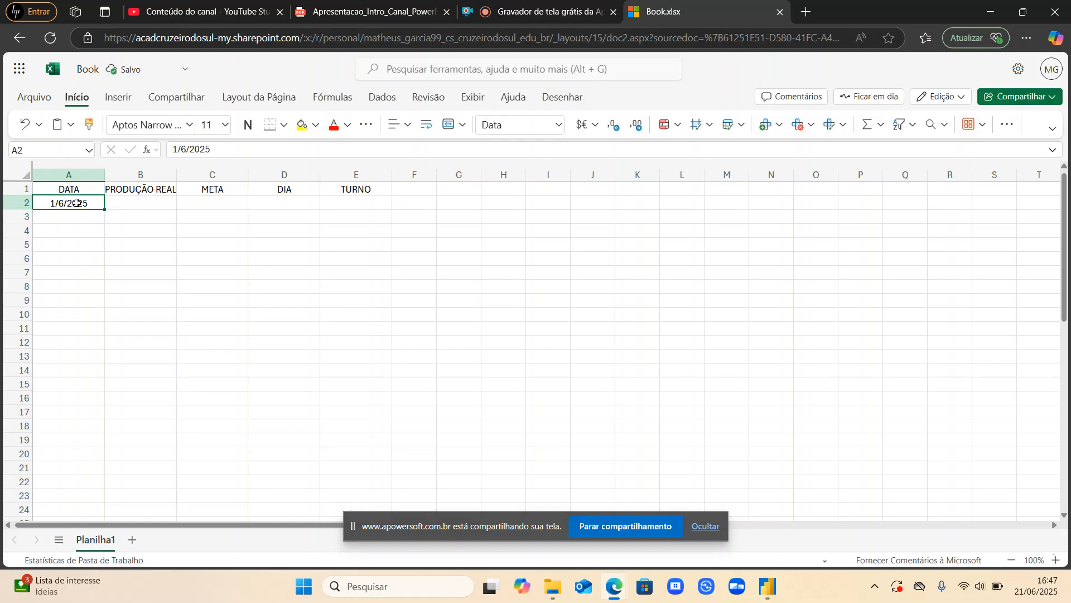
{"action": "key", "text": "ctrl+c"}
{"action": "left_click_drag", "start_coordinate": [77, 216], "coordinate": [80, 230]}
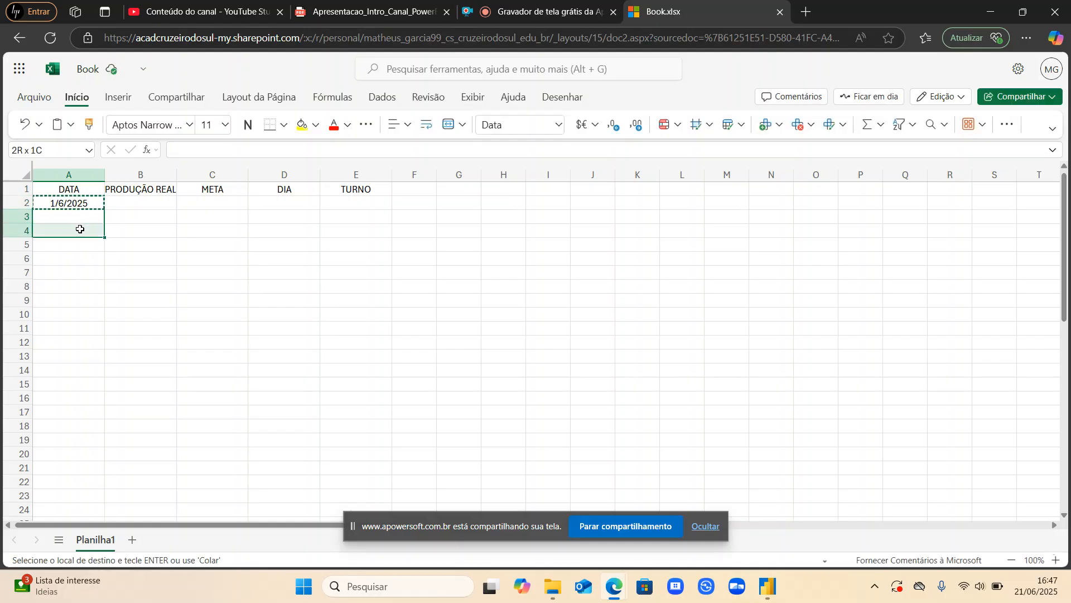
{"action": "key", "text": "ctrl+v"}
- Fill the TURNO column for the three dates with 1T, 2T and 3T in E2:E4
{"action": "left_click", "coordinate": [344, 201]}
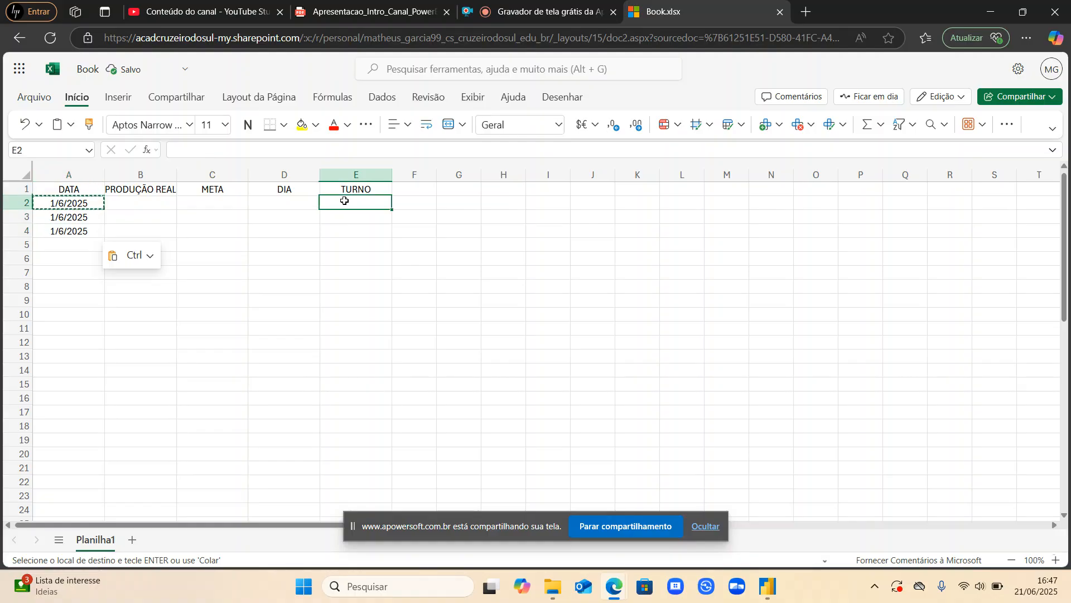
{"action": "type", "text": "1T"}
{"action": "key", "text": "Return"}
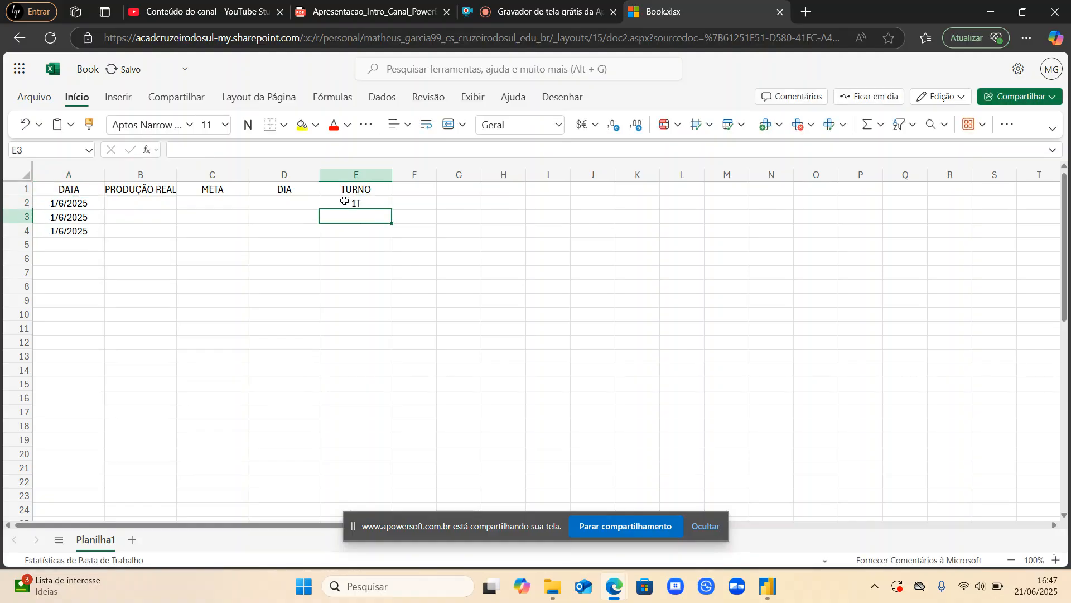
{"action": "type", "text": "2T"}
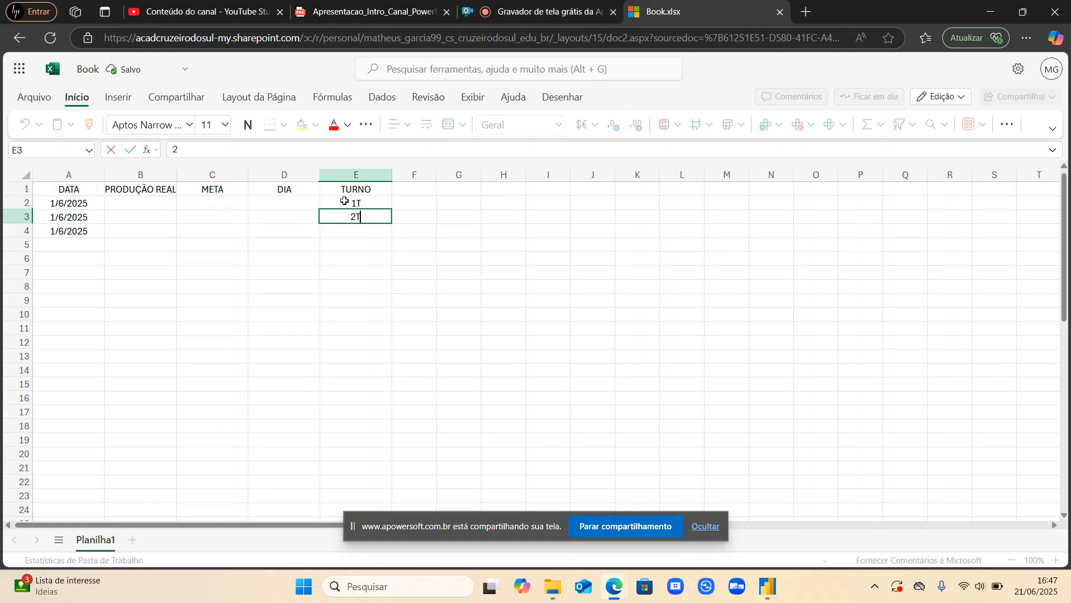
{"action": "key", "text": "Return"}
{"action": "type", "text": "3T"}
{"action": "key", "text": "Return"}
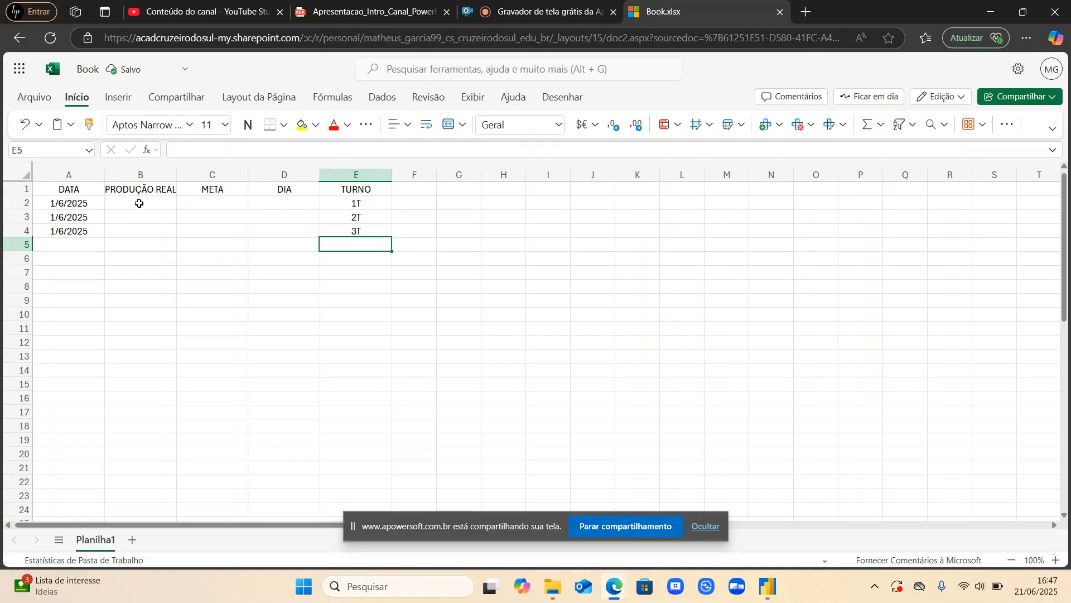
- Delete the DIA column from the table
{"action": "left_click", "coordinate": [86, 229]}
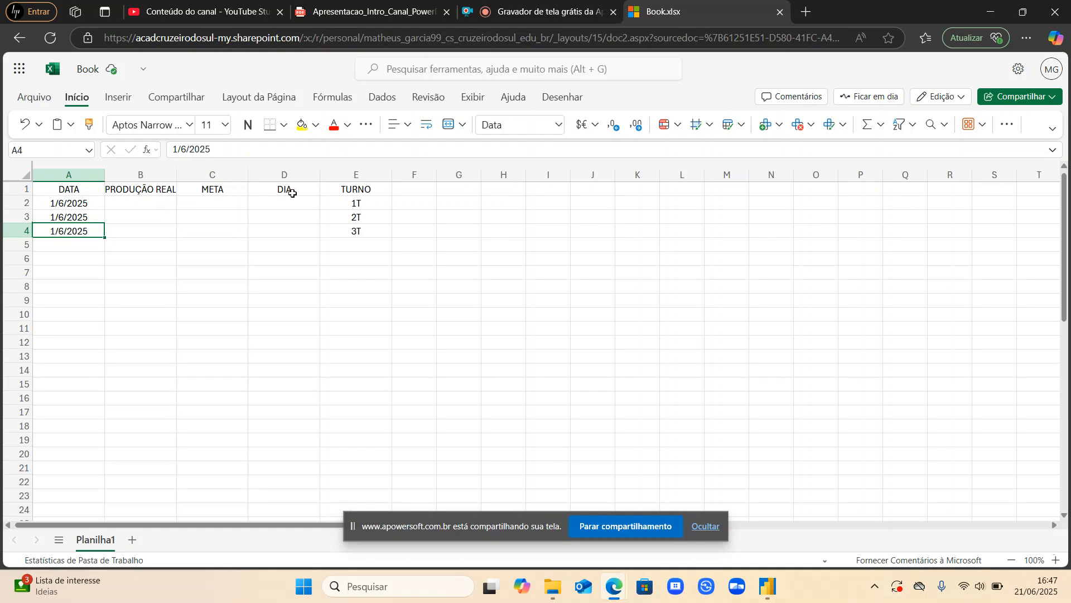
{"action": "left_click", "coordinate": [286, 168]}
{"action": "right_click", "coordinate": [286, 167]}
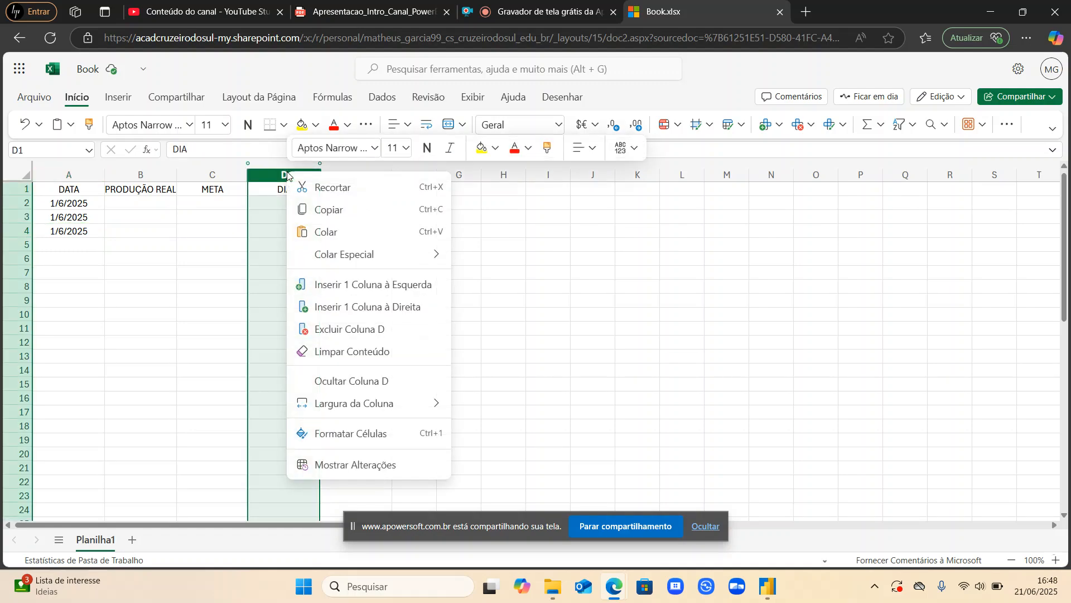
{"action": "left_click", "coordinate": [385, 329]}
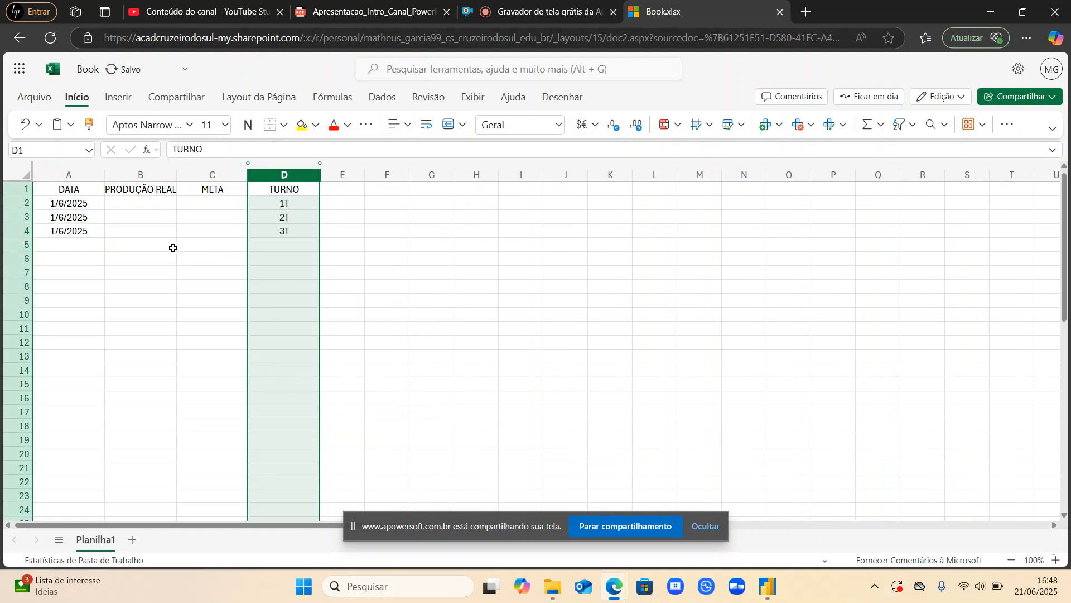
- Enter the META values 10000, 10000 and 8000 in C2:C4
{"action": "left_click", "coordinate": [135, 202]}
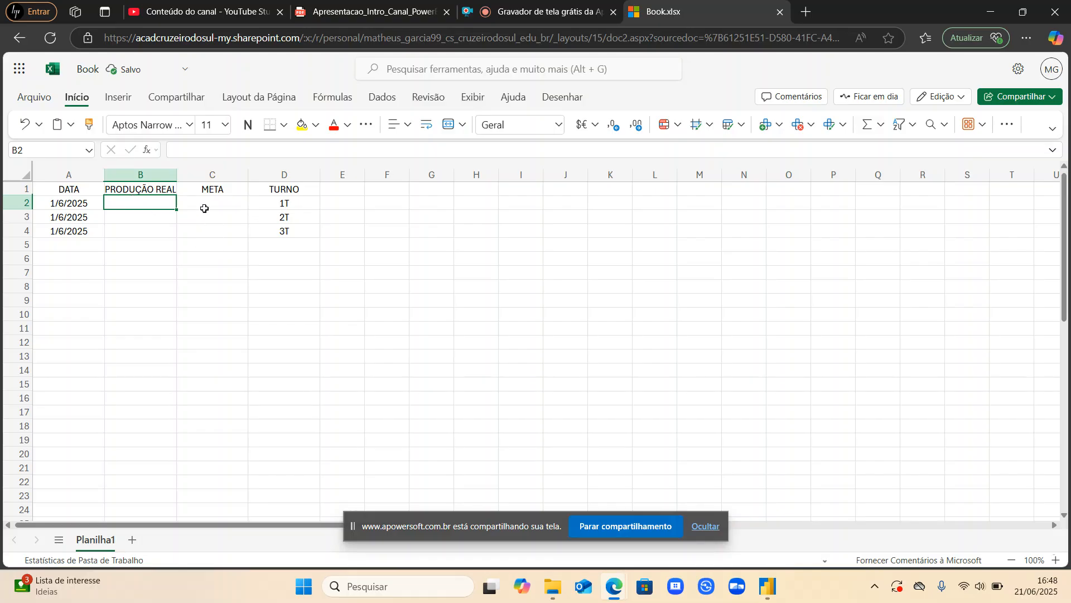
{"action": "left_click", "coordinate": [203, 193]}
{"action": "left_click", "coordinate": [221, 205]}
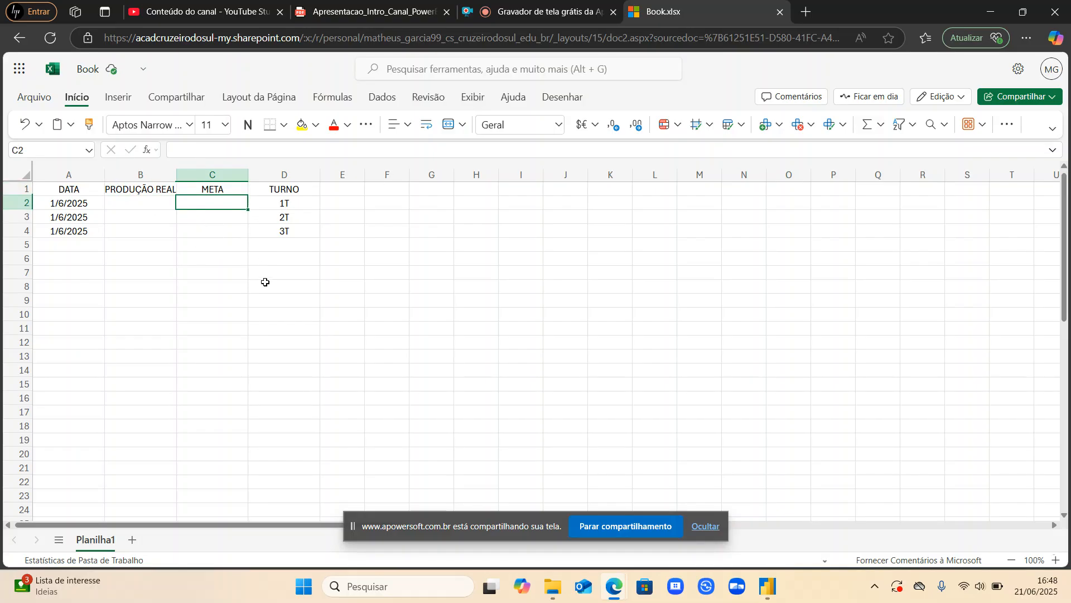
{"action": "type", "text": "10000"}
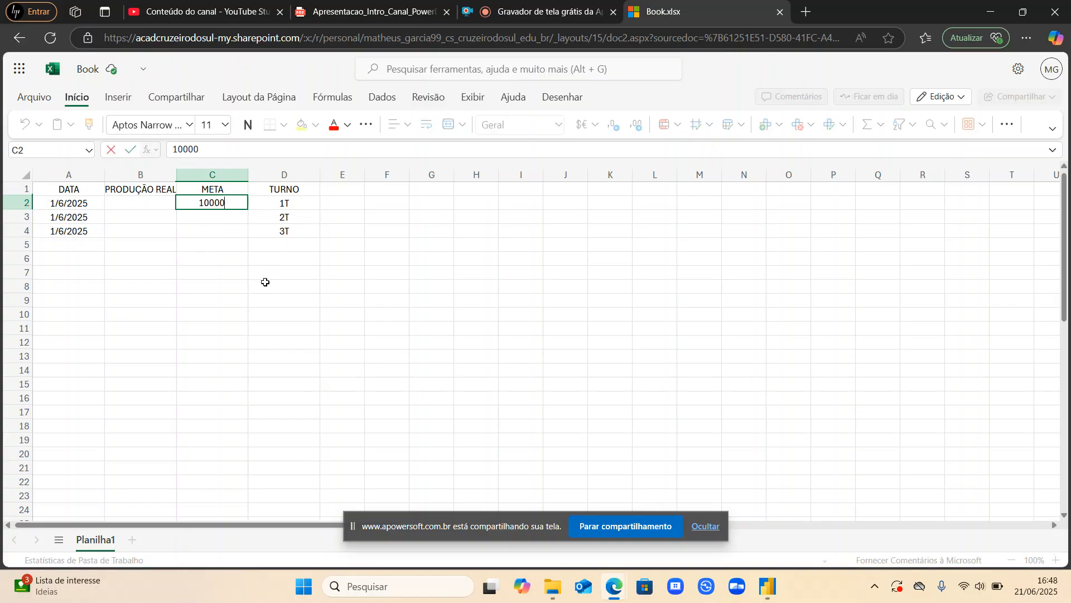
{"action": "key", "text": "Return"}
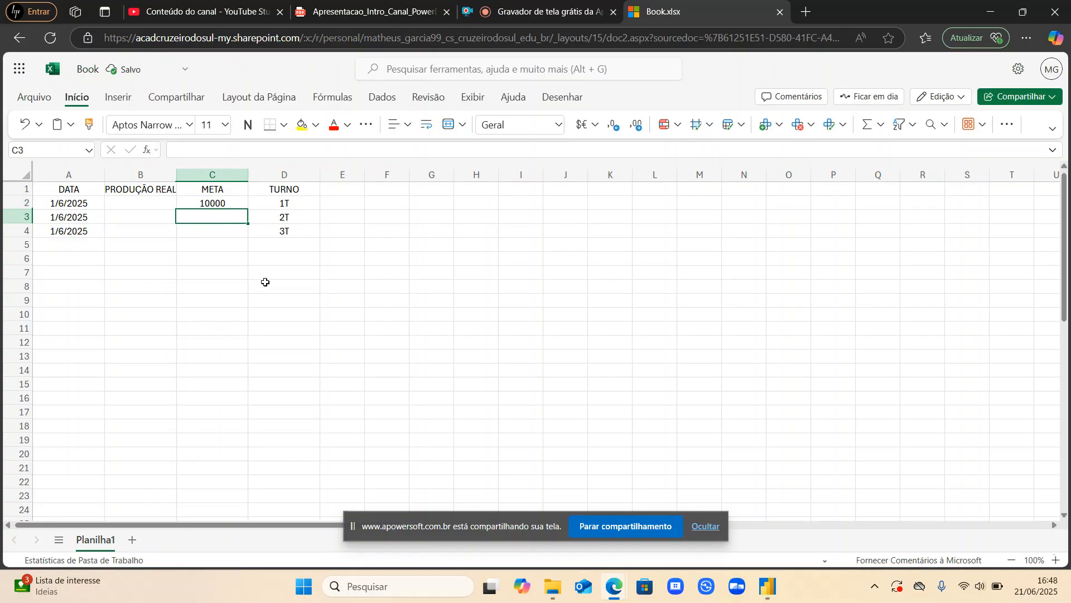
{"action": "type", "text": "10000"}
{"action": "key", "text": "Return"}
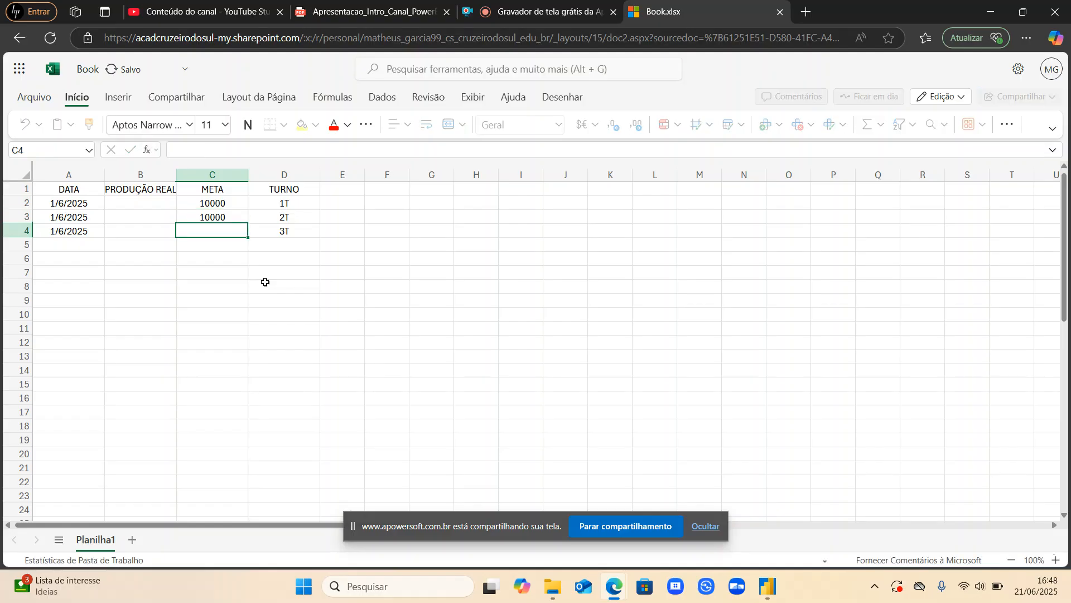
{"action": "type", "text": "8000"}
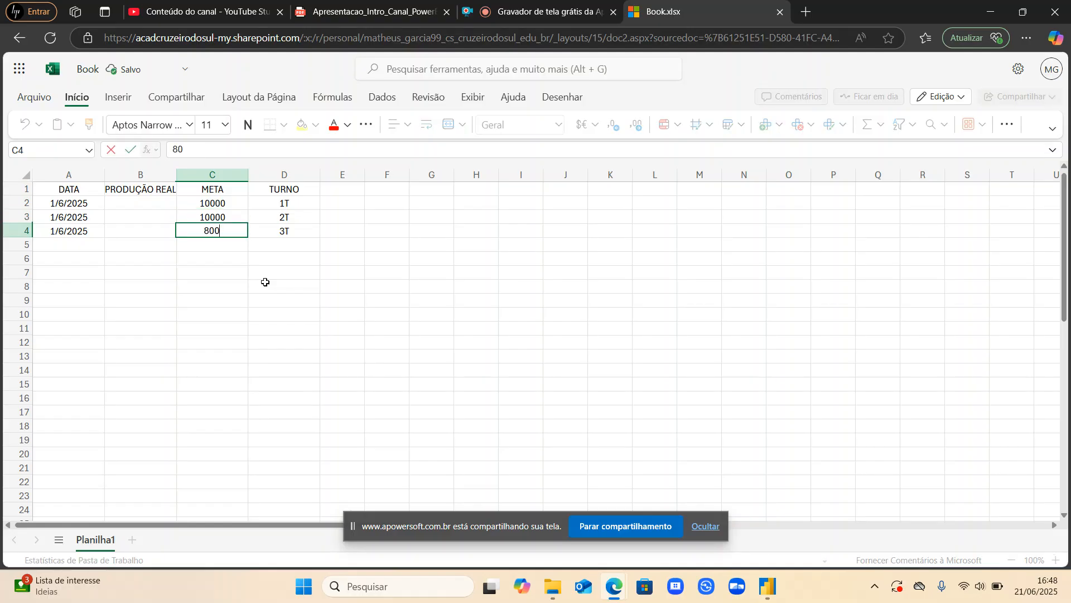
{"action": "key", "text": "Return"}
- Enter the PRODUÇÃO REAL values 11000, 9000 and 7000 in B2:B4
{"action": "key", "text": "Left"}
{"action": "key", "text": "Up"}
{"action": "key", "text": "Up"}
{"action": "key", "text": "Up"}
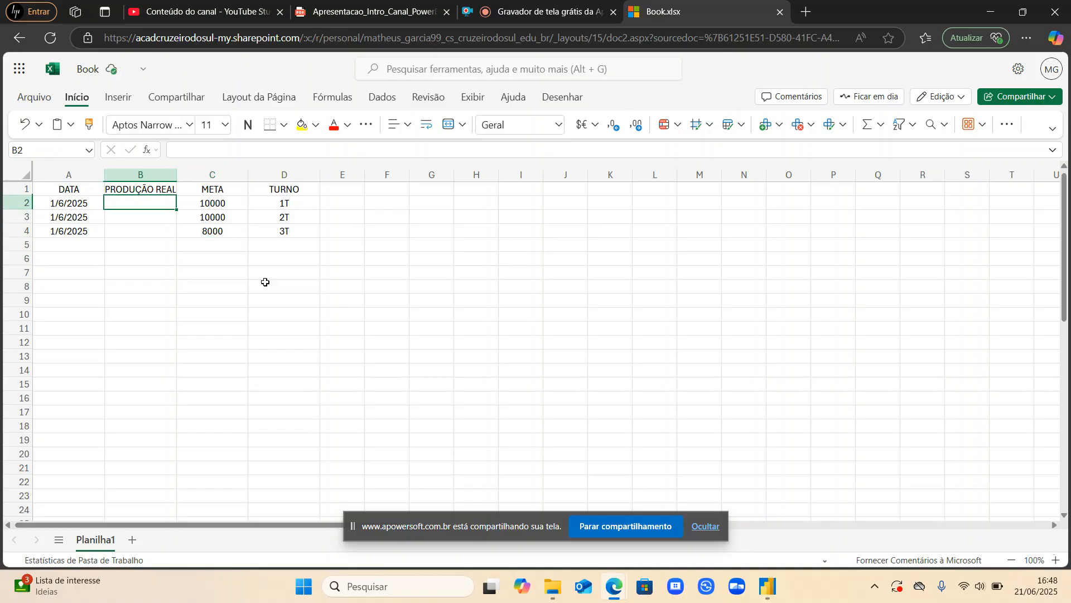
{"action": "type", "text": "11000"}
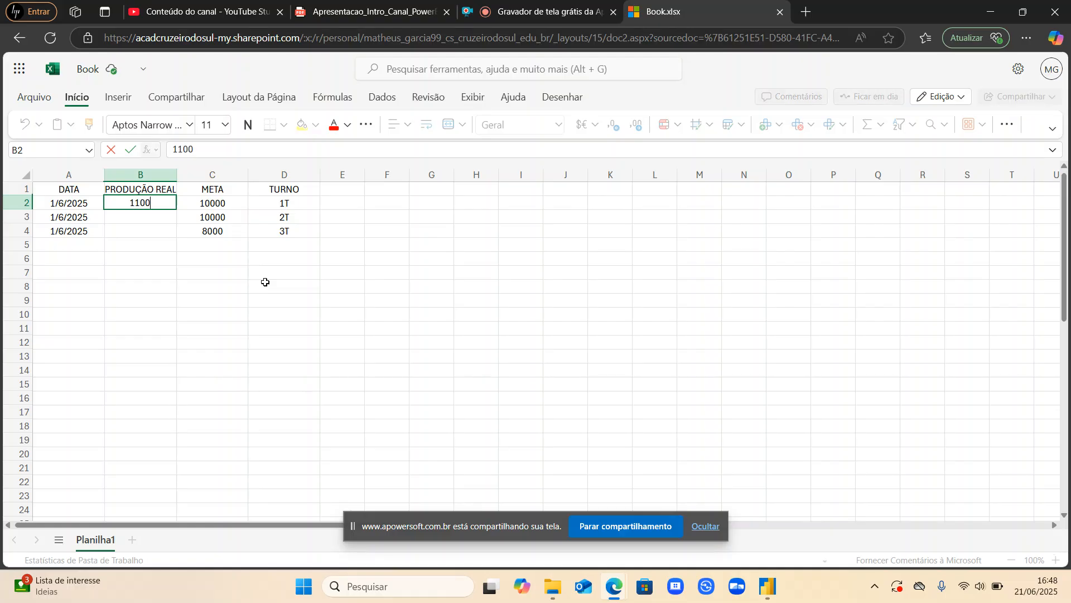
{"action": "key", "text": "Return"}
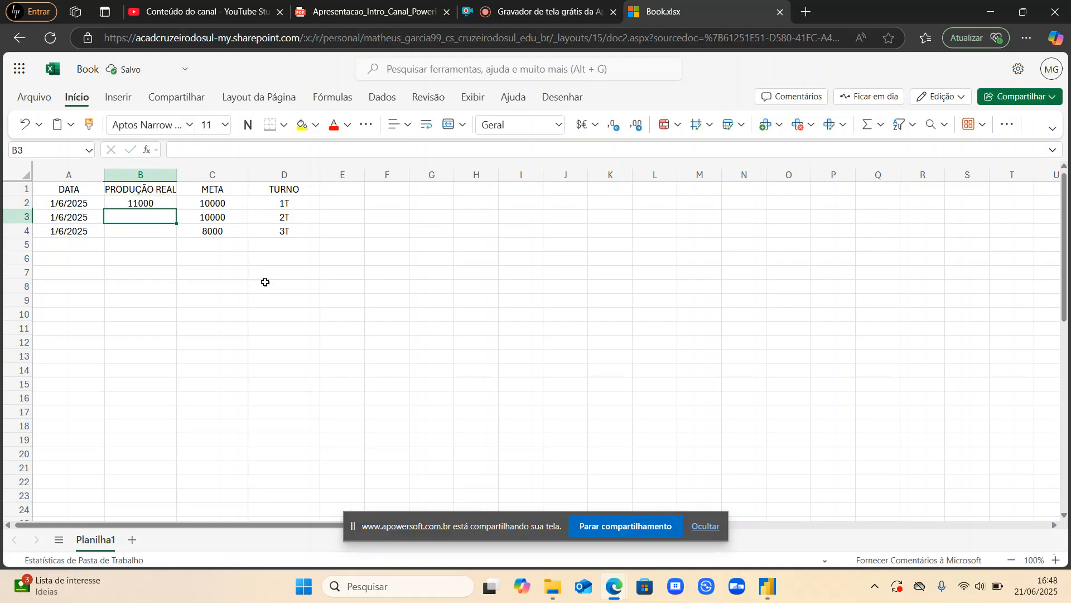
{"action": "type", "text": "9000"}
{"action": "key", "text": "Return"}
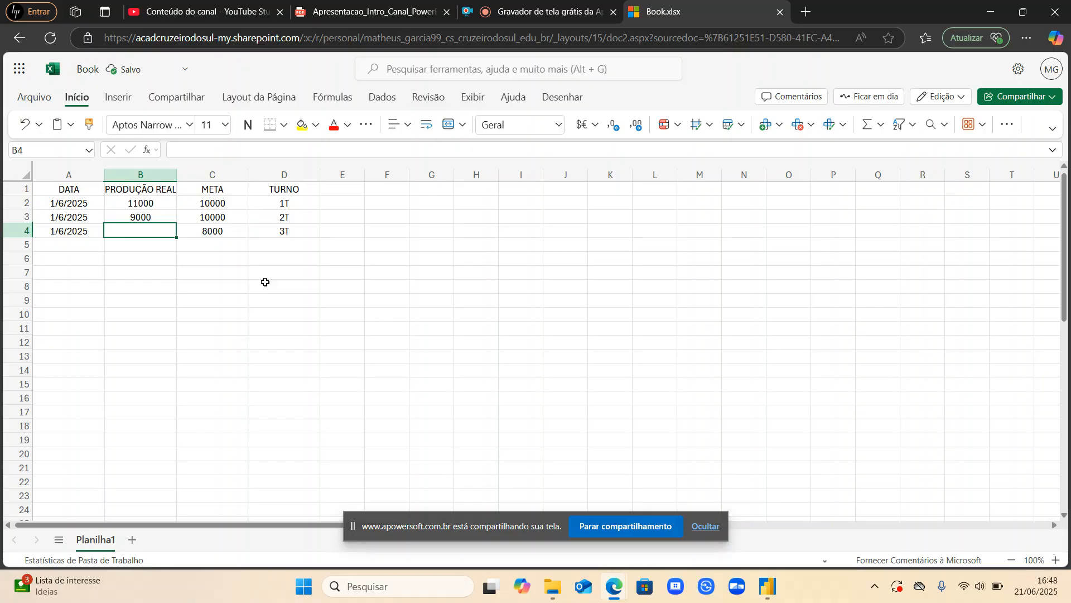
{"action": "type", "text": "7000"}
{"action": "key", "text": "Return"}
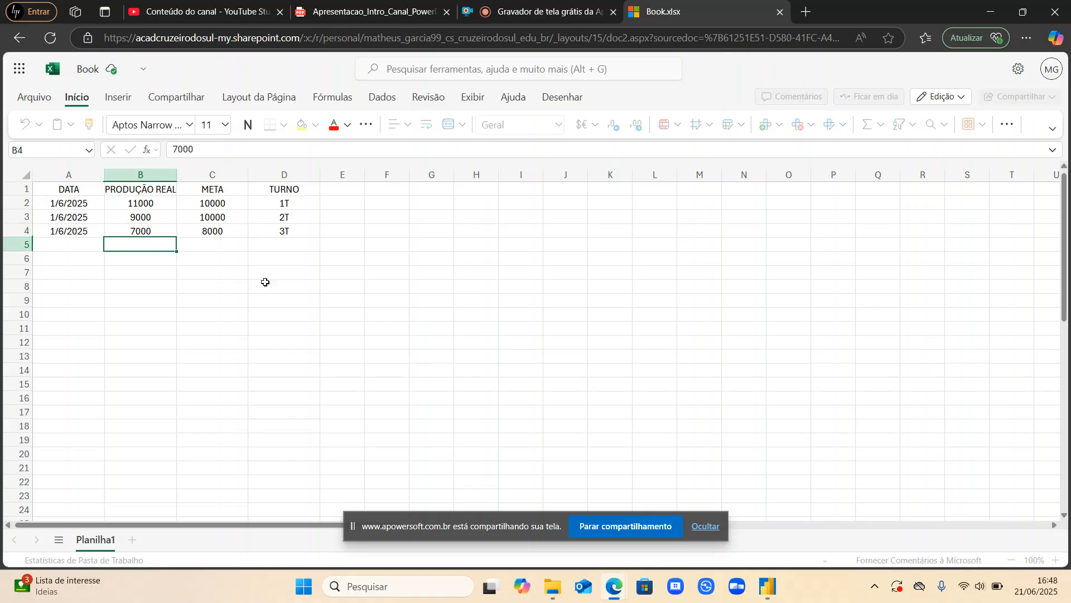
- Copy the three data rows A2:D4 and paste them below at A5, A8 and A11
{"action": "left_click_drag", "start_coordinate": [51, 231], "coordinate": [268, 196]}
{"action": "key", "text": "ctrl+c"}
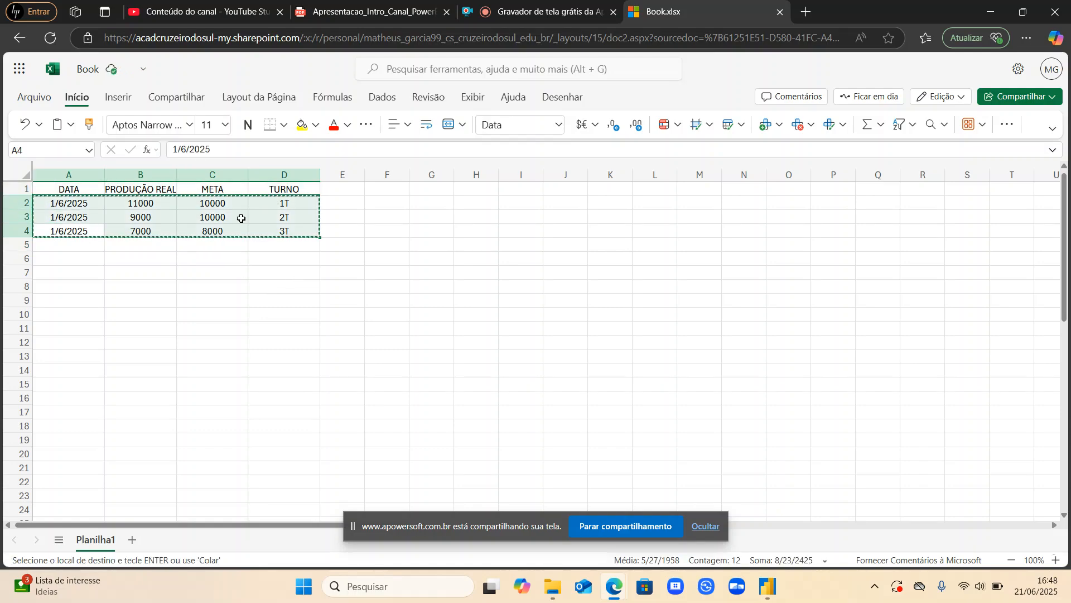
{"action": "left_click", "coordinate": [91, 247]}
{"action": "key", "text": "ctrl+v"}
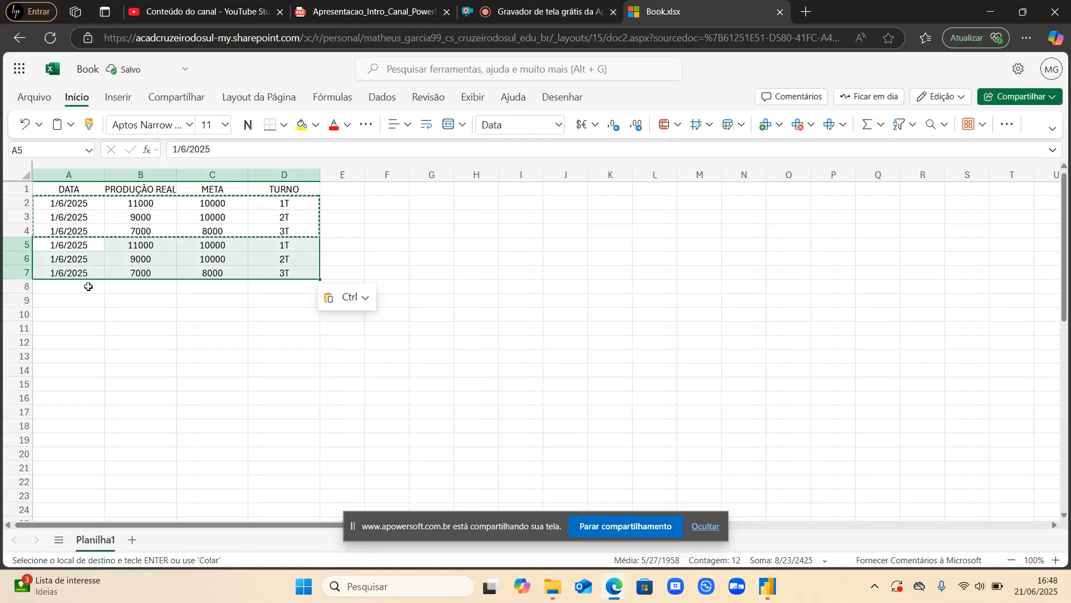
{"action": "left_click", "coordinate": [88, 286]}
{"action": "key", "text": "ctrl+v"}
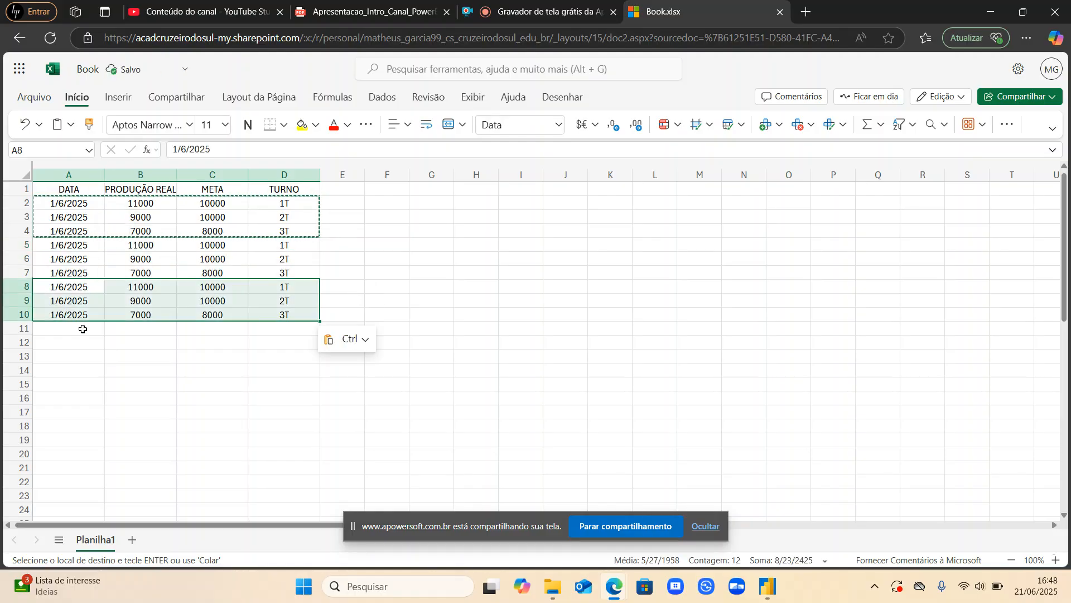
{"action": "left_click", "coordinate": [84, 328]}
{"action": "key", "text": "ctrl+v"}
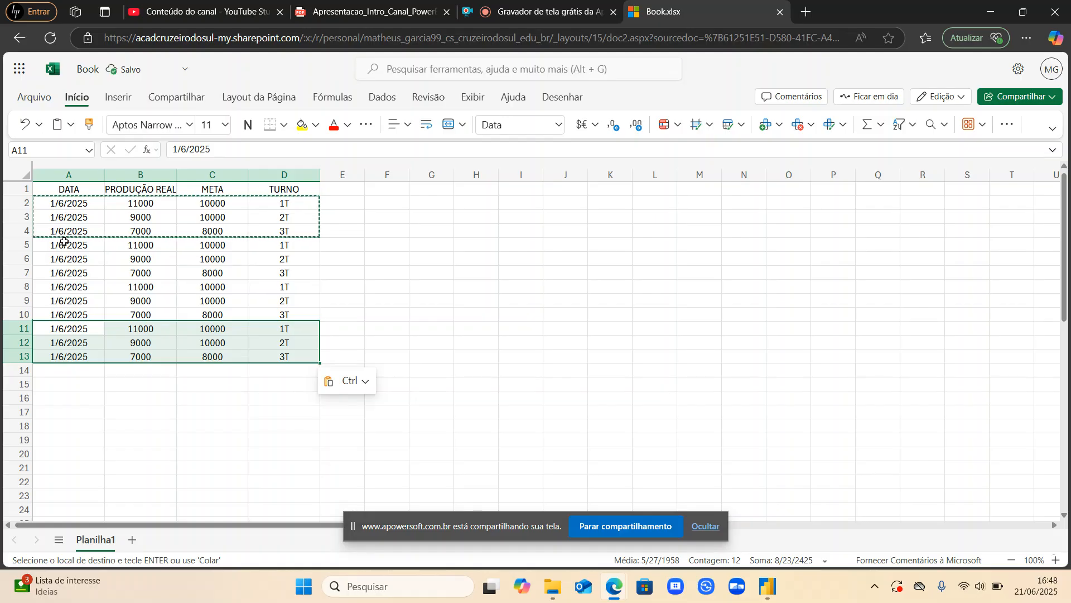
- Fill the date from A4 into A5 as 1/7/2025 and copy it to A6:A7
{"action": "left_click", "coordinate": [100, 235]}
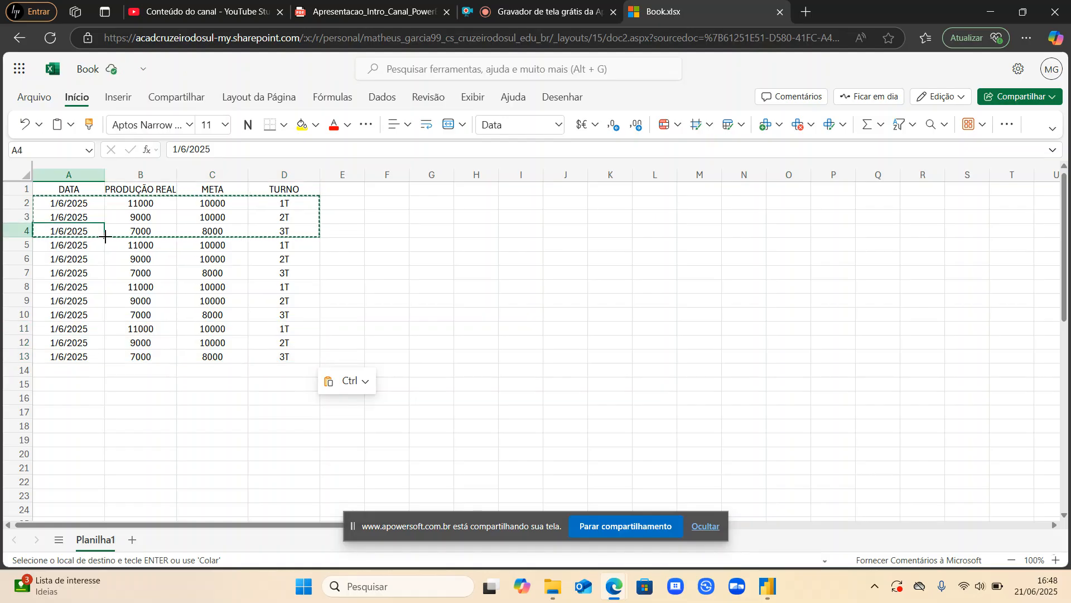
{"action": "left_click_drag", "start_coordinate": [104, 236], "coordinate": [91, 246]}
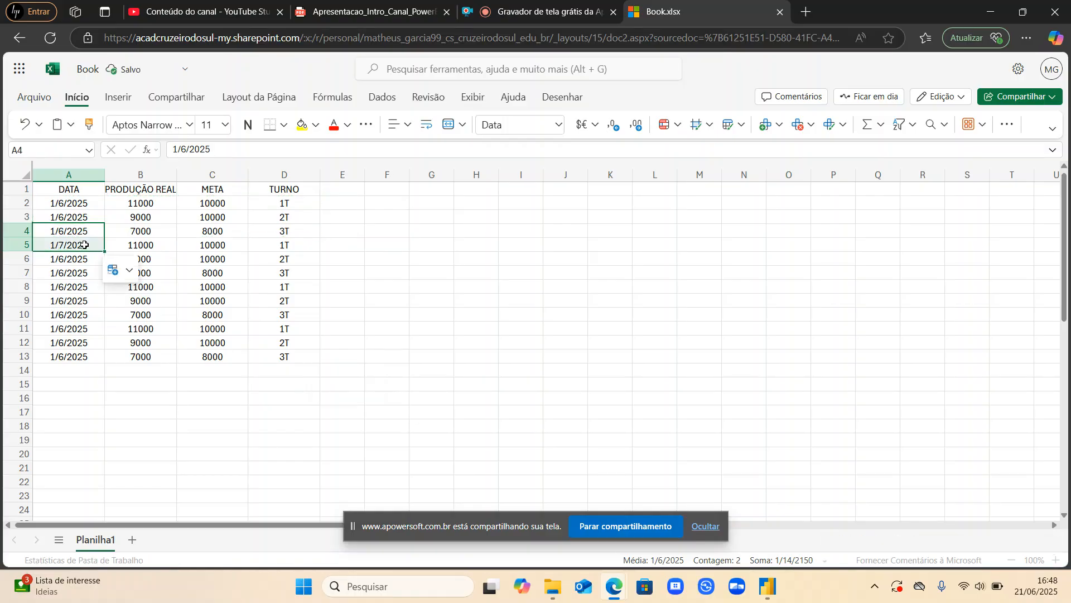
{"action": "left_click", "coordinate": [84, 244]}
{"action": "key", "text": "ctrl+c"}
{"action": "key", "text": "Down"}
{"action": "key", "text": "ctrl+v"}
{"action": "key", "text": "Down"}
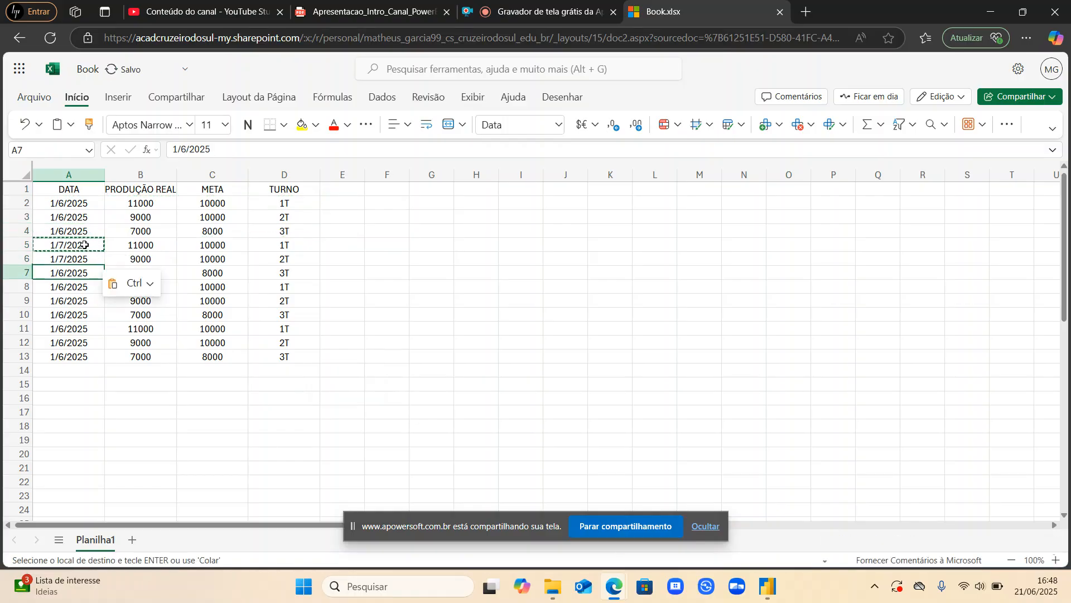
{"action": "key", "text": "ctrl+v"}
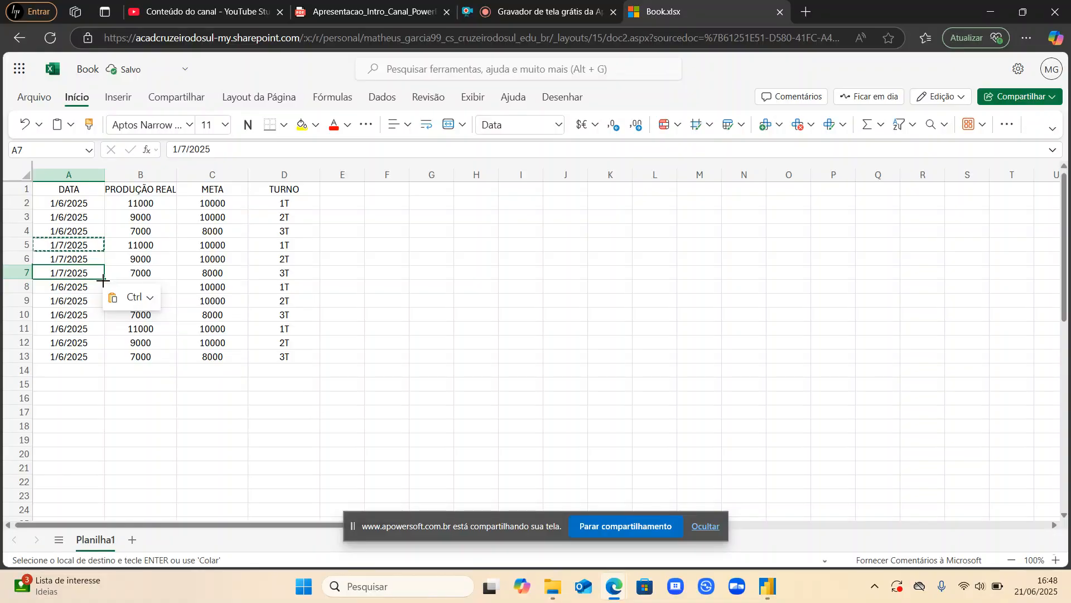
- Fill the date from A7 into A8 as 1/8/2025 and copy it to A9:A10
{"action": "mouse_move", "coordinate": [102, 281]}
{"action": "left_mouse_down"}
{"action": "mouse_move", "coordinate": [101, 292]}
{"action": "mouse_move", "coordinate": [87, 289]}
{"action": "left_mouse_up"}
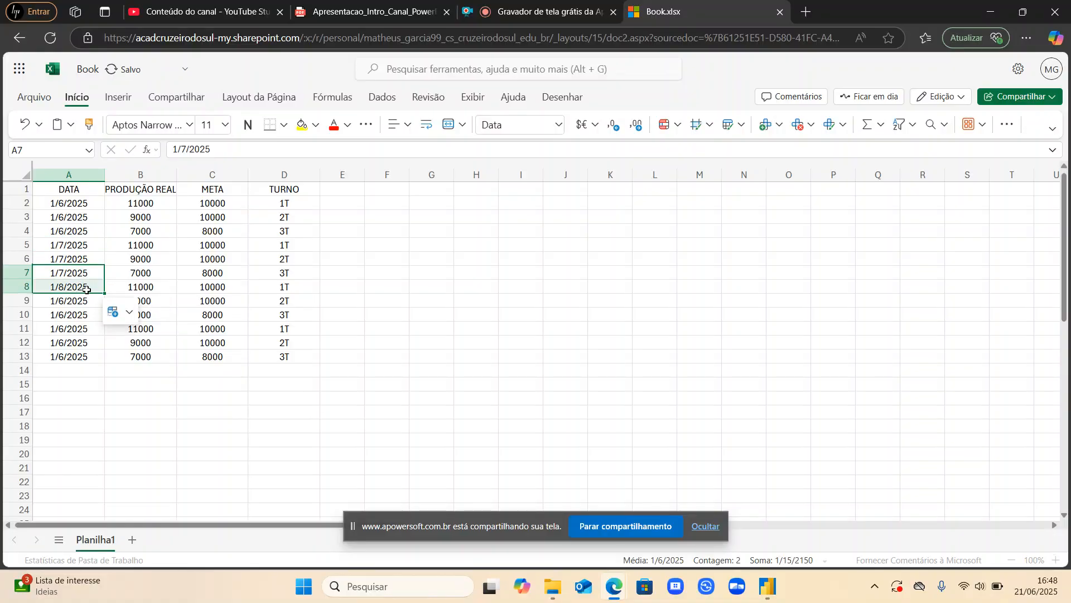
{"action": "left_click", "coordinate": [86, 290]}
{"action": "key", "text": "ctrl+c"}
{"action": "key", "text": "Down"}
{"action": "key", "text": "ctrl+v"}
{"action": "key", "text": "Down"}
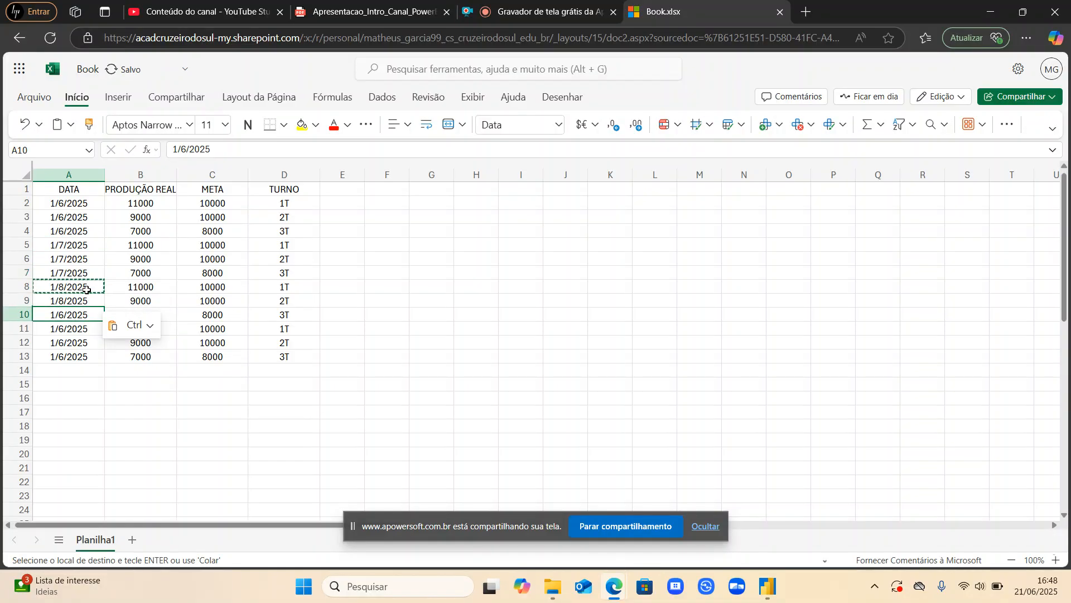
{"action": "key", "text": "ctrl+v"}
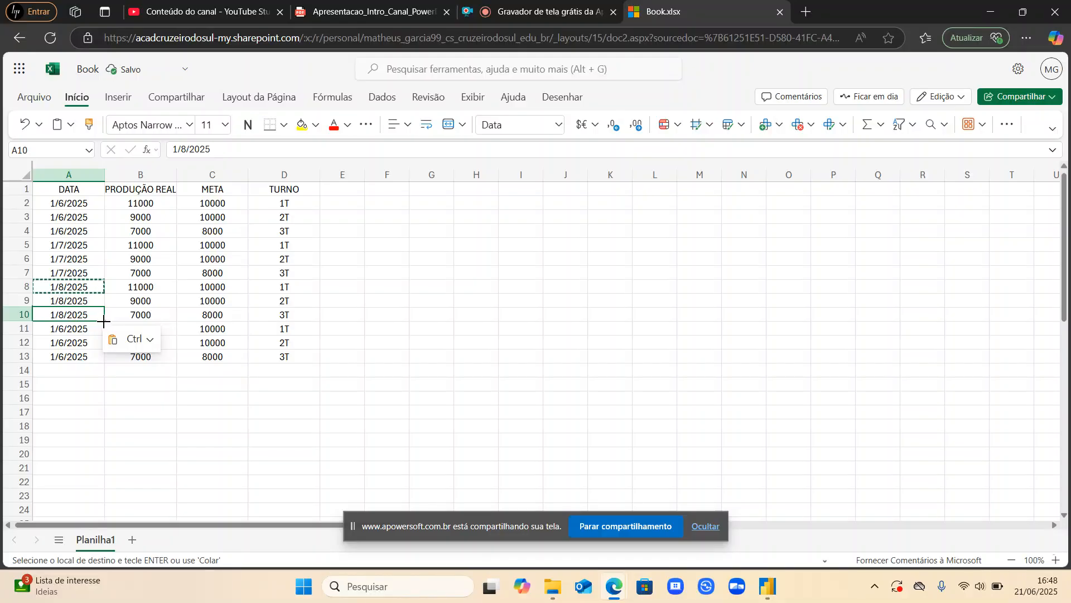
- Fill the date from A10 into A11 as 1/9/2025 and copy it to A12:A13
{"action": "mouse_move", "coordinate": [104, 321]}
{"action": "left_mouse_down"}
{"action": "mouse_move", "coordinate": [96, 328]}
{"action": "mouse_move", "coordinate": [137, 318]}
{"action": "mouse_move", "coordinate": [79, 323]}
{"action": "mouse_move", "coordinate": [87, 328]}
{"action": "left_mouse_up"}
{"action": "left_click", "coordinate": [84, 328]}
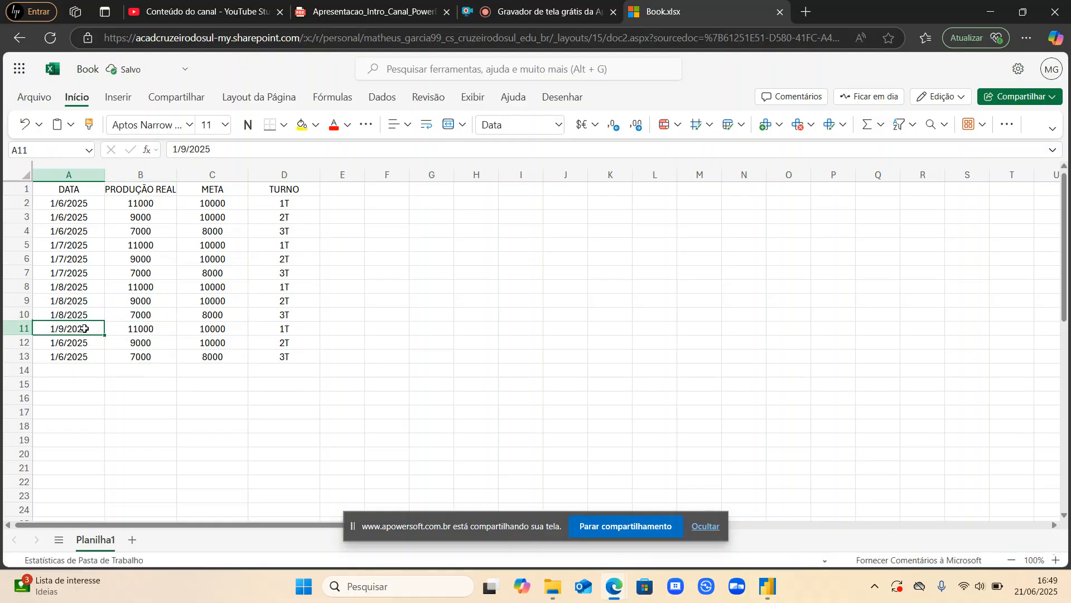
{"action": "key", "text": "ctrl+c"}
{"action": "key", "text": "Down"}
{"action": "key", "text": "ctrl+v"}
{"action": "key", "text": "Down"}
{"action": "key", "text": "ctrl+v"}
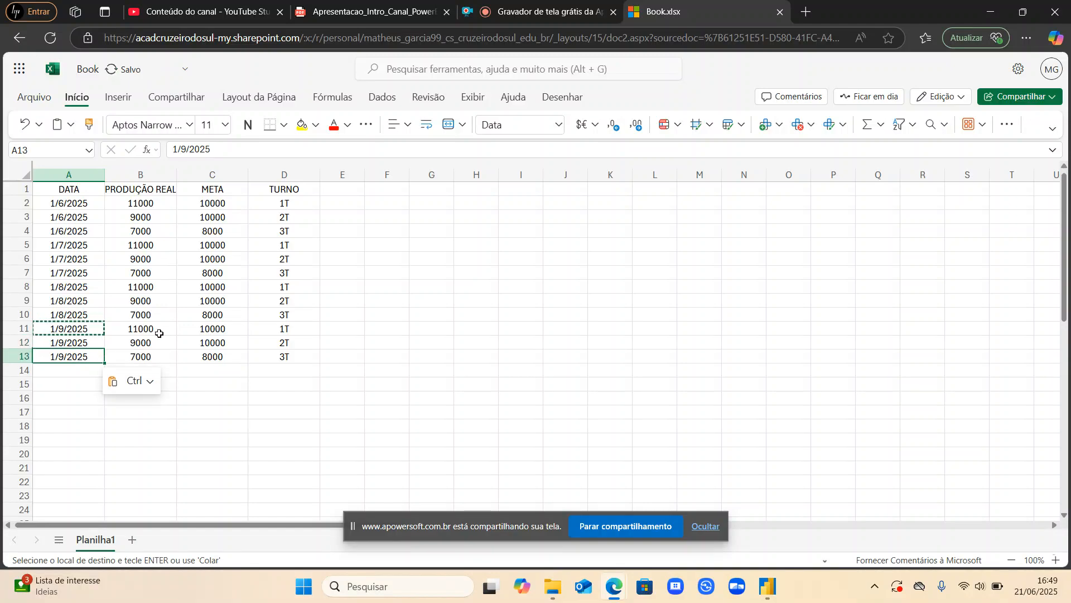
- Change the 1/7/2025 PRODUÇÃO REAL values to 9000 in B5 and 7000 in B6
{"action": "left_click", "coordinate": [158, 247]}
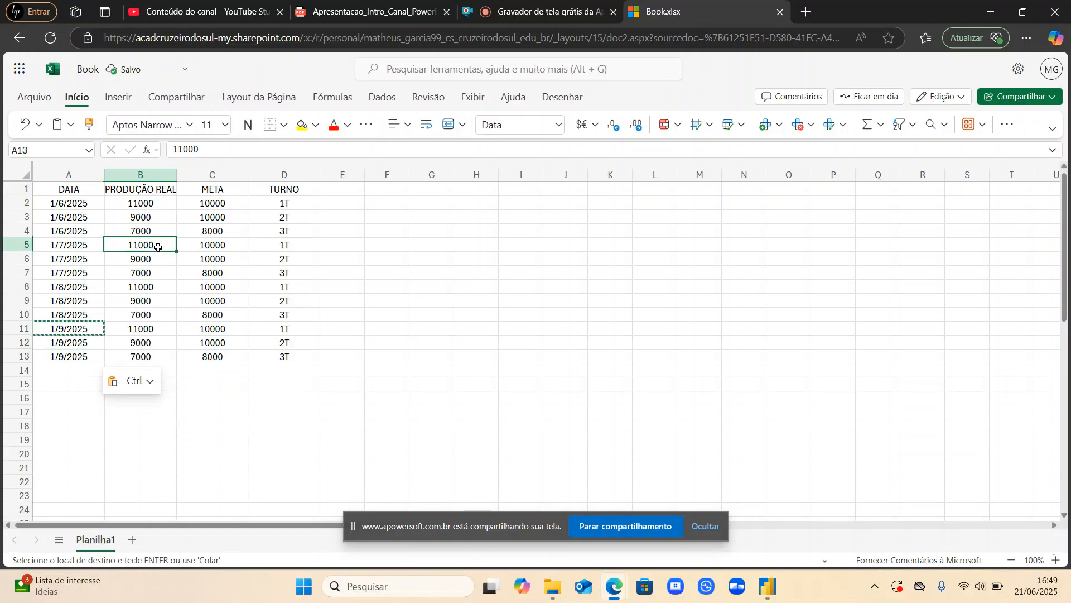
{"action": "key", "text": "Escape"}
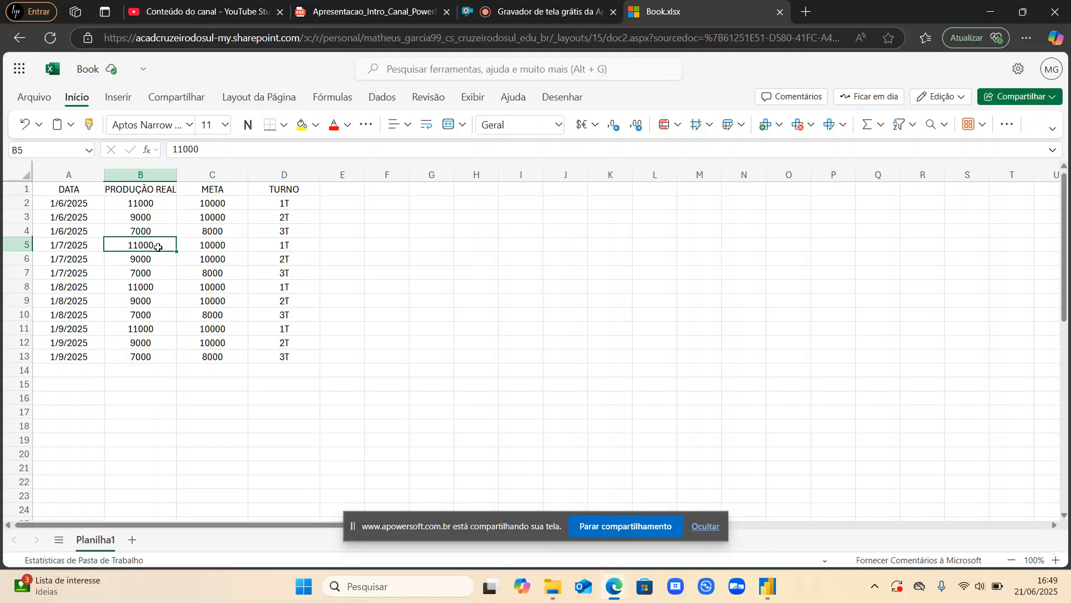
{"action": "type", "text": "9000"}
{"action": "key", "text": "Return"}
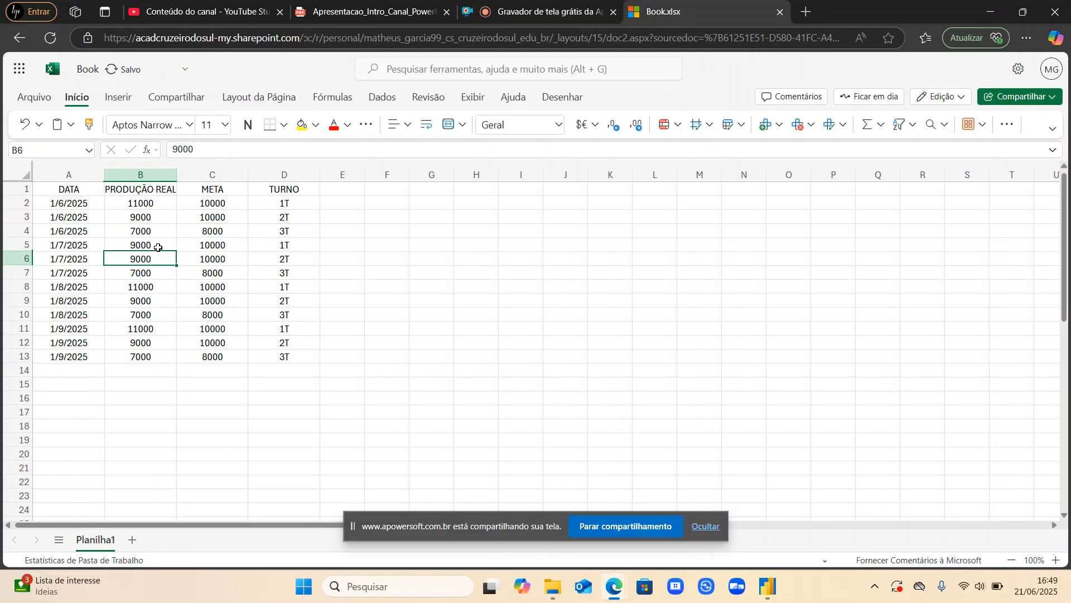
{"action": "type", "text": "7000"}
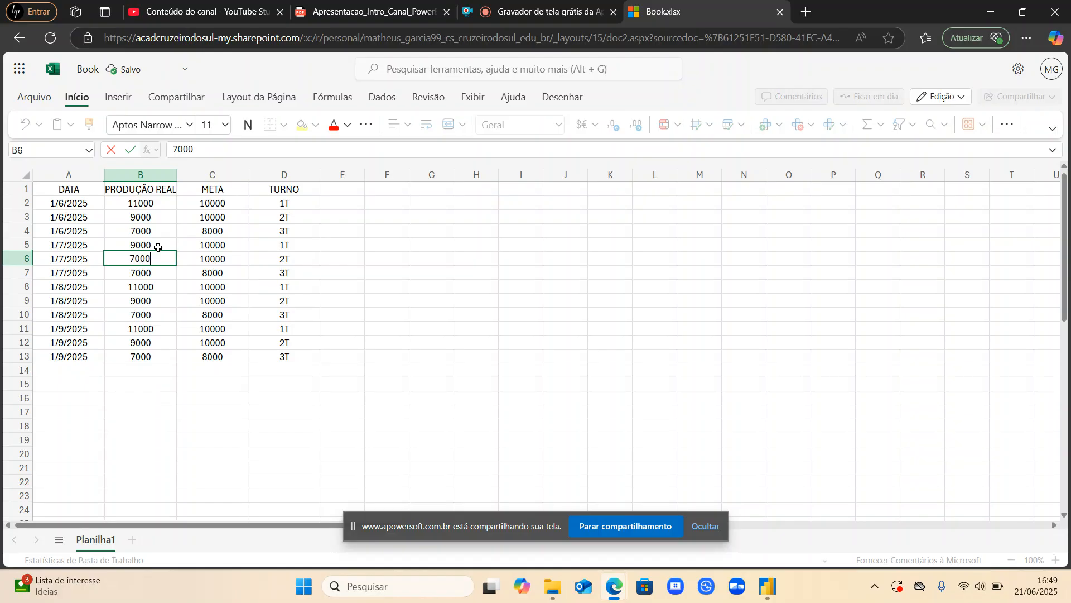
{"action": "key", "text": "Return"}
{"action": "key", "text": "Return"}
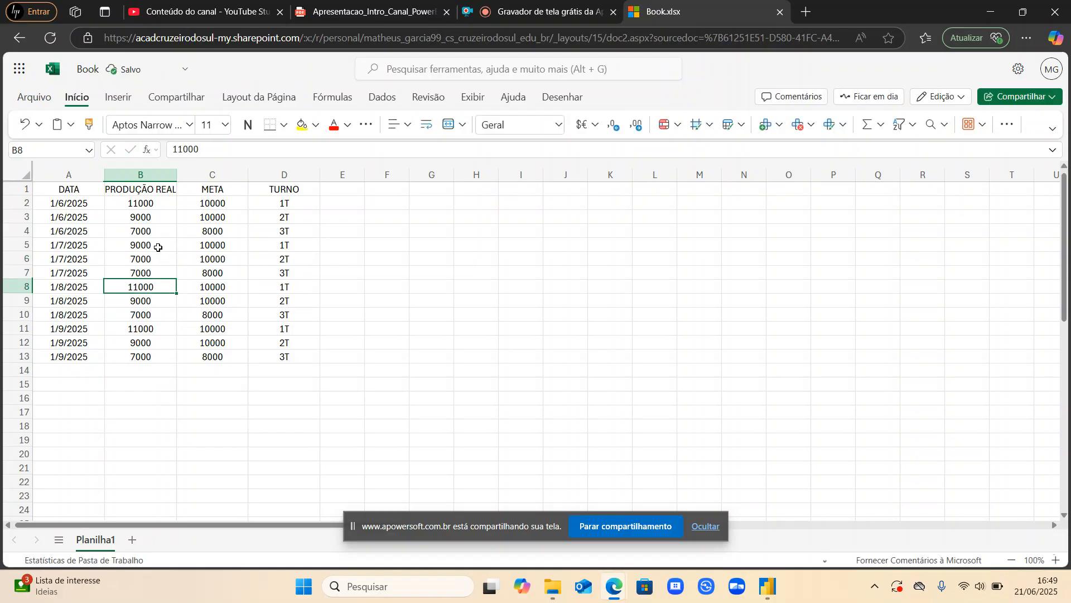
- Change the 1/8/2025 PRODUÇÃO REAL values in B8:B10 to 12000, 10000 and 8500
{"action": "type", "text": "12000"}
{"action": "key", "text": "Return"}
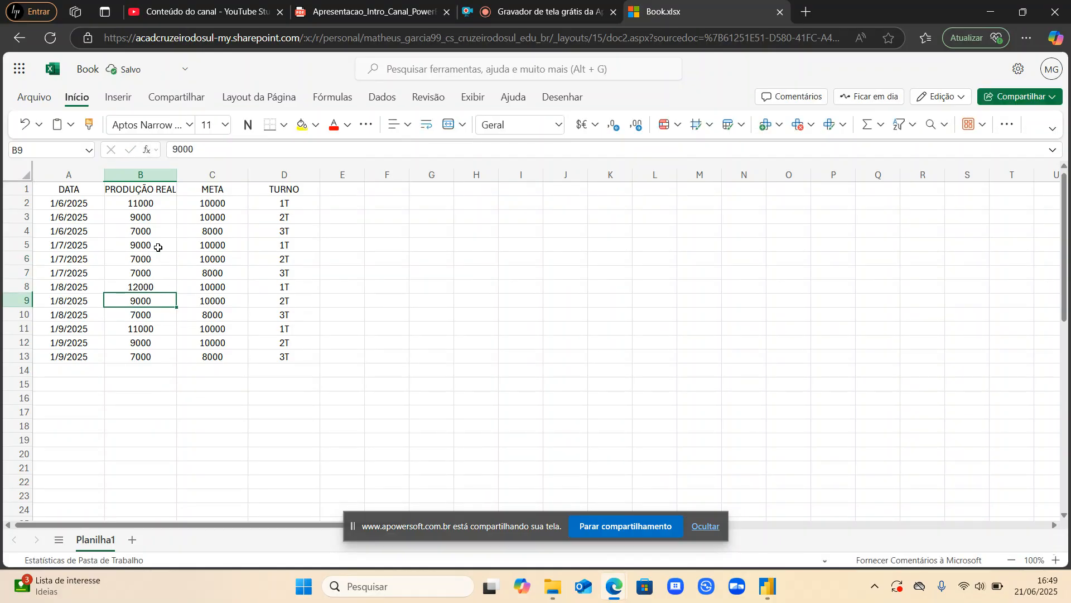
{"action": "type", "text": "10000"}
{"action": "key", "text": "Return"}
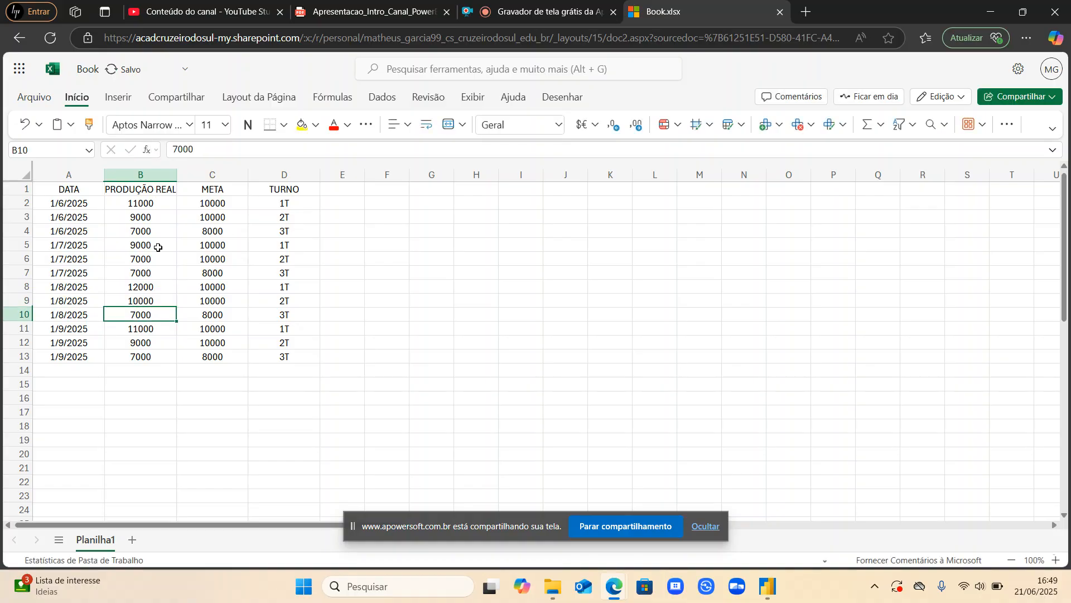
{"action": "type", "text": "8500"}
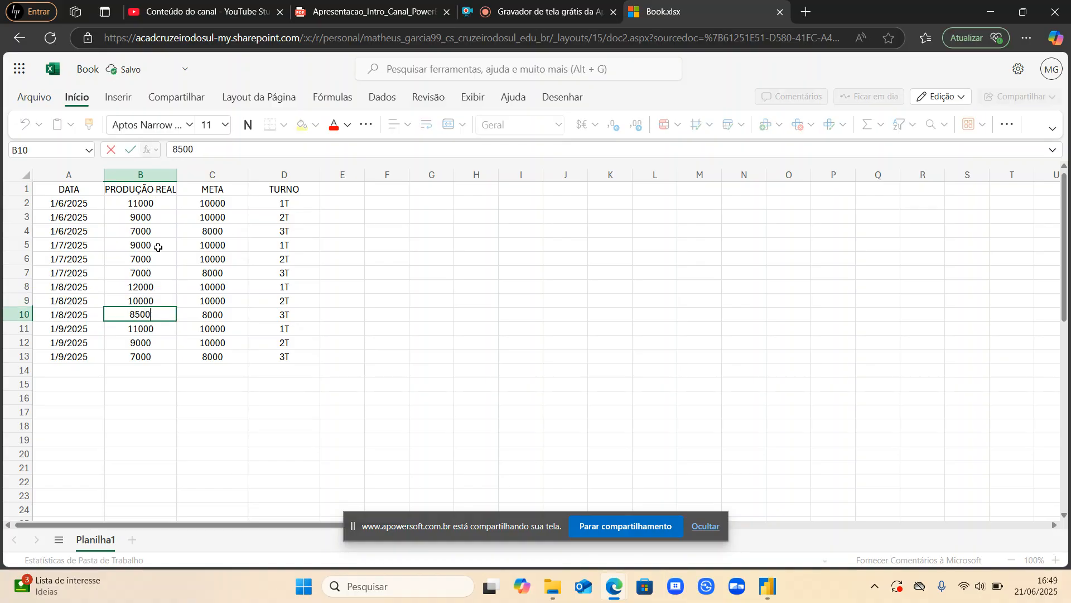
{"action": "key", "text": "Return"}
- Change the 1/9/2025 PRODUÇÃO REAL values in B11:B13 to 10200, 8550 and 9050
{"action": "type", "text": "10200"}
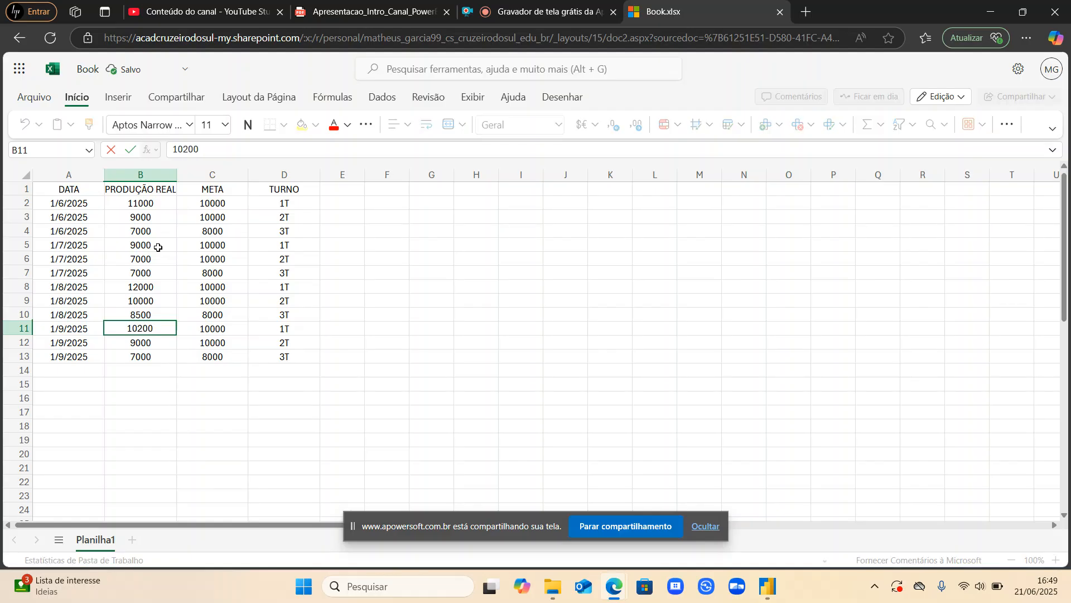
{"action": "key", "text": "Return"}
{"action": "type", "text": "8"}
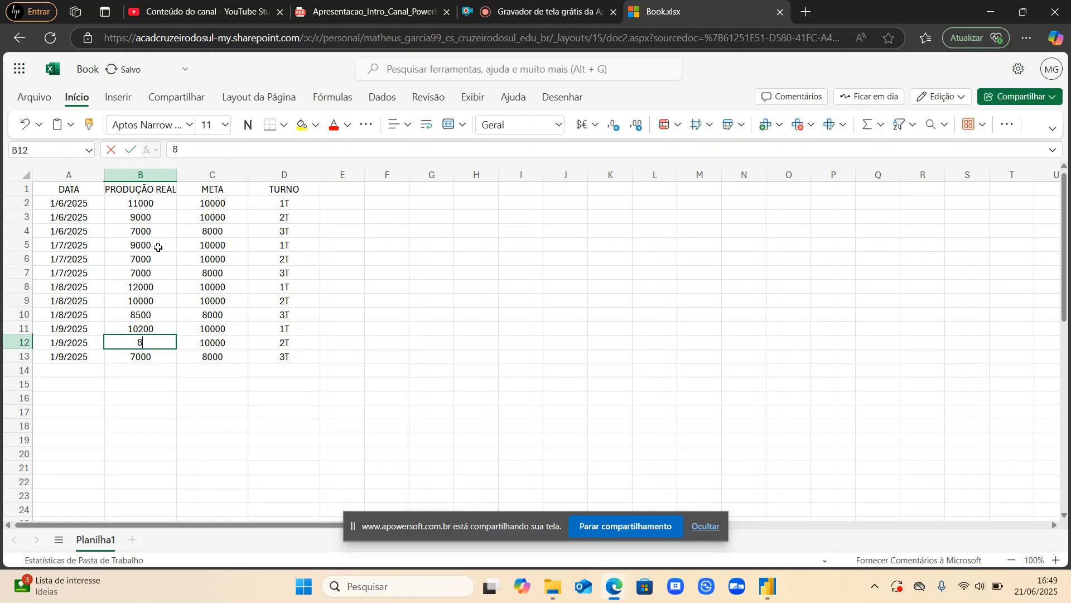
{"action": "type", "text": "550"}
{"action": "key", "text": "Return"}
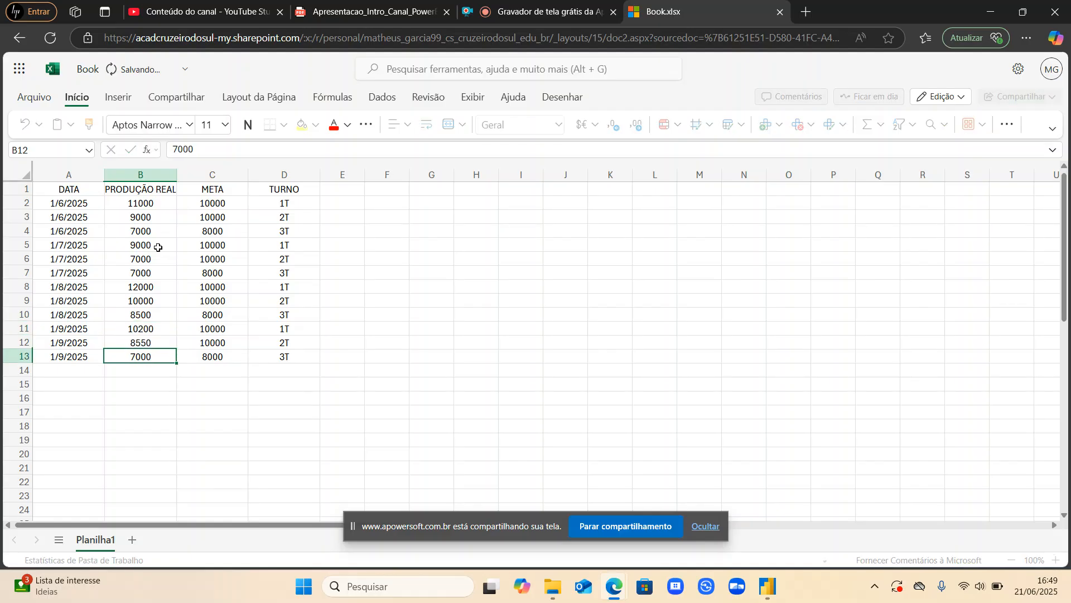
{"action": "type", "text": "9"}
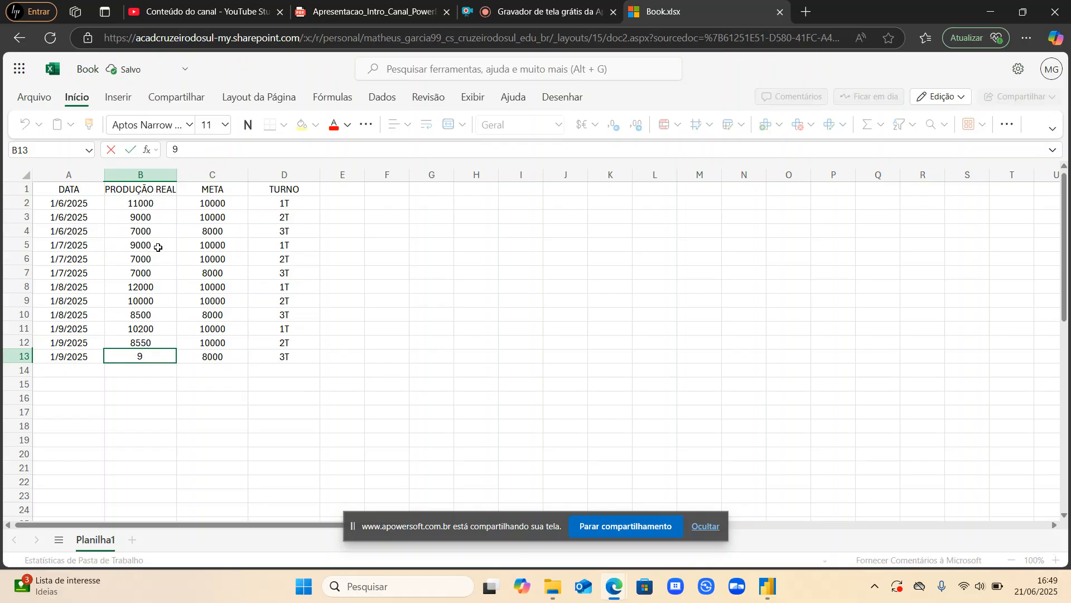
{"action": "type", "text": "050"}
{"action": "key", "text": "Return"}
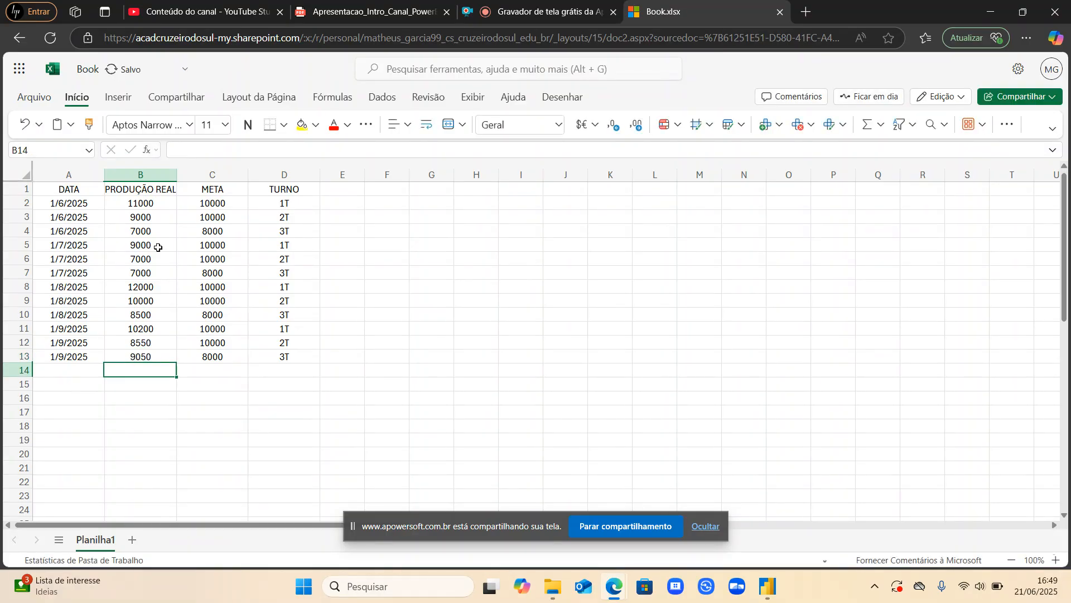
- Widen column B so that the PRODUÇÃO REAL header fits inside it
{"action": "left_click", "coordinate": [299, 287]}
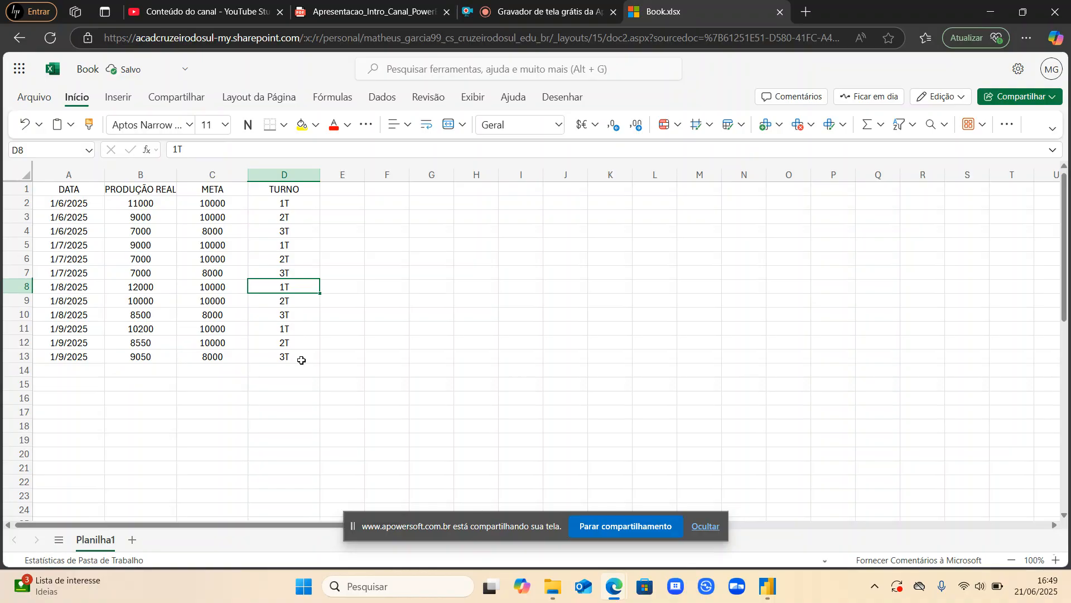
{"action": "left_click", "coordinate": [301, 360]}
{"action": "left_click_drag", "start_coordinate": [177, 176], "coordinate": [193, 177]}
{"action": "left_click", "coordinate": [304, 274]}
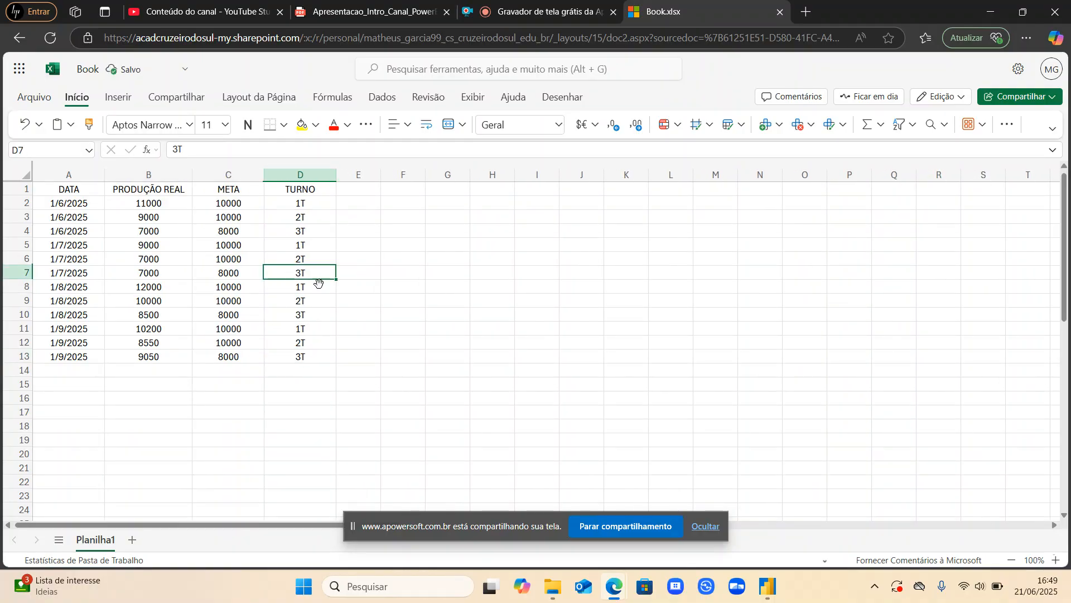
- Copy the whole production table A1:D13 from Excel and switch to Power BI Desktop
{"action": "left_click", "coordinate": [769, 587]}
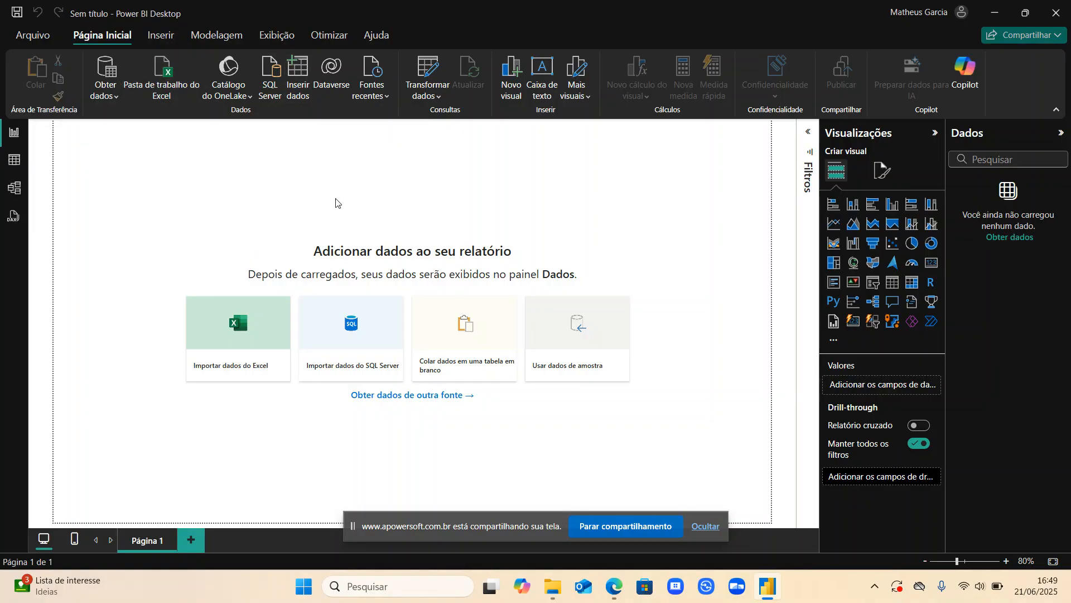
{"action": "key", "text": "alt+Tab"}
{"action": "left_click_drag", "start_coordinate": [289, 187], "coordinate": [88, 351]}
{"action": "key", "text": "ctrl+c"}
{"action": "key", "text": "alt+Tab"}
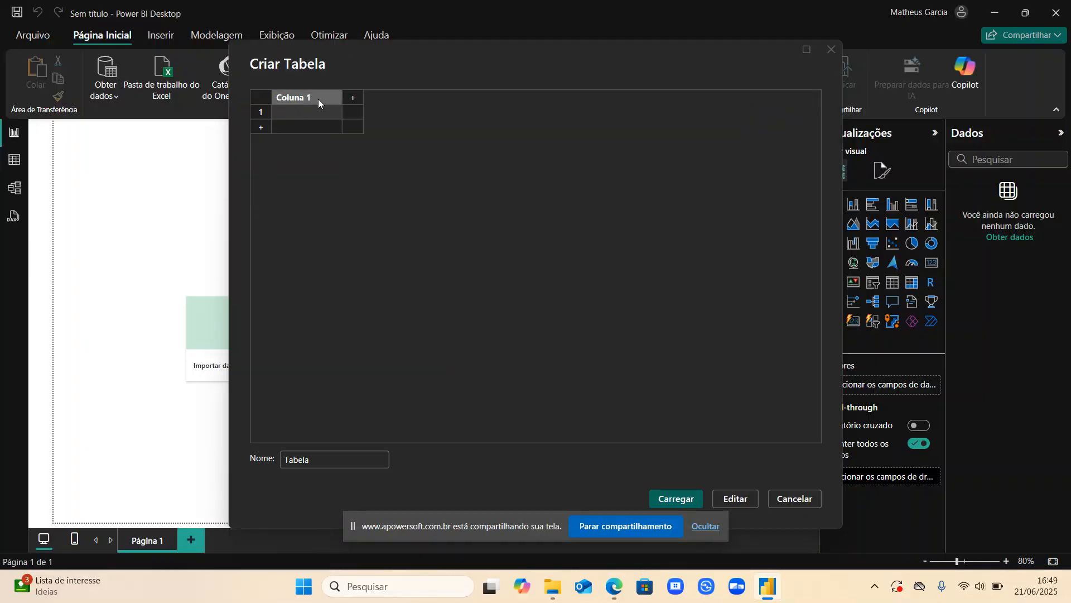
- Paste the copied production table into the new table, name it DADOS and open it for editing in Power Query
{"action": "key", "text": "ctrl+v"}
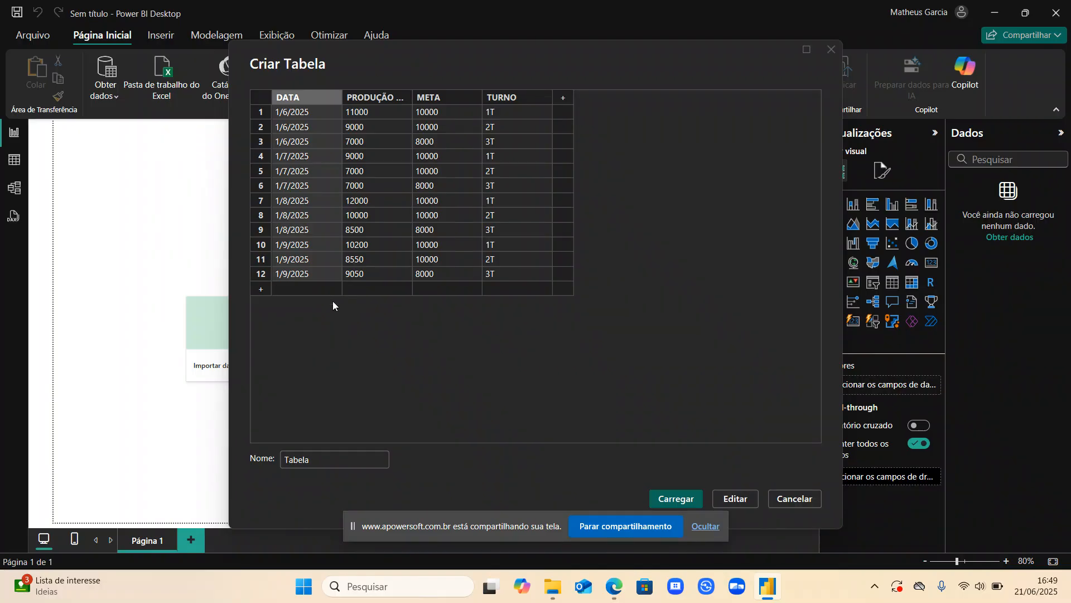
{"action": "left_click_drag", "start_coordinate": [333, 465], "coordinate": [234, 461]}
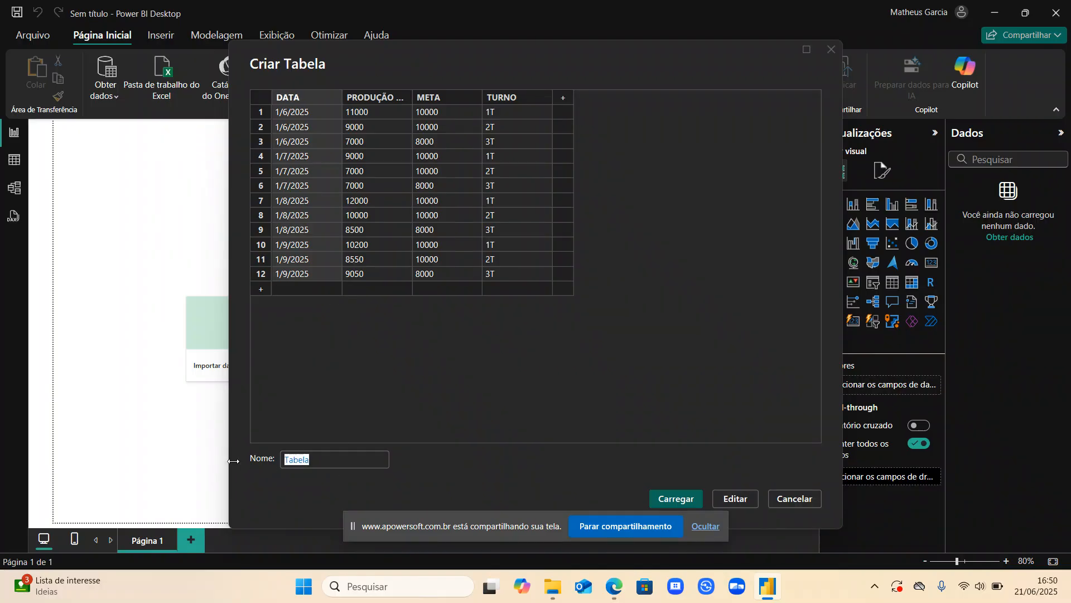
{"action": "type", "text": "DADOS"}
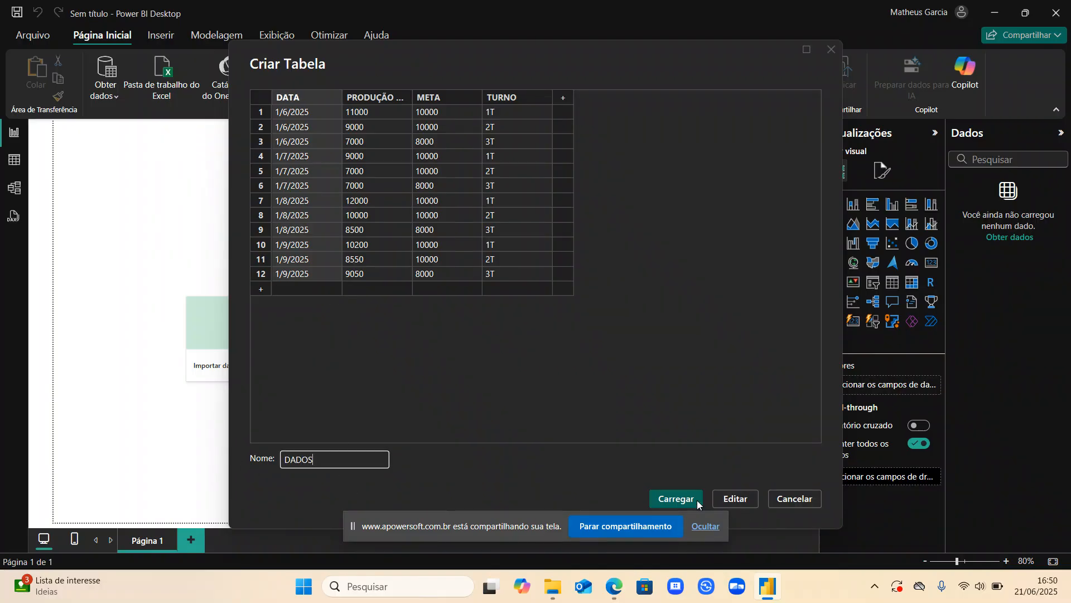
{"action": "left_click", "coordinate": [734, 500]}
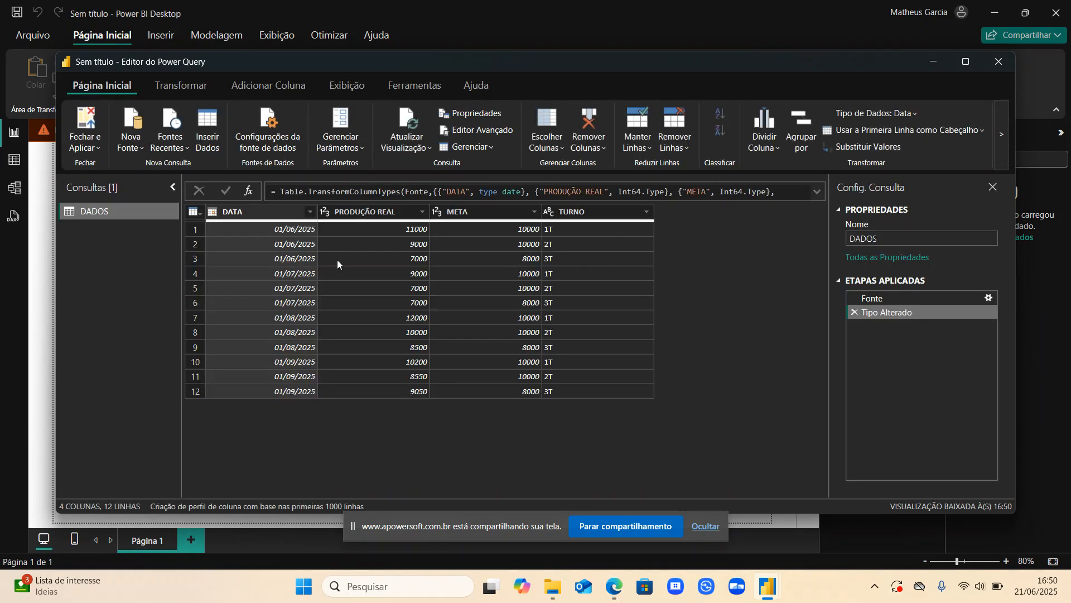
- Check the data types of the PRODUÇÃO REAL, TURNO and DATA columns, and apply the DADOS query to the model
{"action": "left_click", "coordinate": [373, 215]}
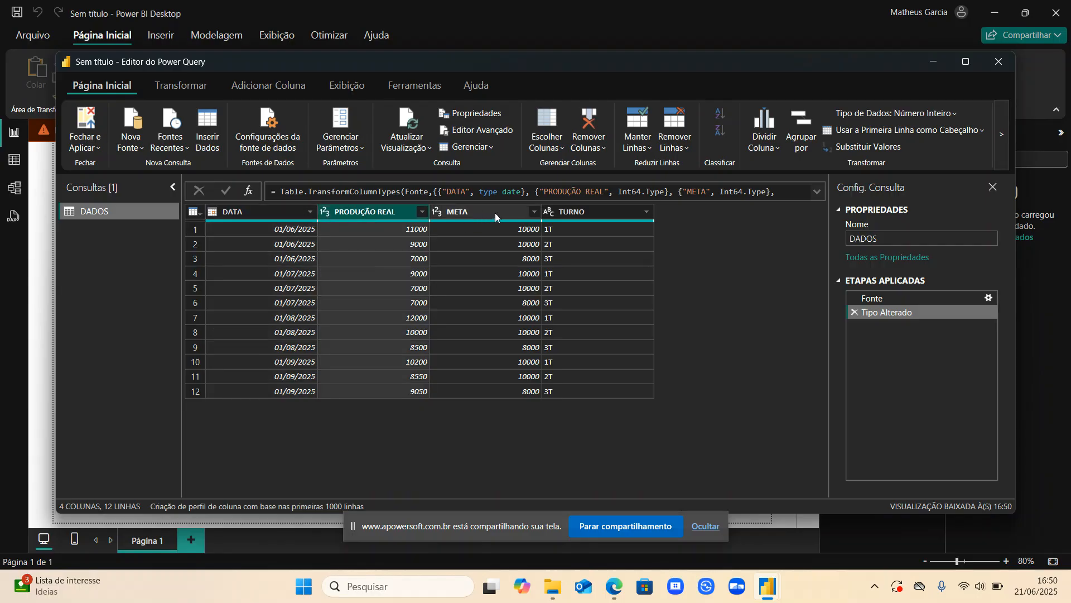
{"action": "left_click", "coordinate": [590, 213]}
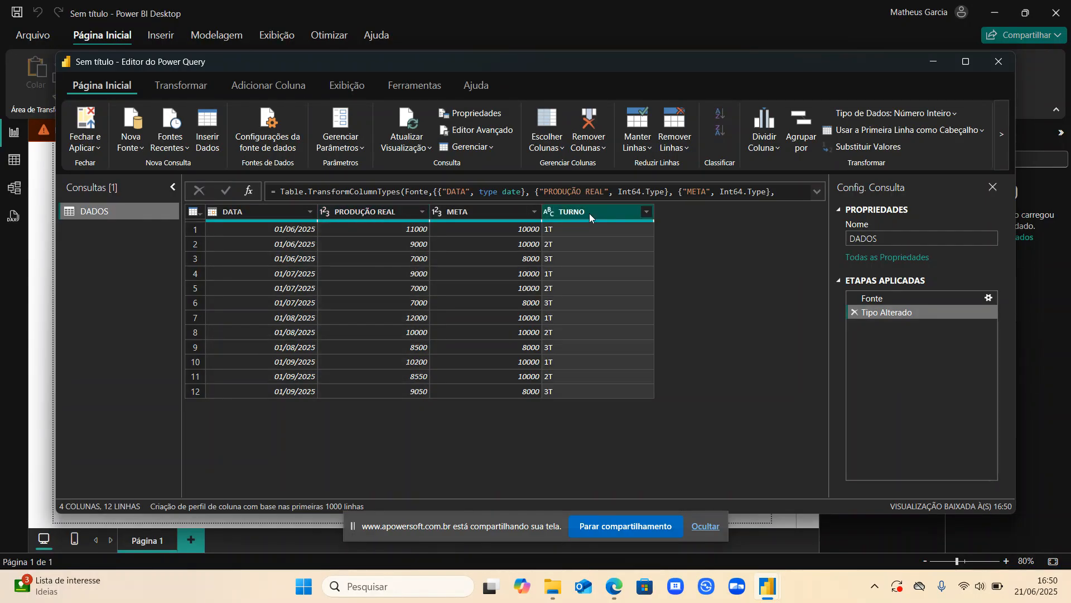
{"action": "left_click", "coordinate": [273, 213]}
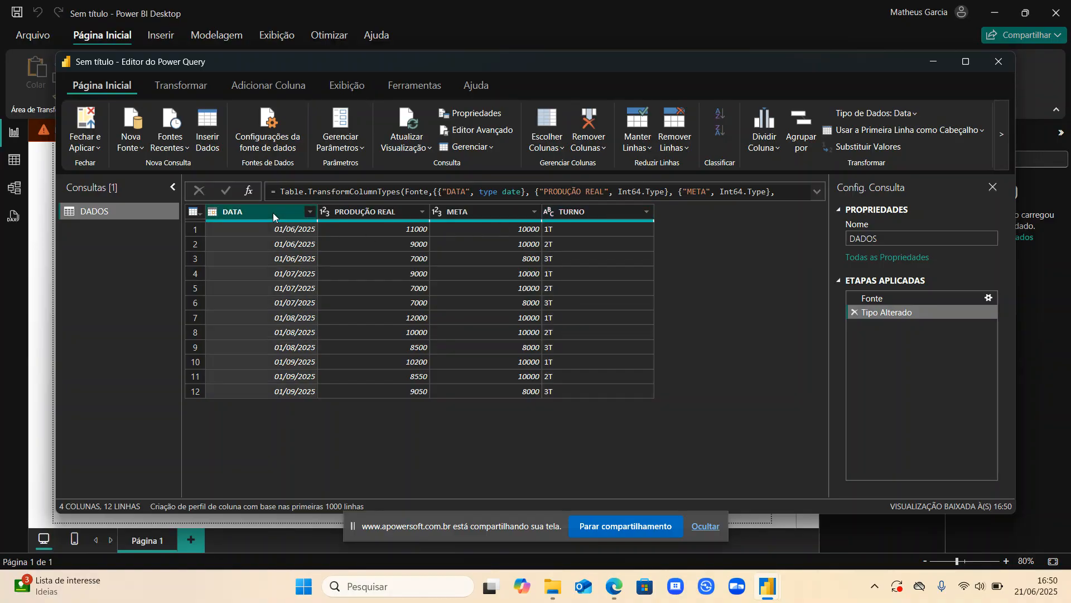
{"action": "left_click", "coordinate": [88, 119]}
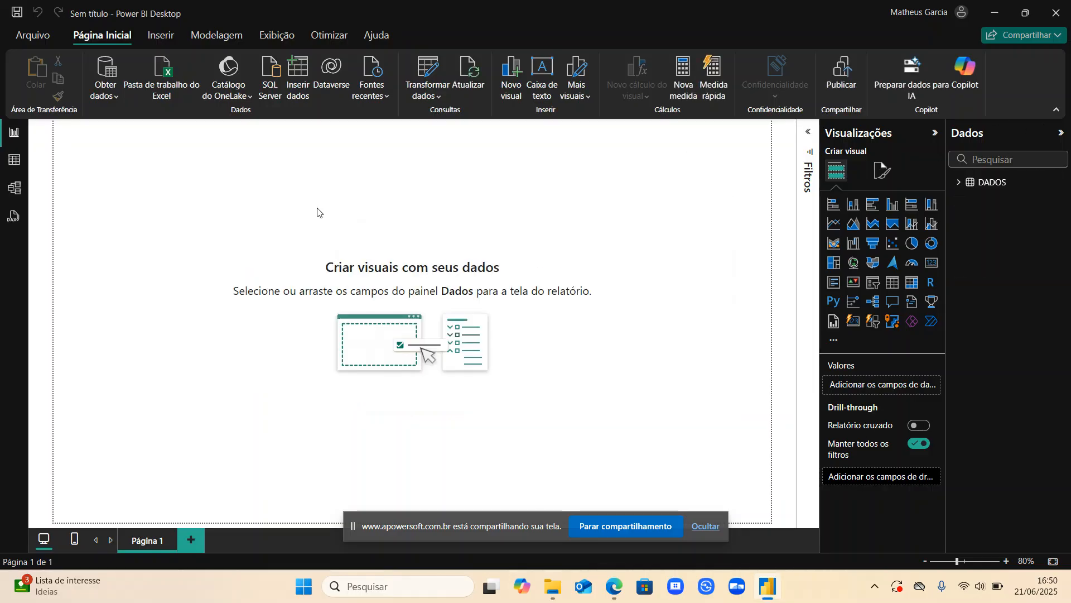
- In the table view of DADOS, format the DATA column as Short Date
{"action": "left_click", "coordinate": [14, 161]}
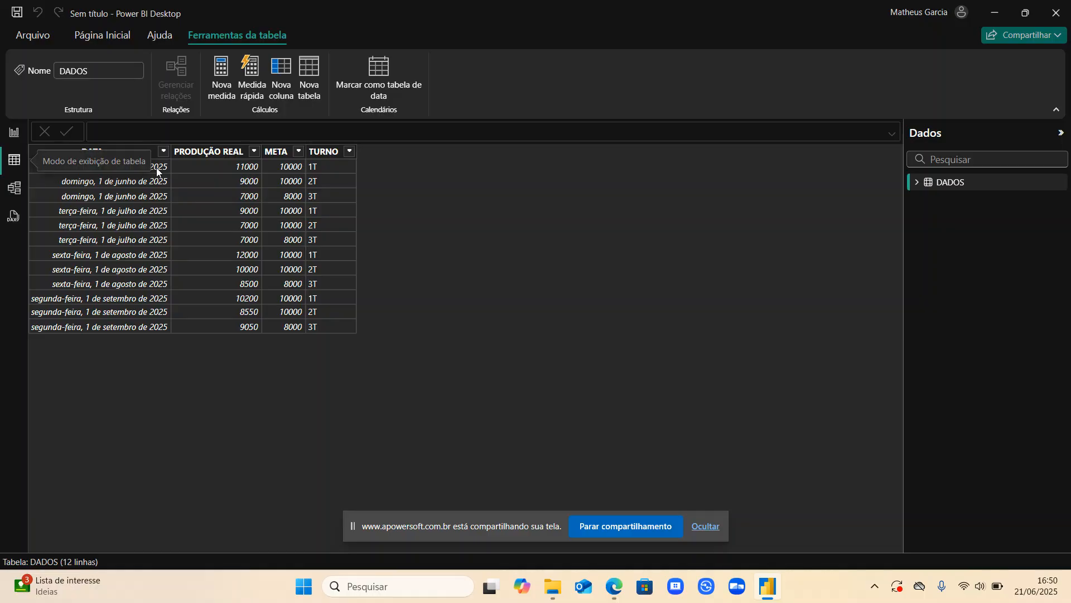
{"action": "left_click", "coordinate": [122, 200]}
{"action": "left_click", "coordinate": [323, 67]}
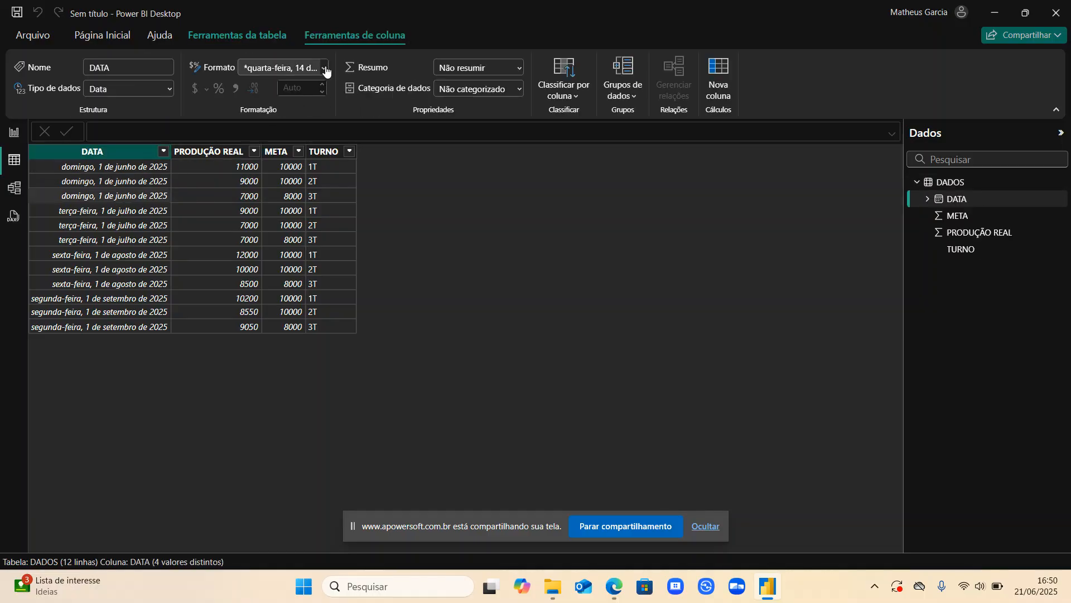
{"action": "left_click", "coordinate": [313, 111]}
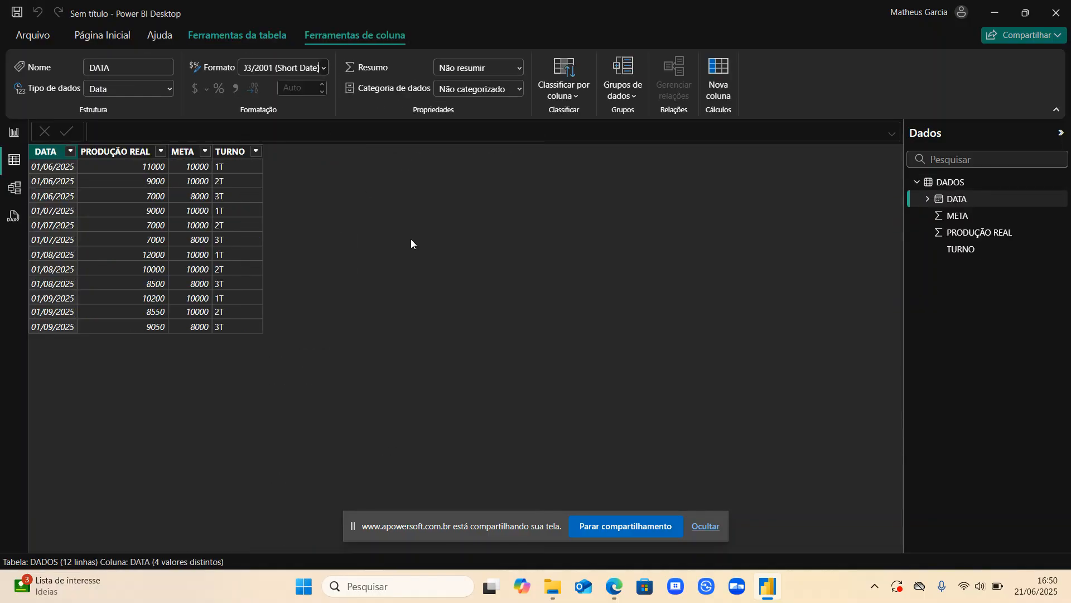
- Create a new calculated table and begin its formula with CALENDAR, using DATE(2025,06,01) as the start date
{"action": "left_click", "coordinate": [108, 39]}
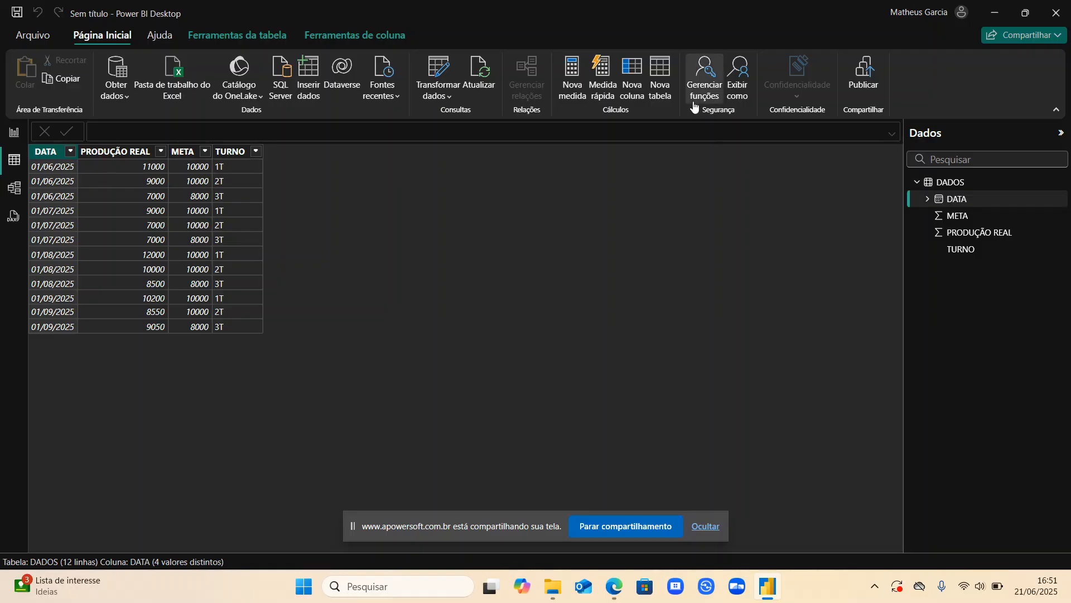
{"action": "left_click", "coordinate": [656, 88]}
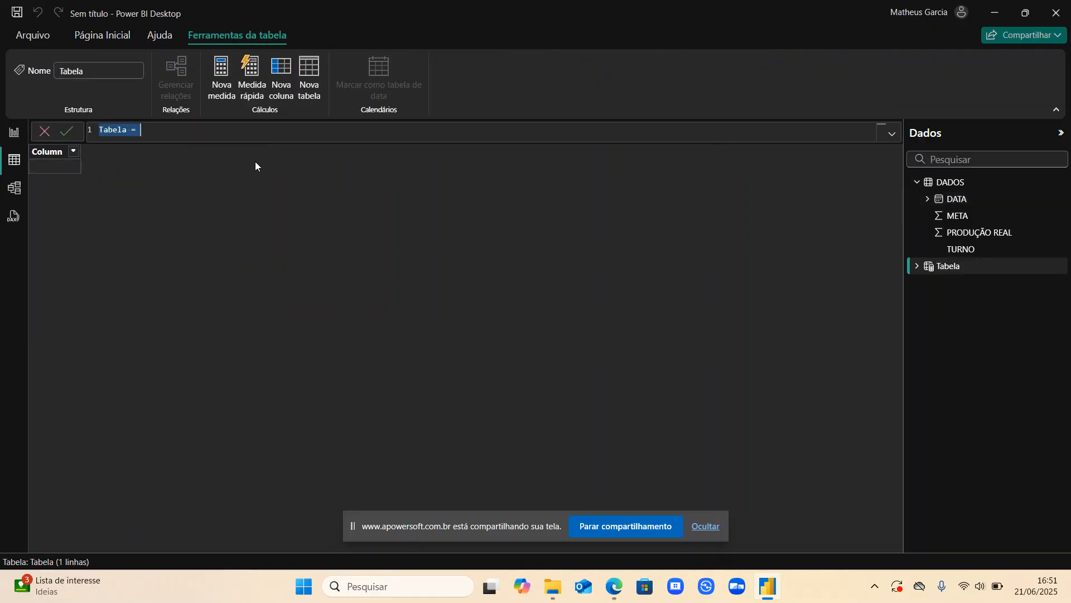
{"action": "left_click", "coordinate": [150, 132]}
{"action": "type", "text": "CALE"}
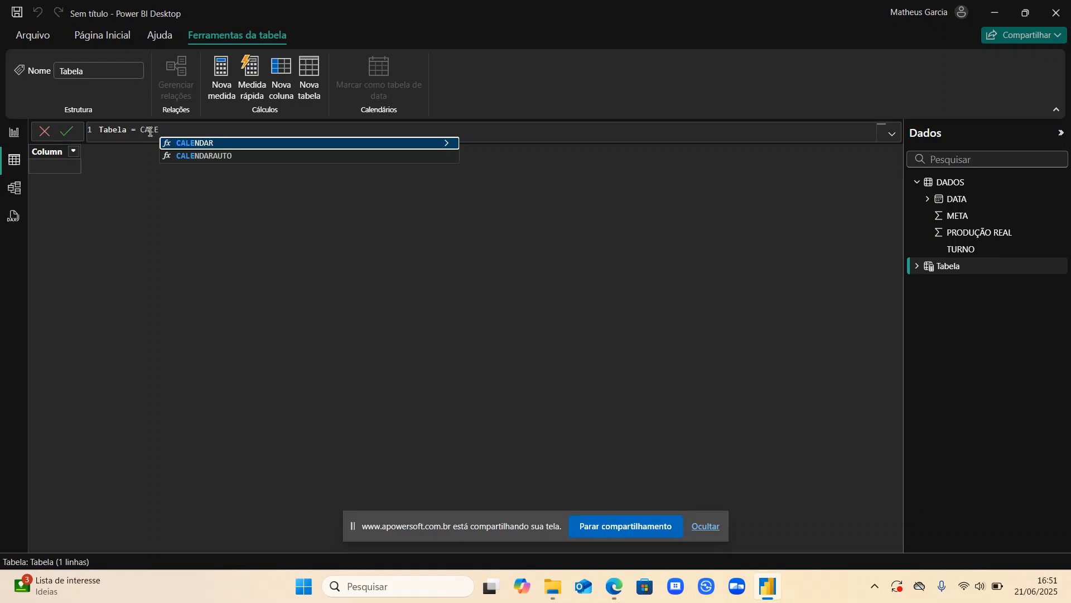
{"action": "key", "text": "Tab"}
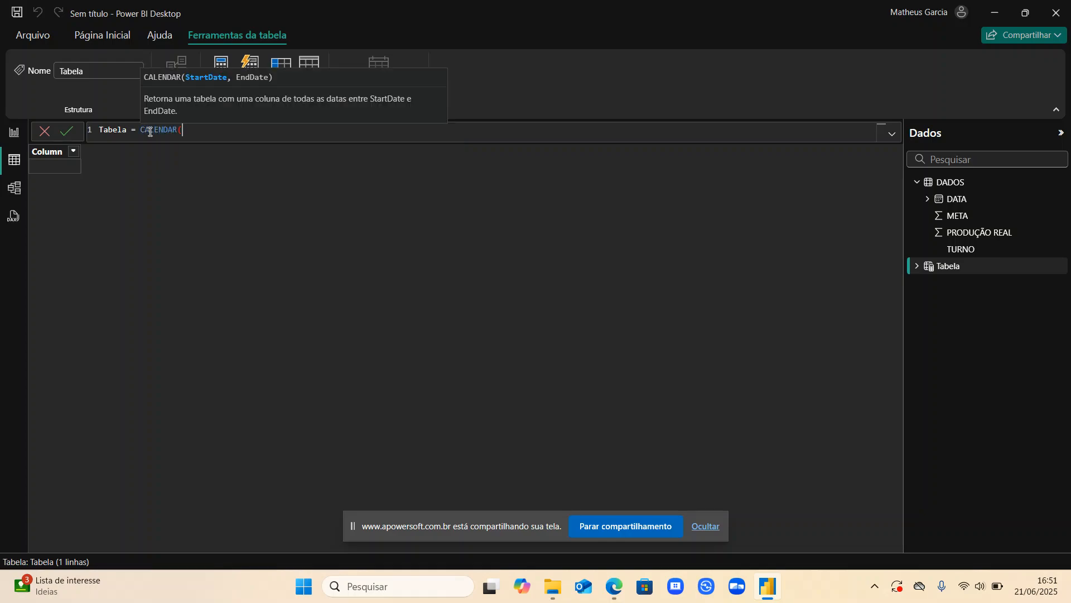
{"action": "type", "text": "DATE"}
{"action": "key", "text": "Tab"}
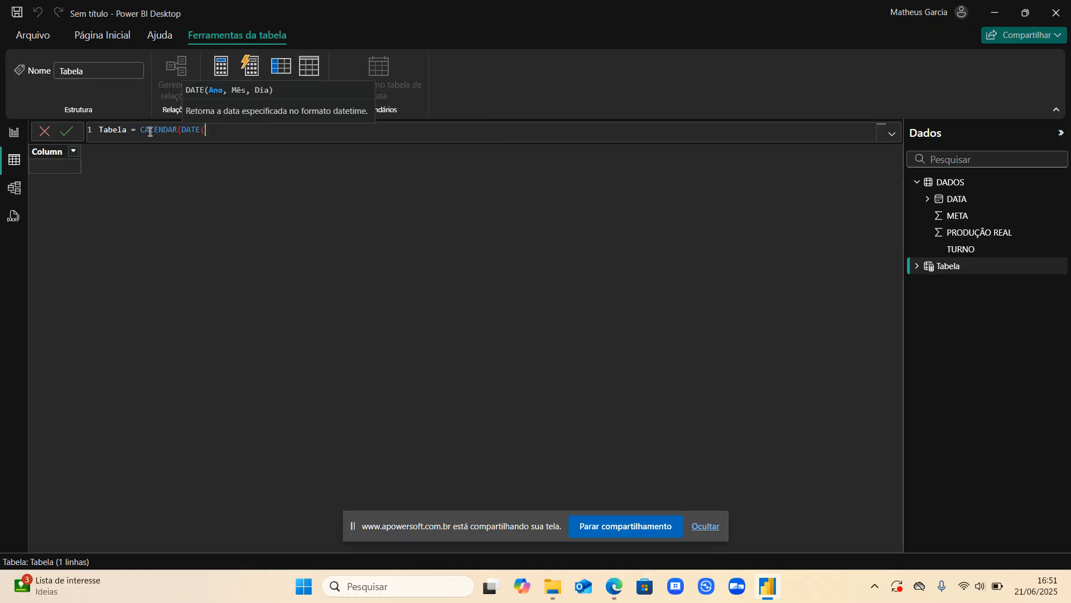
{"action": "type", "text": "2025,06,01),DATATABLE("}
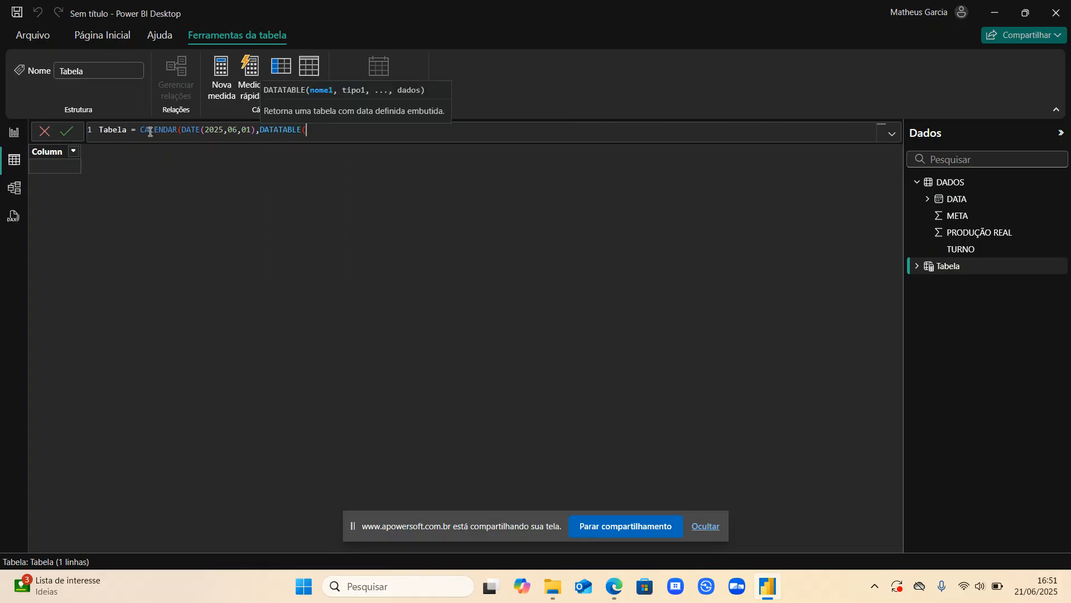
- Replace the mistaken DATATABLE function with the end date DATE(2025,06,30) and commit the CALENDAR formula
{"action": "key", "text": "BackSpace"}
{"action": "key", "text": "BackSpace"}
{"action": "key", "text": "BackSpace"}
{"action": "key", "text": "BackSpace"}
{"action": "key", "text": "BackSpace"}
{"action": "key", "text": "BackSpace"}
{"action": "key", "text": "BackSpace"}
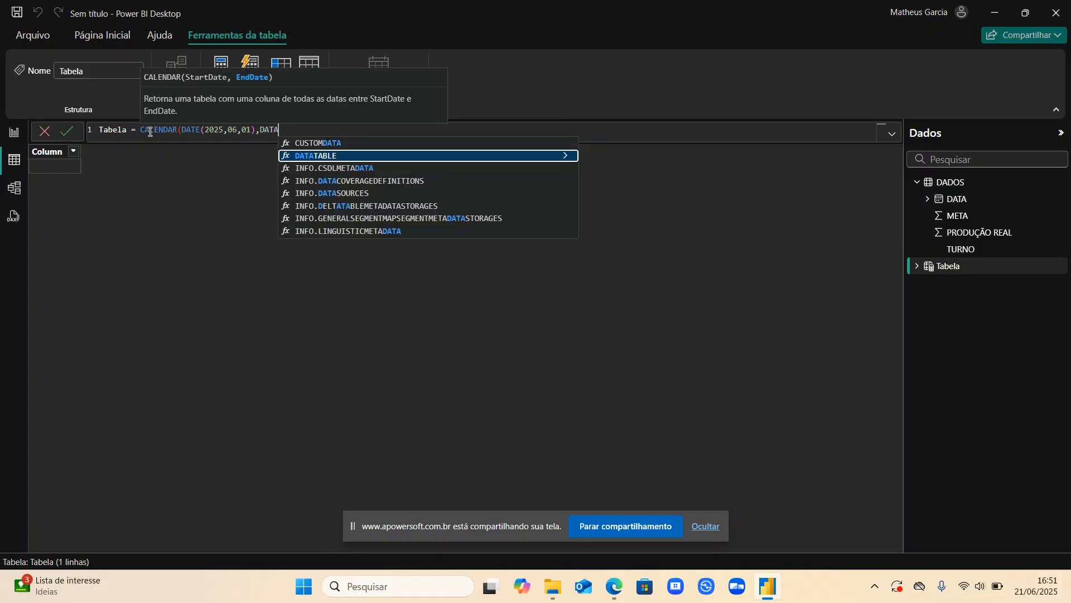
{"action": "key", "text": "Down"}
{"action": "key", "text": "Tab"}
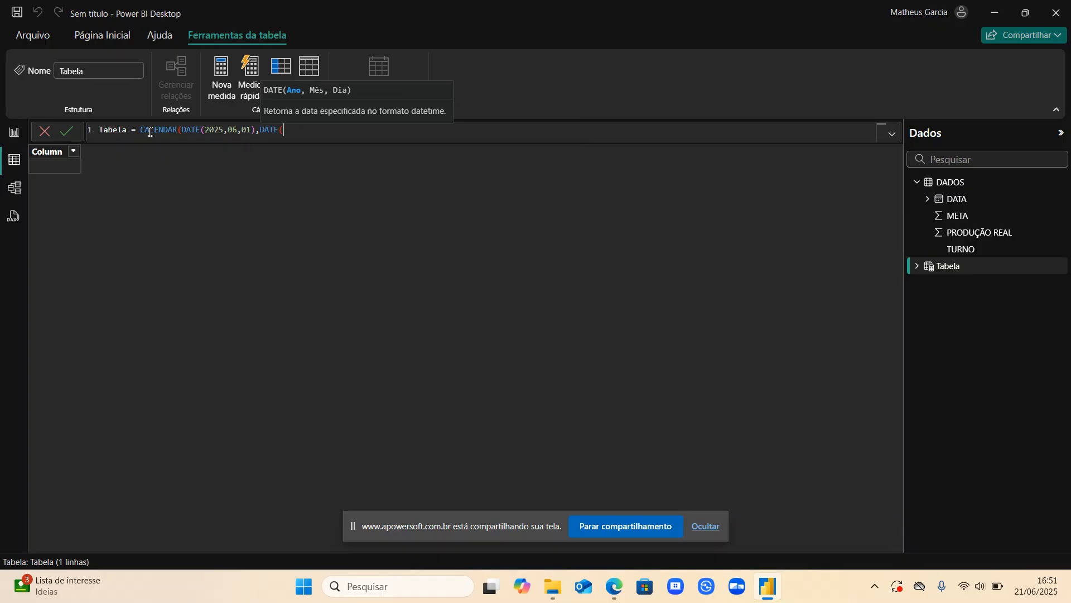
{"action": "type", "text": "2025,06,30))"}
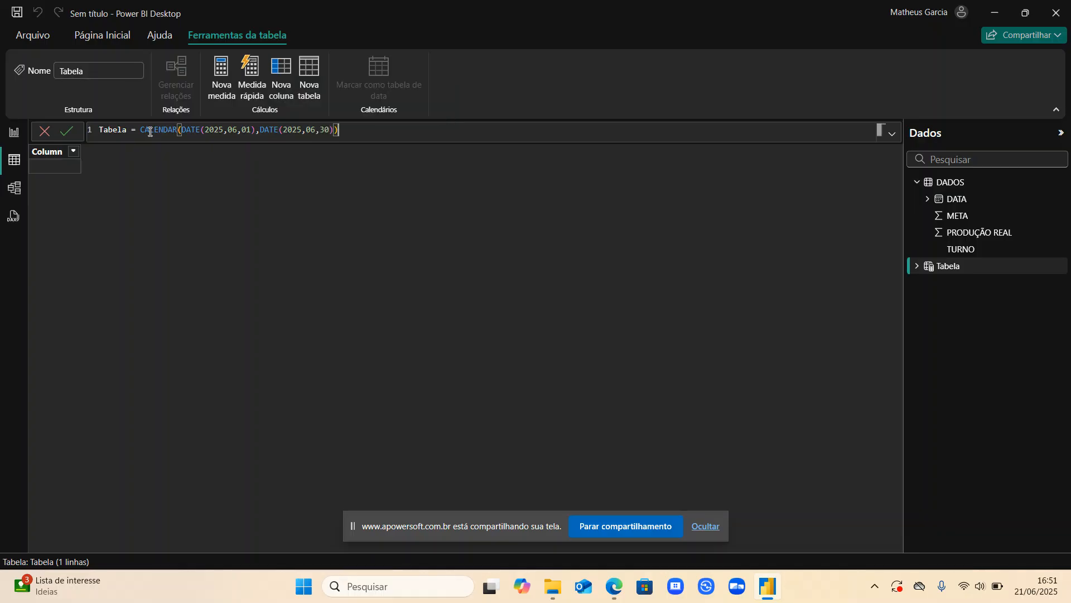
{"action": "key", "text": "Return"}
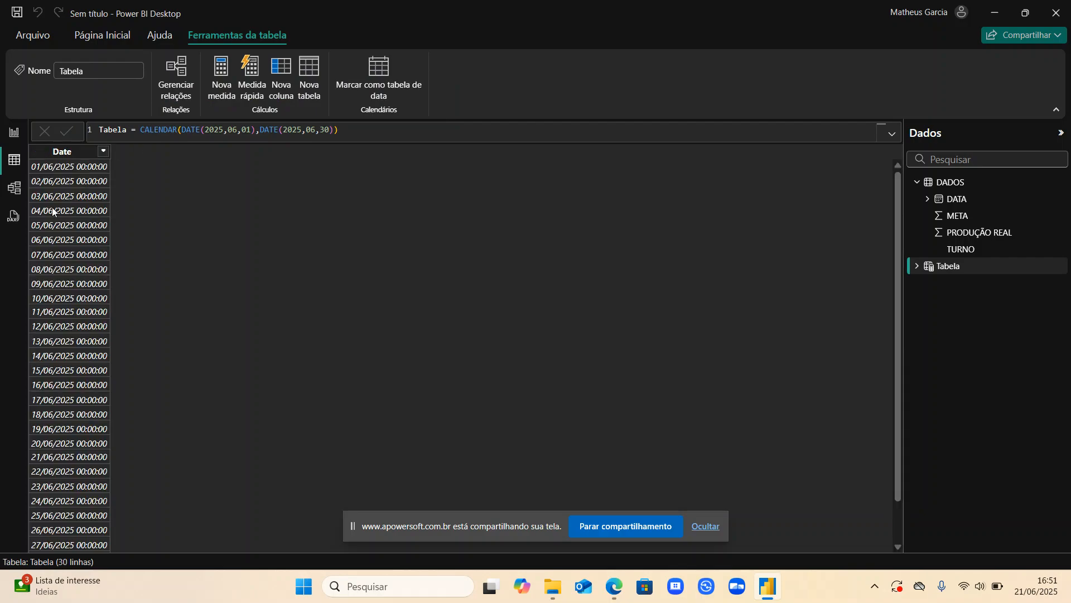
- Format the Date column of the calendar table as Short Date
{"action": "left_click", "coordinate": [52, 210]}
{"action": "left_click", "coordinate": [324, 67]}
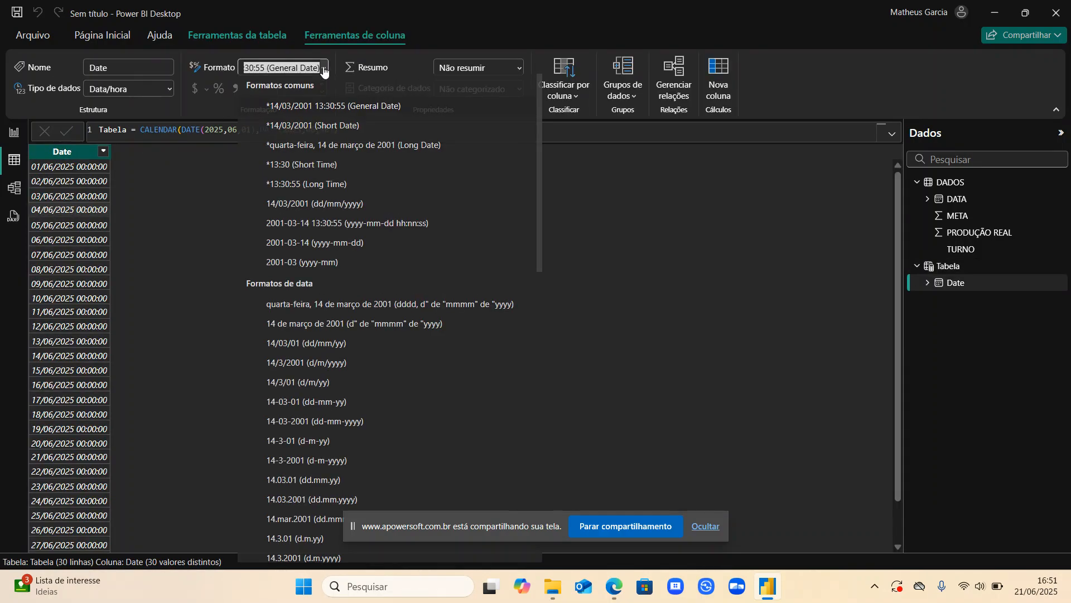
{"action": "left_click", "coordinate": [329, 127]}
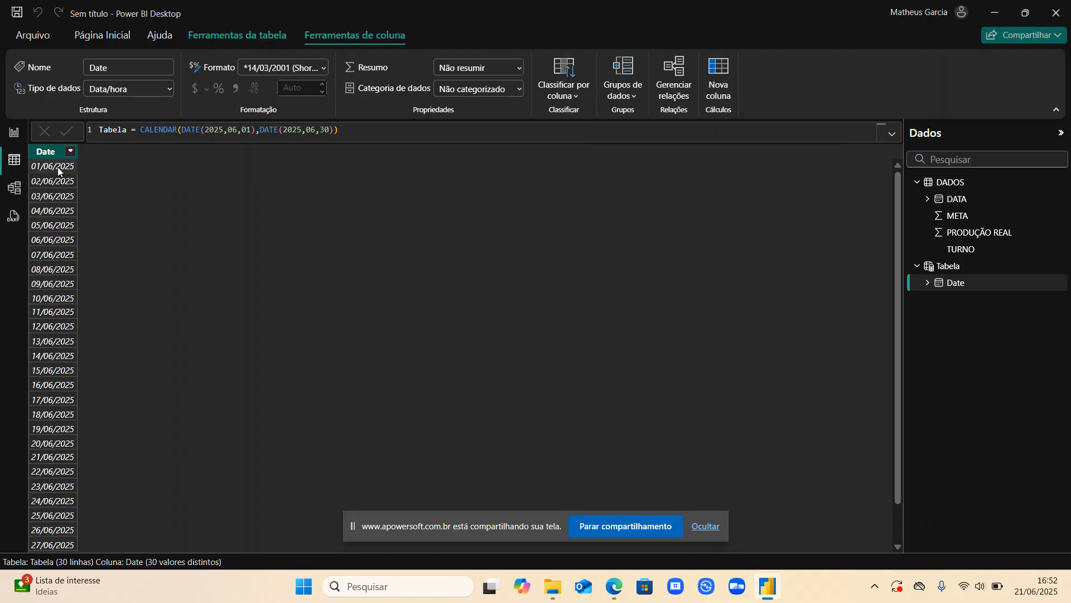
- Add a calculated column to the calendar table with the formula PRODUÇÃO = CALCULATE(SUM(DADOS[PRODUÇÃO REAL]))
{"action": "left_click", "coordinate": [722, 83]}
{"action": "type", "text": "PRO"}
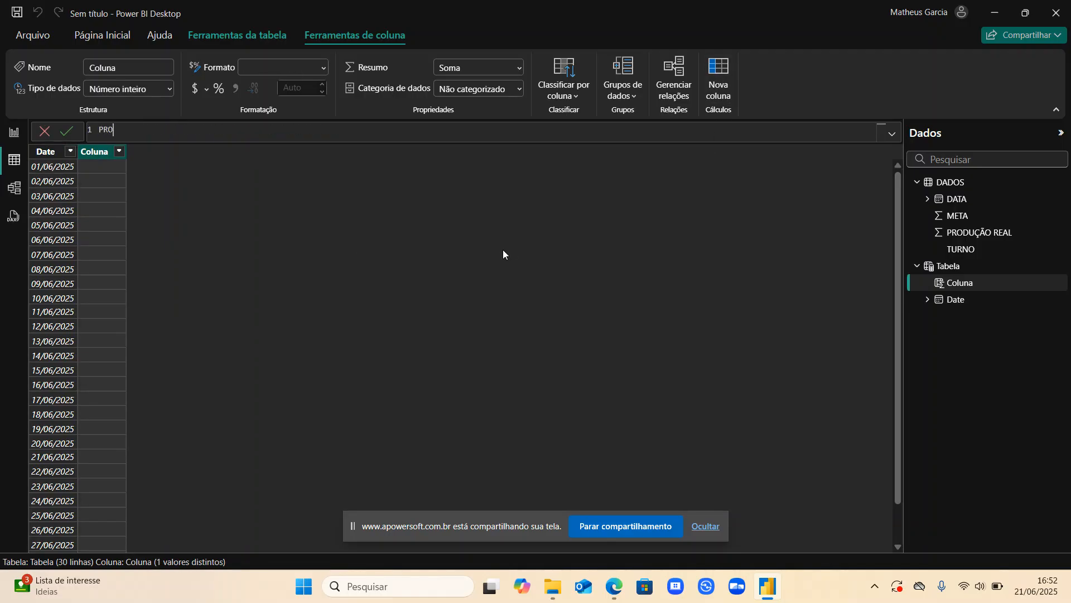
{"action": "type", "text": "DUÇÃO = CALC"}
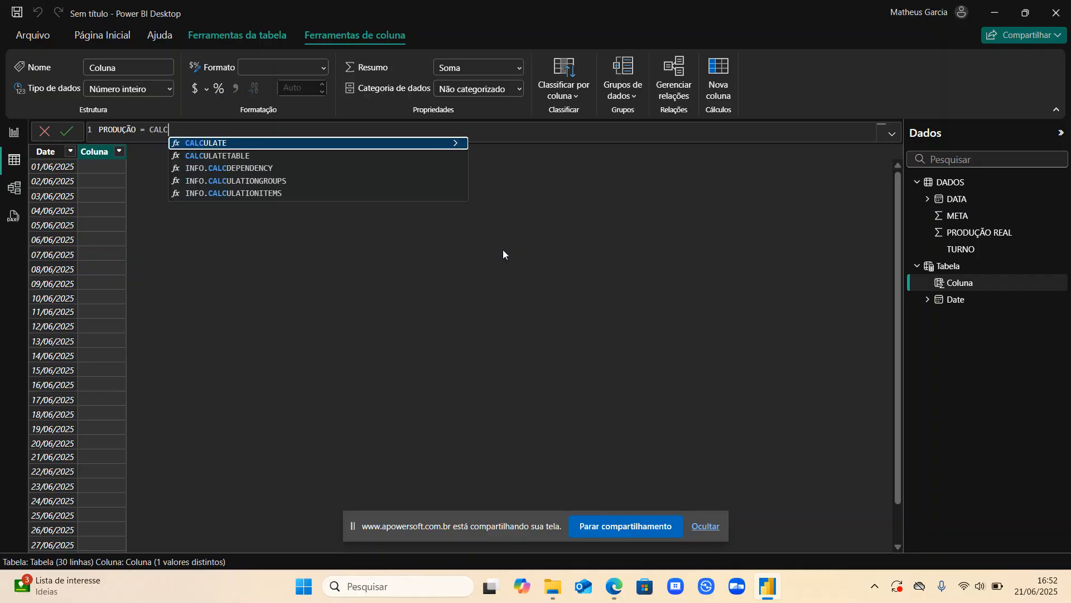
{"action": "type", "text": "ULATE(SUM("}
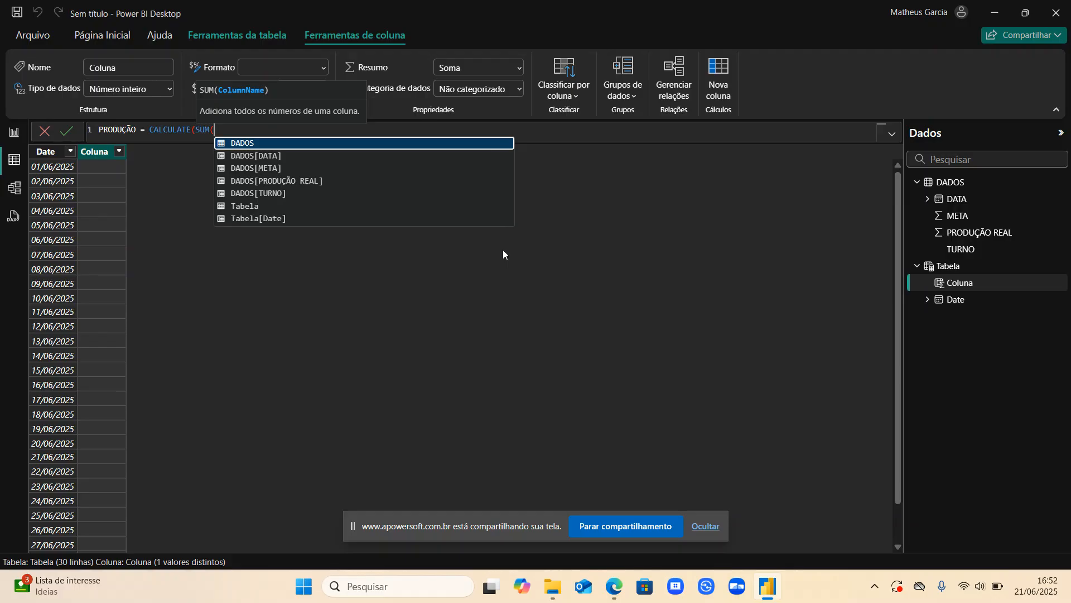
{"action": "key", "text": "Down"}
{"action": "key", "text": "Down"}
{"action": "key", "text": "Down"}
{"action": "key", "text": "Tab"}
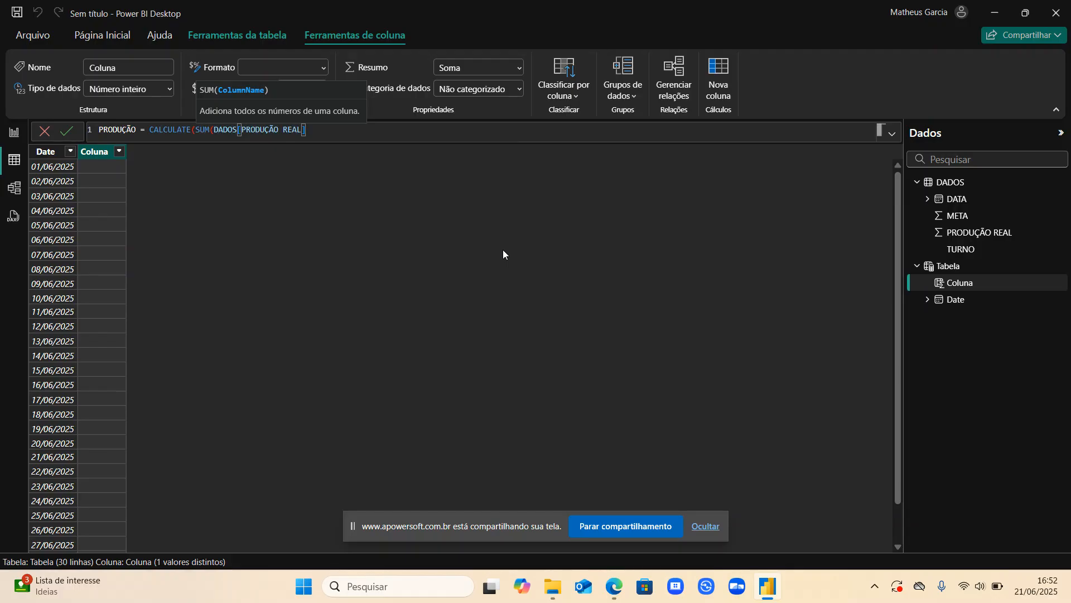
{"action": "type", "text": "))"}
{"action": "key", "text": "Return"}
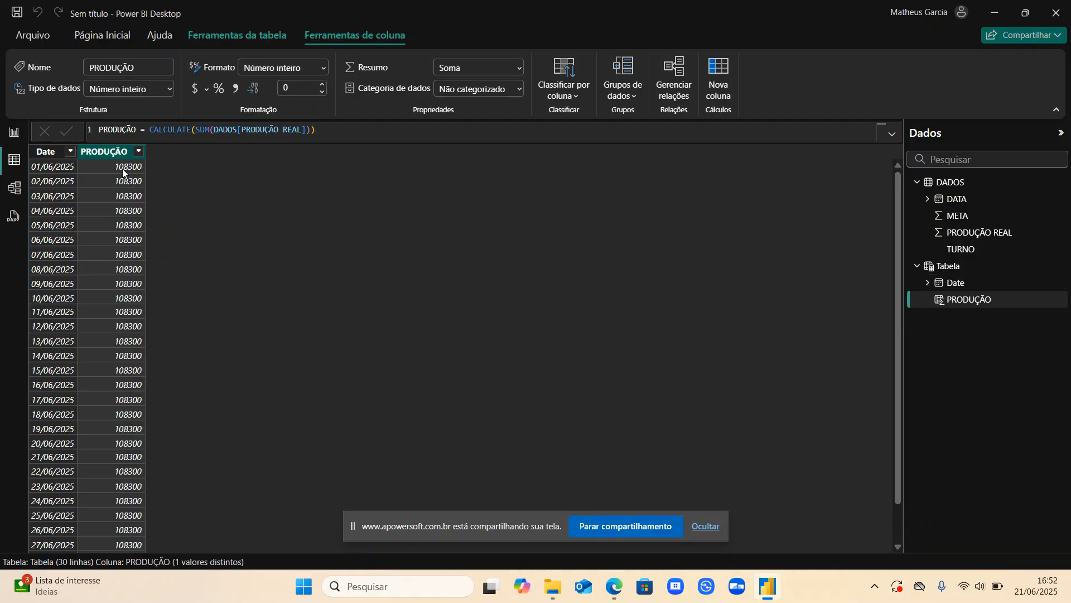
- In the model view, relate Tabela's Date to DADOS's DATA as one-to-many with single filter direction, and move the Tabela card away from DADOS
{"action": "left_click", "coordinate": [4, 192]}
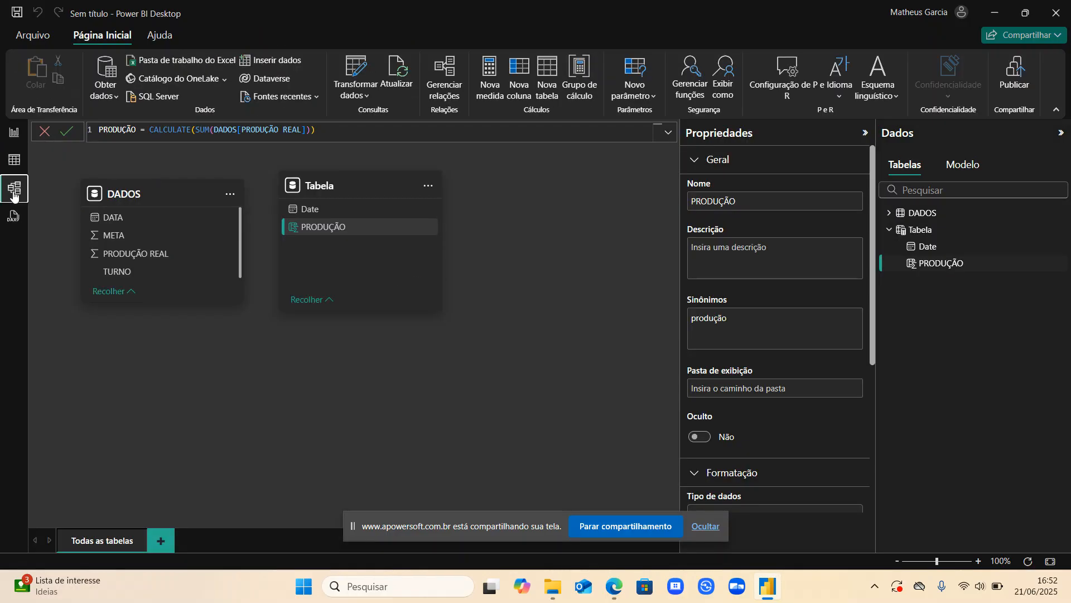
{"action": "left_click", "coordinate": [315, 214]}
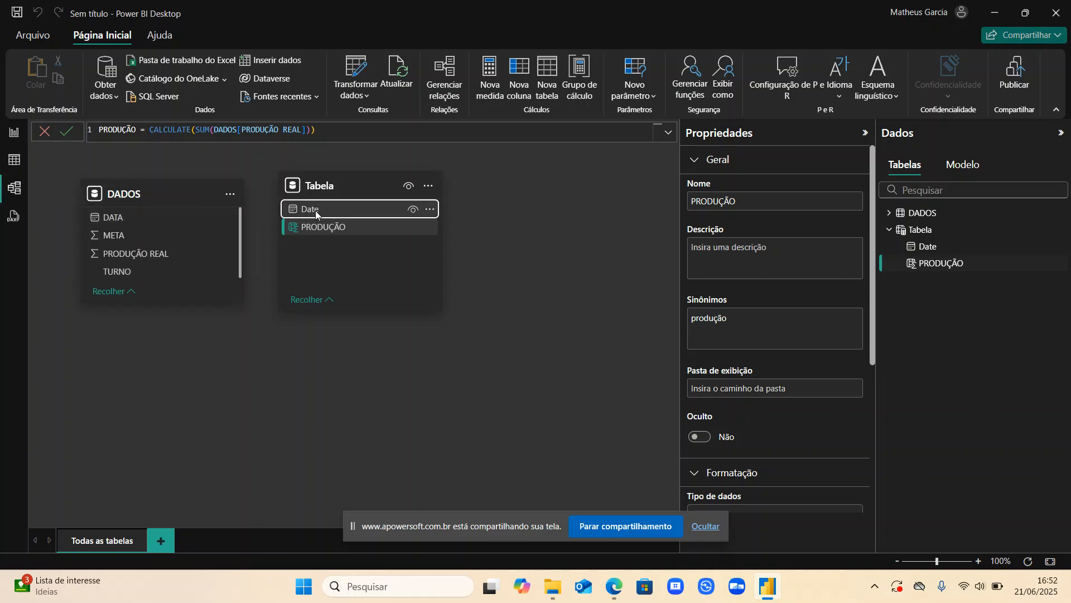
{"action": "left_click_drag", "start_coordinate": [316, 215], "coordinate": [214, 223]}
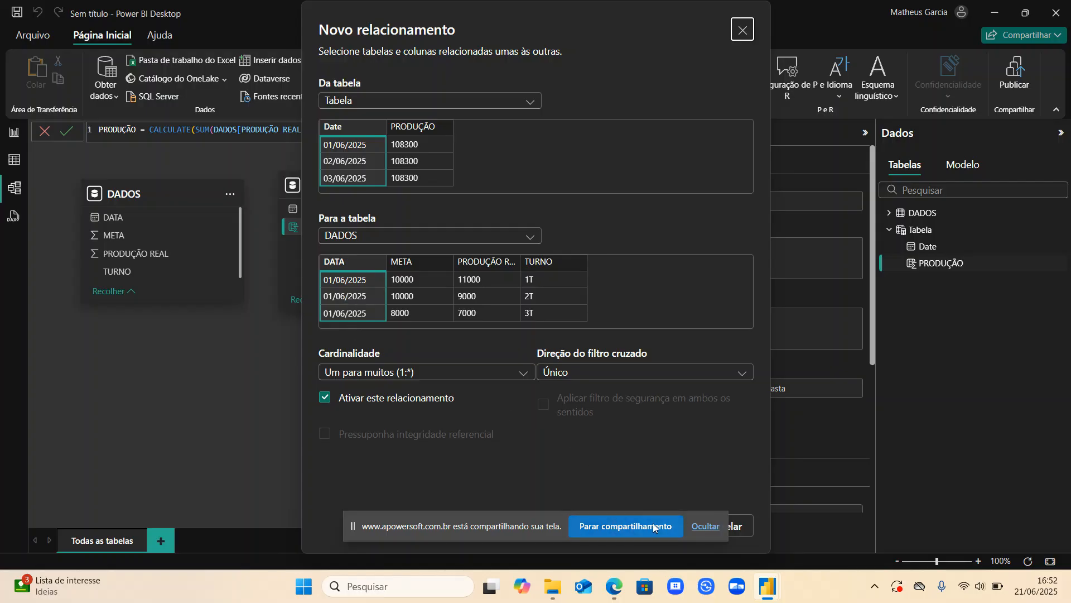
{"action": "left_click", "coordinate": [704, 527]}
{"action": "left_click", "coordinate": [662, 525]}
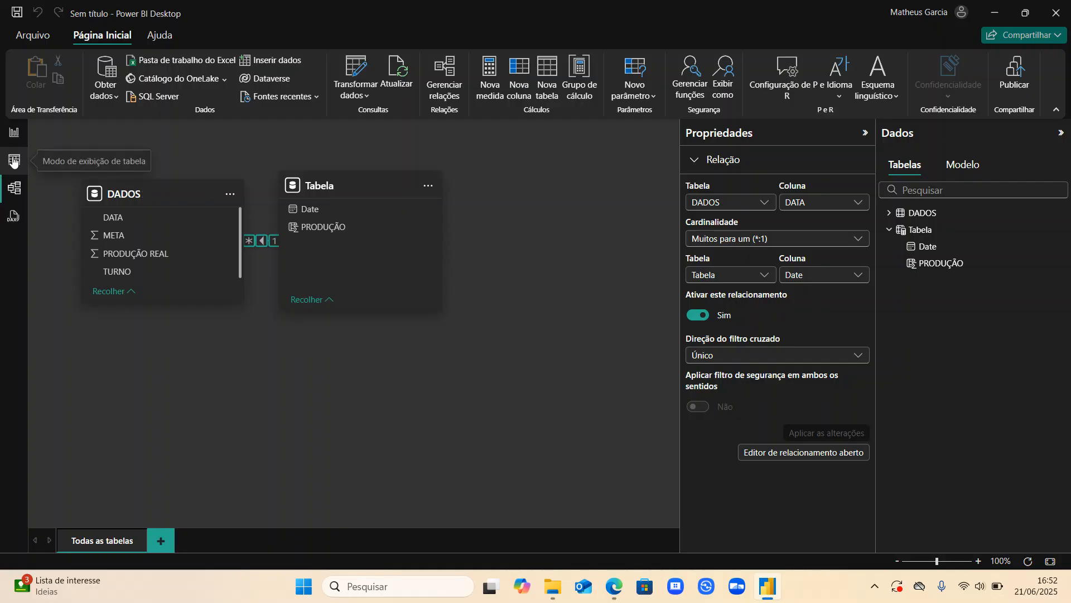
{"action": "left_click_drag", "start_coordinate": [327, 187], "coordinate": [479, 245]}
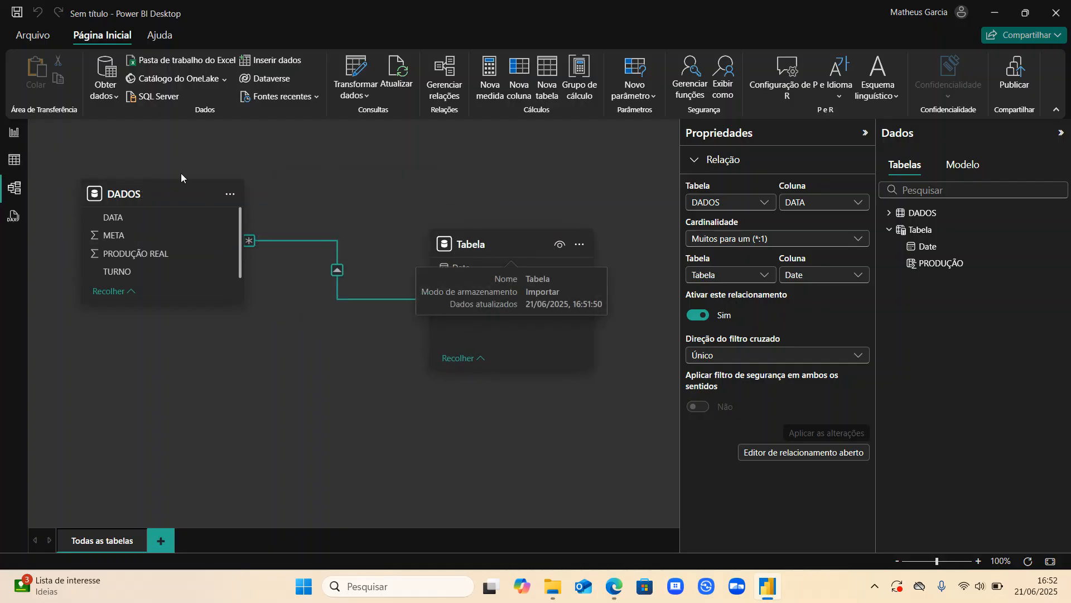
- Compare the PRODUÇÃO values per date in Tabela with the dates and production rows in DADOS
{"action": "left_click", "coordinate": [6, 162]}
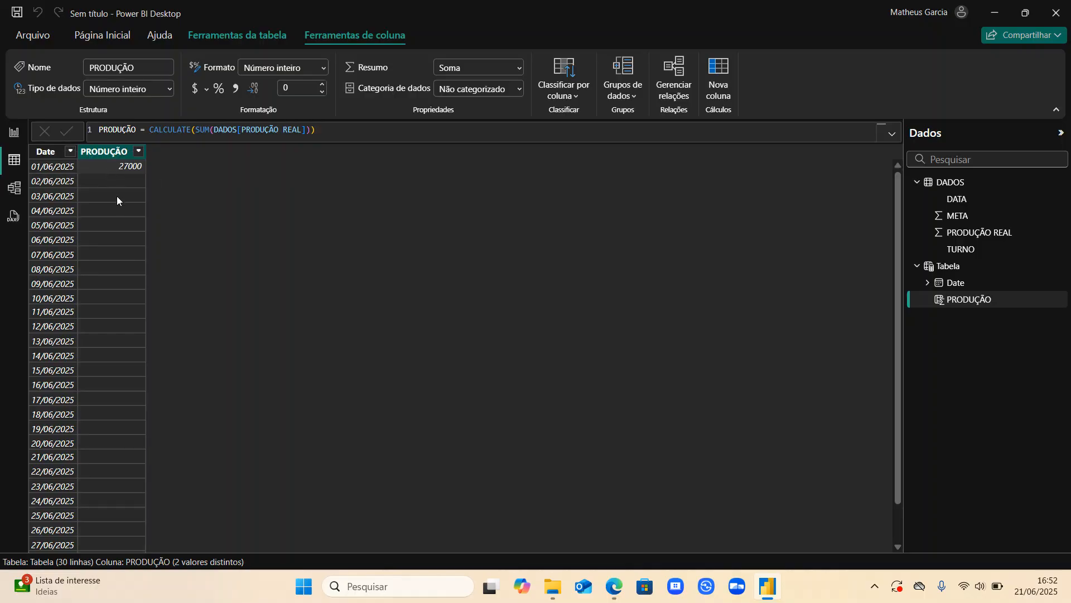
{"action": "scroll", "coordinate": [117, 197], "scroll_direction": "down", "scroll_amount": 1}
{"action": "scroll", "coordinate": [118, 197], "scroll_direction": "up", "scroll_amount": 1}
{"action": "left_click", "coordinate": [959, 187]}
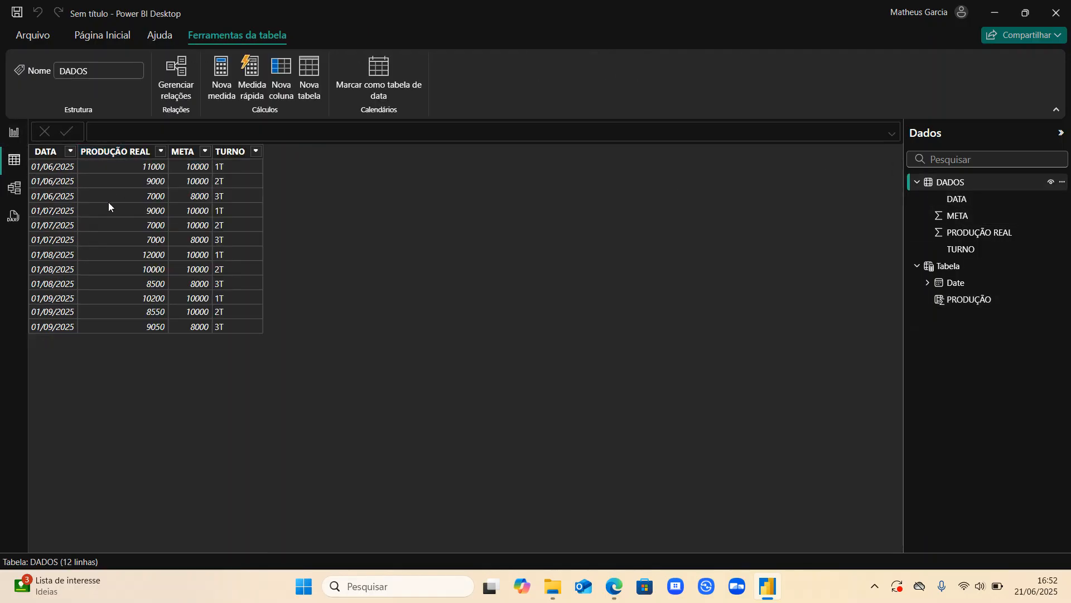
- Switch to the Book.xlsx workbook in Excel and examine how its DATA values, starting at A2, are interpreted as dates
{"action": "left_click", "coordinate": [52, 198]}
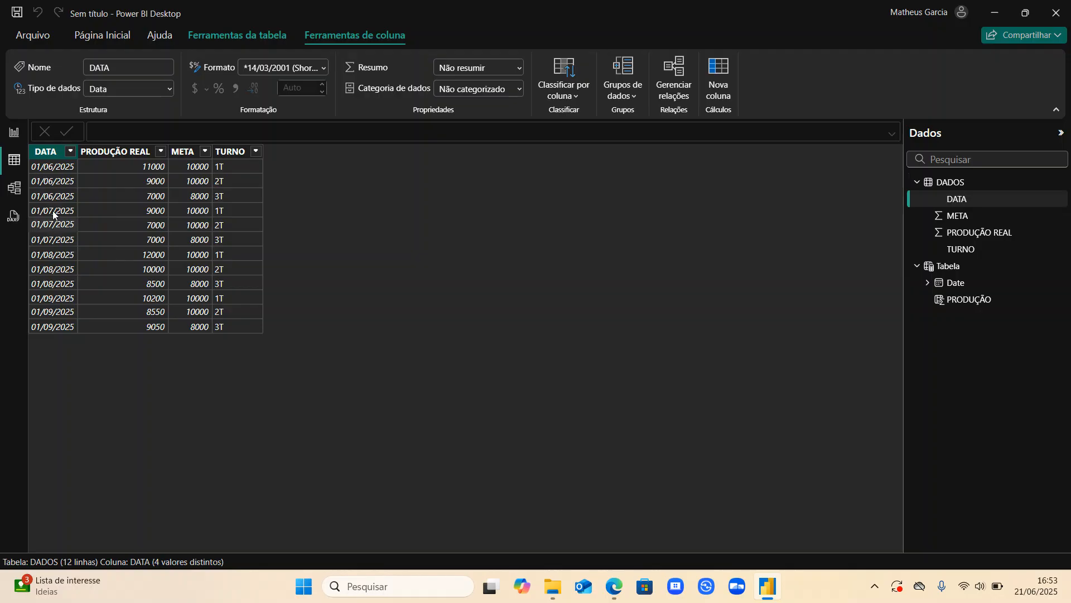
{"action": "left_click", "coordinate": [106, 36]}
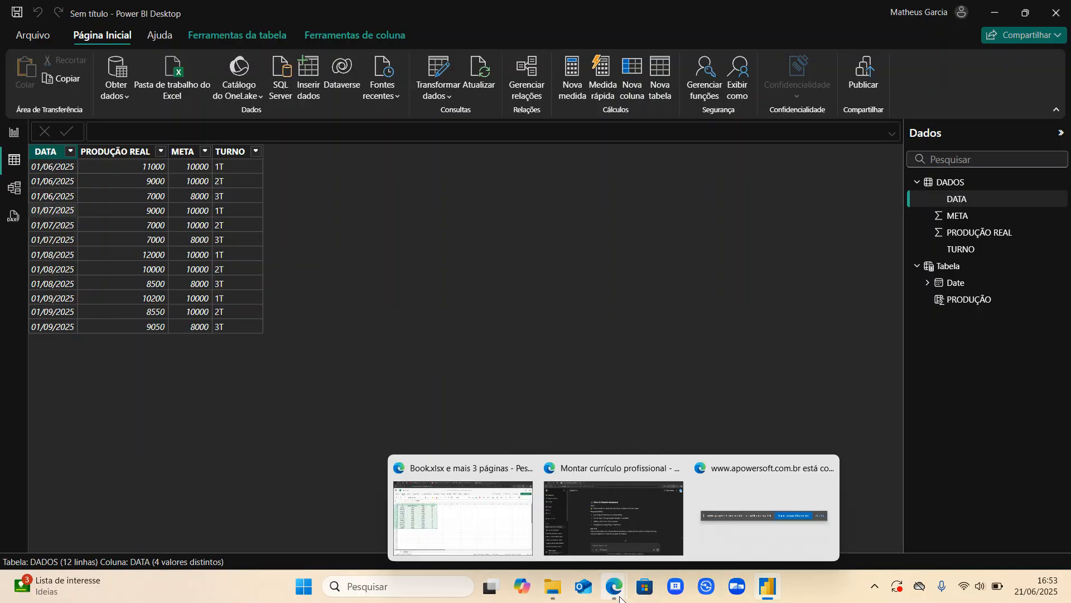
{"action": "mouse_move", "coordinate": [477, 518]}
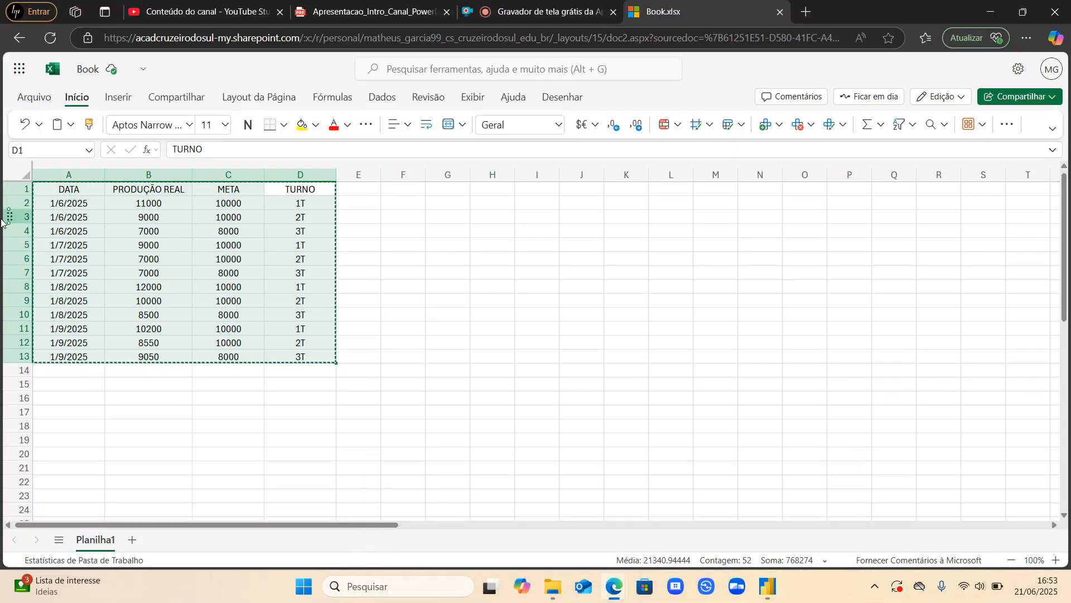
{"action": "left_click", "coordinate": [96, 230]}
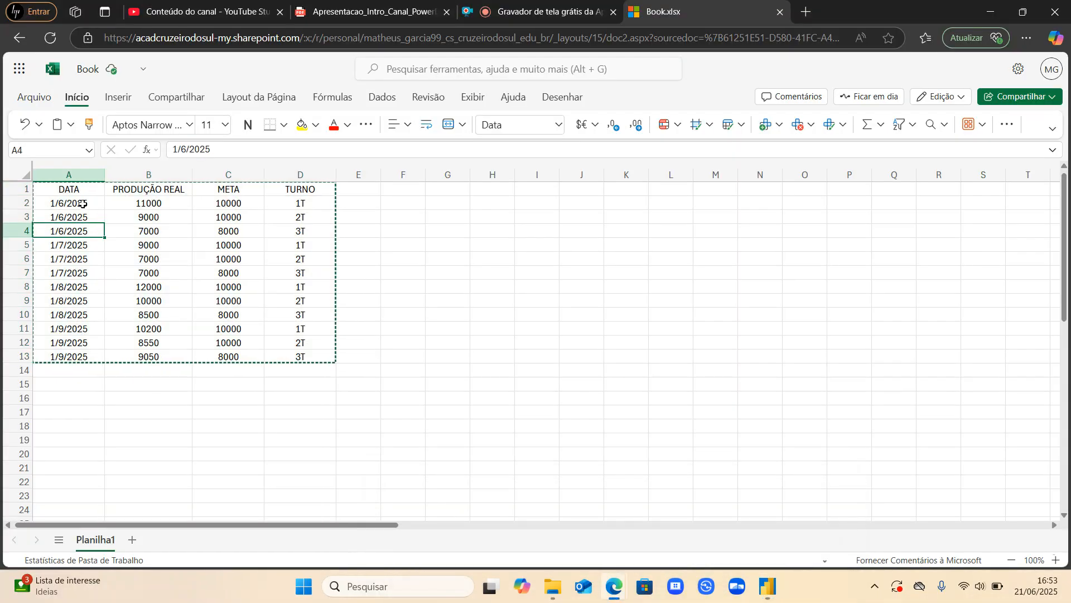
{"action": "left_click", "coordinate": [86, 203]}
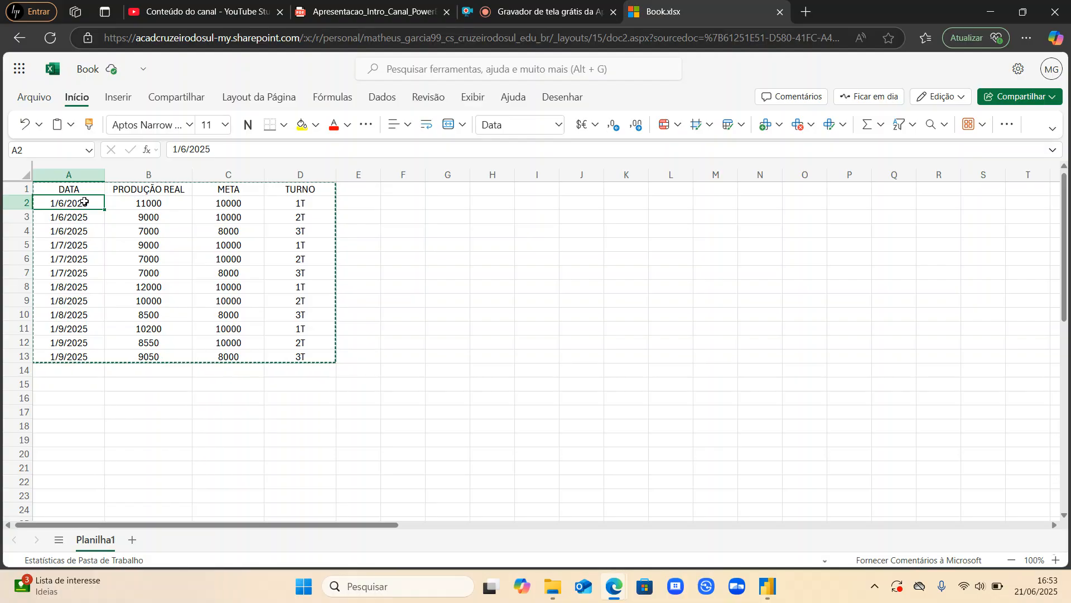
{"action": "double_click", "coordinate": [85, 202]}
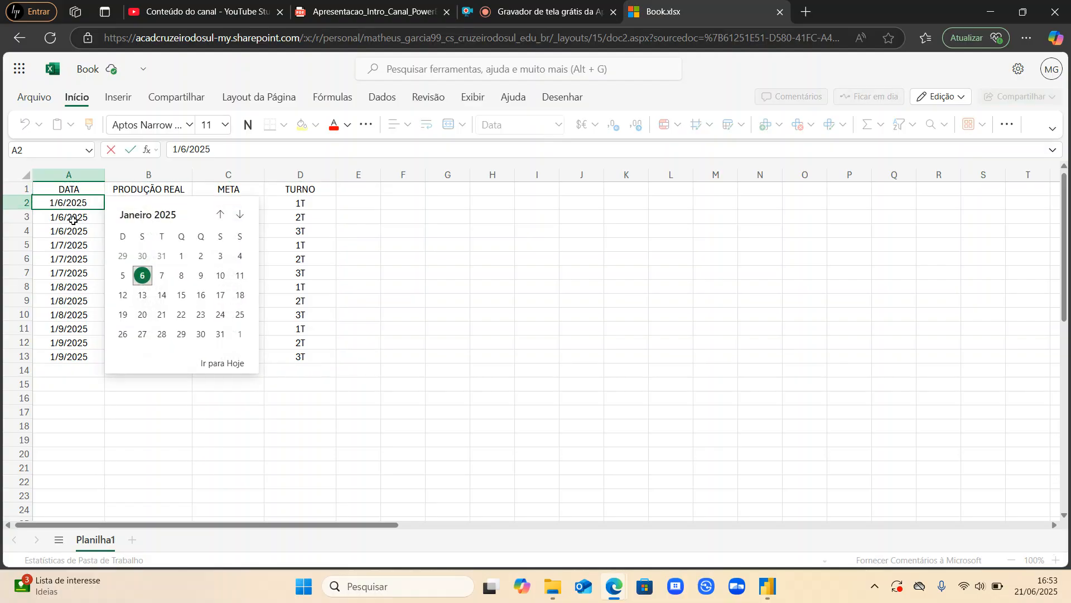
{"action": "key", "text": "Escape"}
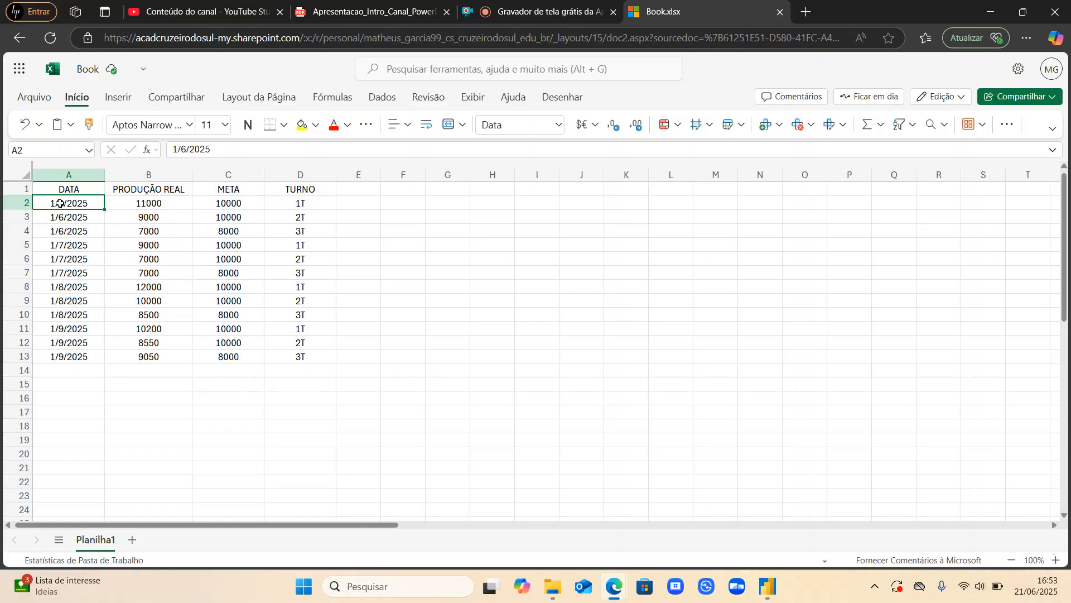
{"action": "double_click", "coordinate": [60, 204]}
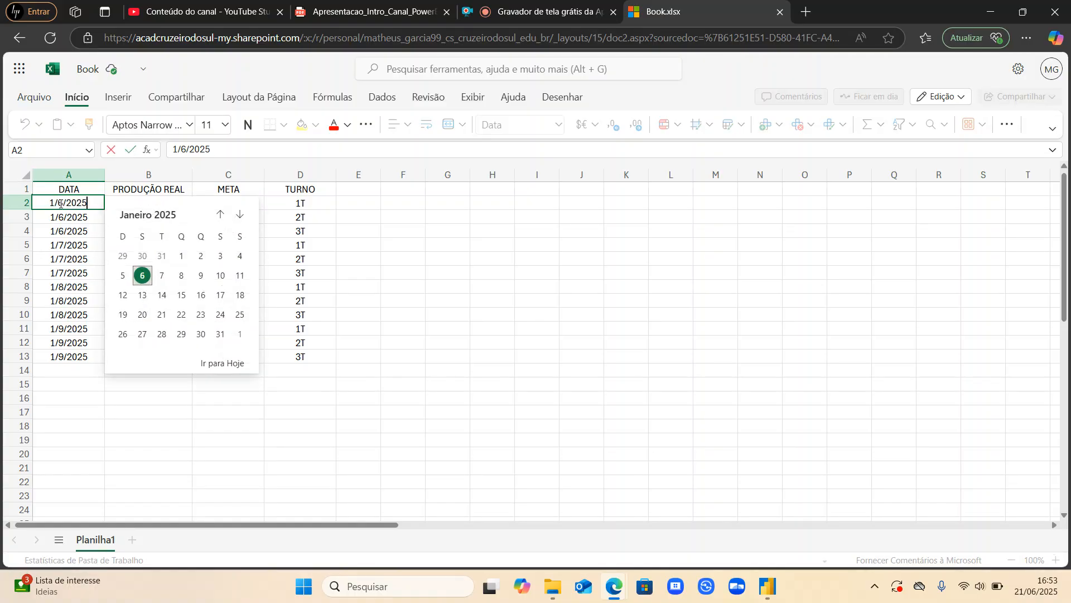
{"action": "key", "text": "Escape"}
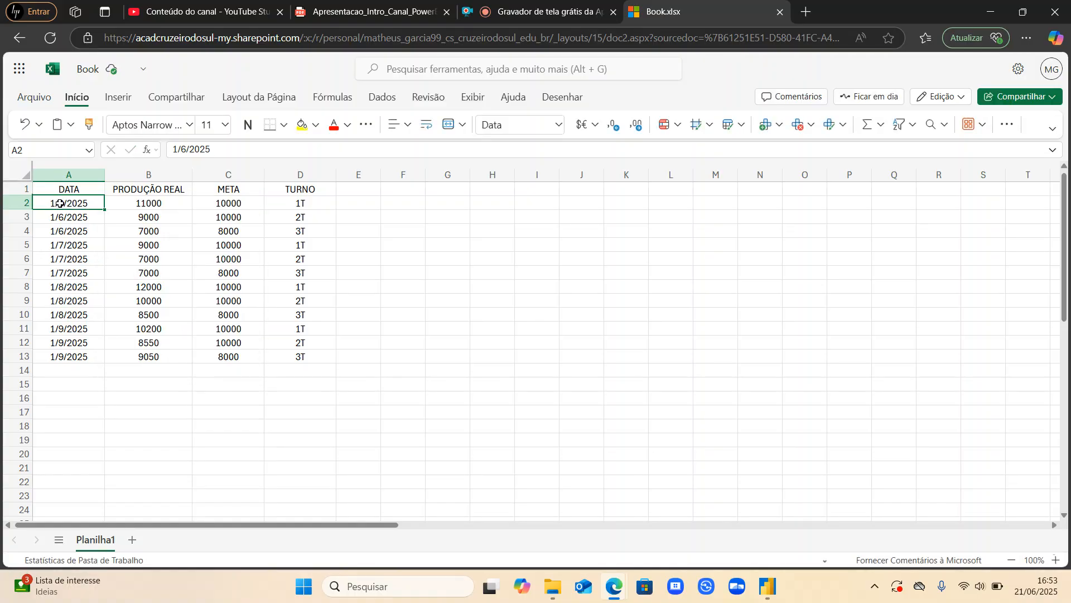
- Set the dates in A5 to A7 of the DATA column to 2/6/2025
{"action": "left_click", "coordinate": [68, 246]}
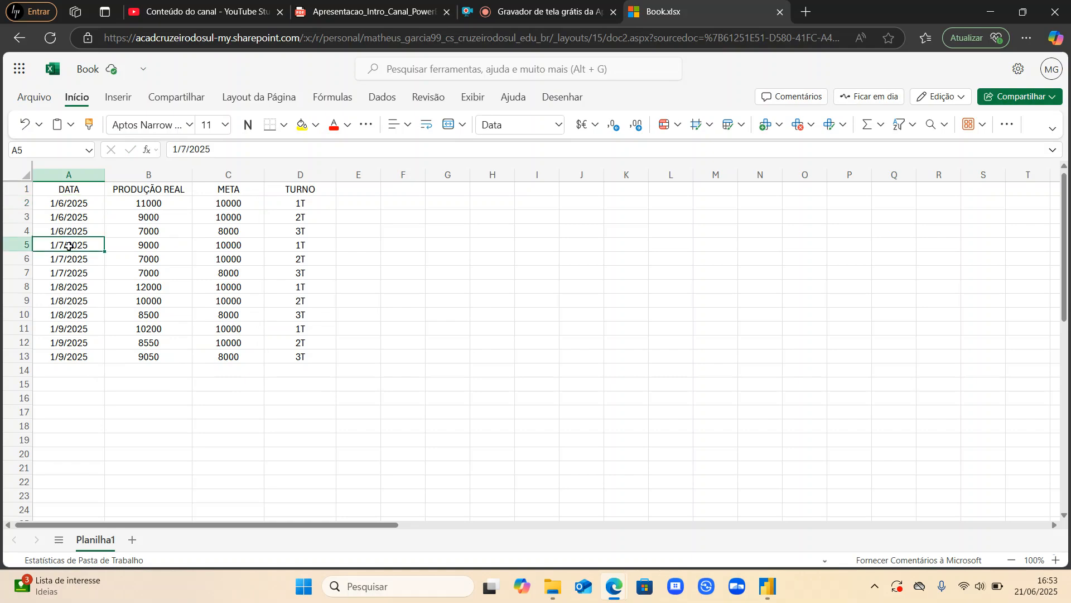
{"action": "type", "text": "2/"}
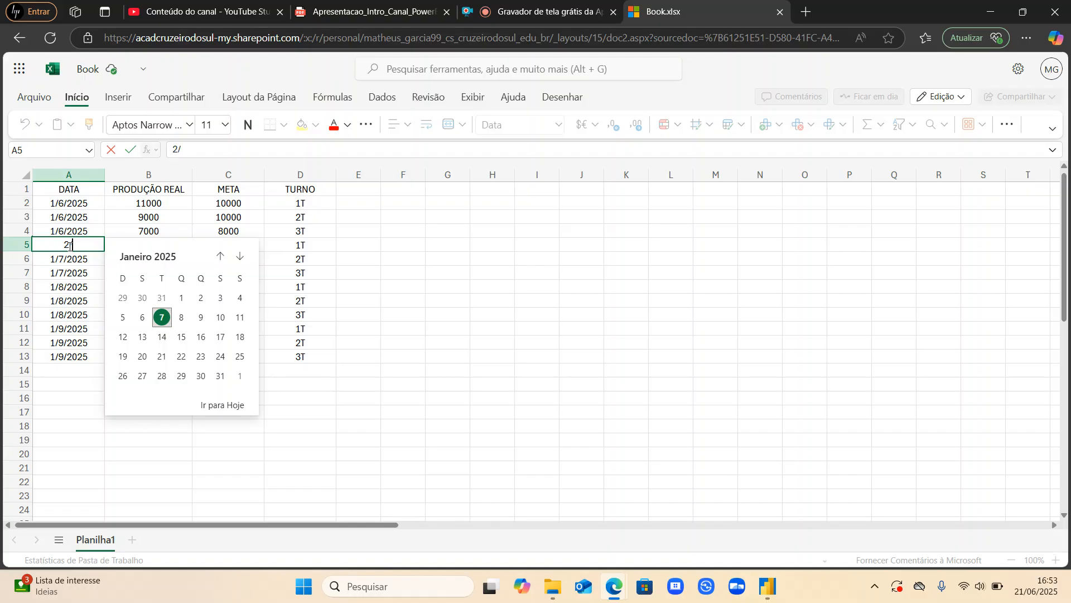
{"action": "type", "text": "6/2025"}
{"action": "key", "text": "Return"}
{"action": "left_click", "coordinate": [69, 246]}
{"action": "key", "text": "ctrl+c"}
{"action": "key", "text": "Down"}
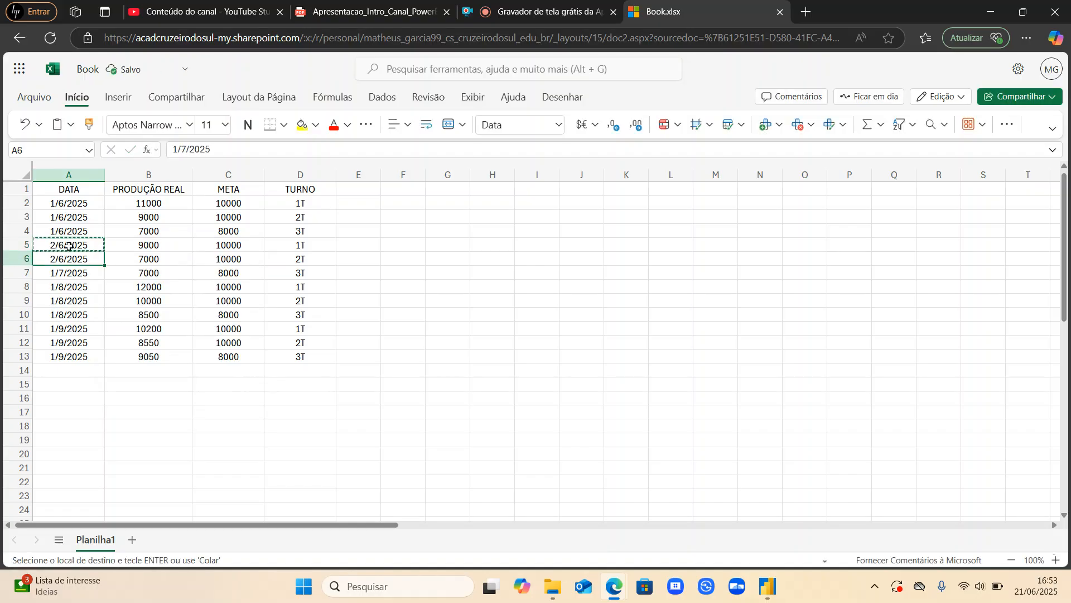
{"action": "key", "text": "ctrl+v"}
{"action": "key", "text": "Down"}
{"action": "key", "text": "ctrl+v"}
- Set the dates in A8 to A10 of the DATA column to 3/6/2025
{"action": "key", "text": "Down"}
{"action": "key", "text": "ctrl+v"}
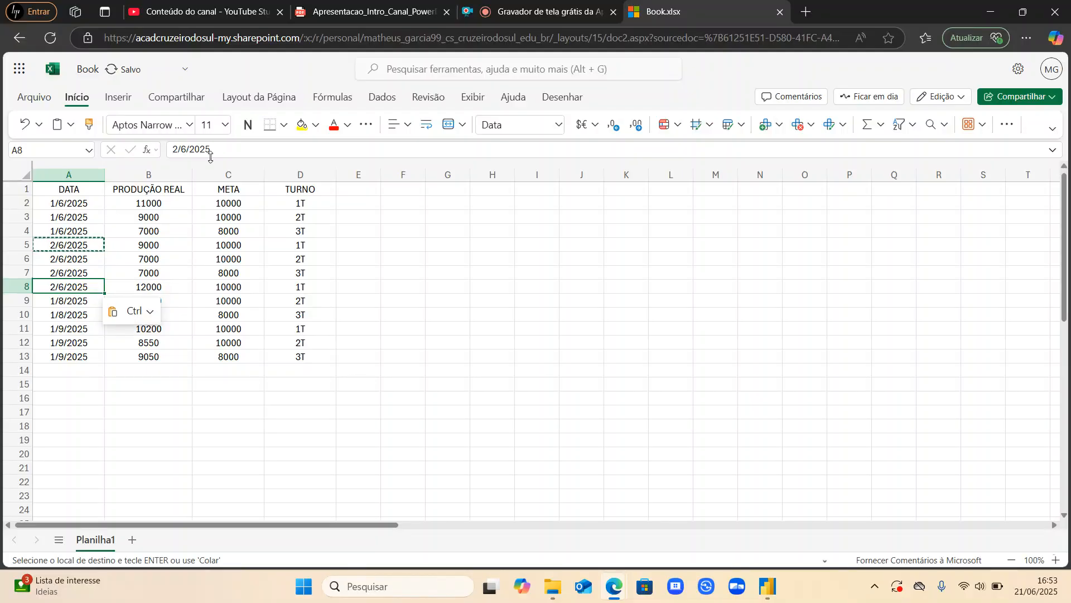
{"action": "left_click", "coordinate": [178, 149]}
{"action": "key", "text": "BackSpace"}
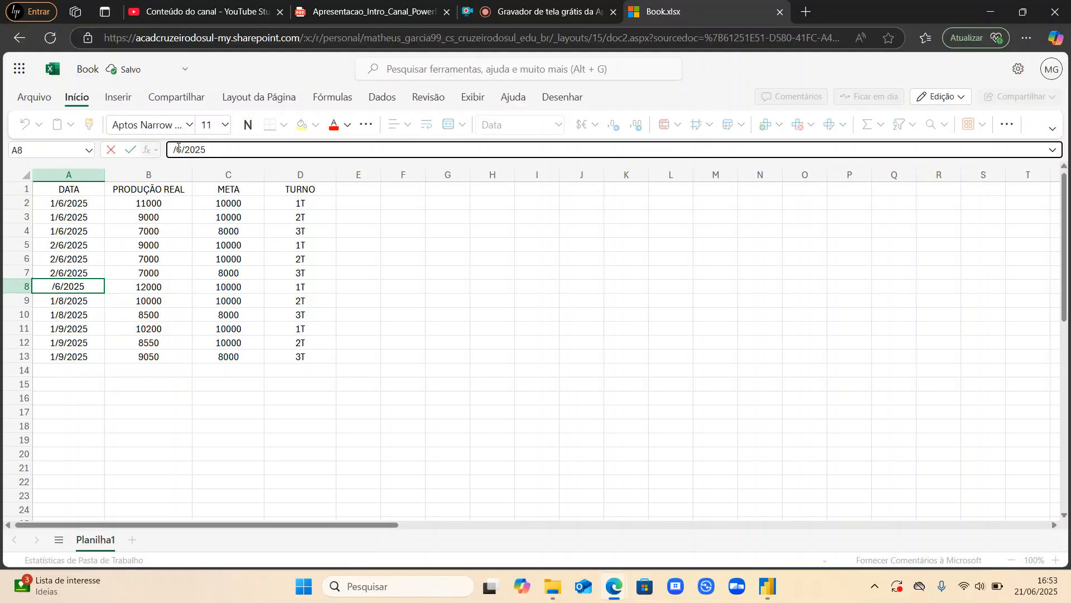
{"action": "type", "text": "3"}
{"action": "key", "text": "Return"}
{"action": "key", "text": "Up"}
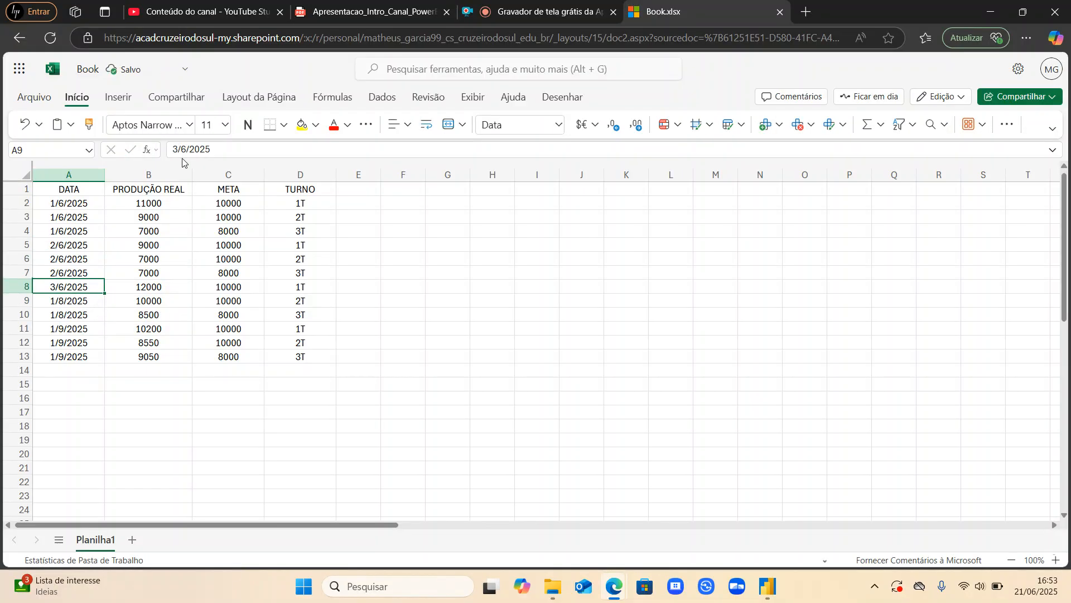
{"action": "key", "text": "ctrl+c"}
{"action": "key", "text": "Down"}
{"action": "key", "text": "ctrl+v"}
{"action": "key", "text": "Down"}
{"action": "key", "text": "ctrl+v"}
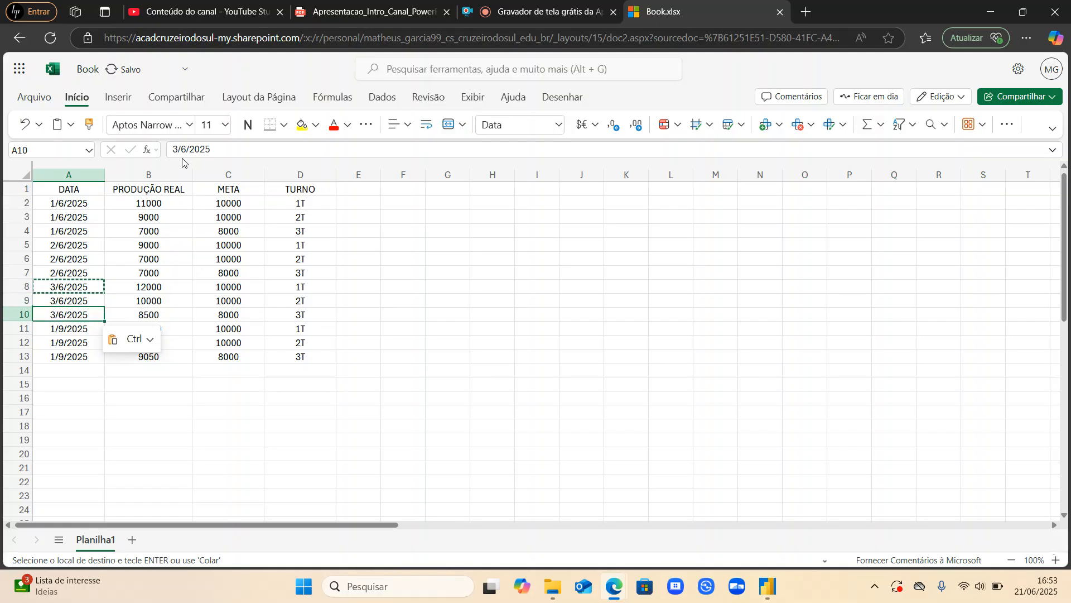
- Set the dates in A11 to A13 of the DATA column to 4/6/2025
{"action": "key", "text": "Down"}
{"action": "key", "text": "ctrl+v"}
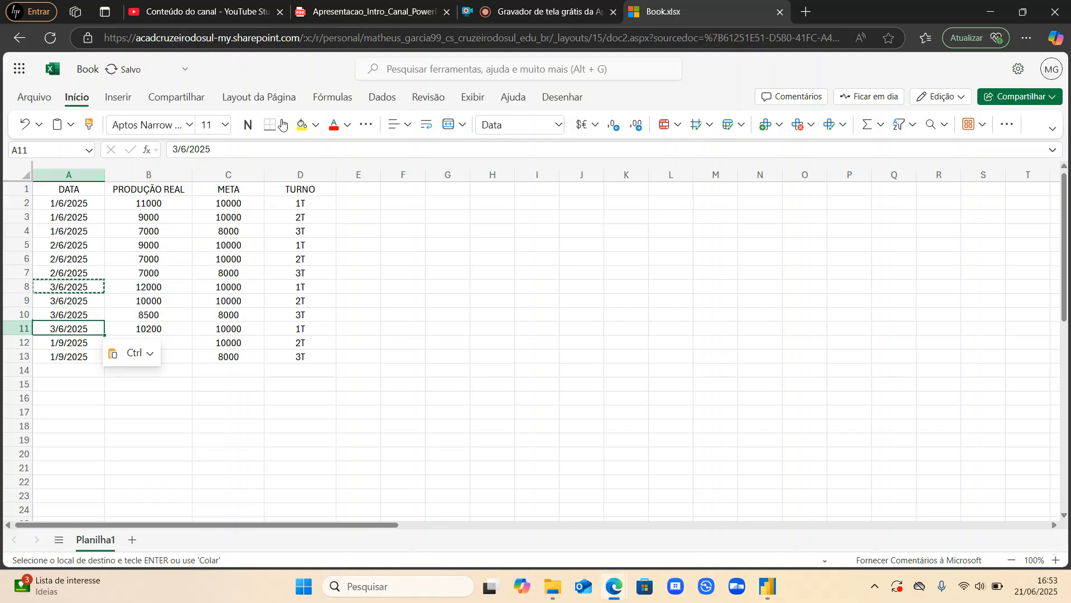
{"action": "left_click", "coordinate": [176, 149]}
{"action": "key", "text": "BackSpace"}
{"action": "type", "text": "4"}
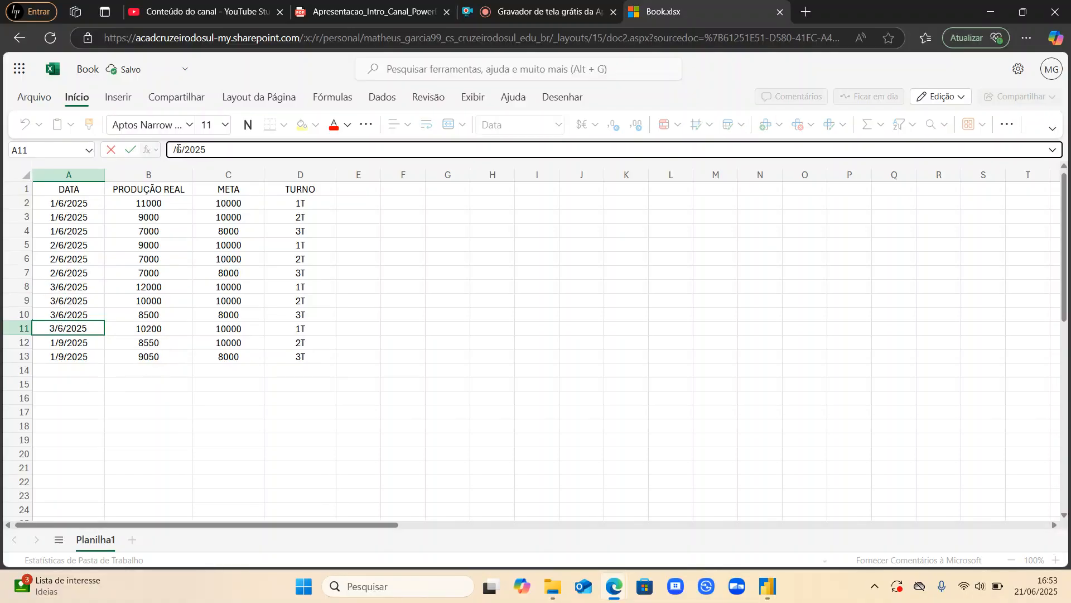
{"action": "key", "text": "Return"}
{"action": "key", "text": "Up"}
{"action": "key", "text": "ctrl+c"}
{"action": "key", "text": "Down"}
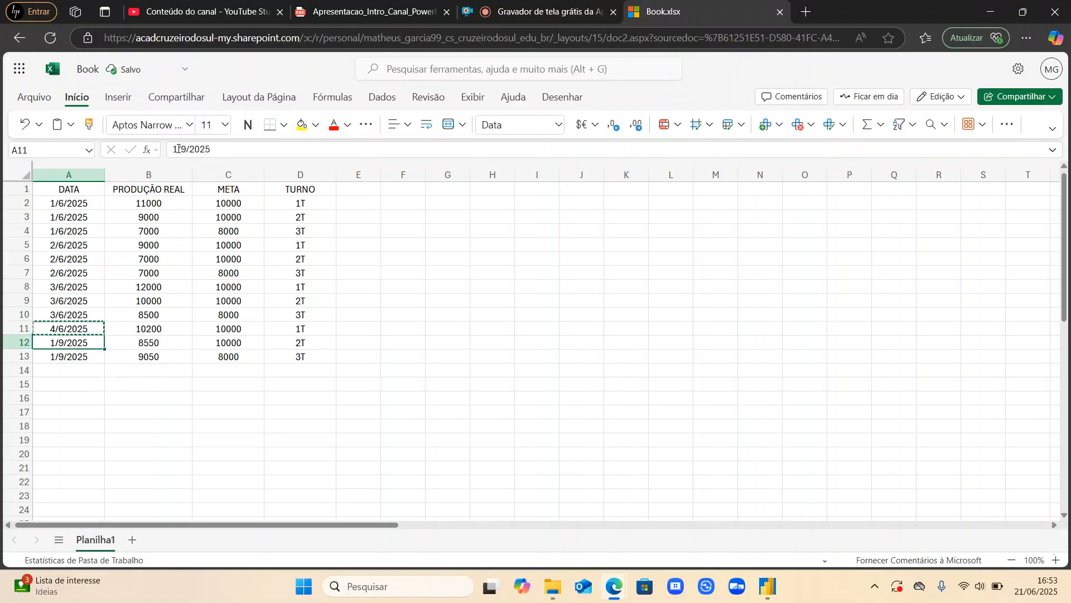
{"action": "key", "text": "ctrl+v"}
{"action": "key", "text": "Down"}
{"action": "key", "text": "ctrl+v"}
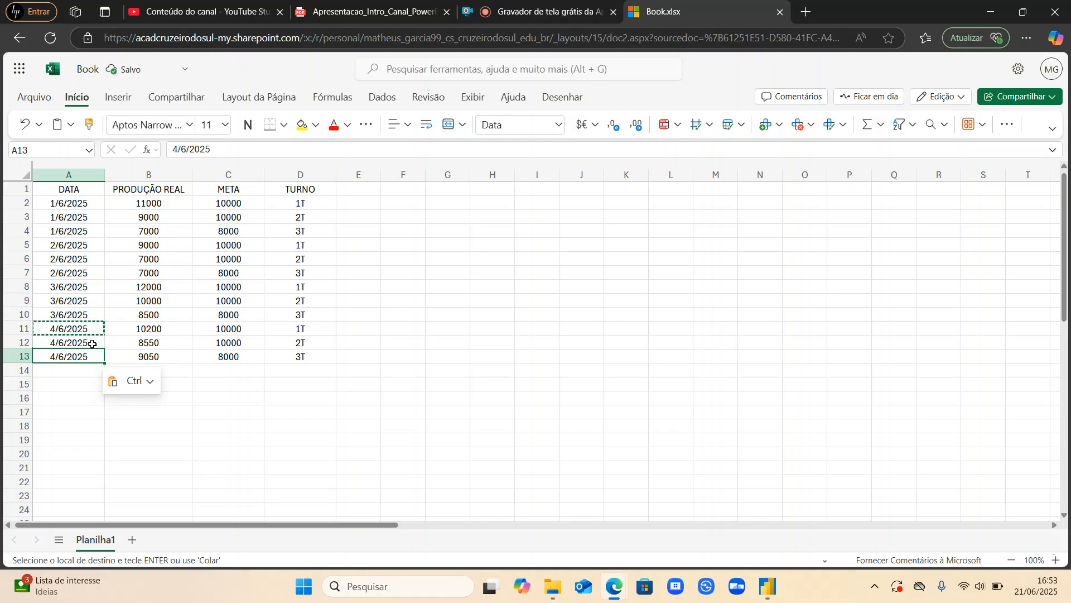
- Copy the whole production table A1:D13, headers included, and switch back to Power BI Desktop
{"action": "left_click_drag", "start_coordinate": [87, 353], "coordinate": [287, 188]}
{"action": "key", "text": "ctrl+c"}
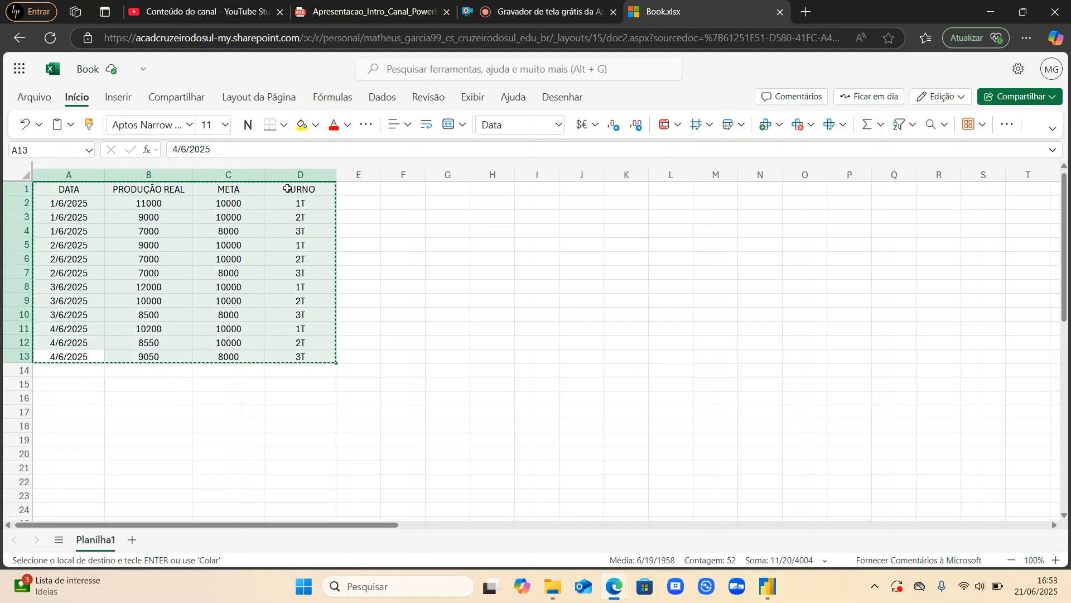
{"action": "key", "text": "alt+Tab"}
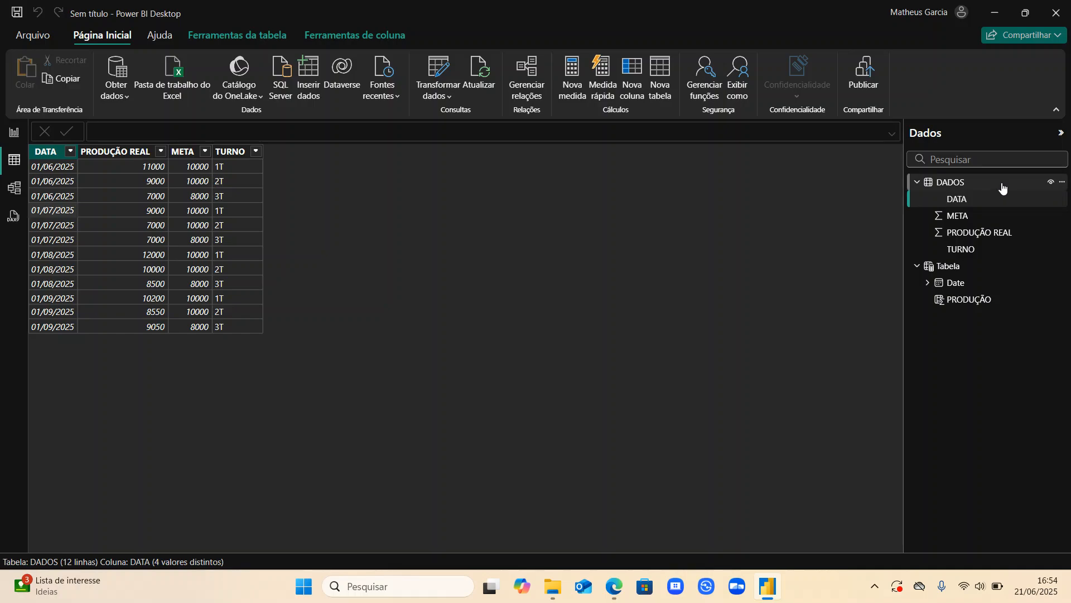
{"action": "left_click", "coordinate": [951, 267]}
{"action": "right_click", "coordinate": [953, 267]}
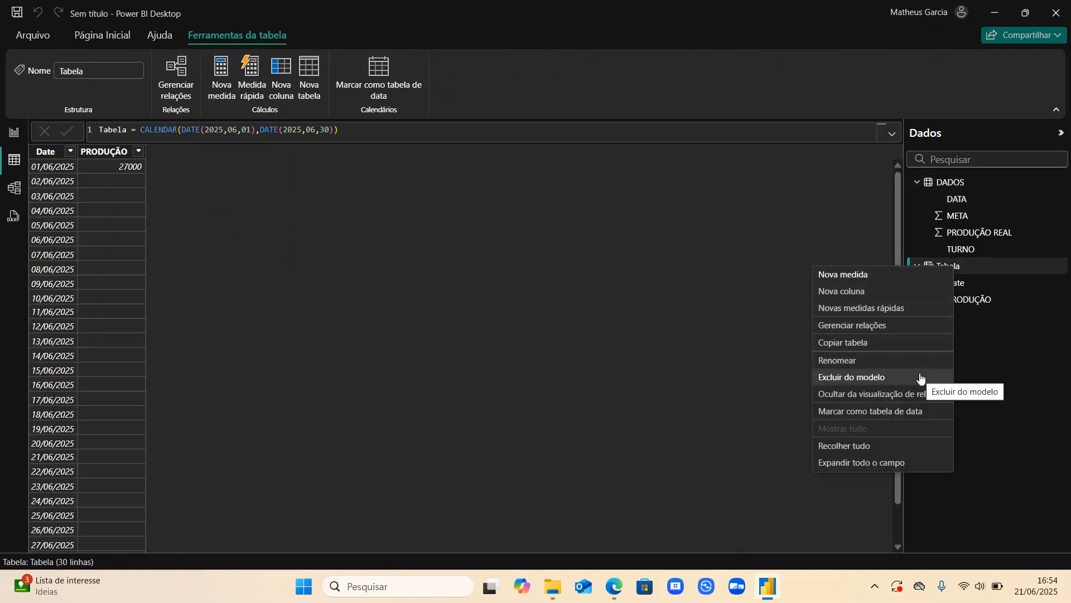
{"action": "left_click", "coordinate": [948, 191]}
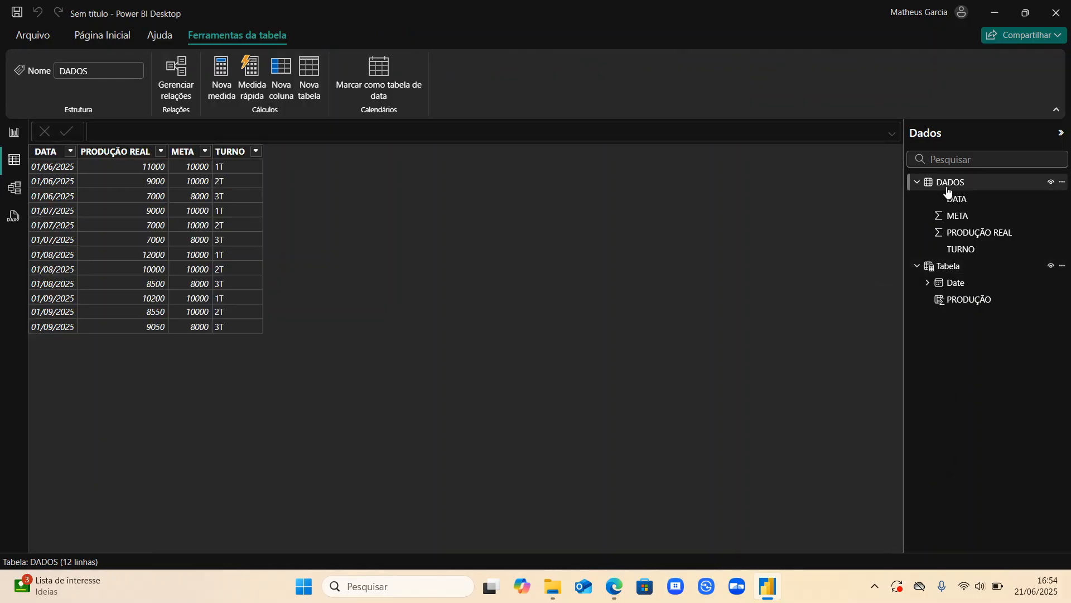
{"action": "double_click", "coordinate": [947, 187]}
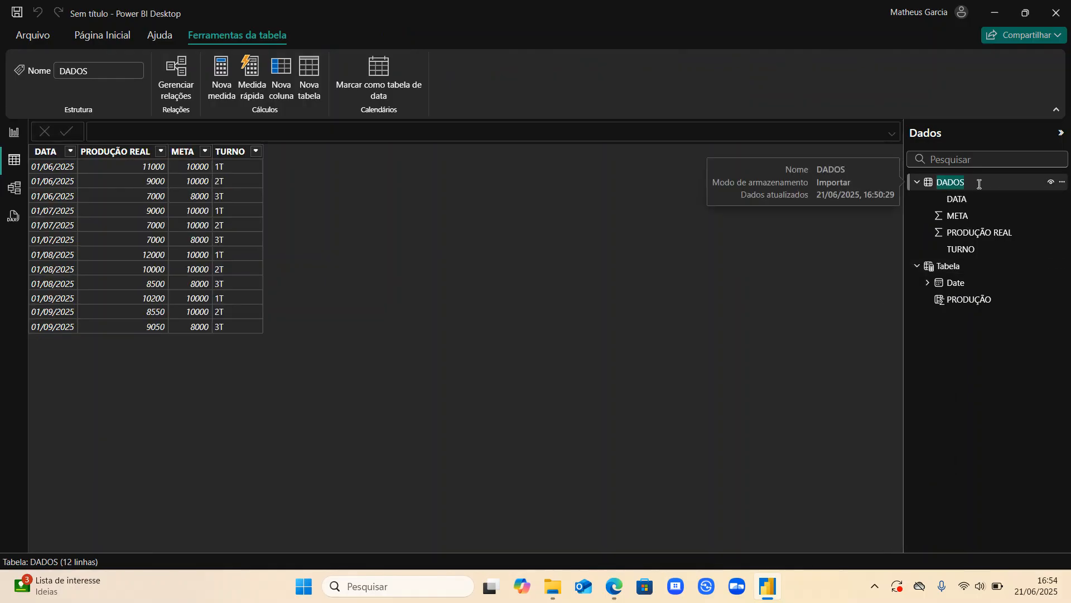
{"action": "left_click", "coordinate": [866, 245]}
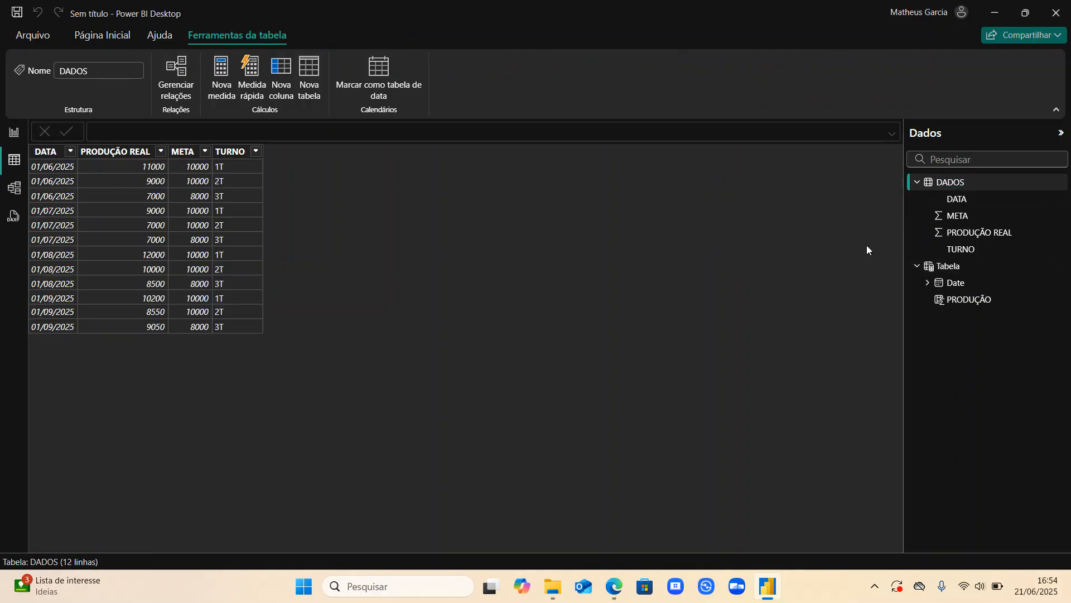
- Edit the DADOS query, replace the contents of its Fonte step's table with the copied data, and close and apply the changes
{"action": "right_click", "coordinate": [949, 184]}
{"action": "left_click", "coordinate": [894, 261]}
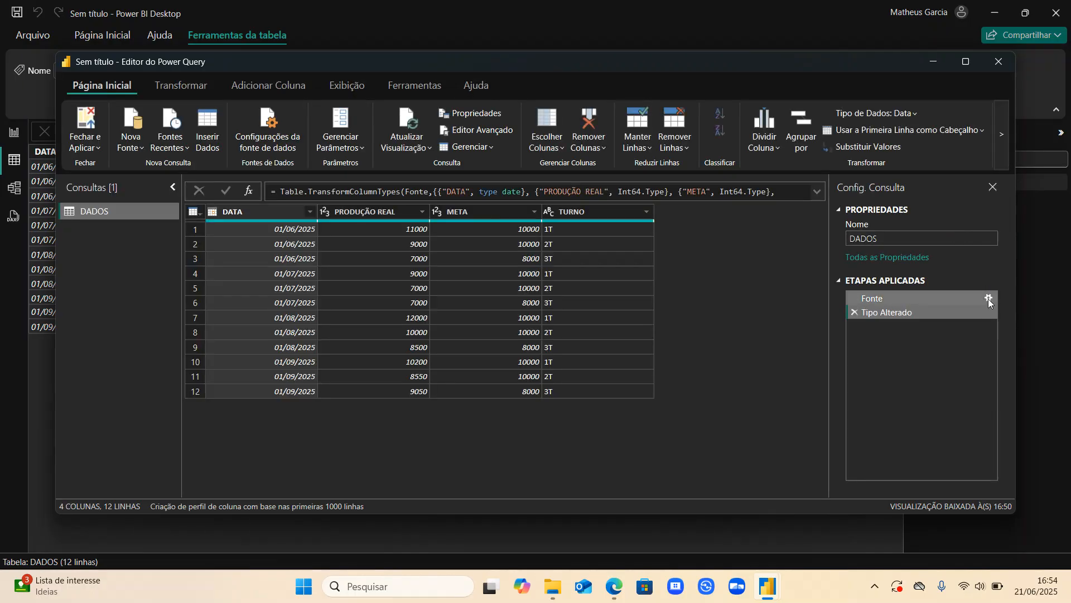
{"action": "left_click", "coordinate": [988, 299]}
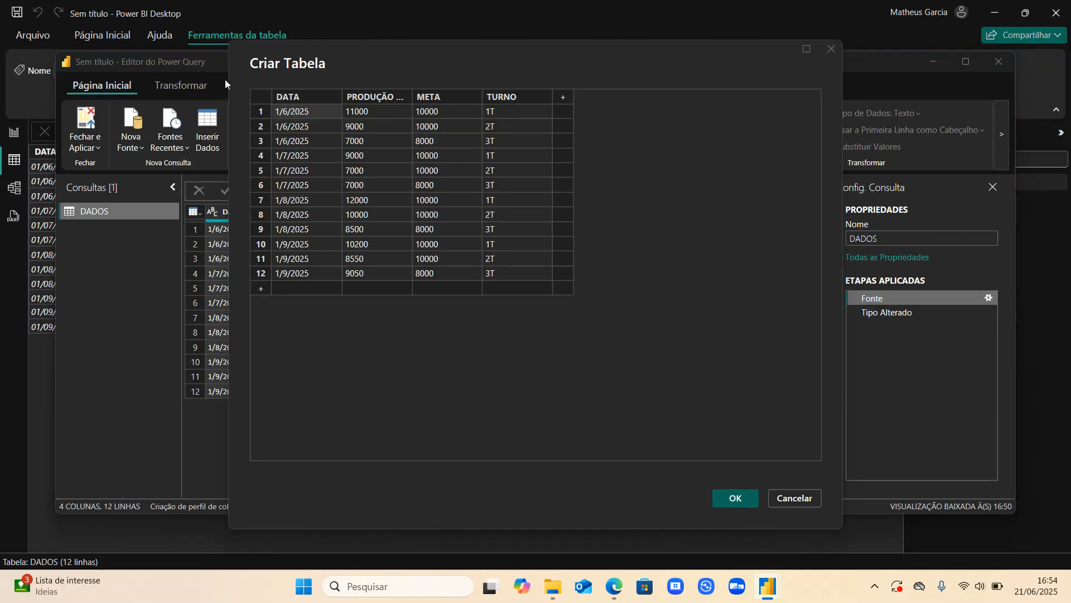
{"action": "left_click", "coordinate": [310, 96]}
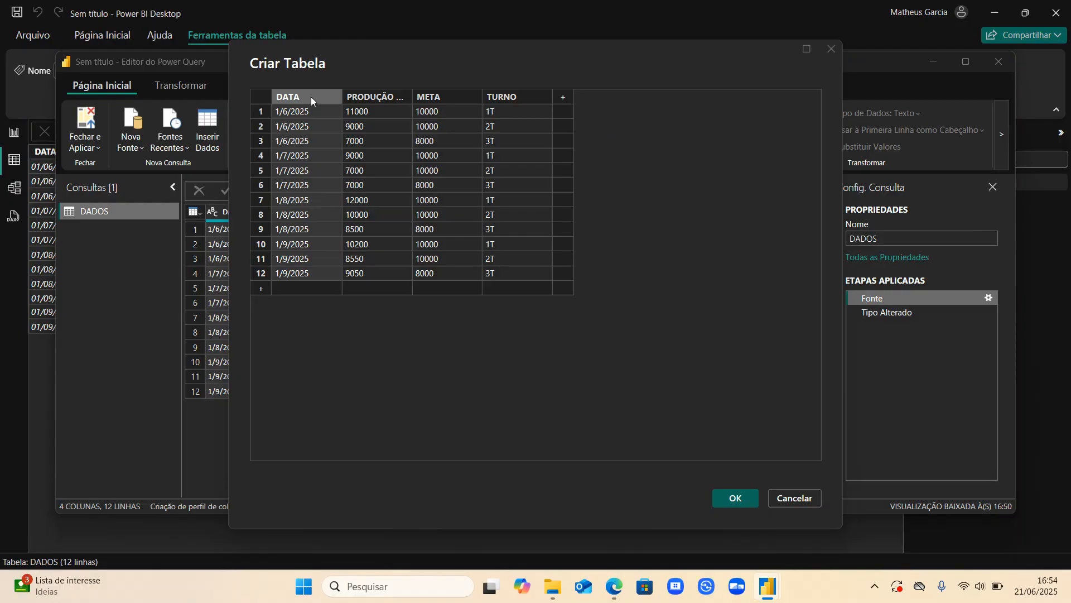
{"action": "key", "text": "ctrl+v"}
{"action": "key", "text": "alt+Tab"}
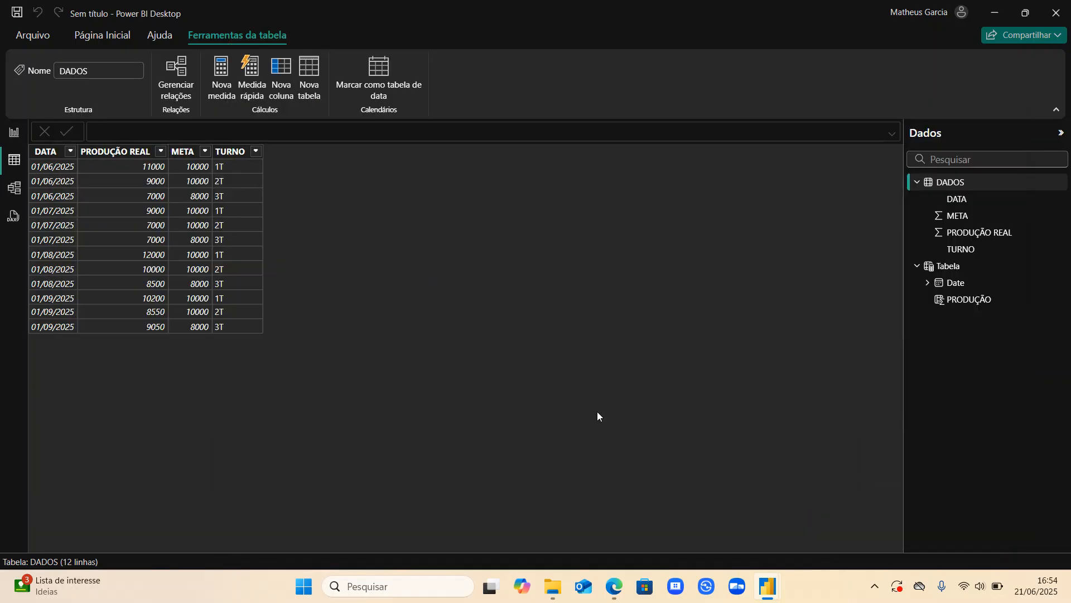
{"action": "left_click", "coordinate": [732, 498]}
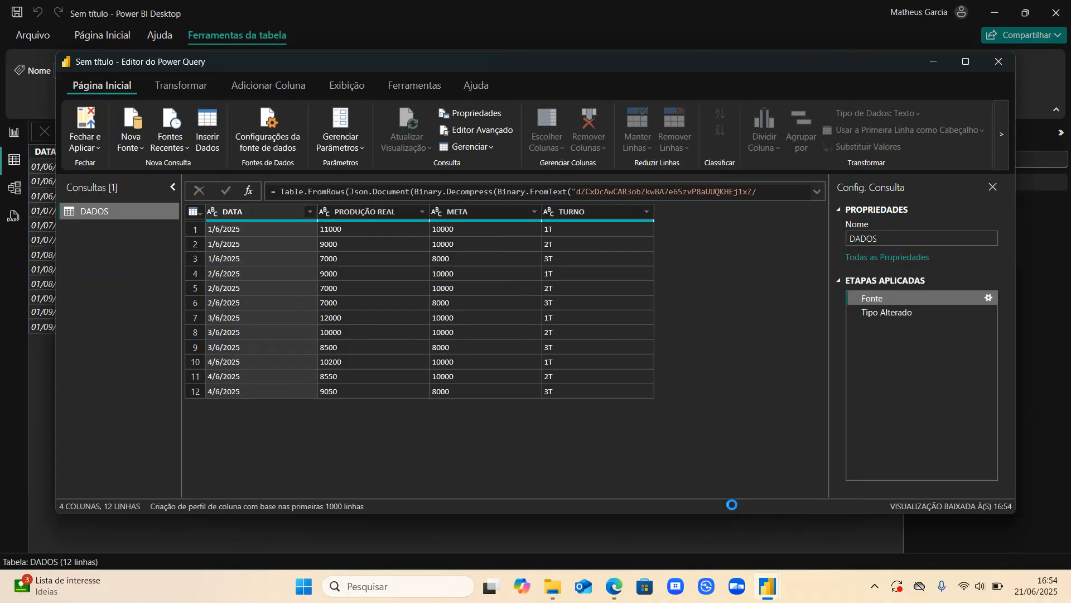
{"action": "left_click", "coordinate": [84, 119]}
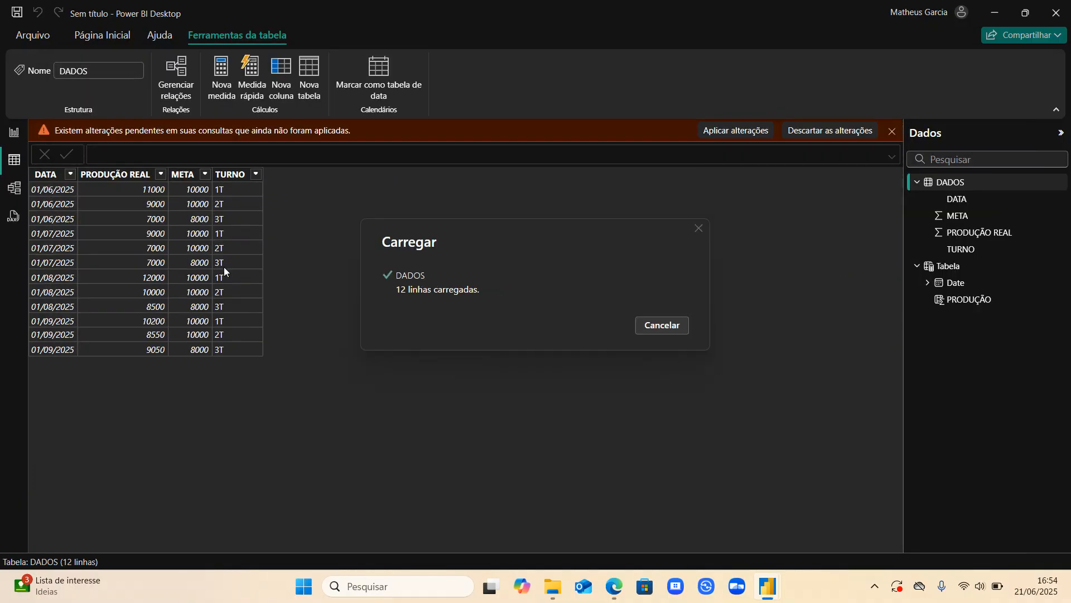
- Check the PRODUÇÃO values per date in the calendar table Tabela
{"action": "left_click", "coordinate": [1041, 267]}
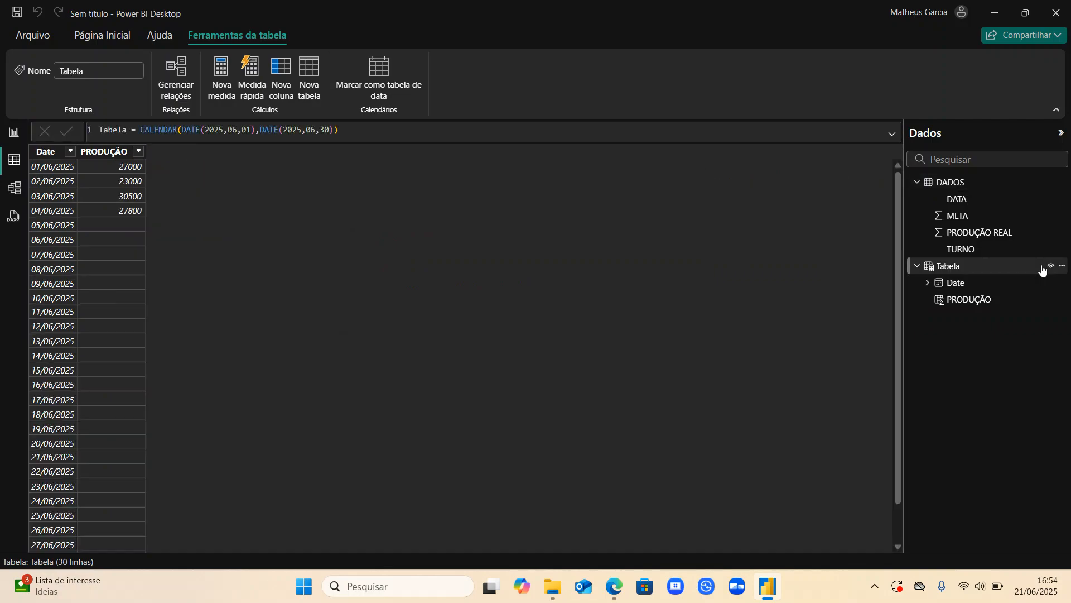
{"action": "left_click", "coordinate": [108, 210]}
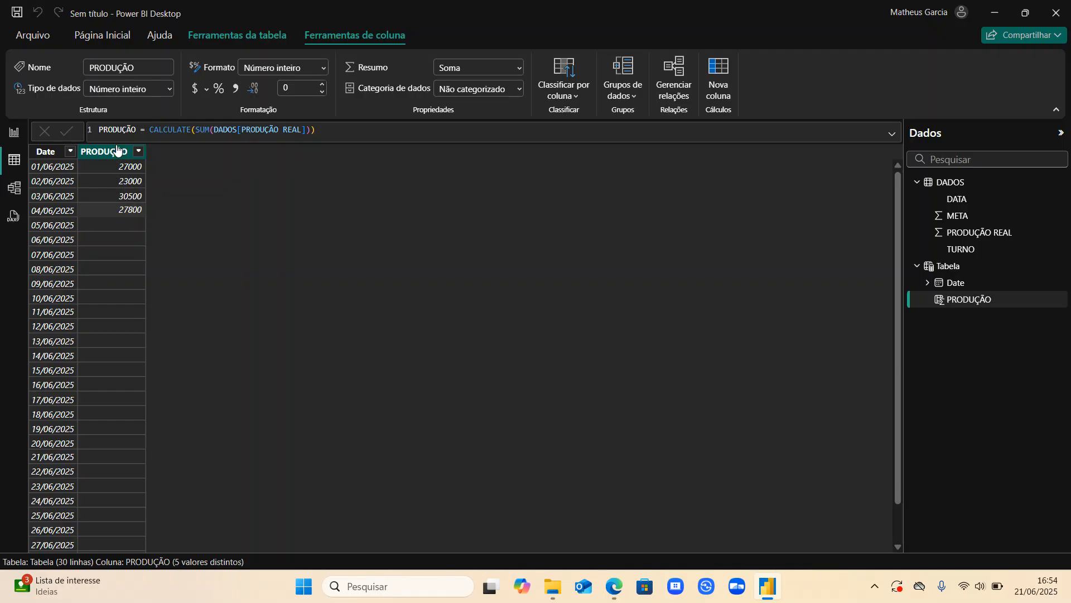
{"action": "left_click", "coordinate": [117, 150]}
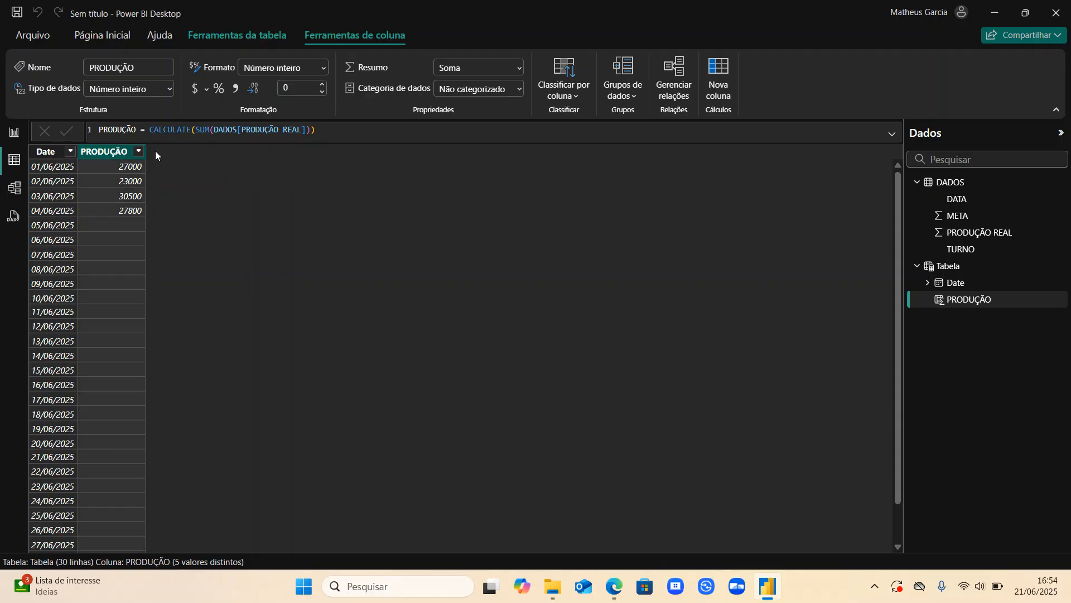
- Add a calculated column to Tabela: PROD 2T = CALCULATE(SUM(DADOS[PRODUÇÃO REAL]),DADOS[TURNO]="2T")
{"action": "left_click", "coordinate": [717, 94]}
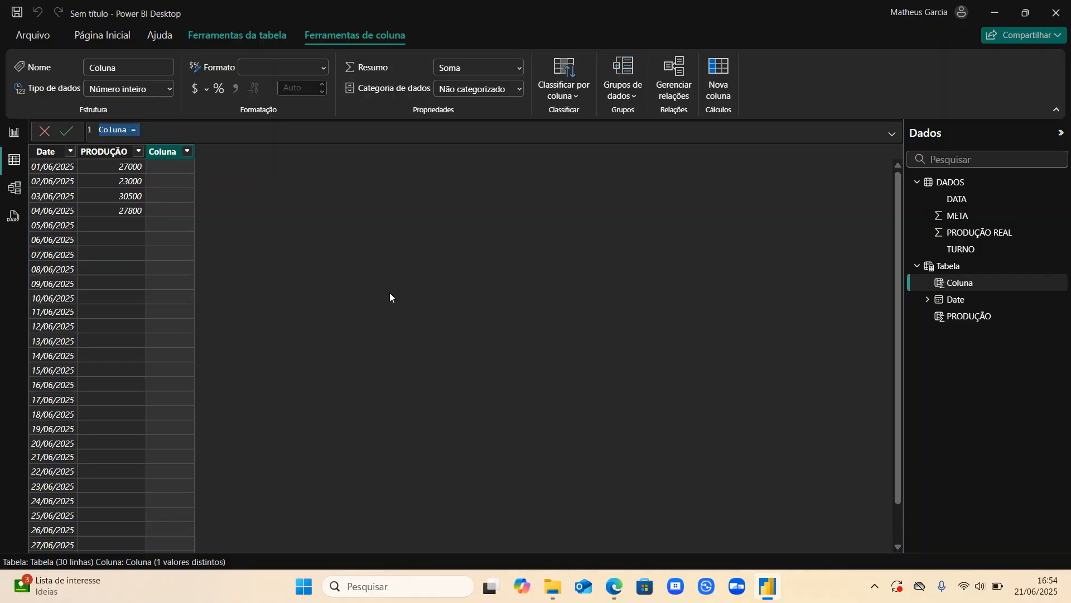
{"action": "type", "text": "PROD 2T = CALCULATE("}
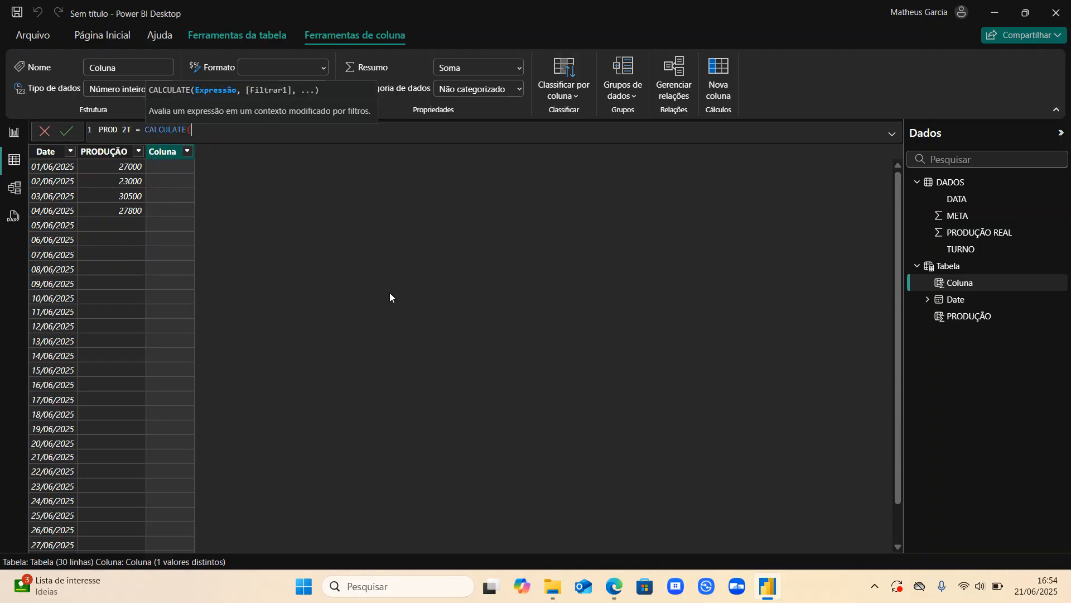
{"action": "type", "text": "SUM("}
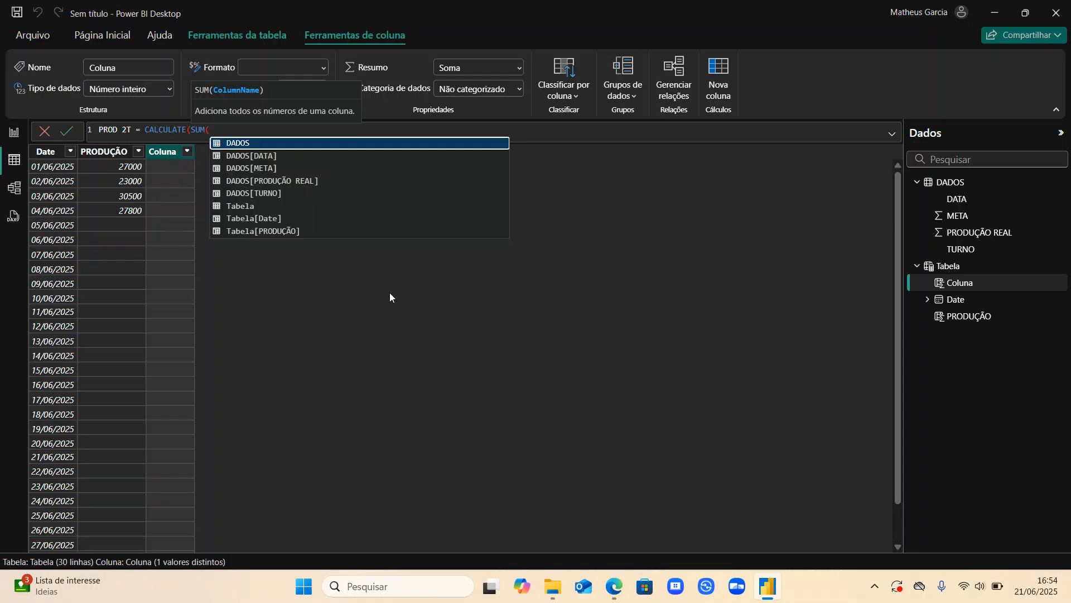
{"action": "type", "text": "PRO"}
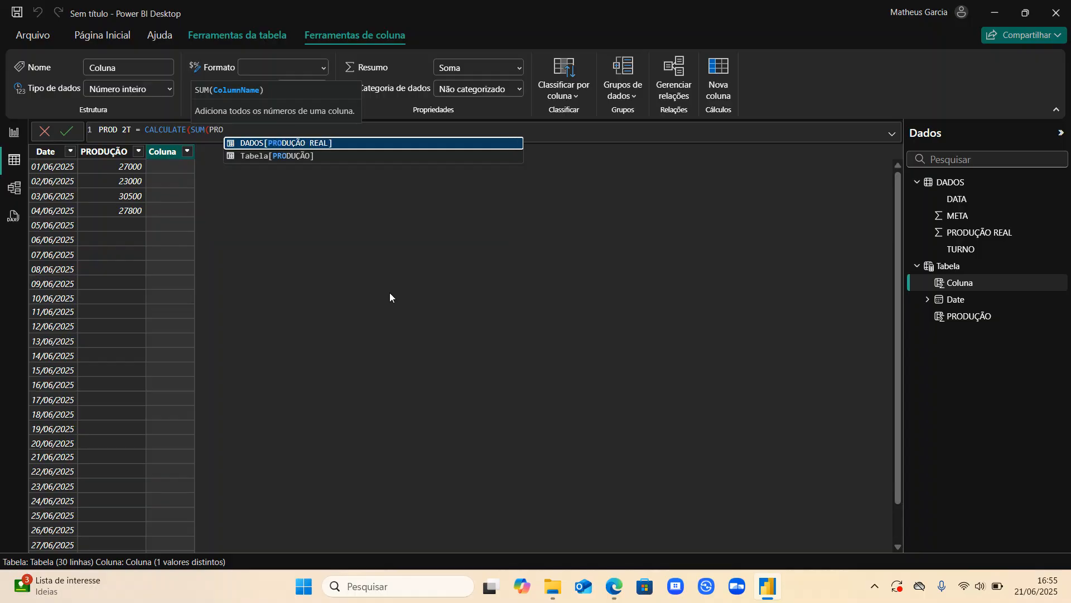
{"action": "key", "text": "Tab"}
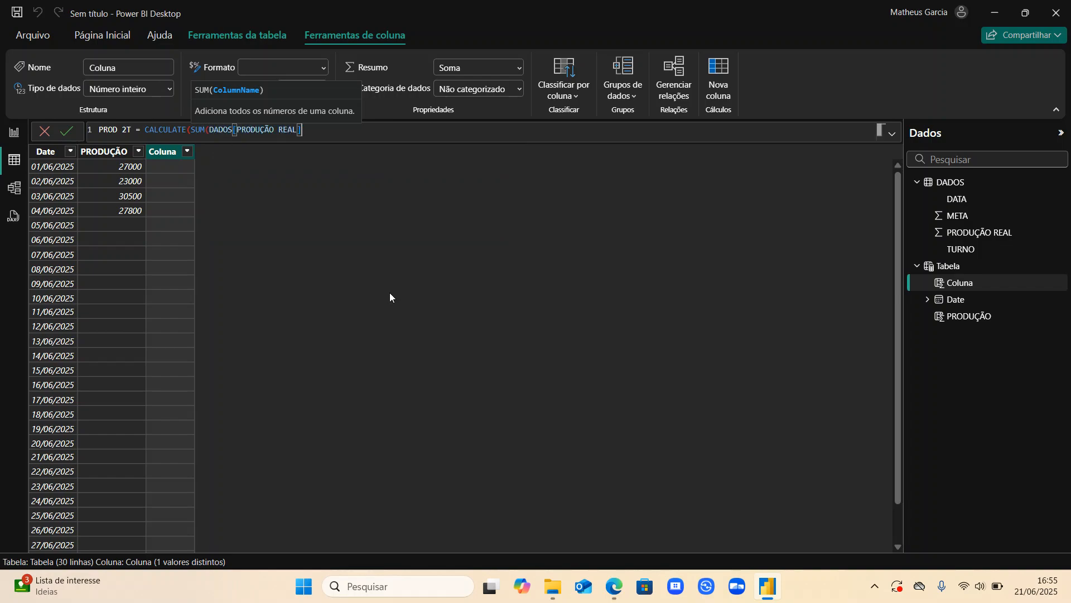
{"action": "type", "text": ","}
{"action": "key", "text": "BackSpace"}
{"action": "type", "text": "),"}
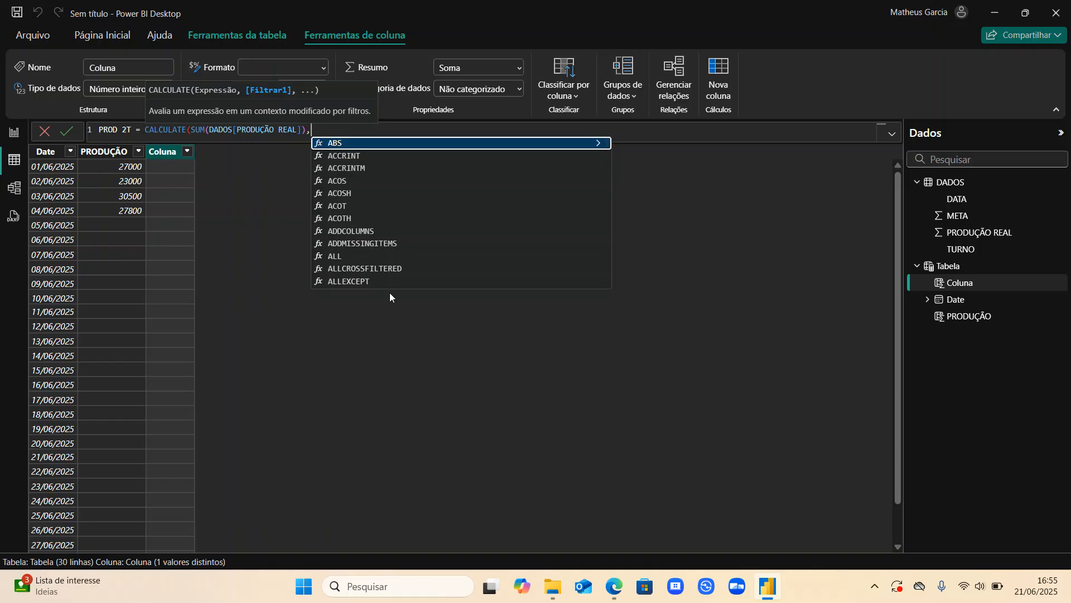
{"action": "type", "text": "DADOS[TURNO]"}
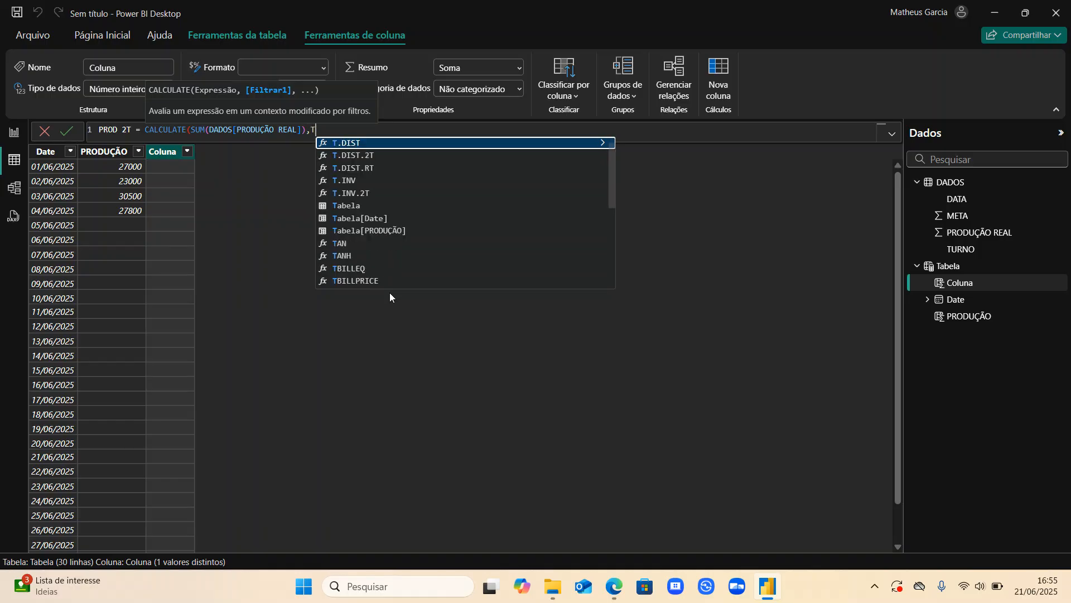
{"action": "key", "text": "Tab"}
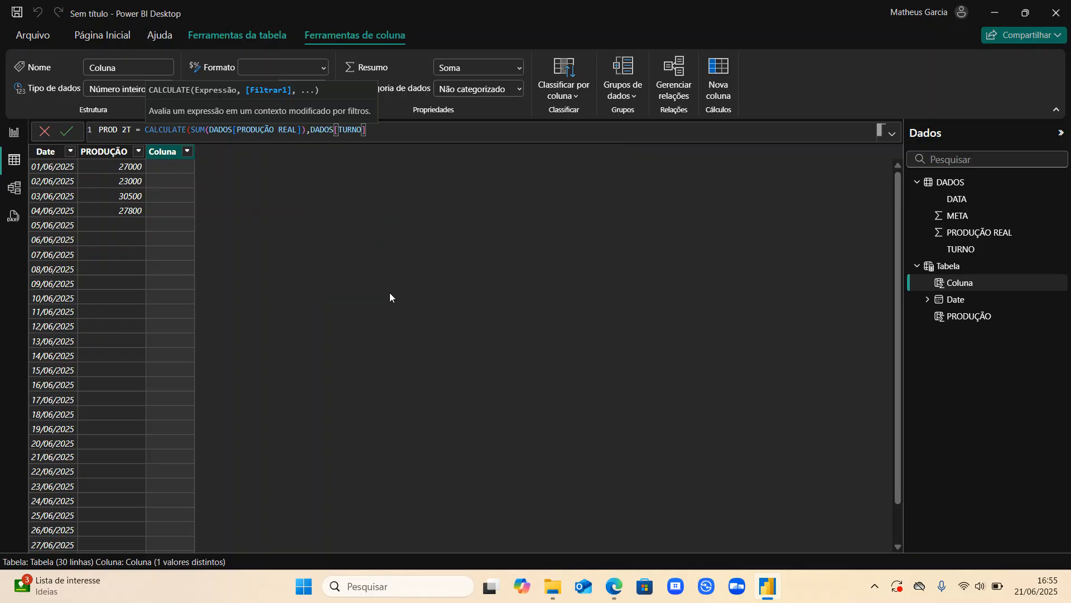
{"action": "type", "text": "=\"2T\")"}
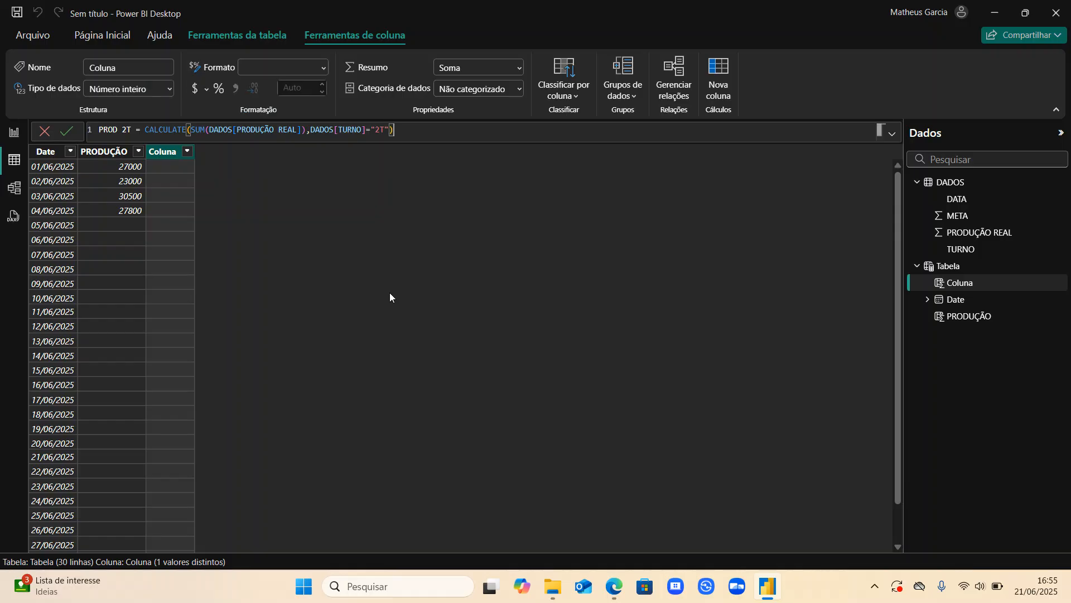
{"action": "key", "text": "Return"}
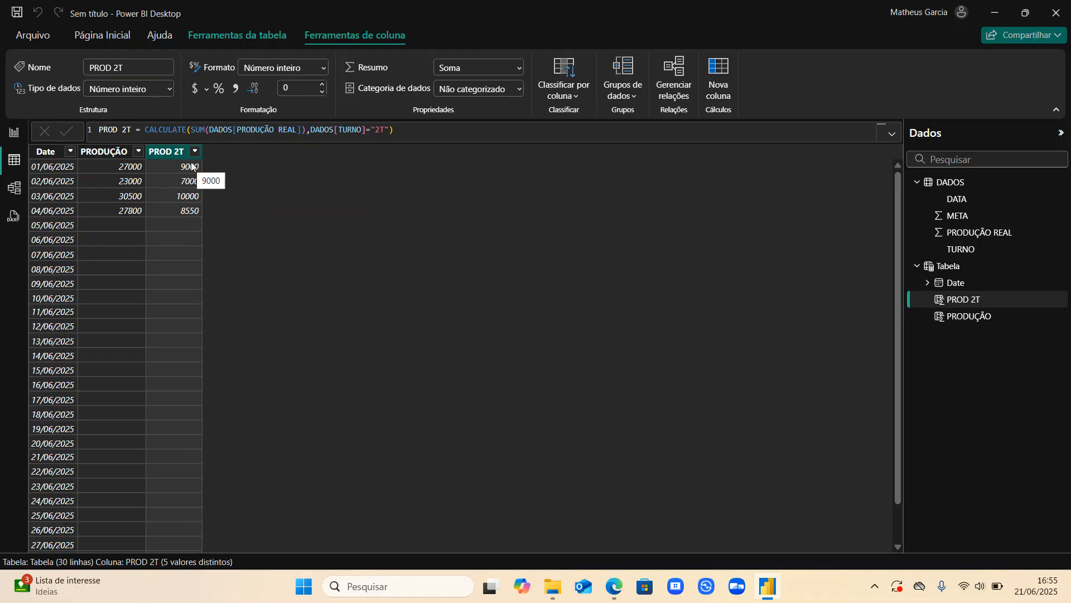
{"action": "left_click", "coordinate": [99, 170]}
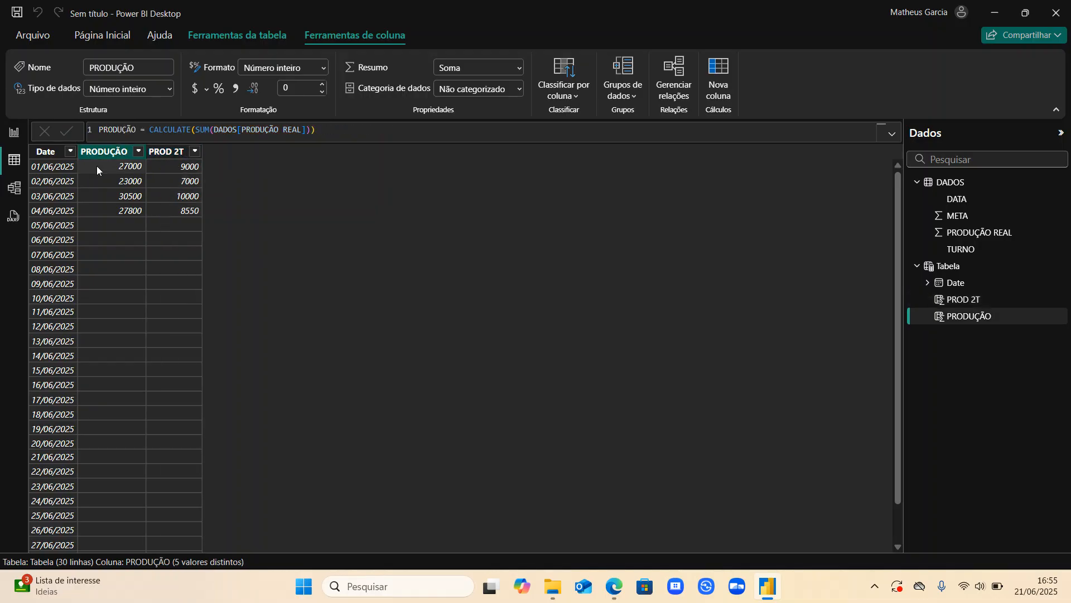
- Insert a clustered column chart on the blank report page and widen it across most of the canvas
{"action": "left_click", "coordinate": [14, 132]}
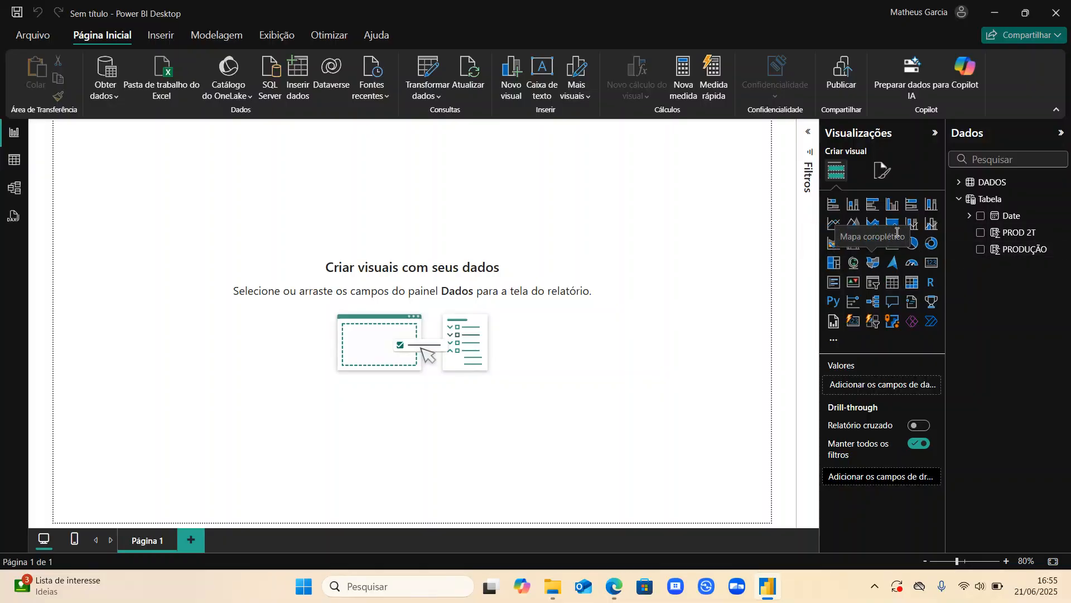
{"action": "left_click", "coordinate": [893, 205]}
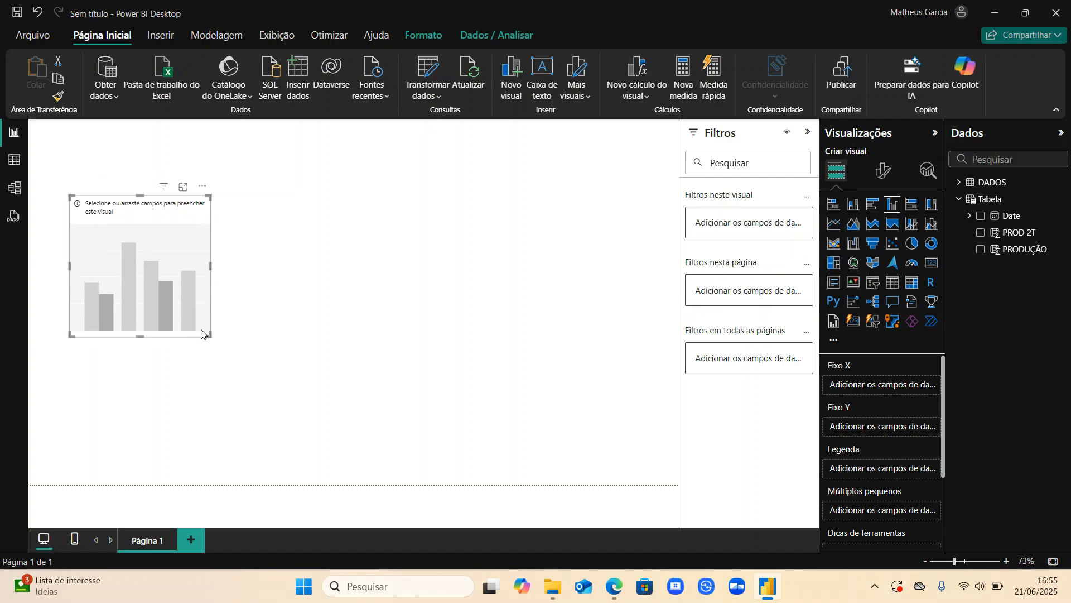
{"action": "left_click_drag", "start_coordinate": [210, 335], "coordinate": [631, 337]}
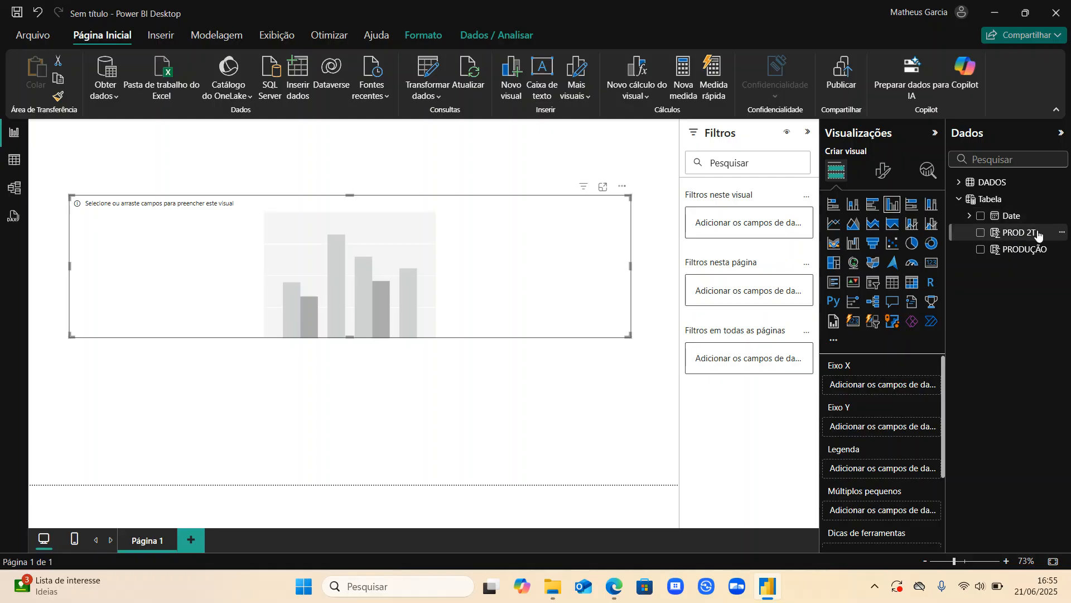
- Assign Date from Tabela to the chart's X axis and PRODUÇÃO to its Y axis
{"action": "left_click_drag", "start_coordinate": [1031, 222], "coordinate": [908, 383]}
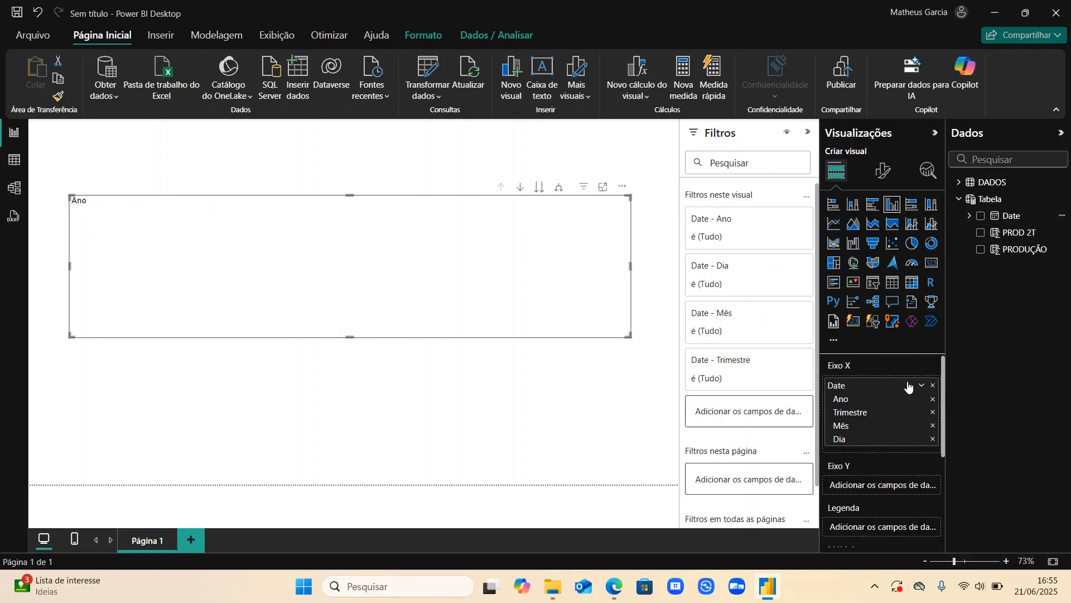
{"action": "left_click_drag", "start_coordinate": [1028, 256], "coordinate": [893, 486]}
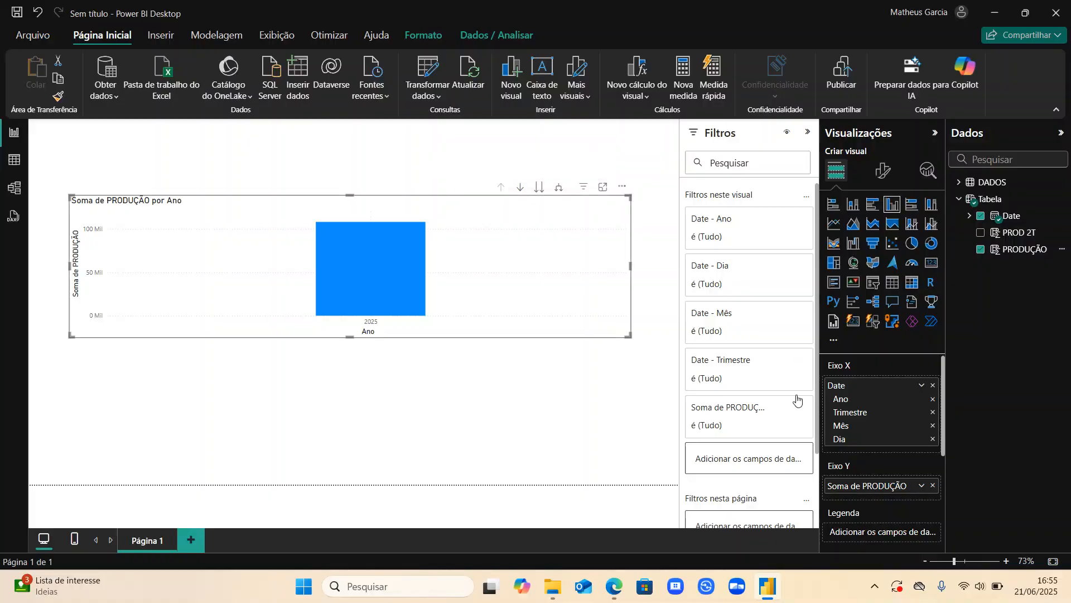
{"action": "mouse_move", "coordinate": [379, 277]}
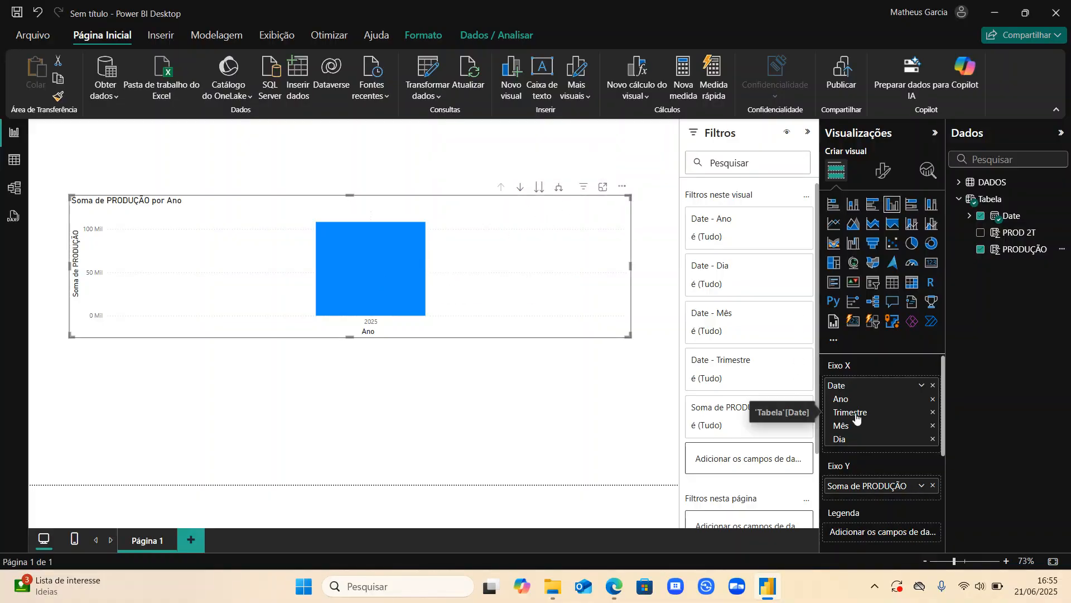
- Remove the Trimestre level from the chart's X axis and switch it from the date hierarchy to the plain Date field
{"action": "left_click", "coordinate": [934, 412]}
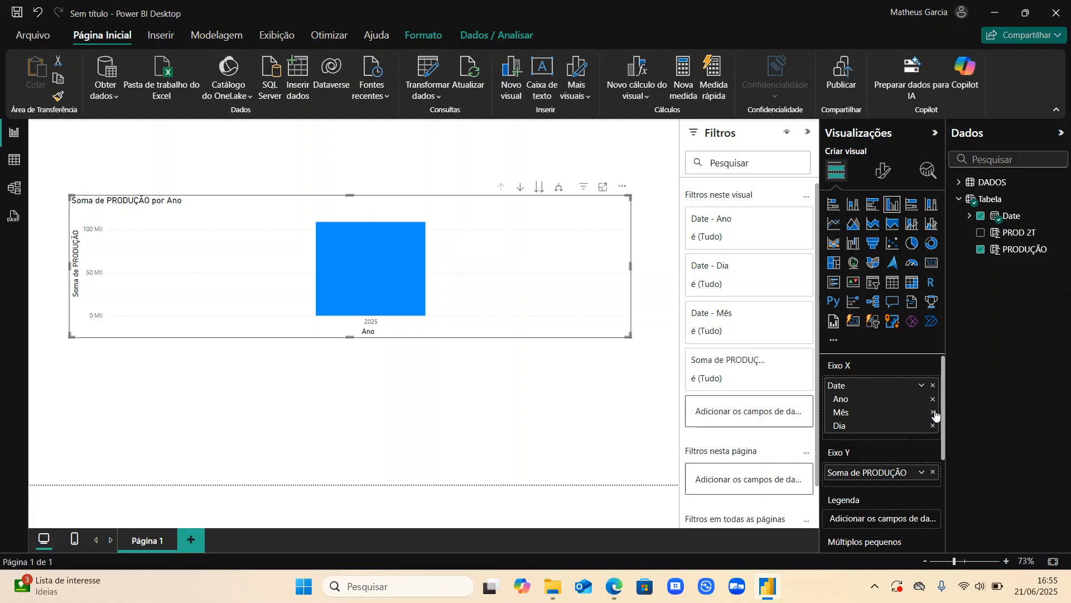
{"action": "left_click", "coordinate": [522, 190]}
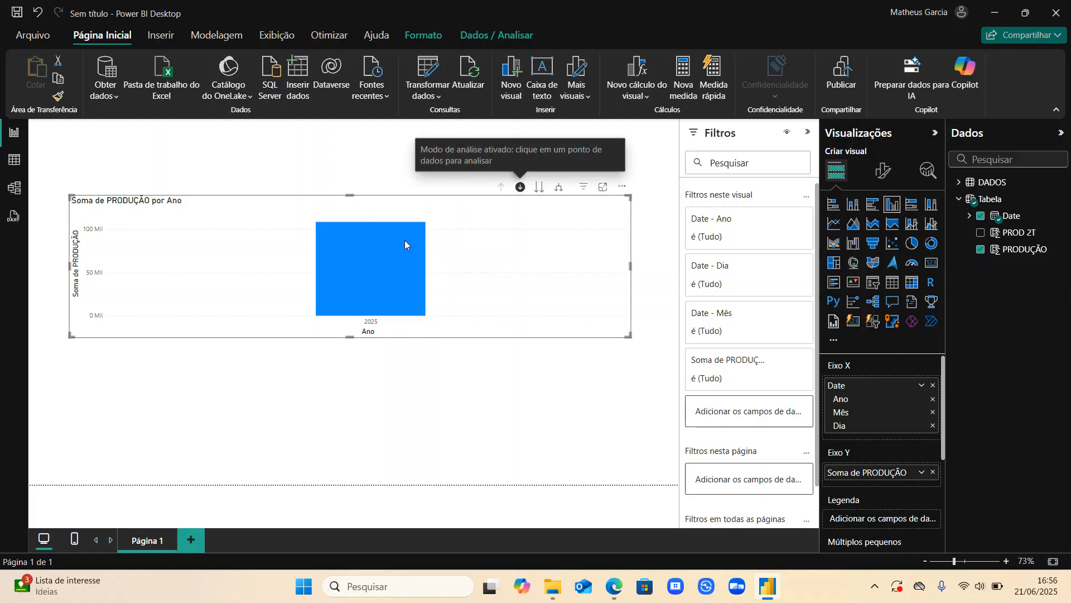
{"action": "left_click", "coordinate": [521, 189]}
{"action": "left_click", "coordinate": [922, 385]}
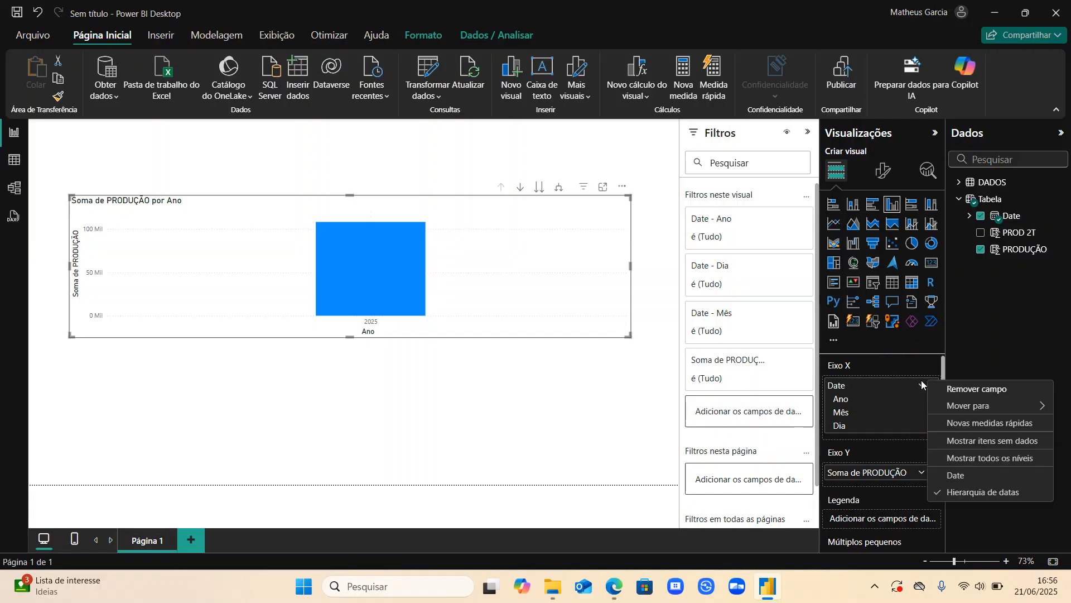
{"action": "left_click", "coordinate": [966, 476]}
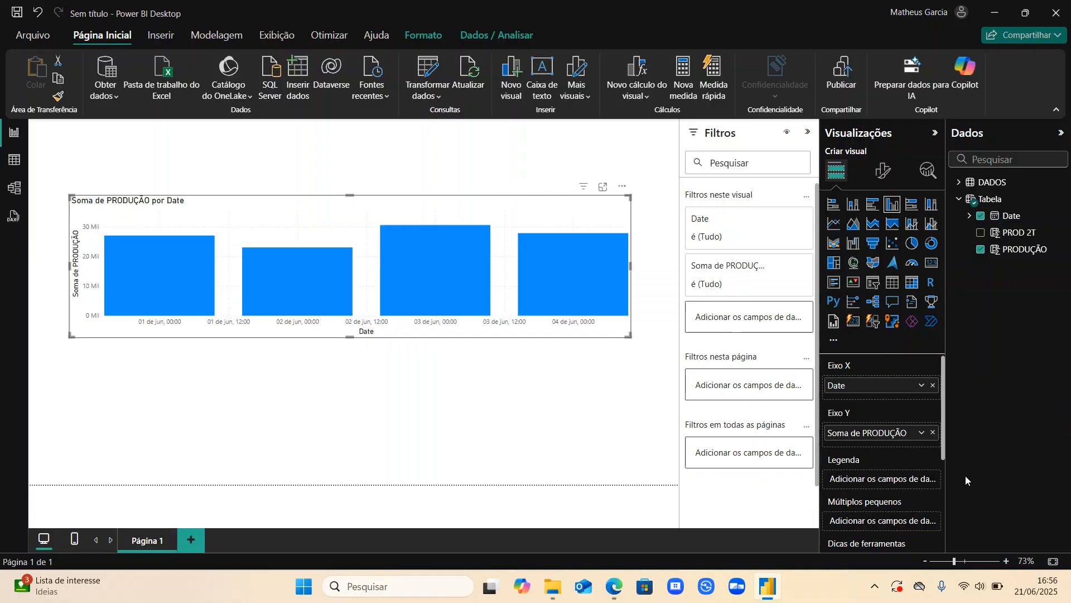
- Apply the *14/03/2001 (Short Date) format to the Date column of Tabela
{"action": "left_click", "coordinate": [1008, 221]}
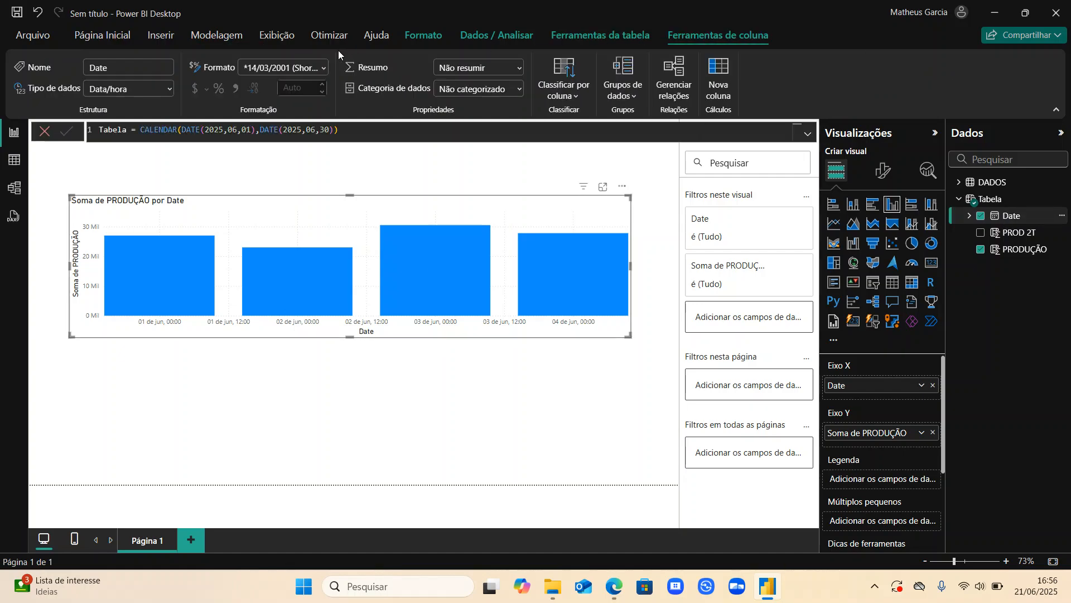
{"action": "left_click", "coordinate": [324, 69]}
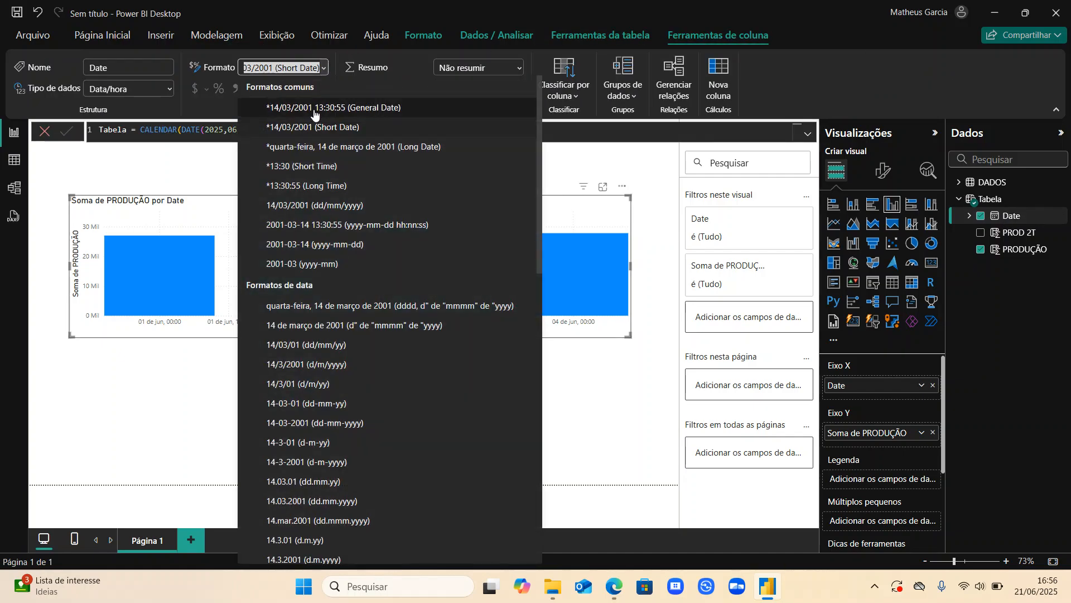
{"action": "left_click", "coordinate": [321, 127]}
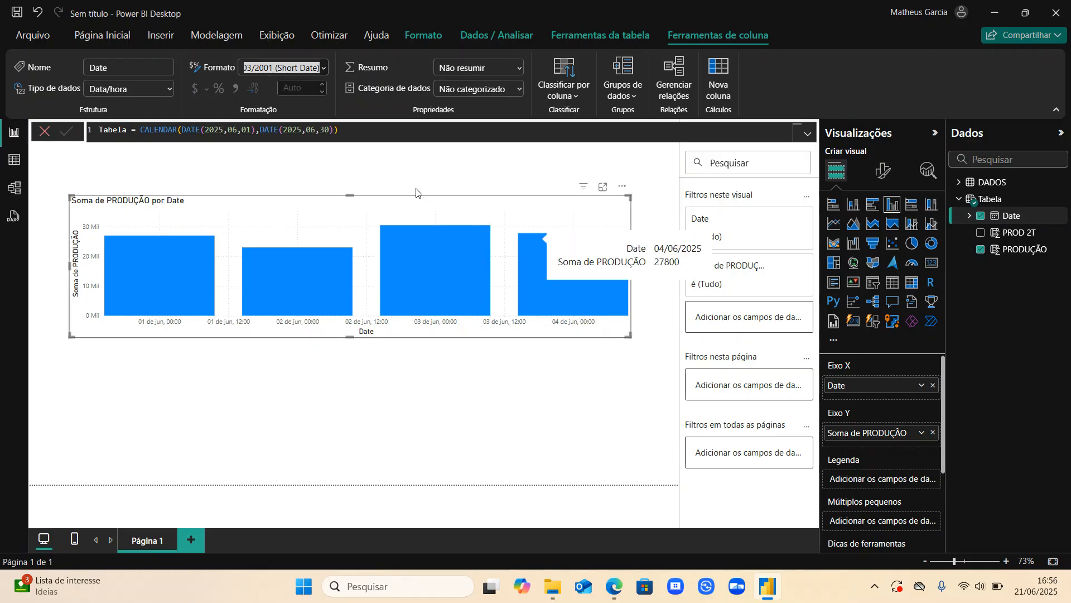
{"action": "left_click", "coordinate": [1008, 217]}
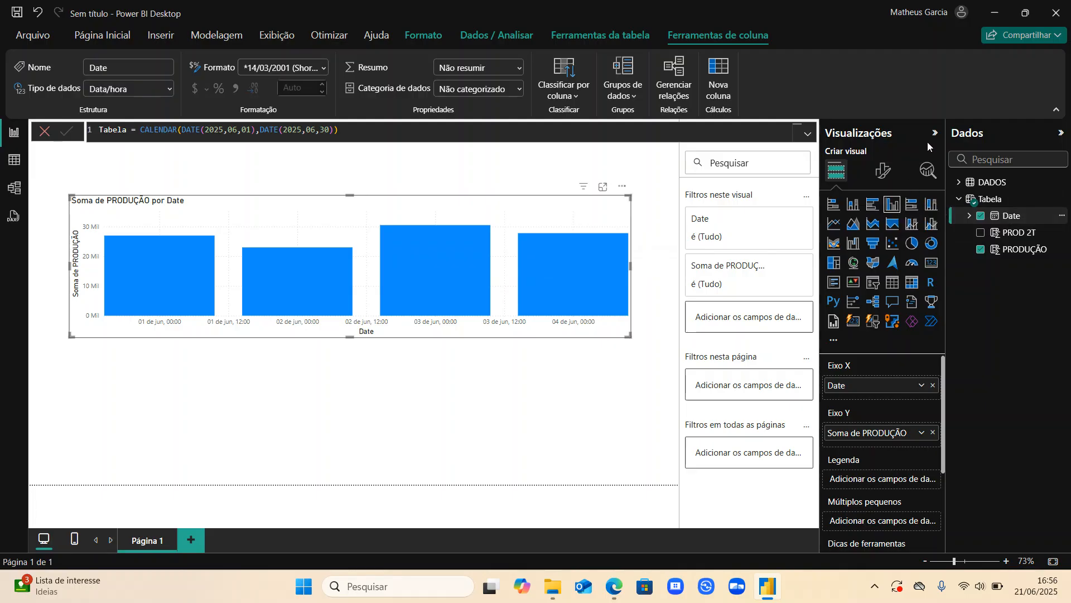
- Set the column chart's X axis type to Categórica
{"action": "left_click", "coordinate": [884, 170]}
{"action": "left_click", "coordinate": [849, 266]}
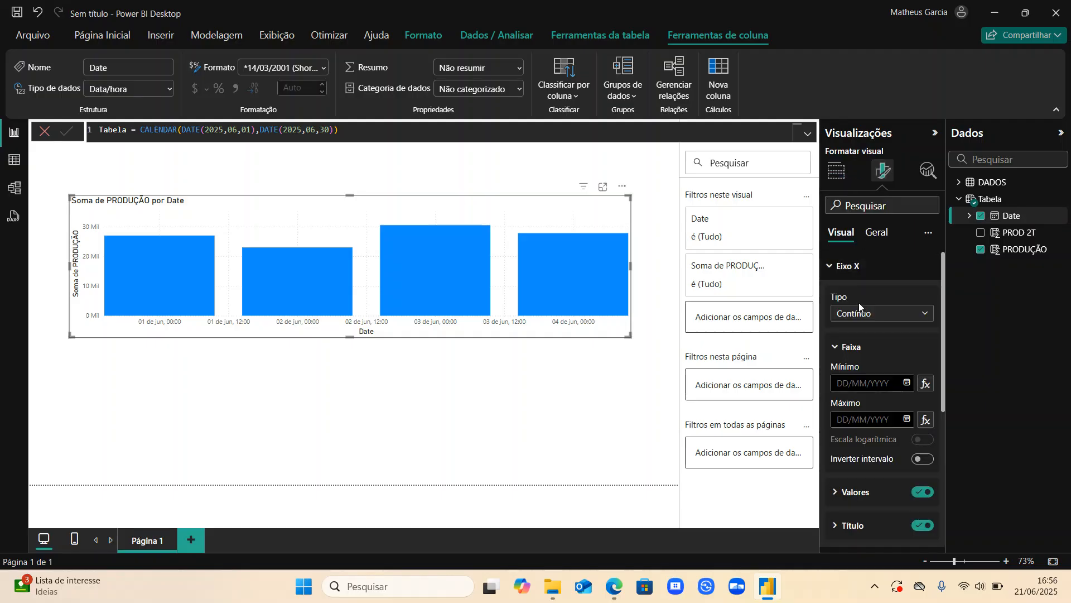
{"action": "left_click", "coordinate": [864, 314]}
{"action": "left_click", "coordinate": [866, 348]}
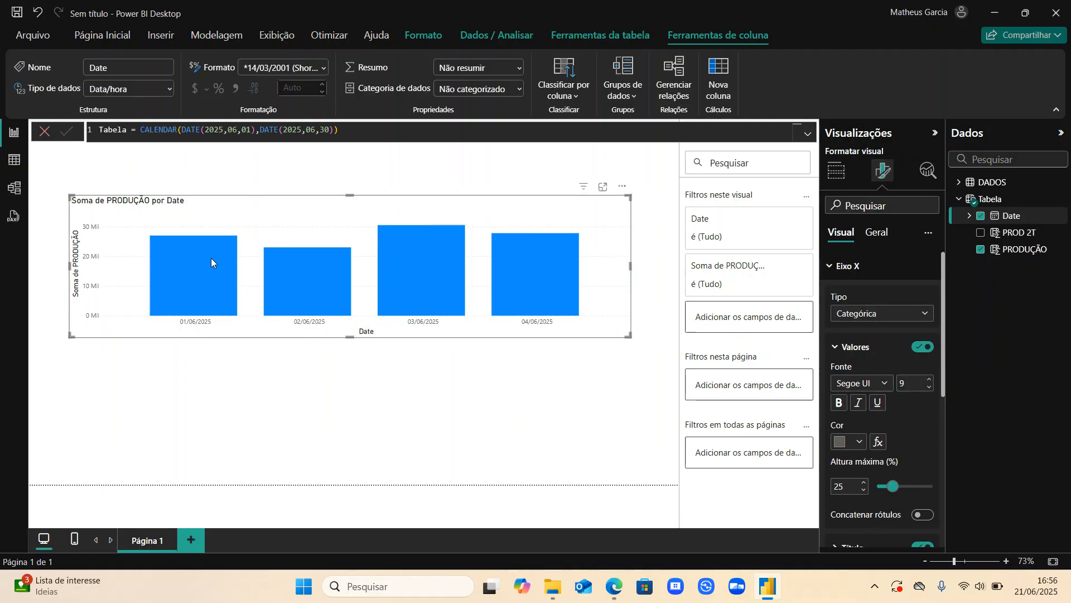
- Move the column chart slightly down and toward the page's left edge, and enlarge it a little
{"action": "left_click_drag", "start_coordinate": [279, 203], "coordinate": [255, 239]}
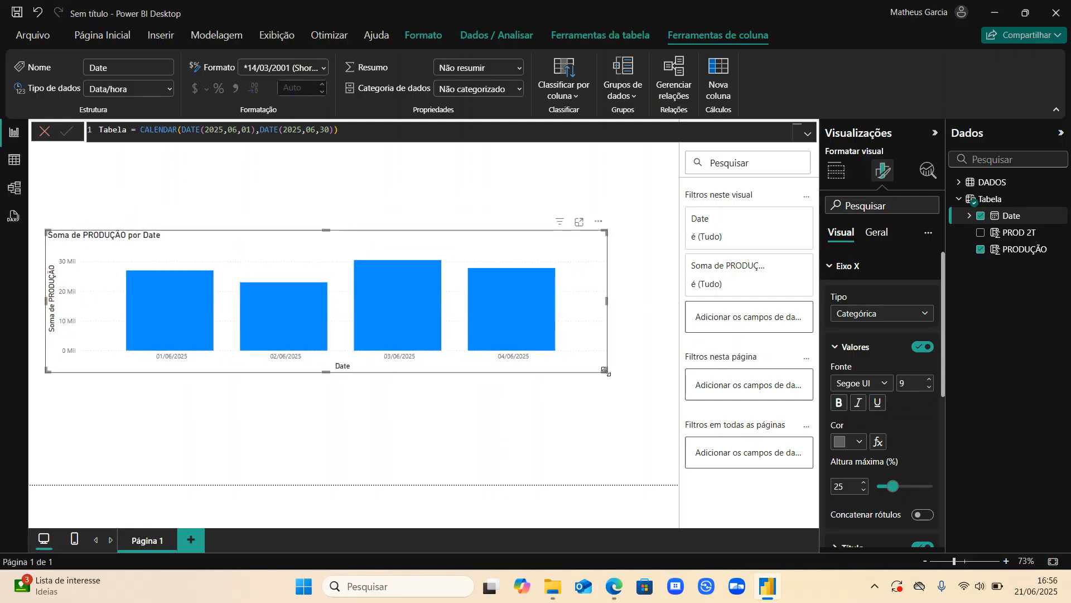
{"action": "left_click_drag", "start_coordinate": [606, 371], "coordinate": [640, 382]}
{"action": "left_click", "coordinate": [837, 171]}
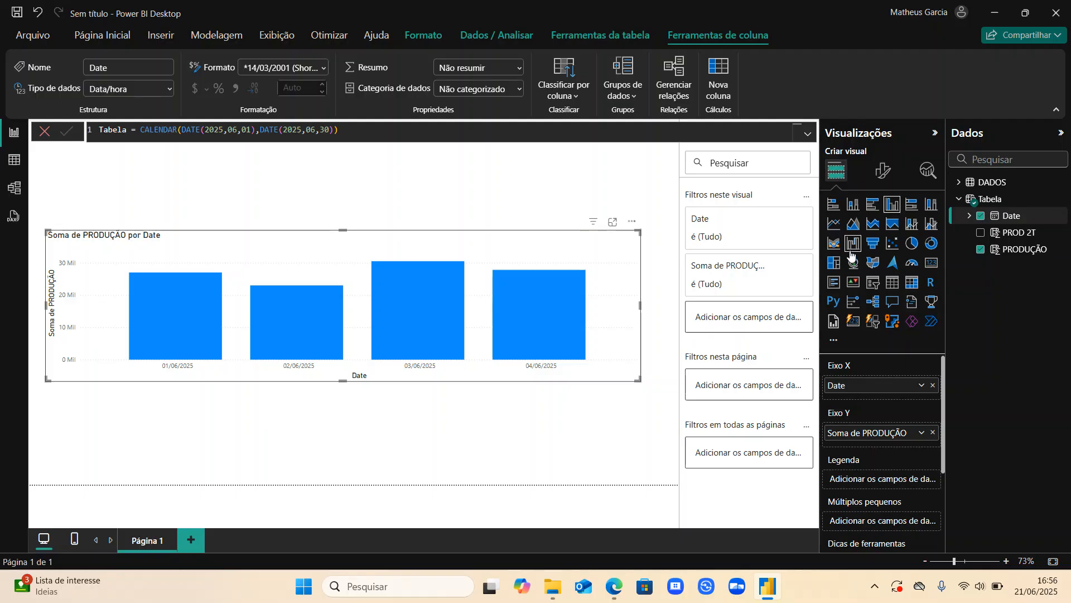
- Turn on the column chart's data labels and set their value text to size 12 bold
{"action": "left_click", "coordinate": [884, 172]}
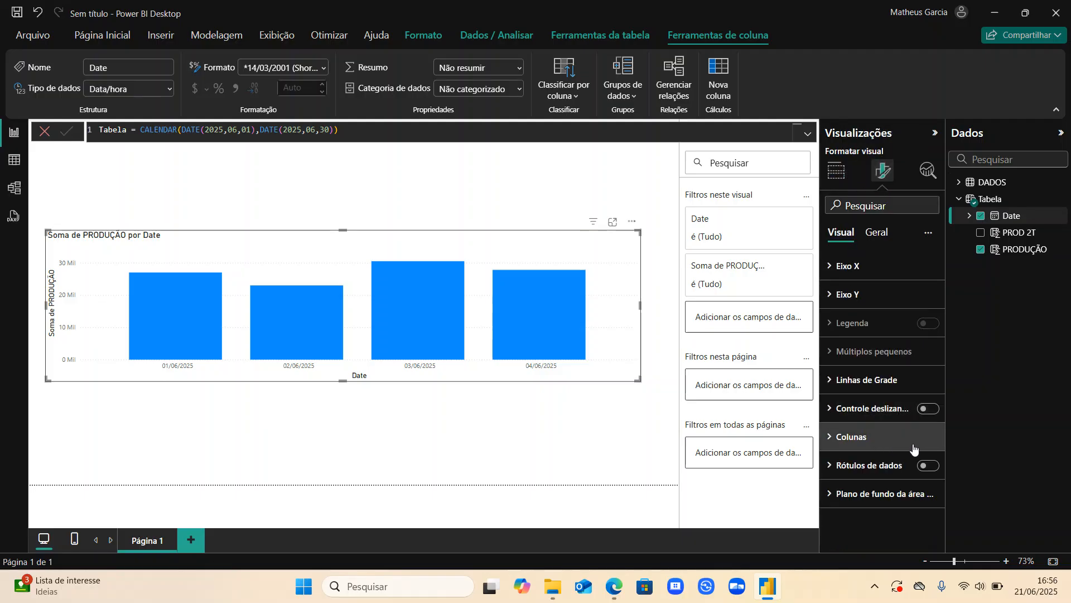
{"action": "left_click", "coordinate": [926, 467]}
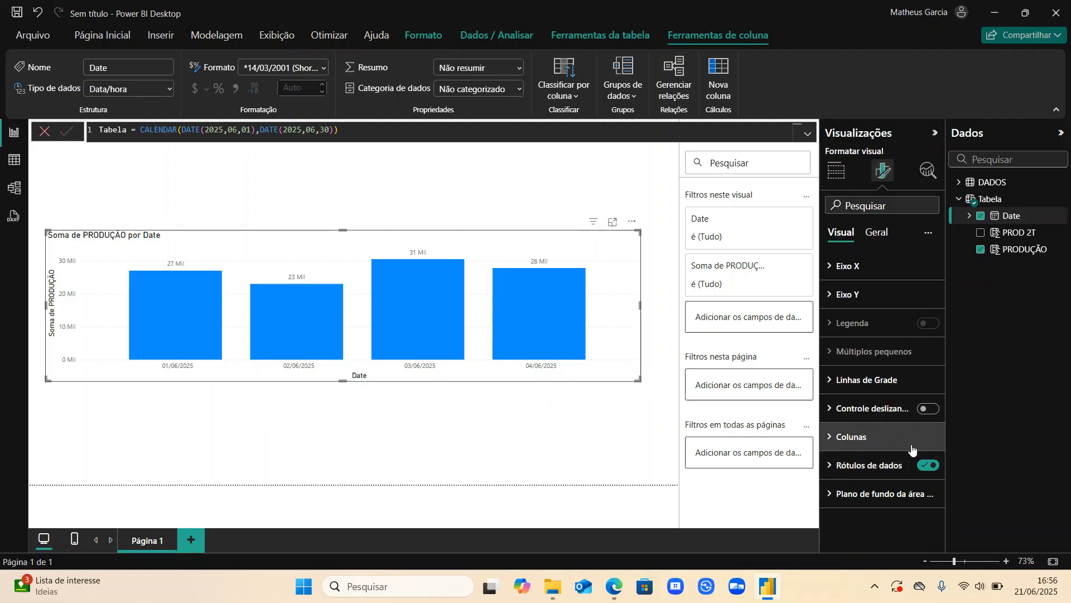
{"action": "left_click", "coordinate": [868, 465]}
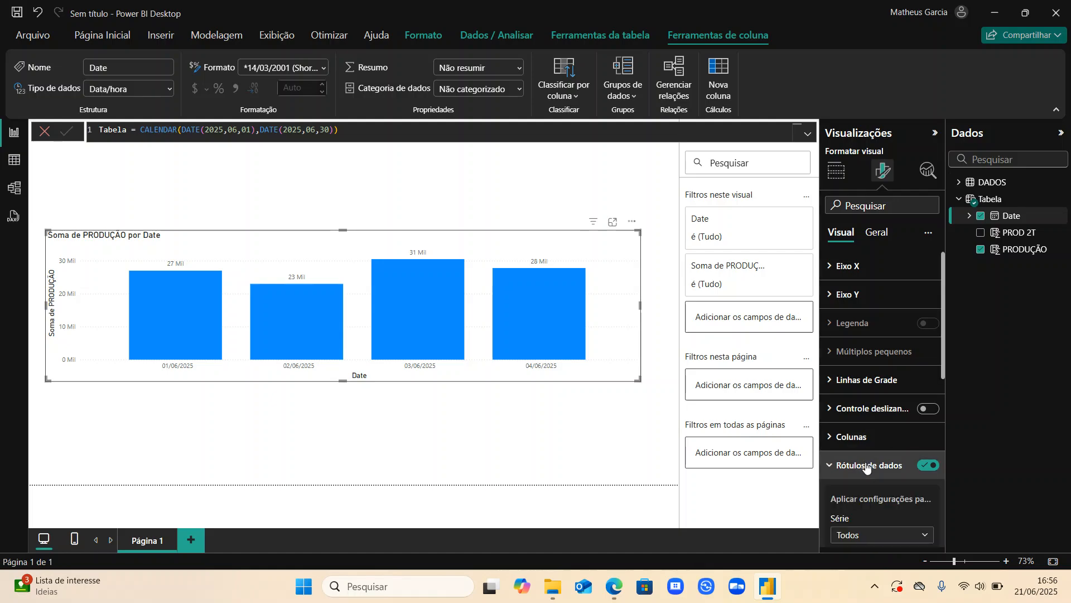
{"action": "scroll", "coordinate": [866, 467], "scroll_direction": "down", "scroll_amount": 5}
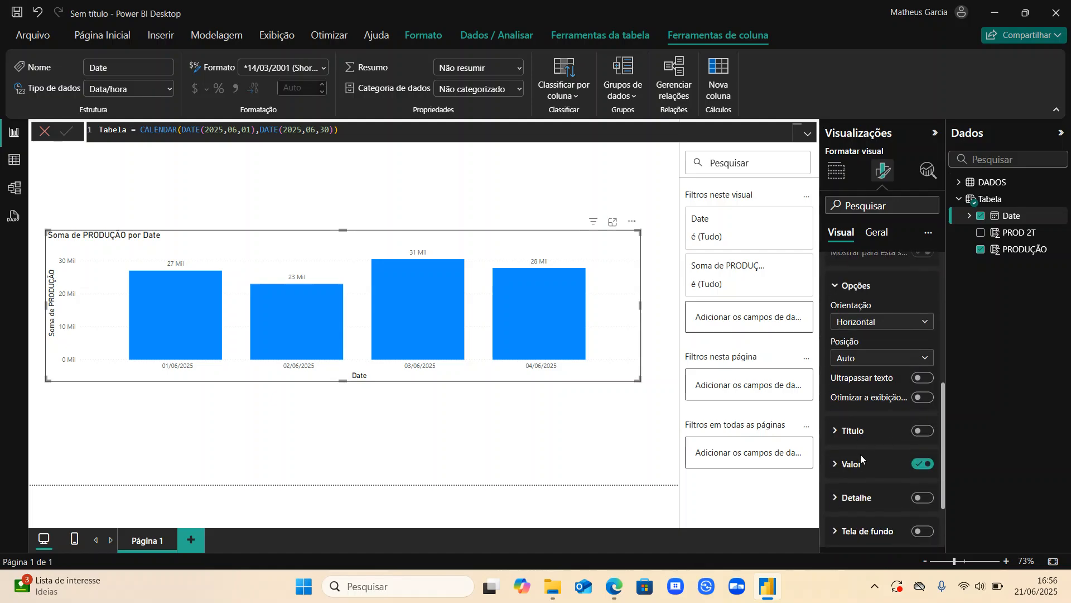
{"action": "left_click", "coordinate": [843, 469]}
{"action": "scroll", "coordinate": [876, 468], "scroll_direction": "down", "scroll_amount": 4}
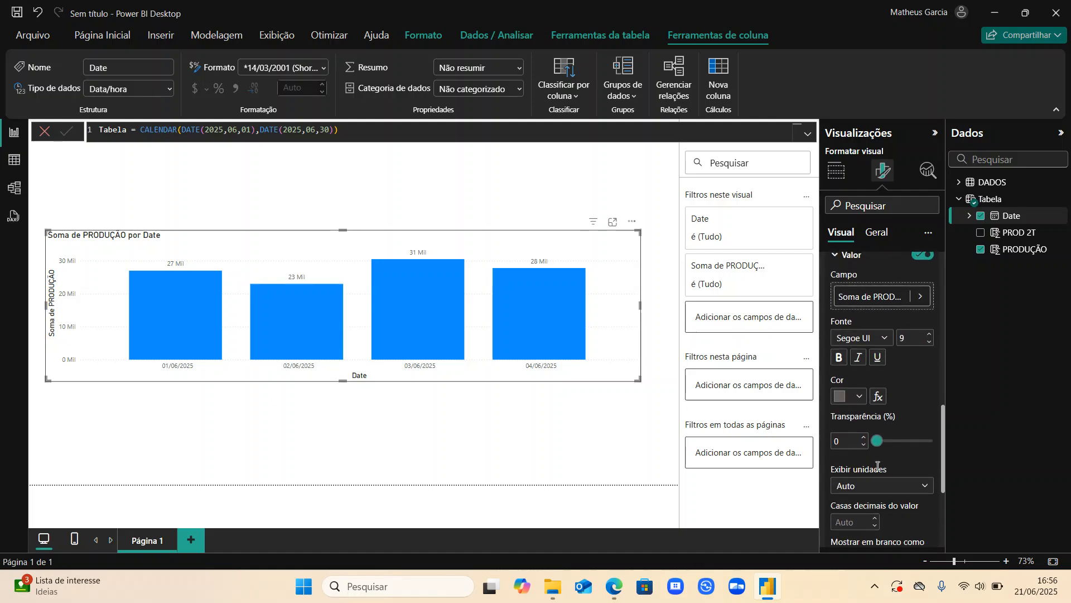
{"action": "left_click", "coordinate": [929, 333]}
{"action": "left_click", "coordinate": [929, 333]}
{"action": "left_click", "coordinate": [839, 355]}
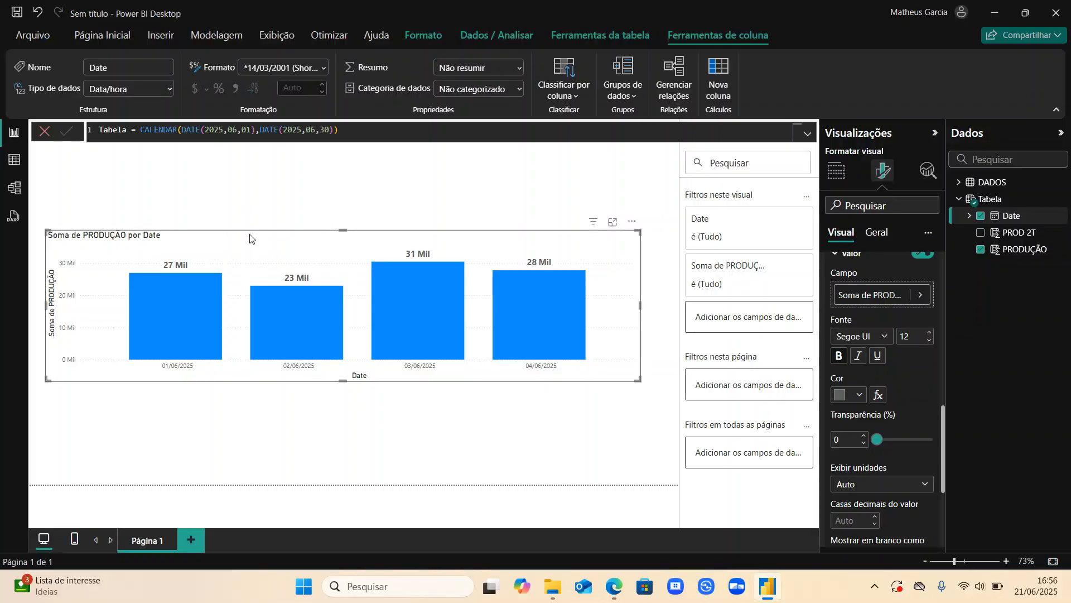
- Move the production column chart up the page and reduce its height to make room beneath it
{"action": "left_click_drag", "start_coordinate": [249, 237], "coordinate": [262, 201]}
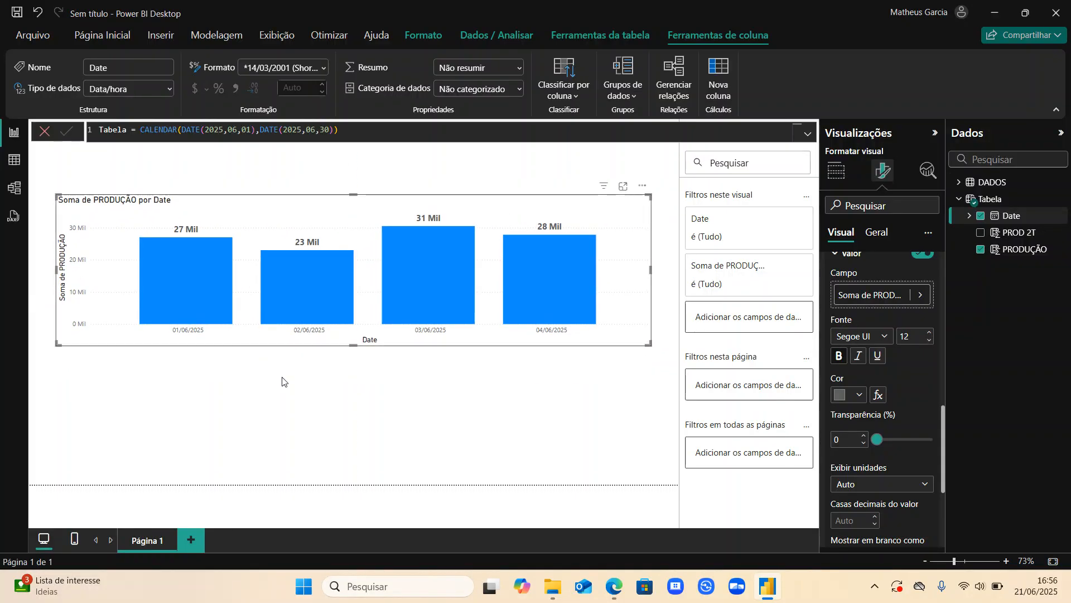
{"action": "mouse_move", "coordinate": [352, 346]}
{"action": "left_mouse_down"}
{"action": "mouse_move", "coordinate": [354, 311]}
{"action": "mouse_move", "coordinate": [353, 326]}
{"action": "left_mouse_up"}
{"action": "left_click", "coordinate": [357, 227]}
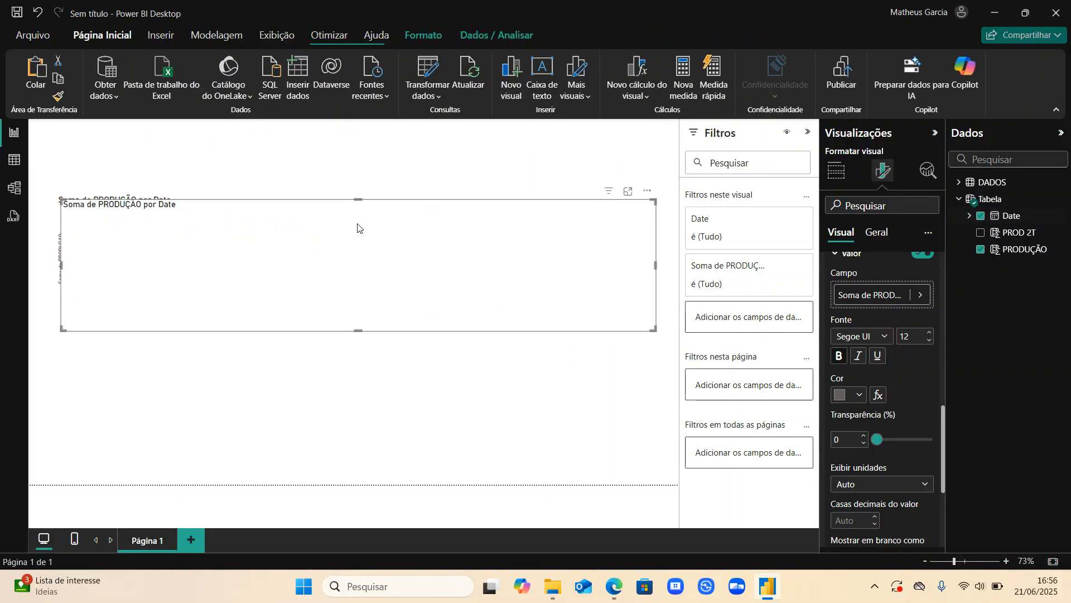
- Duplicate the column chart and place the copy directly beneath the original
{"action": "key", "text": "ctrl+c"}
{"action": "key", "text": "ctrl+v"}
{"action": "left_click_drag", "start_coordinate": [362, 359], "coordinate": [366, 359]}
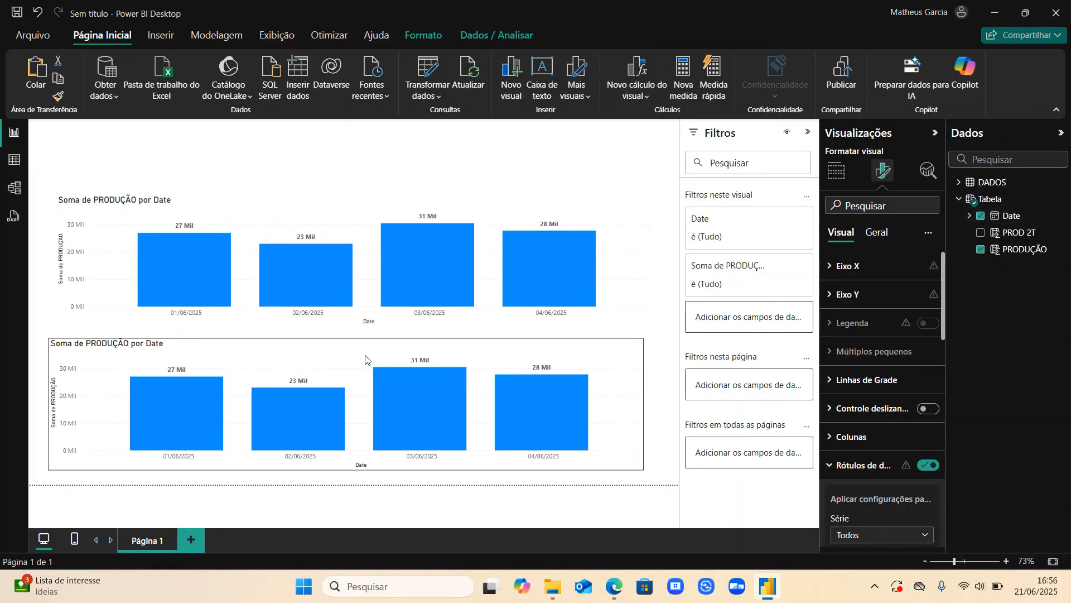
- Try the copied chart as a 100% stacked column chart, and settle on the stacked column chart type
{"action": "left_click", "coordinate": [832, 172]}
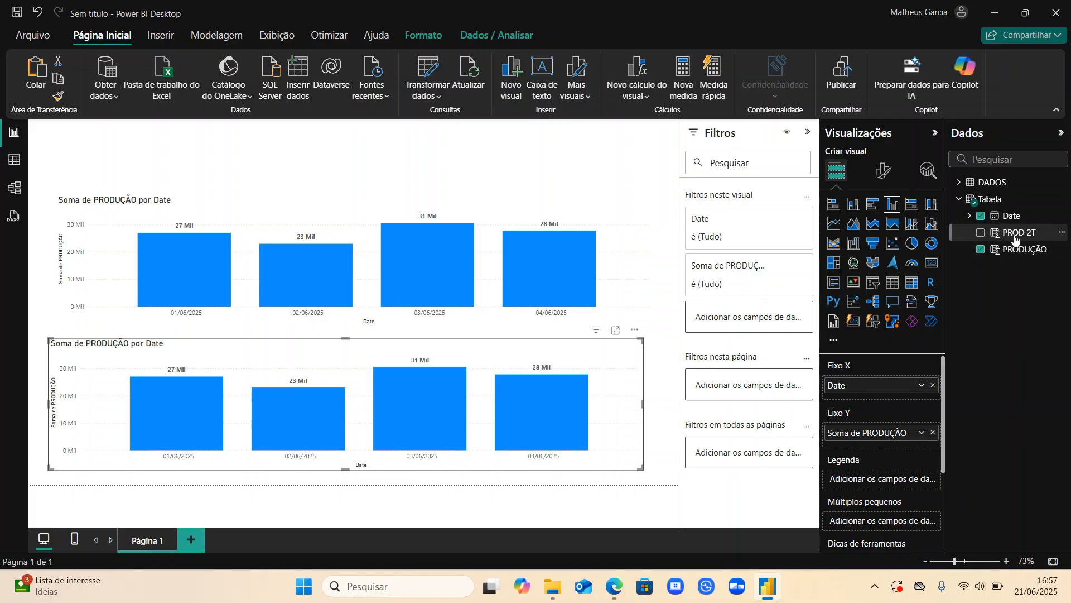
{"action": "left_click", "coordinate": [931, 205]}
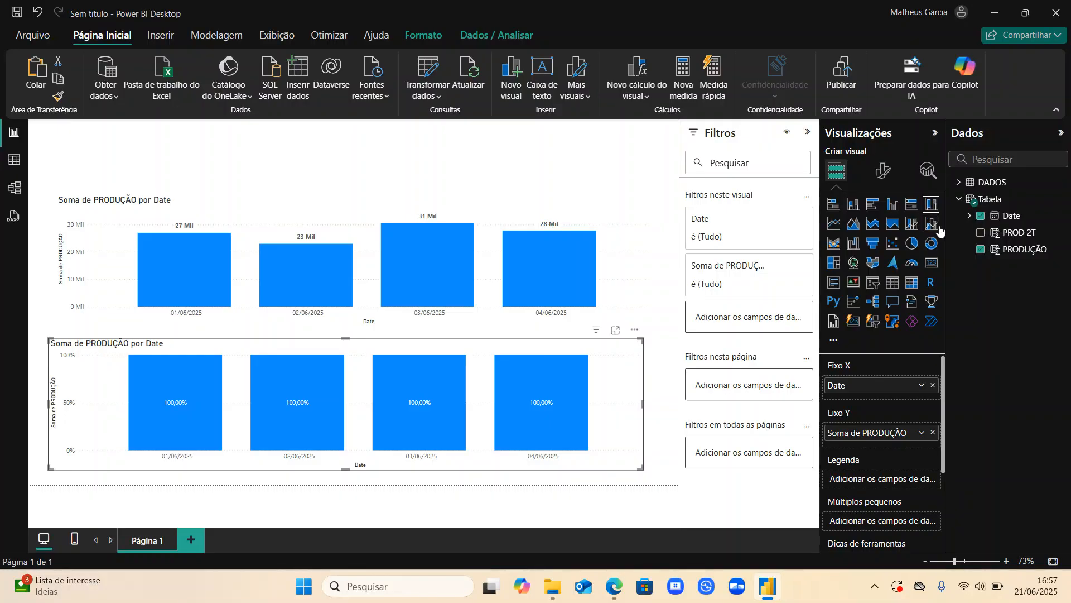
{"action": "left_click", "coordinate": [852, 204]}
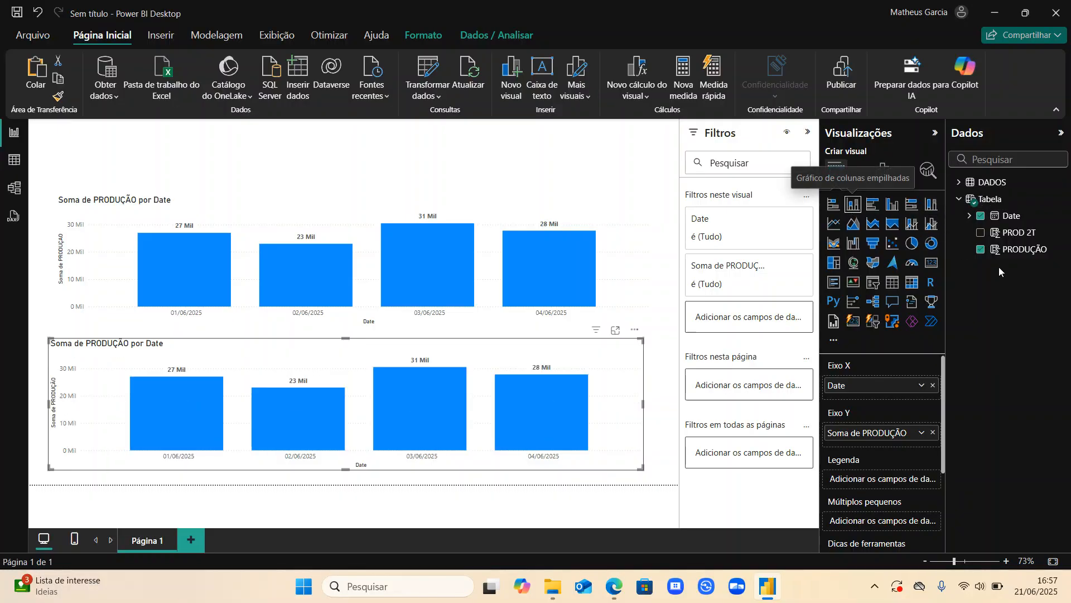
- Remove the Date and Soma de PRODUÇÃO fields from the copied chart's X and Y axes
{"action": "mouse_move", "coordinate": [1012, 233]}
{"action": "left_mouse_down"}
{"action": "mouse_move", "coordinate": [921, 312]}
{"action": "mouse_move", "coordinate": [1027, 240]}
{"action": "left_mouse_up"}
{"action": "left_click", "coordinate": [933, 385]}
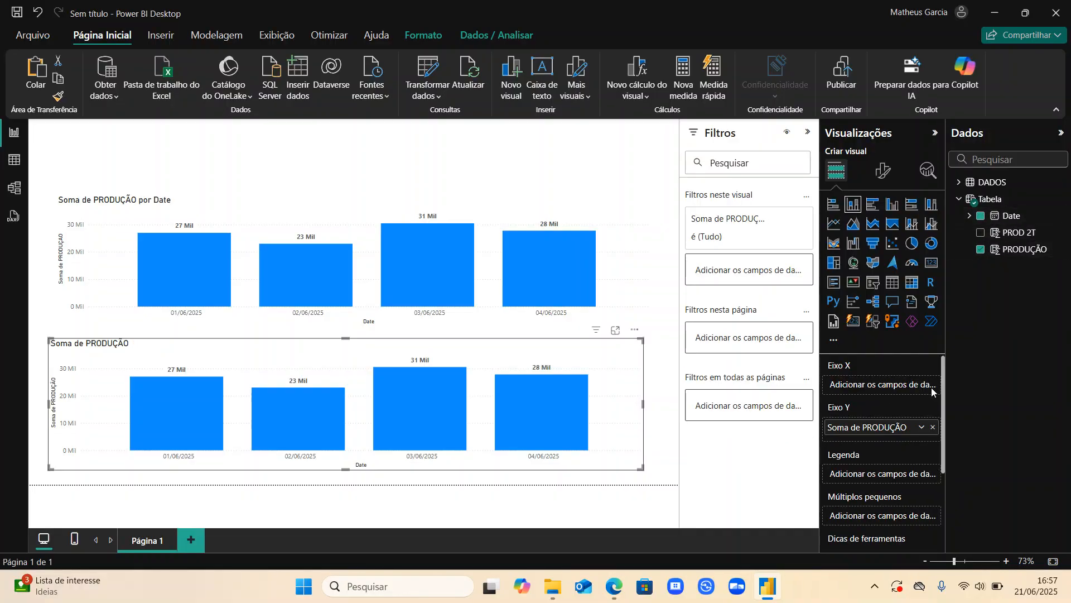
{"action": "left_click", "coordinate": [932, 427]}
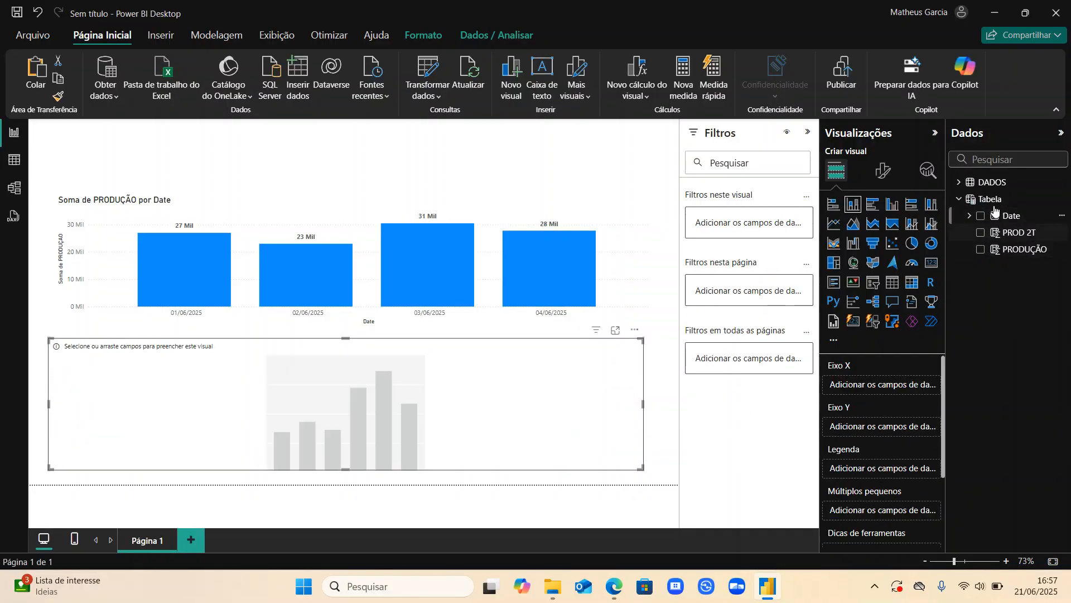
- Fill the lower chart from the DADOS table with DATA on the X axis, PRODUÇÃO REAL on the Y axis and TURNO as legend
{"action": "left_click", "coordinate": [960, 182]}
{"action": "left_click_drag", "start_coordinate": [998, 199], "coordinate": [883, 392]}
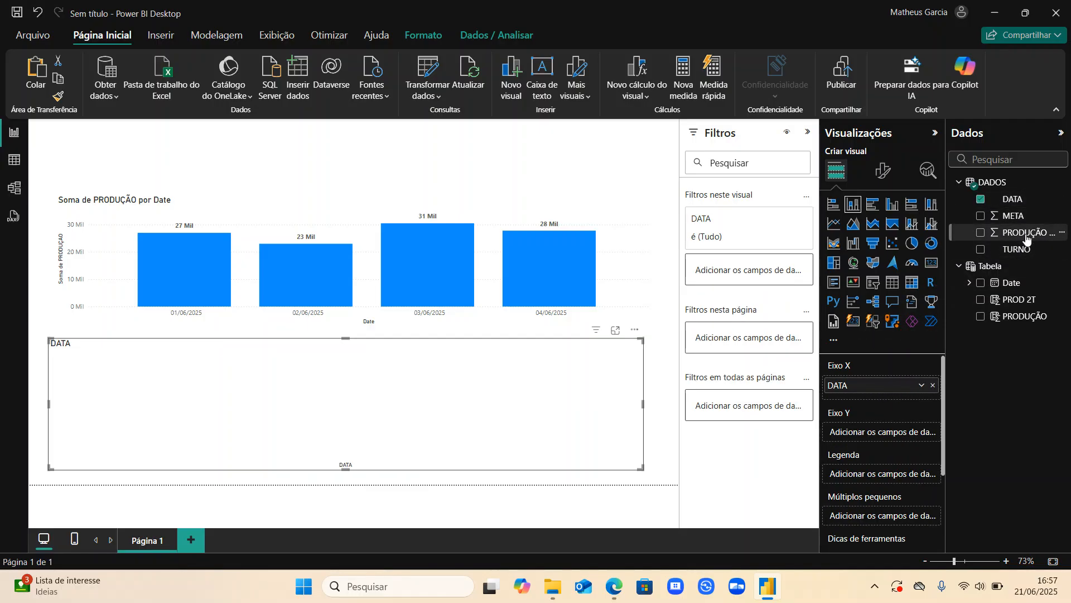
{"action": "left_click_drag", "start_coordinate": [1027, 237], "coordinate": [922, 433]}
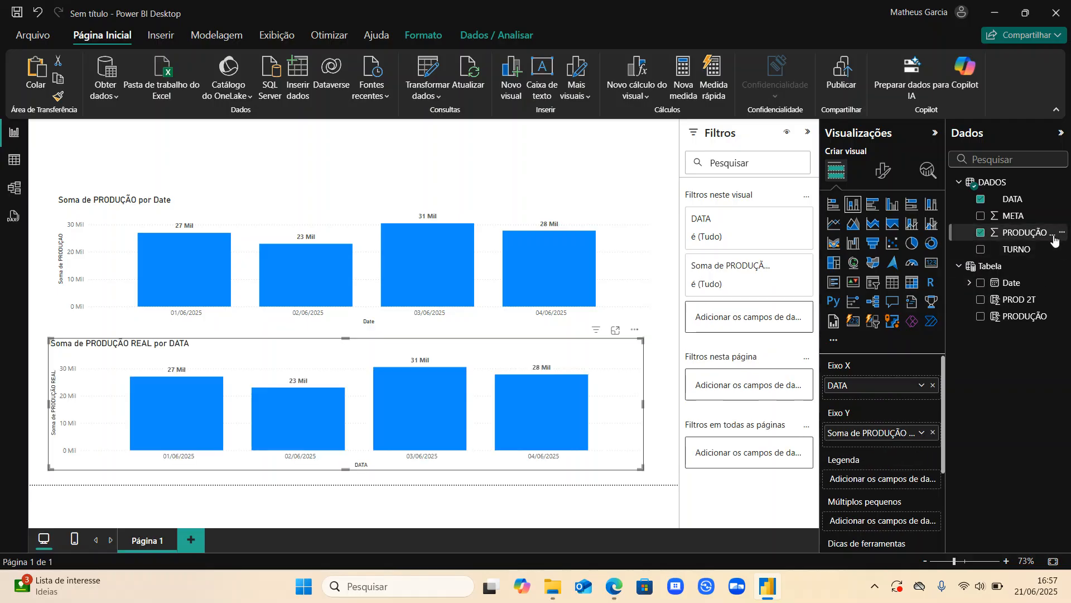
{"action": "left_click_drag", "start_coordinate": [1017, 248], "coordinate": [894, 483]}
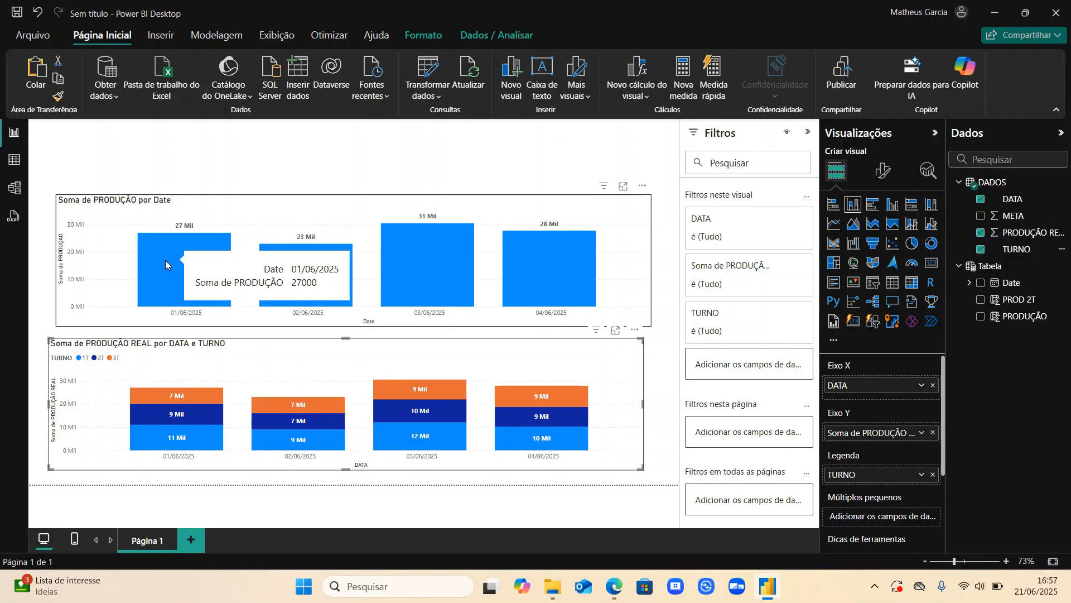
- Highlight the 1T, 2T and 3T segments of the 01/06/2025 column one after another, and clear the highlight
{"action": "left_click", "coordinate": [193, 439]}
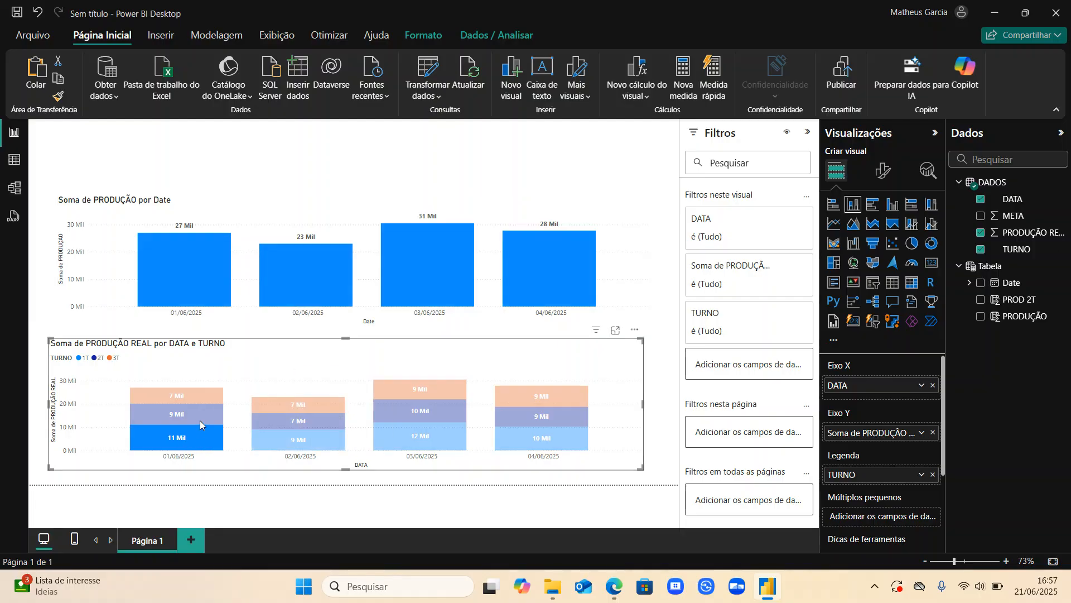
{"action": "left_click", "coordinate": [199, 420]}
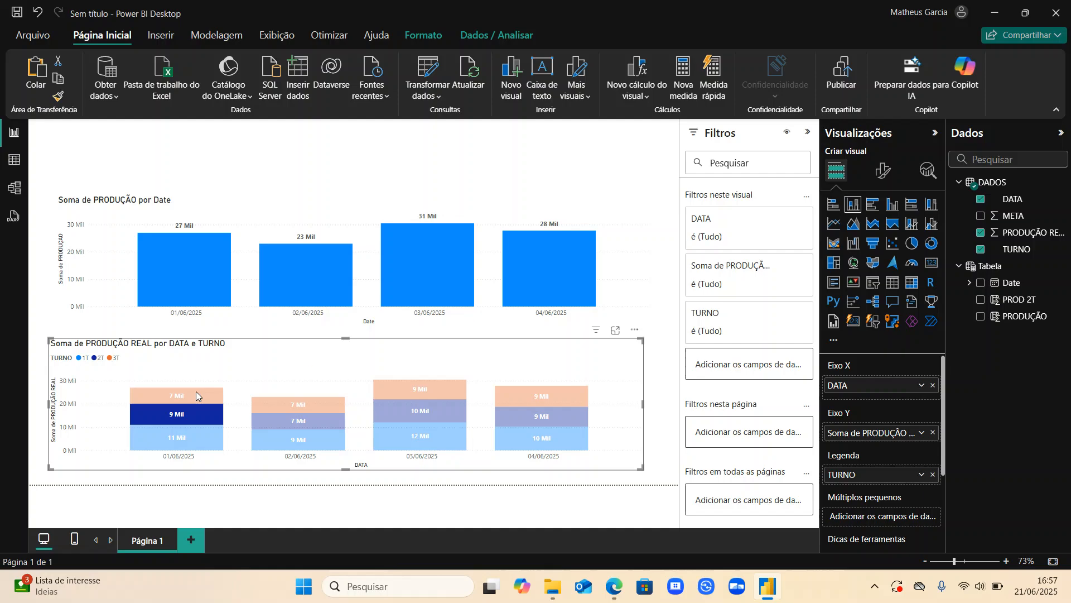
{"action": "left_click", "coordinate": [196, 395]}
{"action": "left_click", "coordinate": [196, 395]}
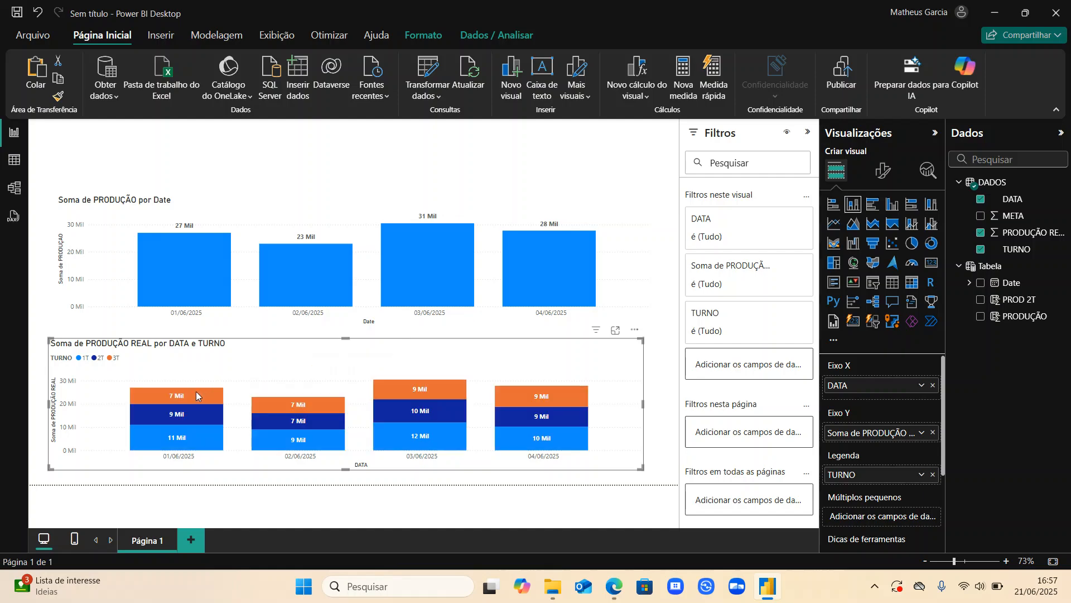
- Insert a slicer and shrink it to a small box above the upper chart near the page's left edge
{"action": "left_click", "coordinate": [342, 177]}
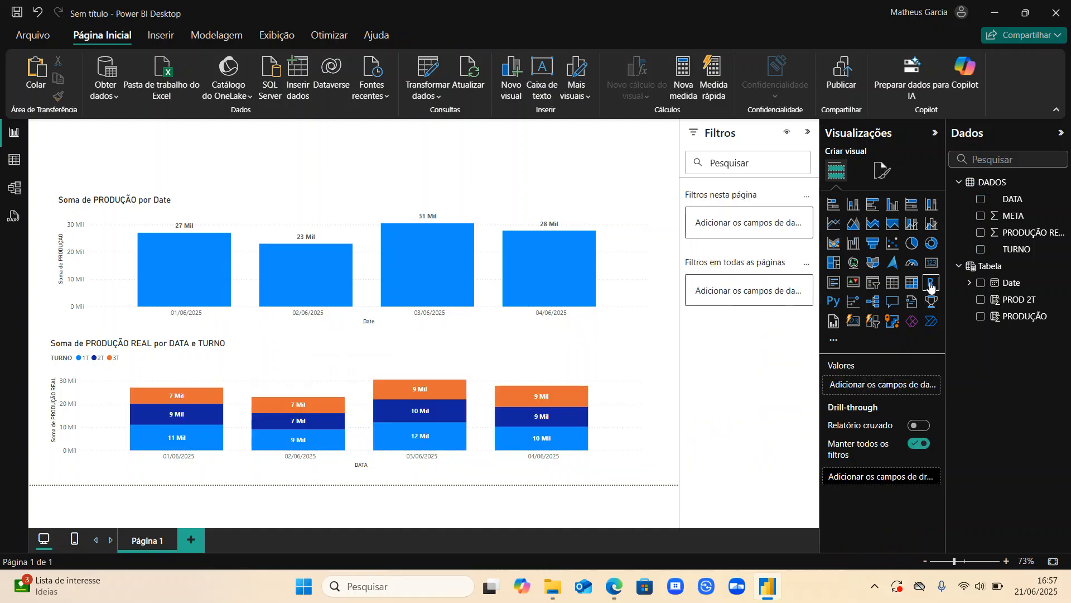
{"action": "left_click", "coordinate": [875, 286]}
{"action": "left_click_drag", "start_coordinate": [162, 302], "coordinate": [132, 255]}
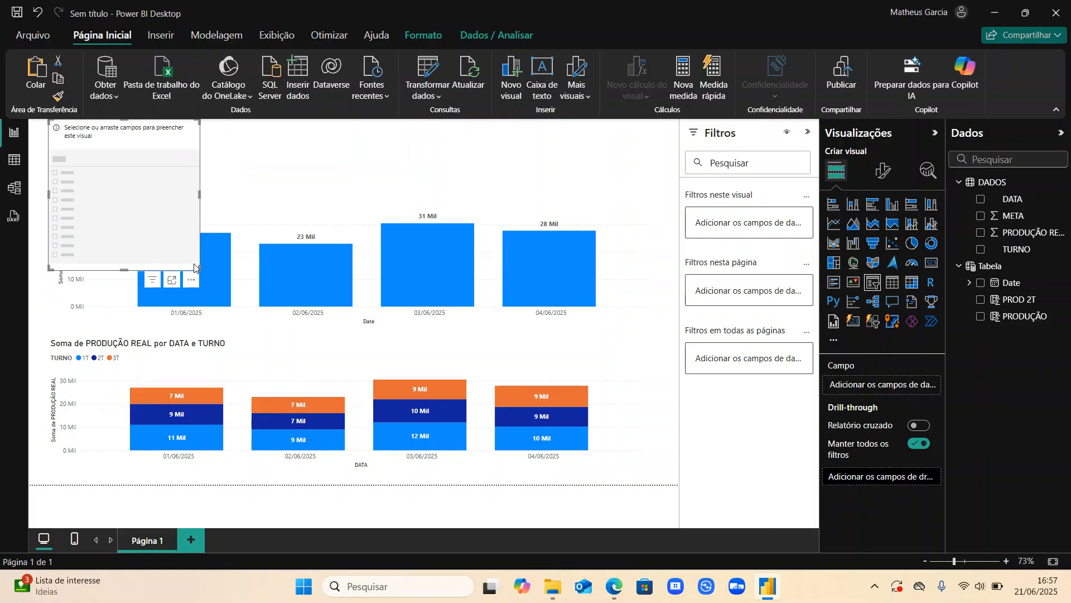
{"action": "left_click_drag", "start_coordinate": [195, 267], "coordinate": [146, 162]}
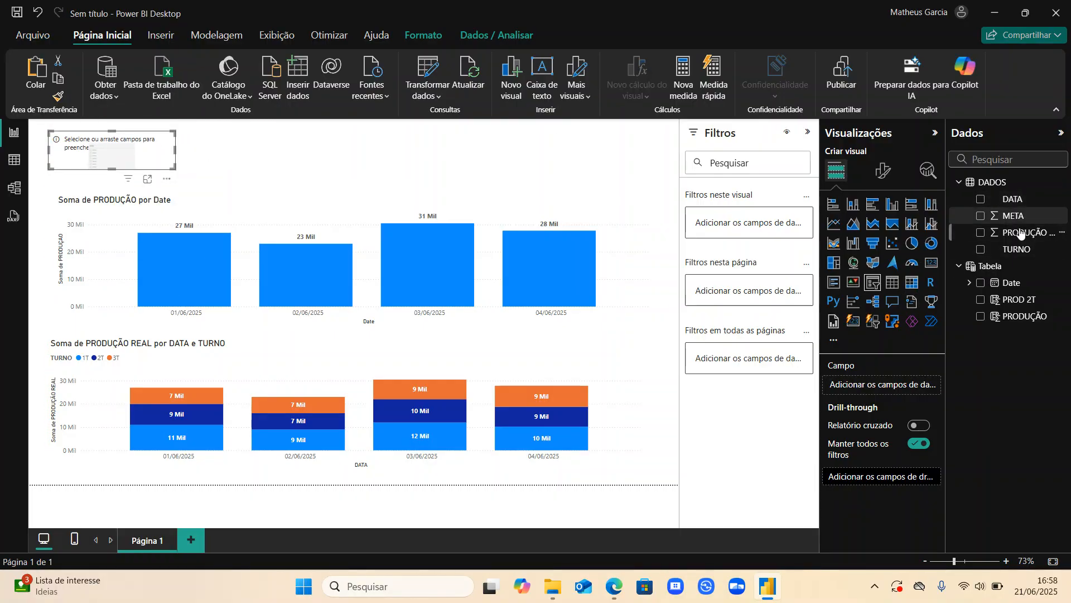
- Assign the DADOS field TURNO to the slicer, and make it narrower, taller and slightly higher on the page to fit all three shifts
{"action": "left_click_drag", "start_coordinate": [1019, 250], "coordinate": [888, 385]}
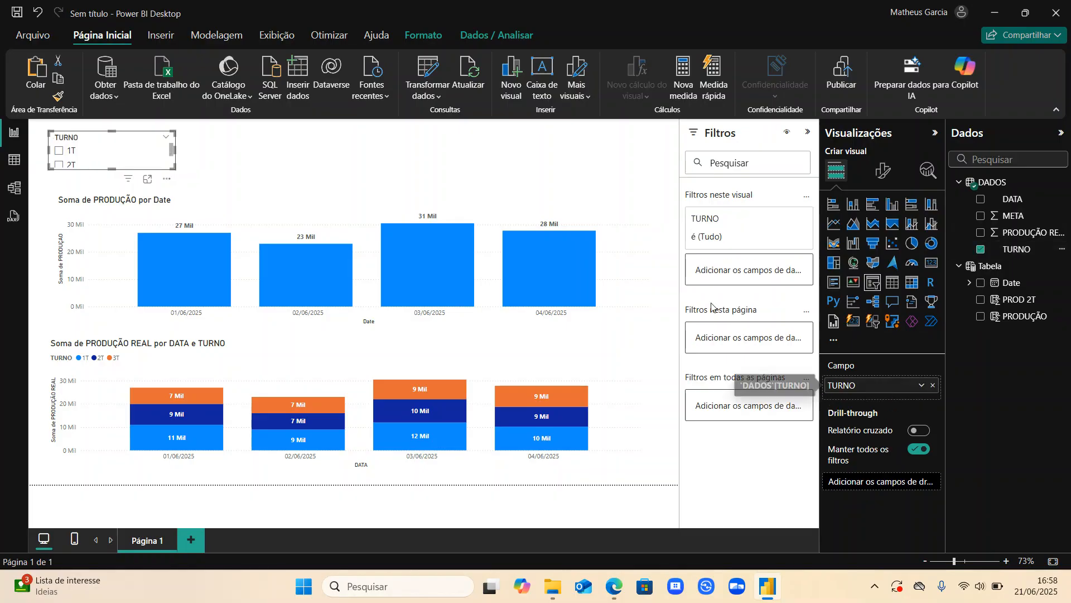
{"action": "left_click_drag", "start_coordinate": [176, 169], "coordinate": [133, 192]}
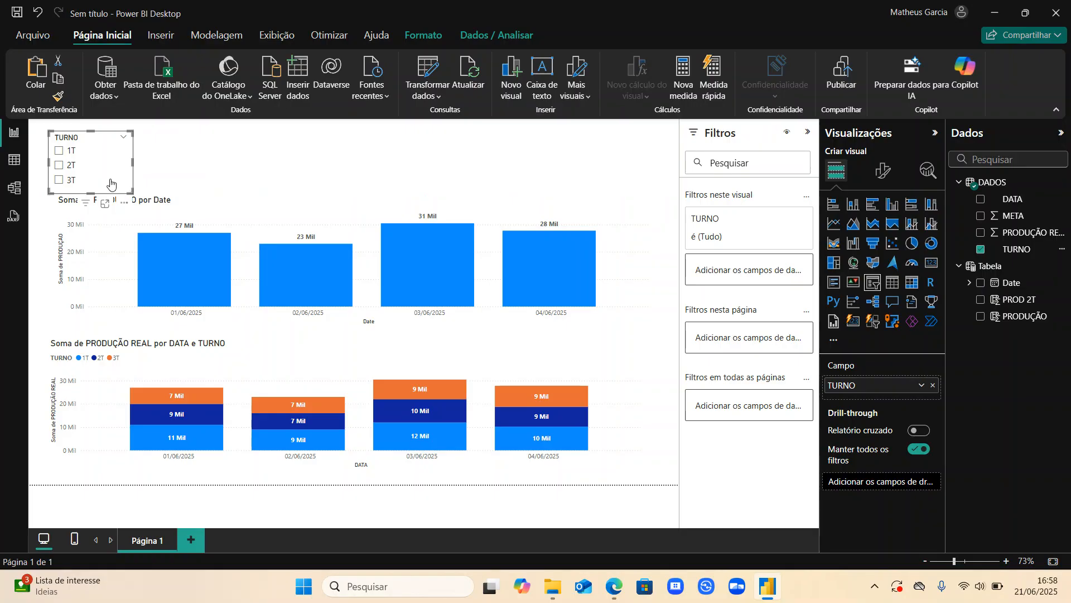
{"action": "left_click_drag", "start_coordinate": [75, 134], "coordinate": [75, 128]}
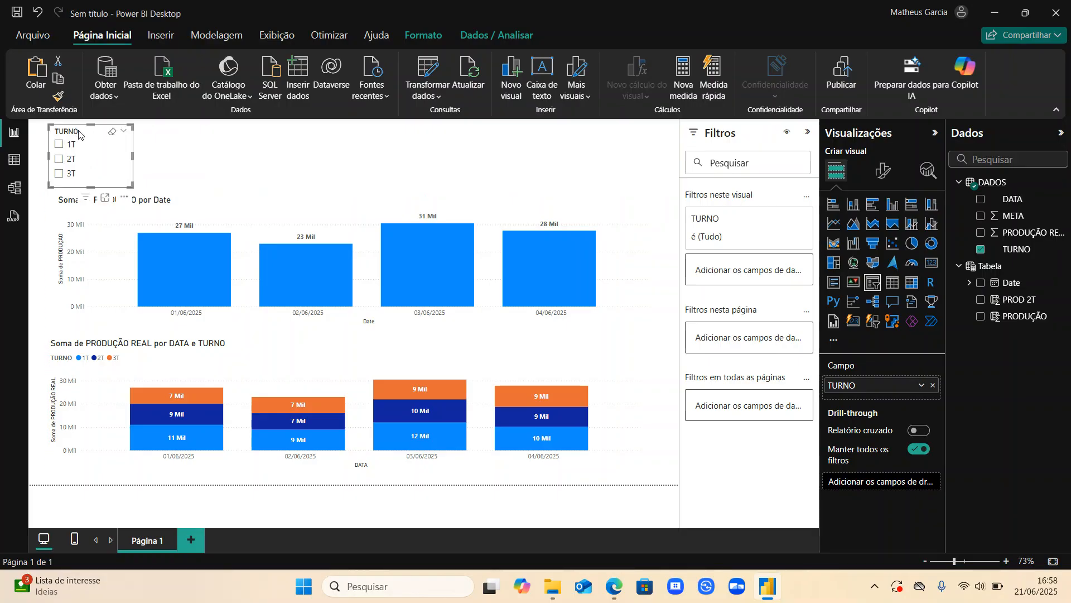
- Filter the page by shifts 1T, 2T and 3T in turn with the TURNO slicer, and examine the charts' response
{"action": "left_click", "coordinate": [71, 146]}
{"action": "left_click", "coordinate": [71, 159]}
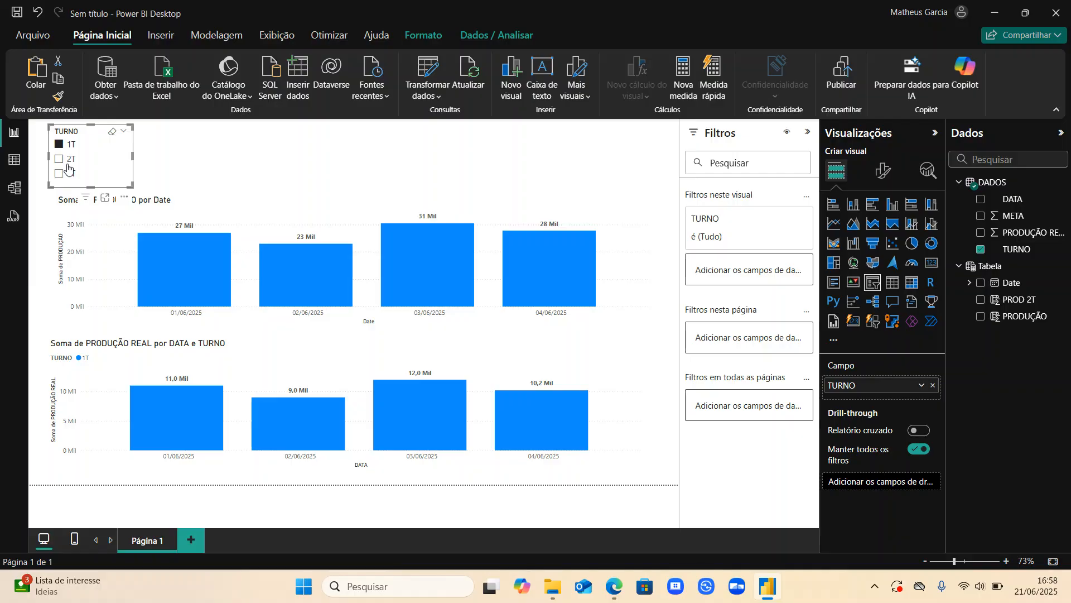
{"action": "left_click", "coordinate": [69, 175]}
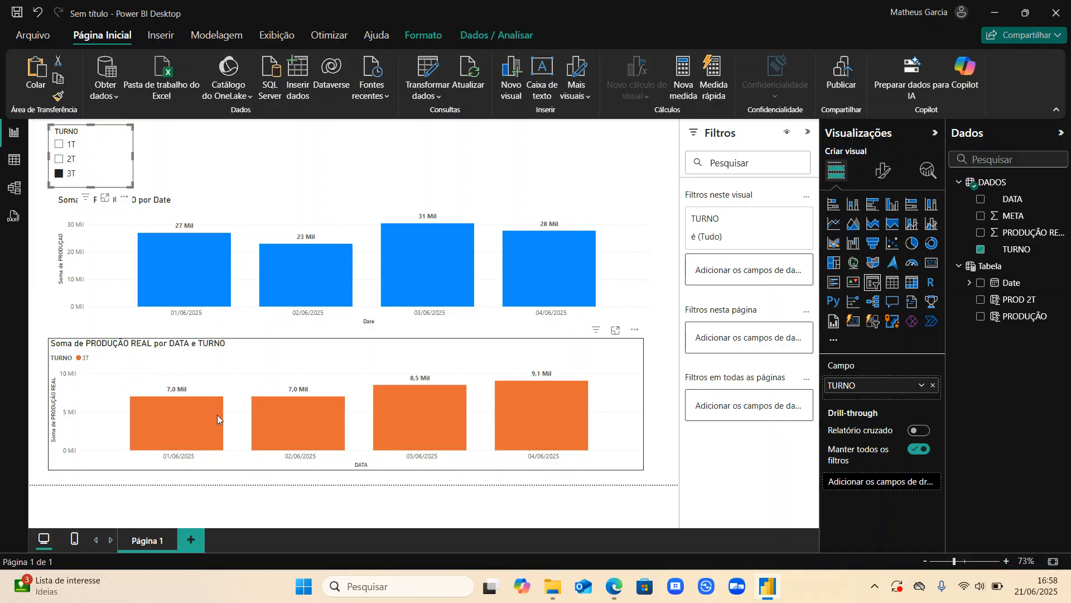
{"action": "mouse_move", "coordinate": [210, 409]}
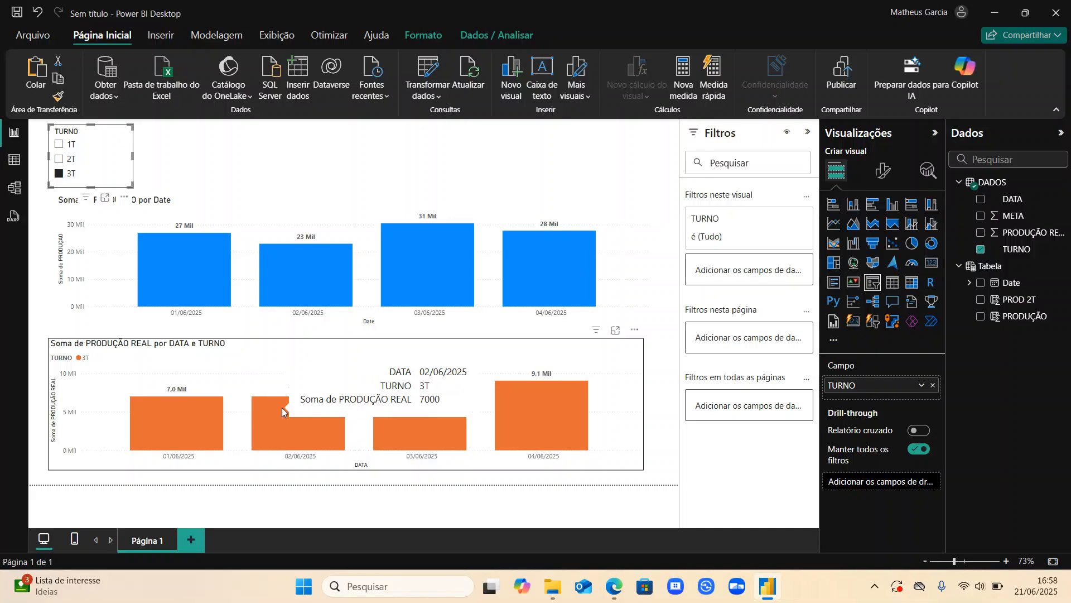
- Compare the field assignments of the lower and upper charts, and clear the 3T selection in the TURNO slicer
{"action": "left_click", "coordinate": [311, 383]}
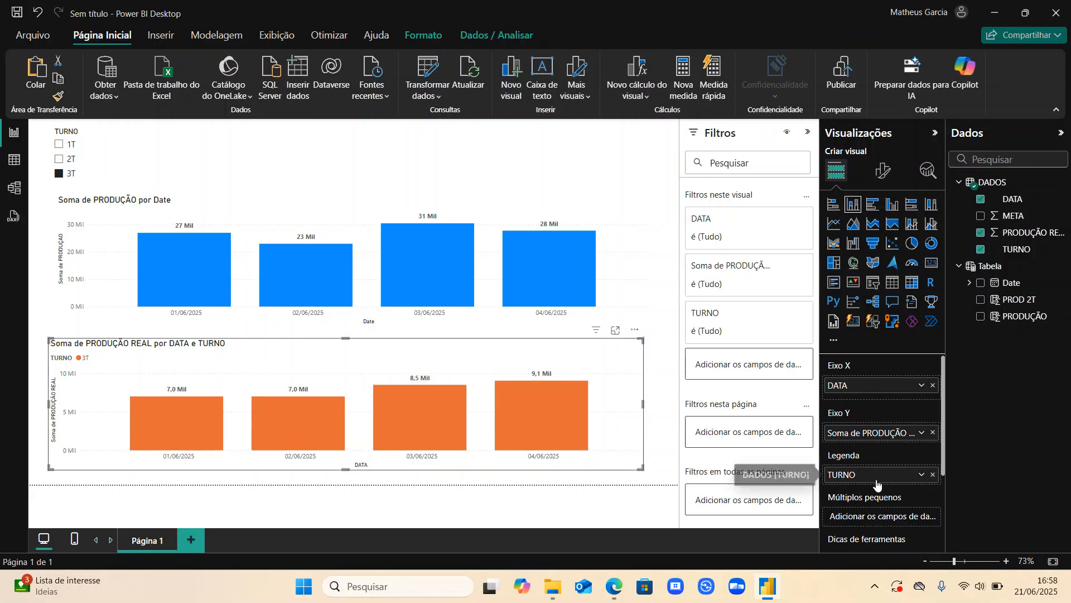
{"action": "left_click", "coordinate": [357, 210]}
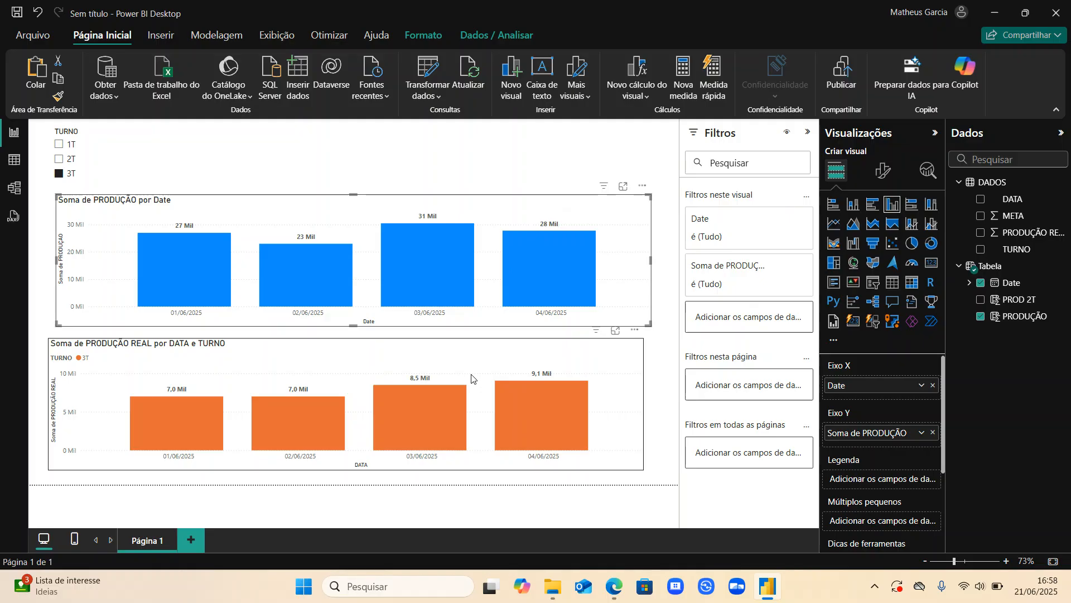
{"action": "left_click", "coordinate": [78, 174]}
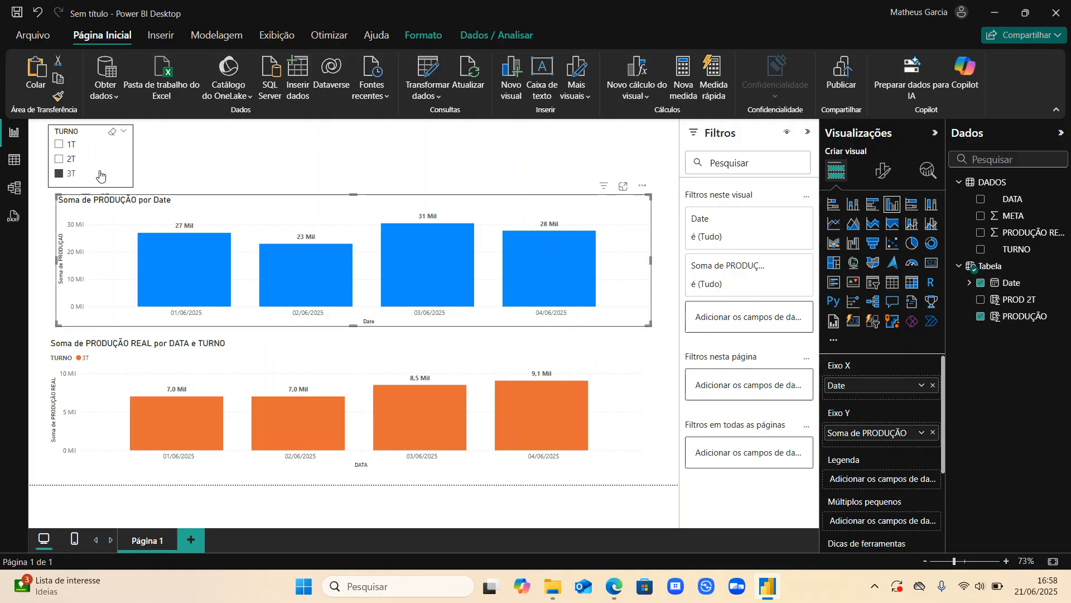
{"action": "left_click", "coordinate": [218, 174]}
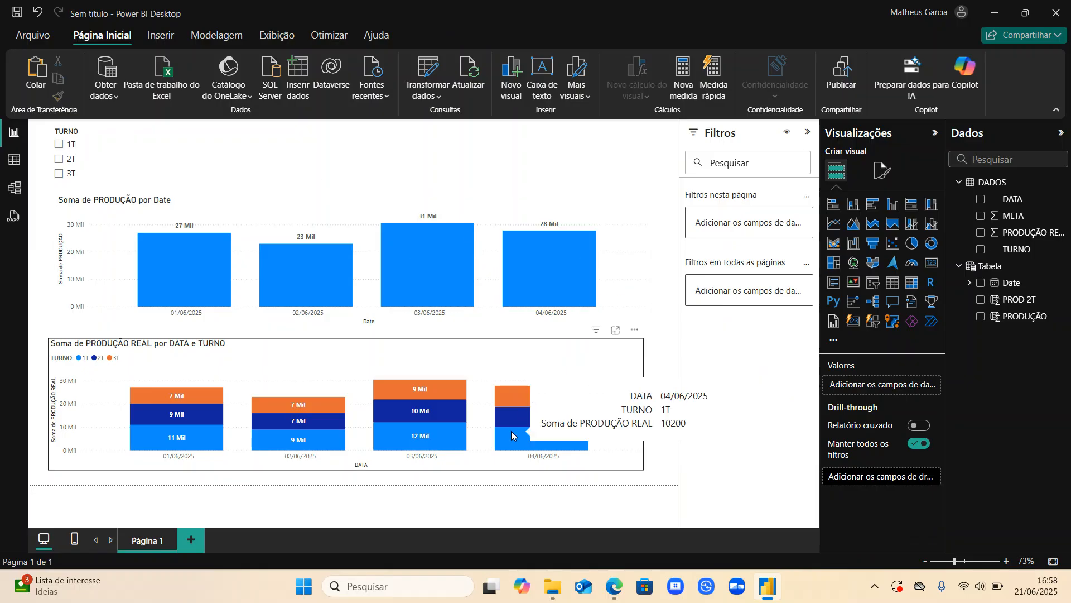
- Turn on the total labels (Rótulos totais) for the stacked column chart by DATA and TURNO
{"action": "left_click", "coordinate": [468, 356]}
{"action": "left_click", "coordinate": [883, 170]}
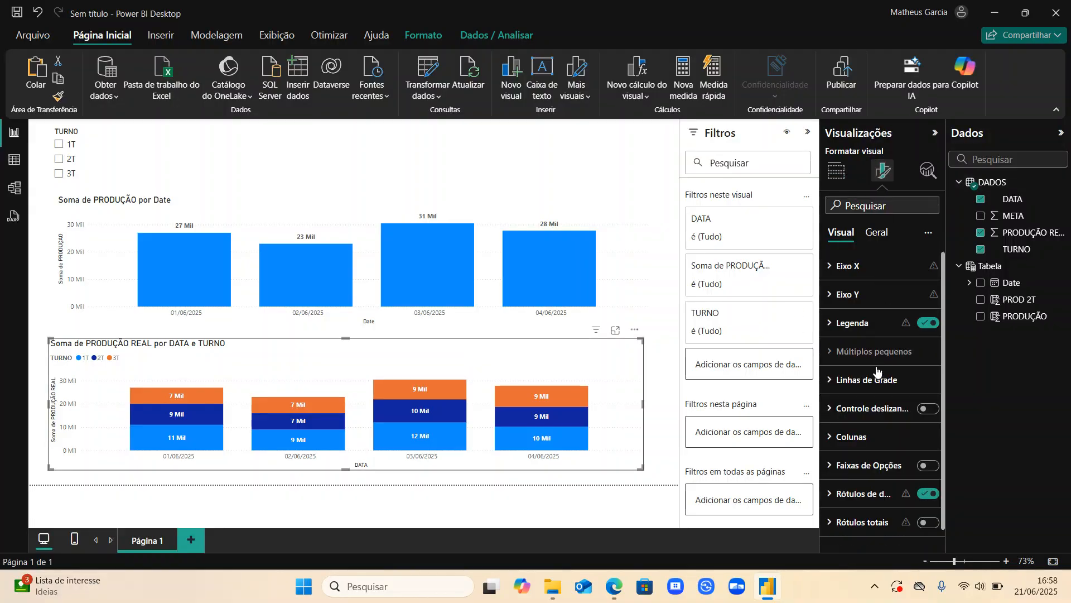
{"action": "scroll", "coordinate": [891, 468], "scroll_direction": "down", "scroll_amount": 1}
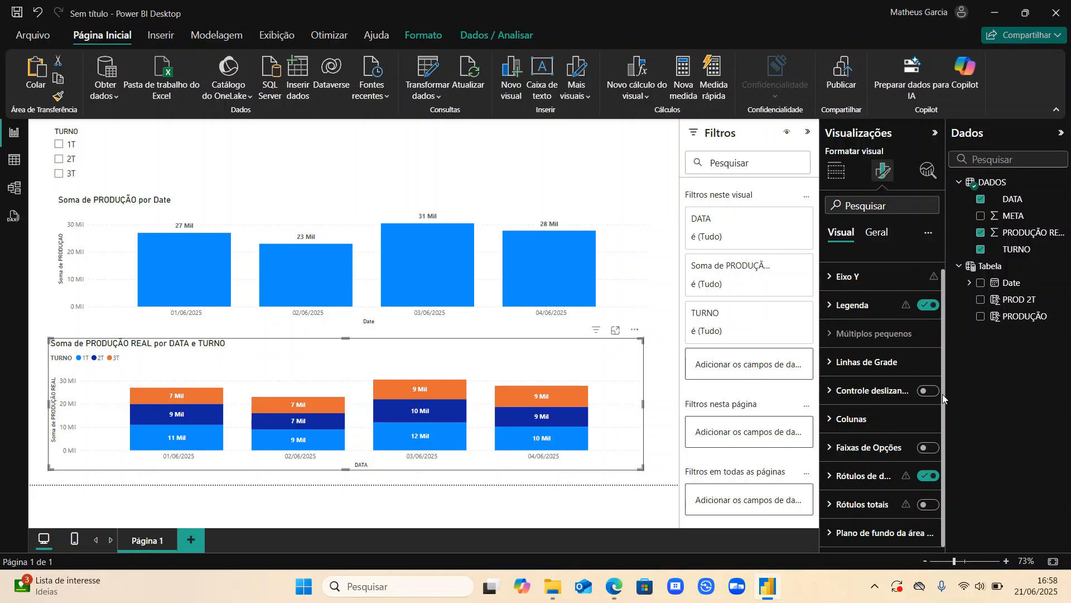
{"action": "scroll", "coordinate": [904, 435], "scroll_direction": "up", "scroll_amount": 1}
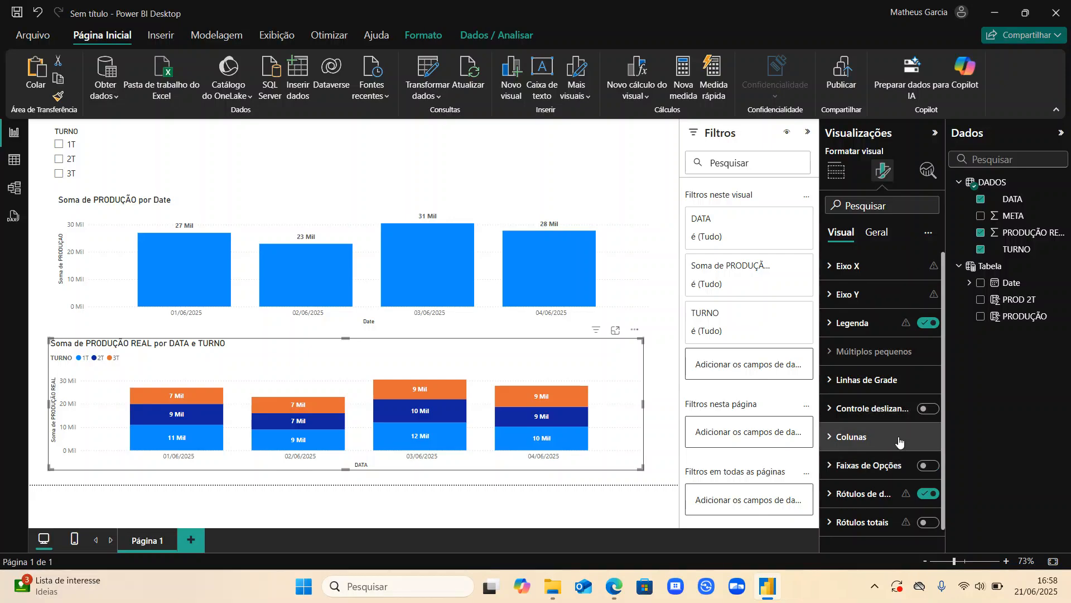
{"action": "scroll", "coordinate": [862, 395], "scroll_direction": "down", "scroll_amount": 1}
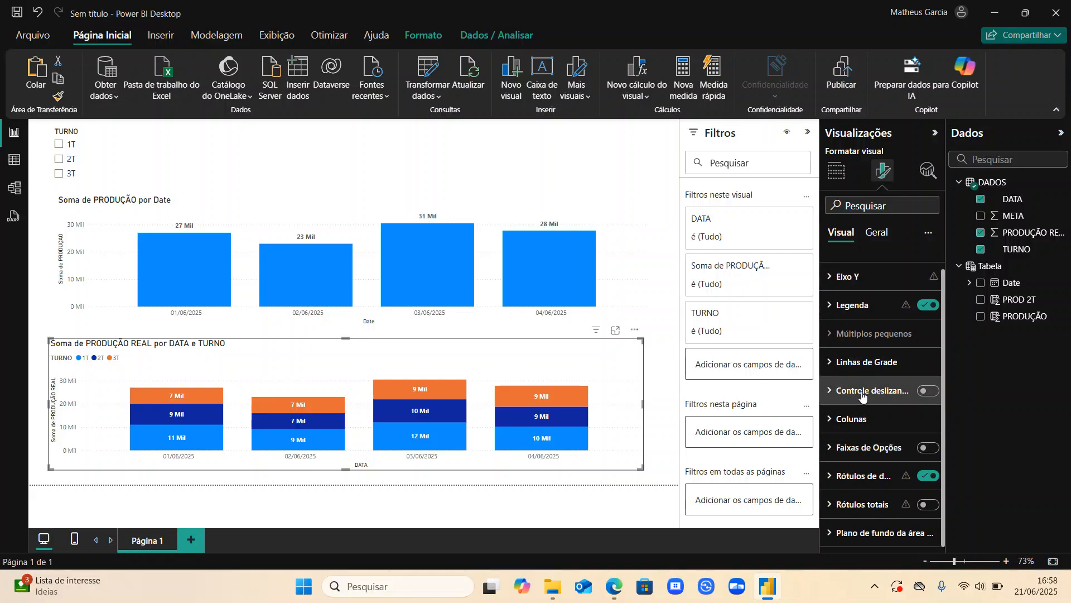
{"action": "left_click", "coordinate": [927, 505]}
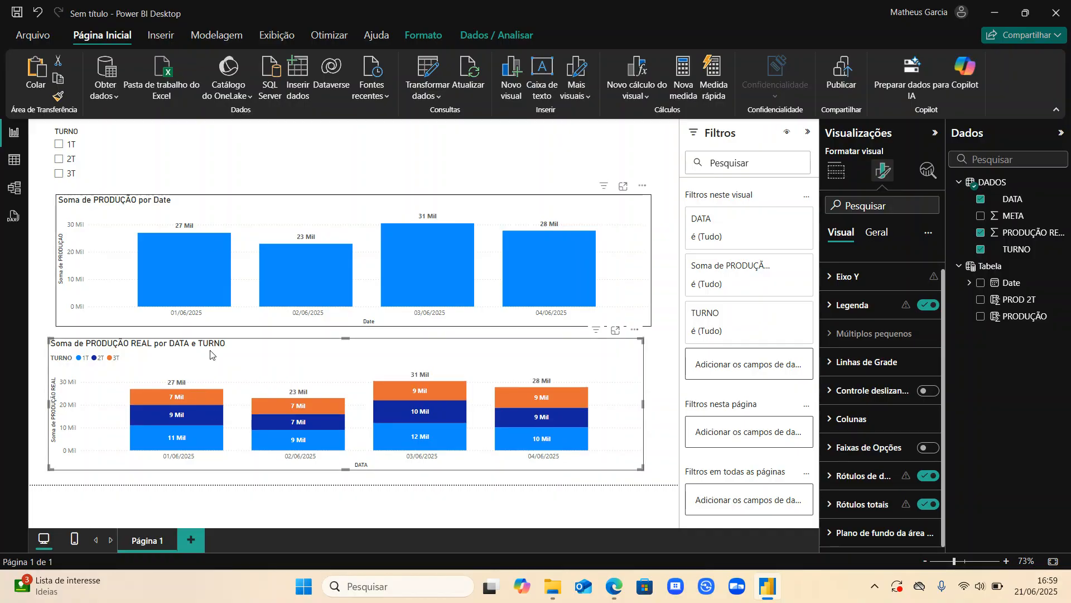
- Check a shift segment's tooltip in the stacked chart, and delete the upper Soma de PRODUÇÃO por Date chart
{"action": "mouse_move", "coordinate": [177, 441]}
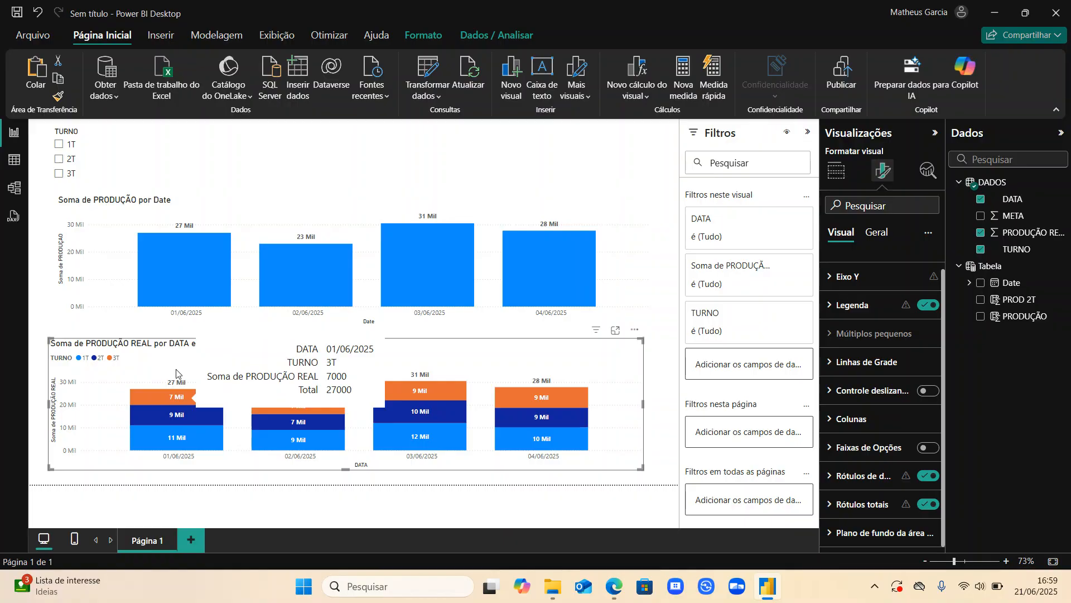
{"action": "left_click", "coordinate": [334, 215]}
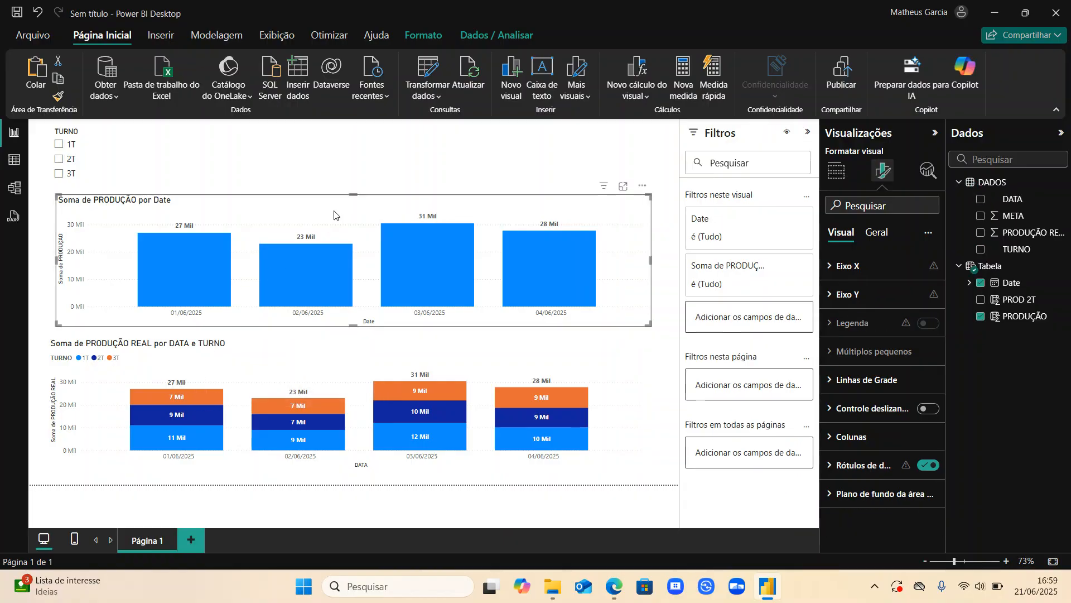
{"action": "key", "text": "Delete"}
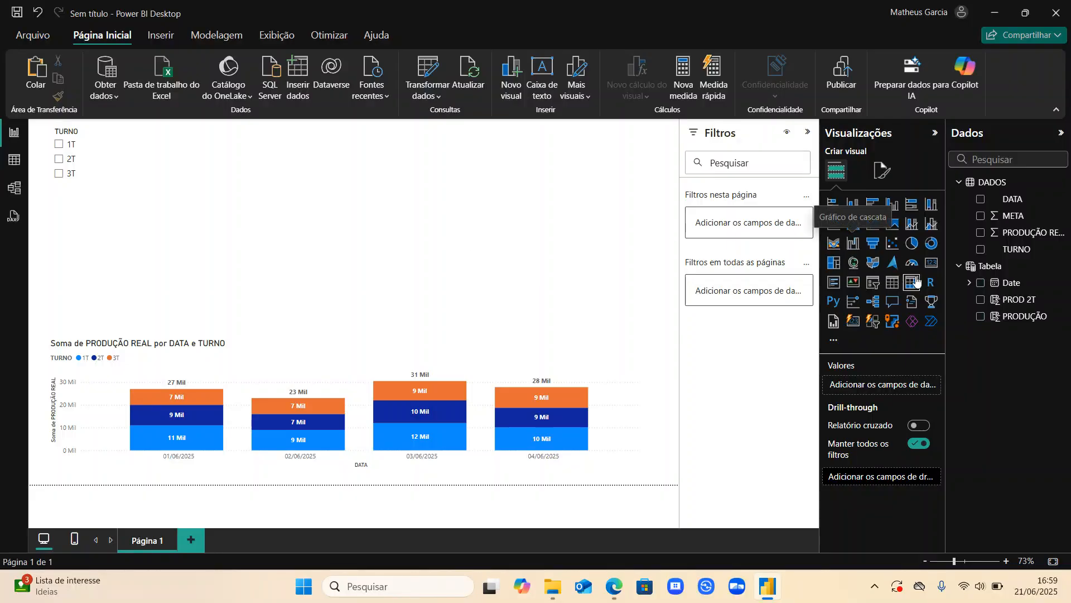
- Redefine the PROD 2T column in the Tabela table as CALCULATE(SUM(DADOS[META]))
{"action": "left_click", "coordinate": [14, 160]}
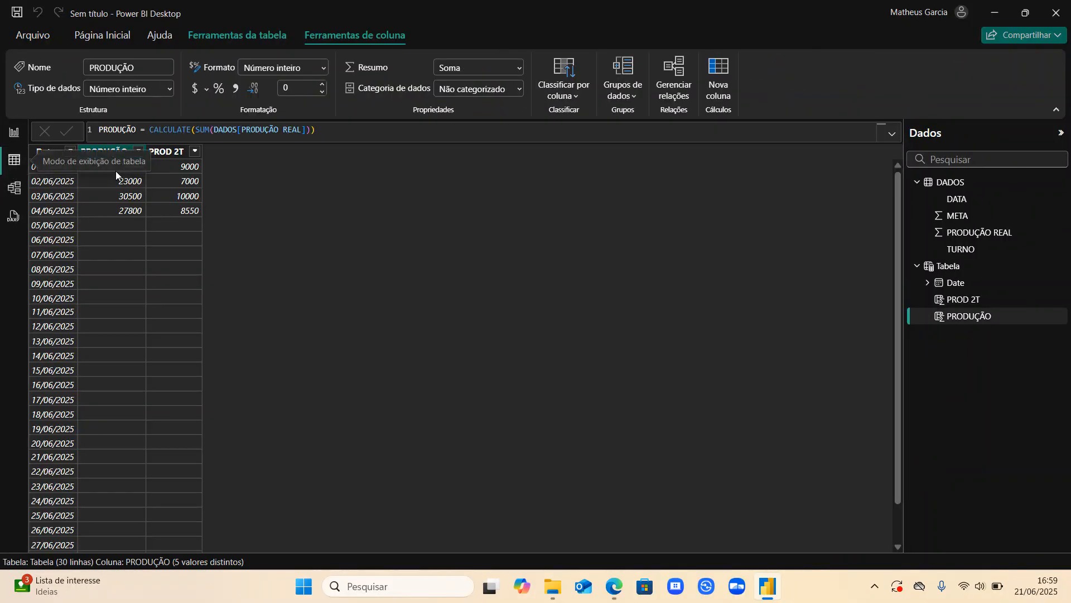
{"action": "left_click", "coordinate": [188, 193]}
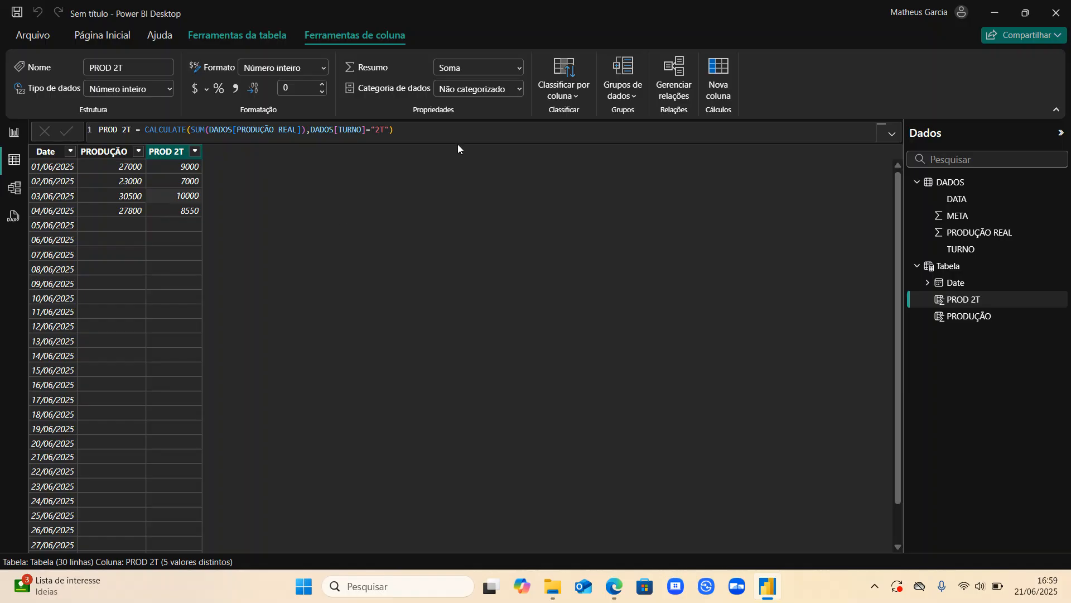
{"action": "left_click_drag", "start_coordinate": [413, 133], "coordinate": [215, 127]}
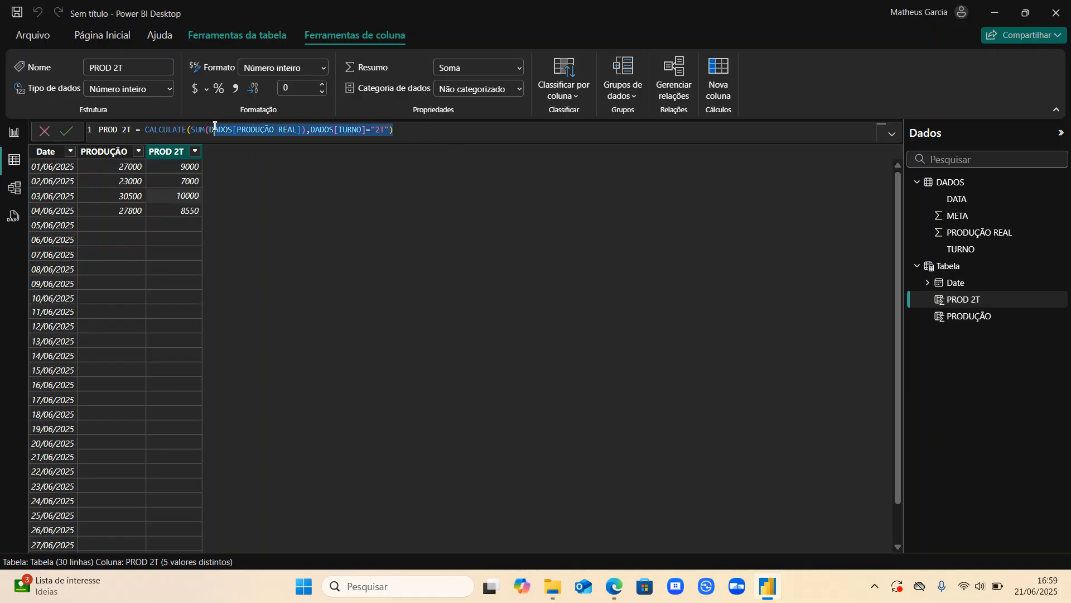
{"action": "type", "text": "DADOS[META])"}
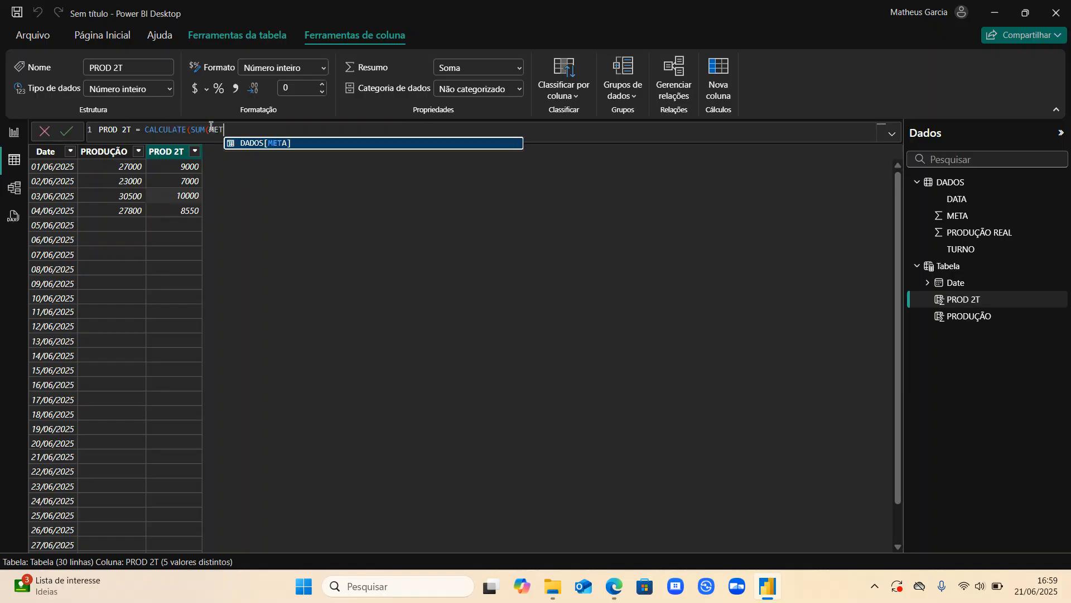
{"action": "type", "text": ")"}
{"action": "key", "text": "Return"}
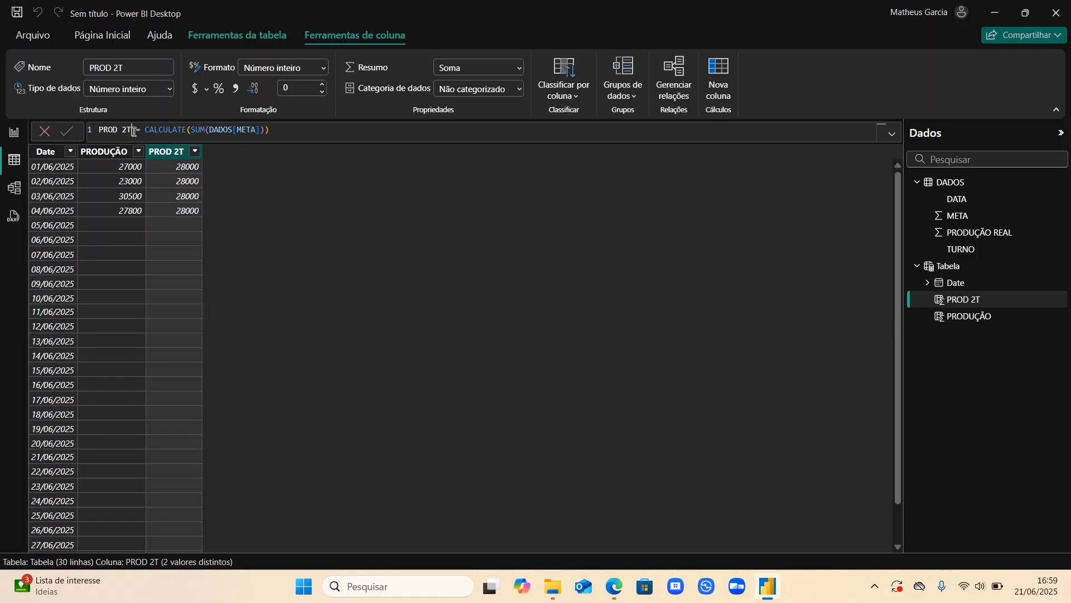
- Rename the PROD 2T column as META DIARIA in its formula
{"action": "left_click_drag", "start_coordinate": [132, 131], "coordinate": [98, 132]}
{"action": "type", "text": "META D"}
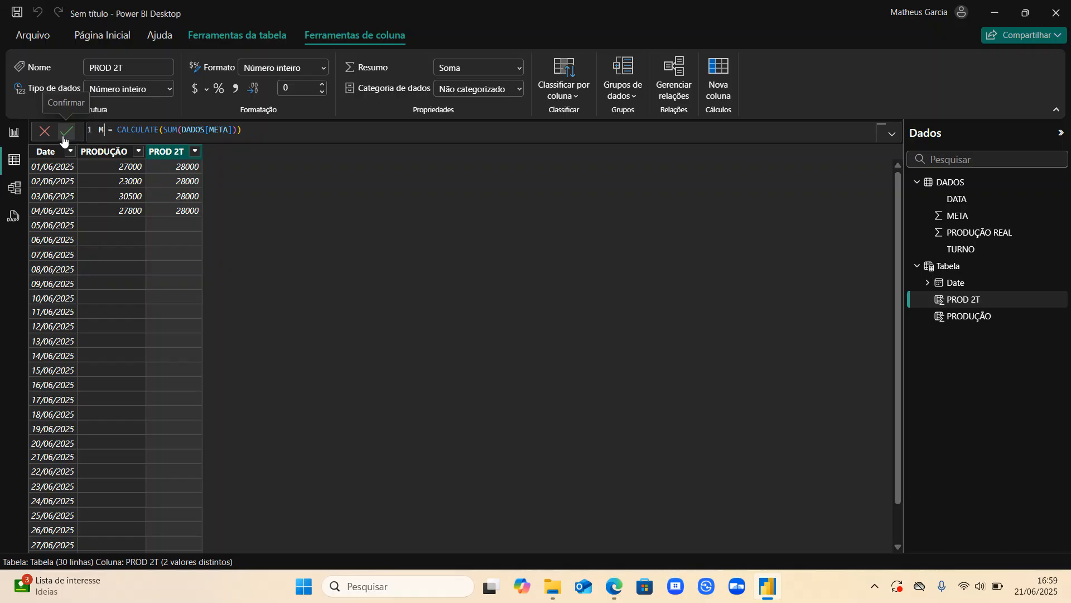
{"action": "type", "text": "IARIA"}
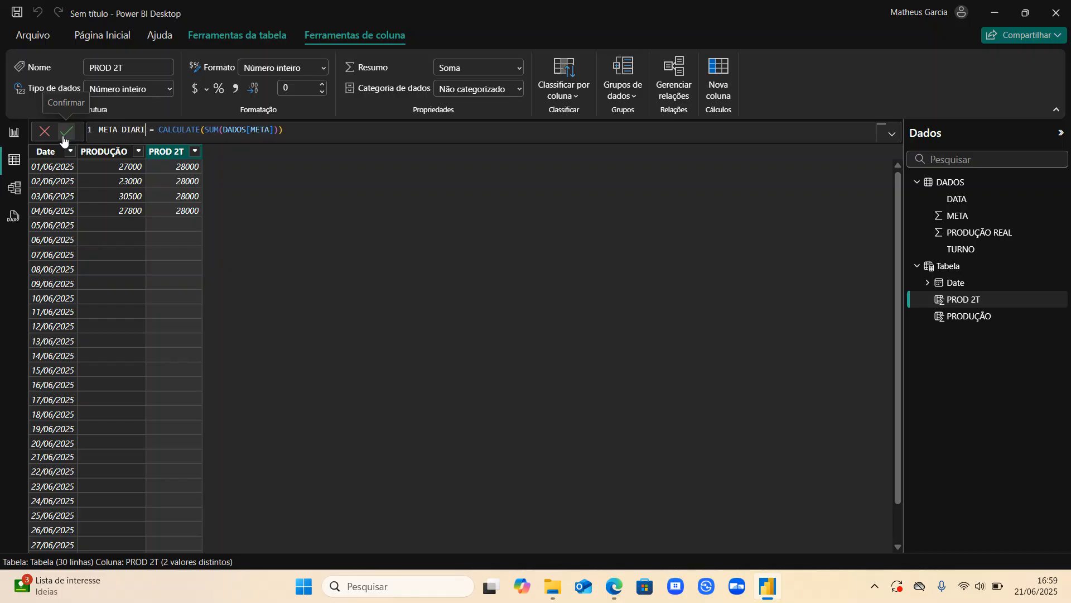
{"action": "left_click", "coordinate": [65, 132]}
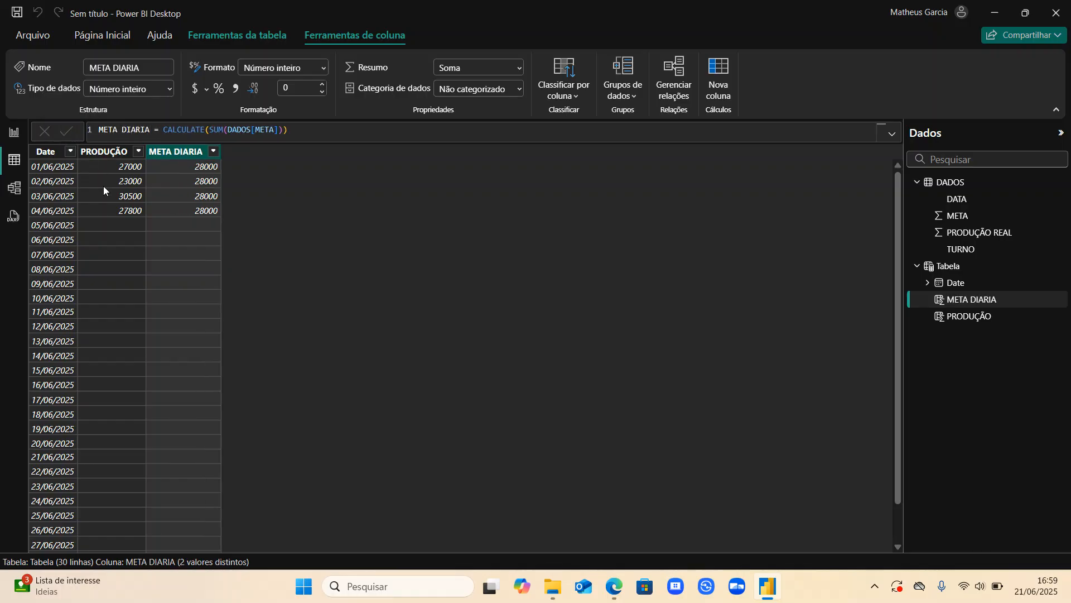
- Rename the PRODUÇÃO column as PRODUÇÃO DIARIA in its formula
{"action": "left_click", "coordinate": [116, 153]}
{"action": "left_click", "coordinate": [137, 130]}
{"action": "type", "text": "DIARIA"}
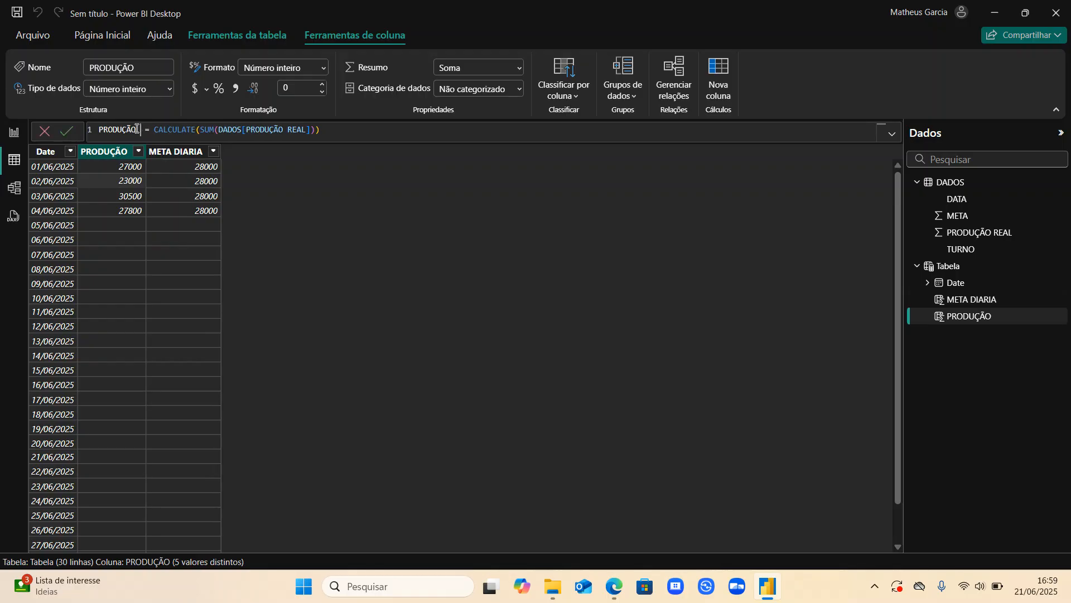
{"action": "key", "text": "Return"}
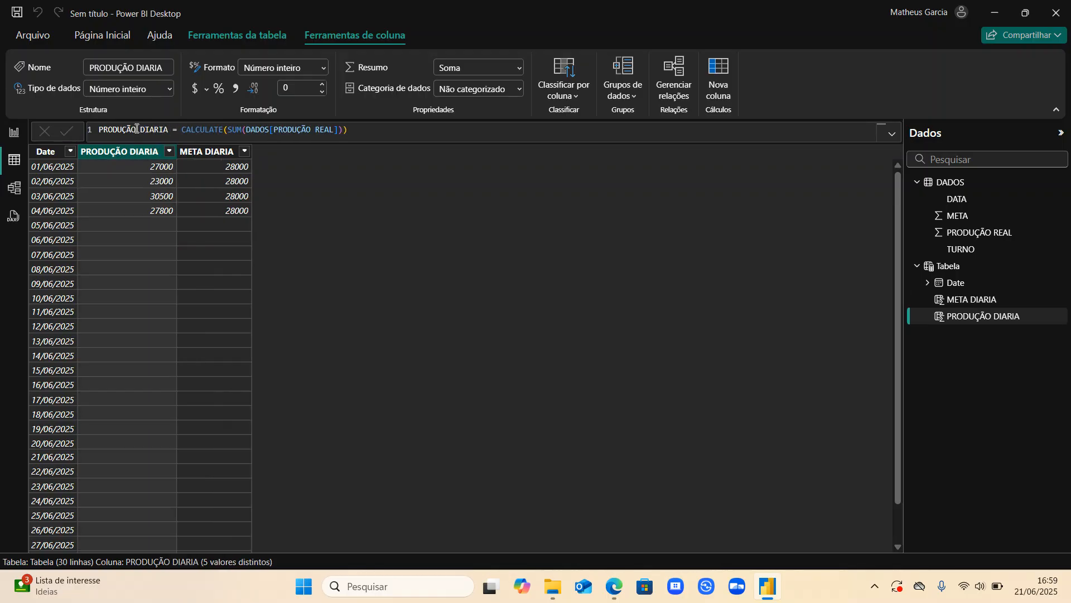
- Review the META DIARIA column, and add an enlarged gauge visual above the stacked column chart on the report page
{"action": "left_click", "coordinate": [14, 134]}
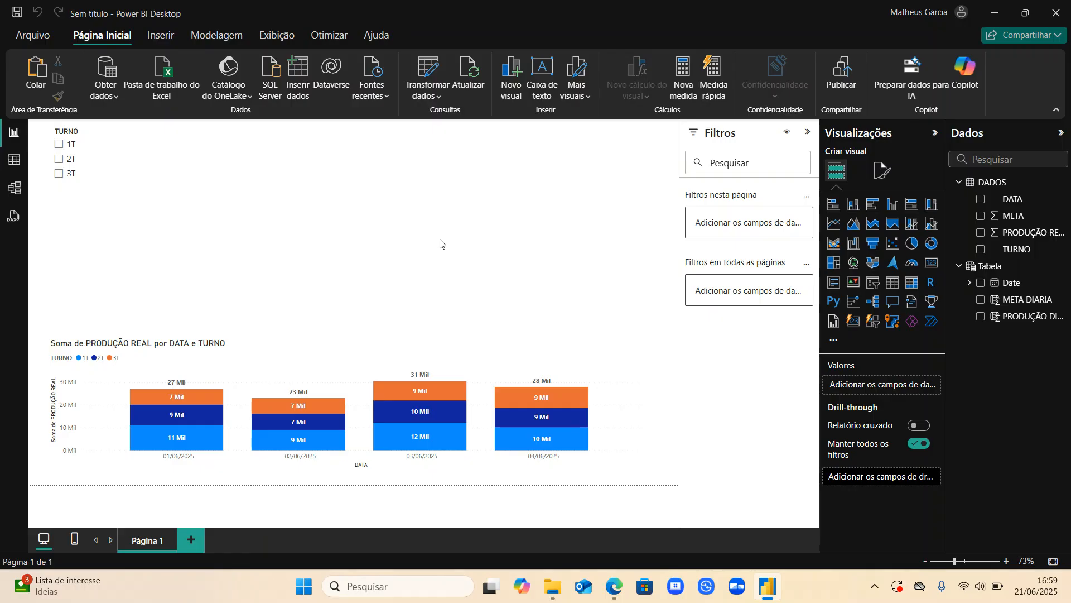
{"action": "left_click", "coordinate": [13, 160]}
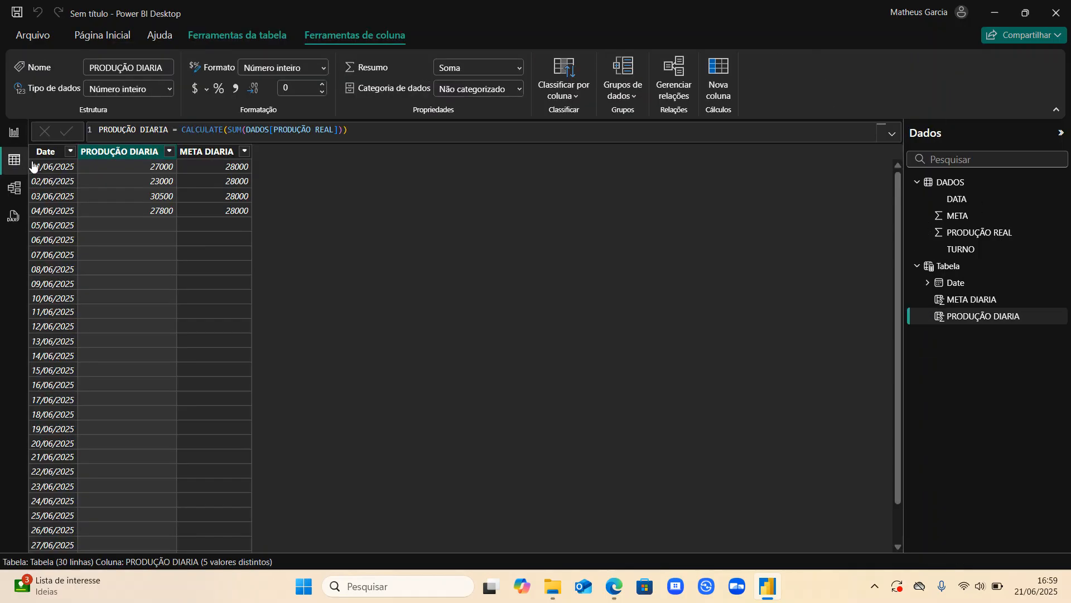
{"action": "left_click", "coordinate": [228, 174]}
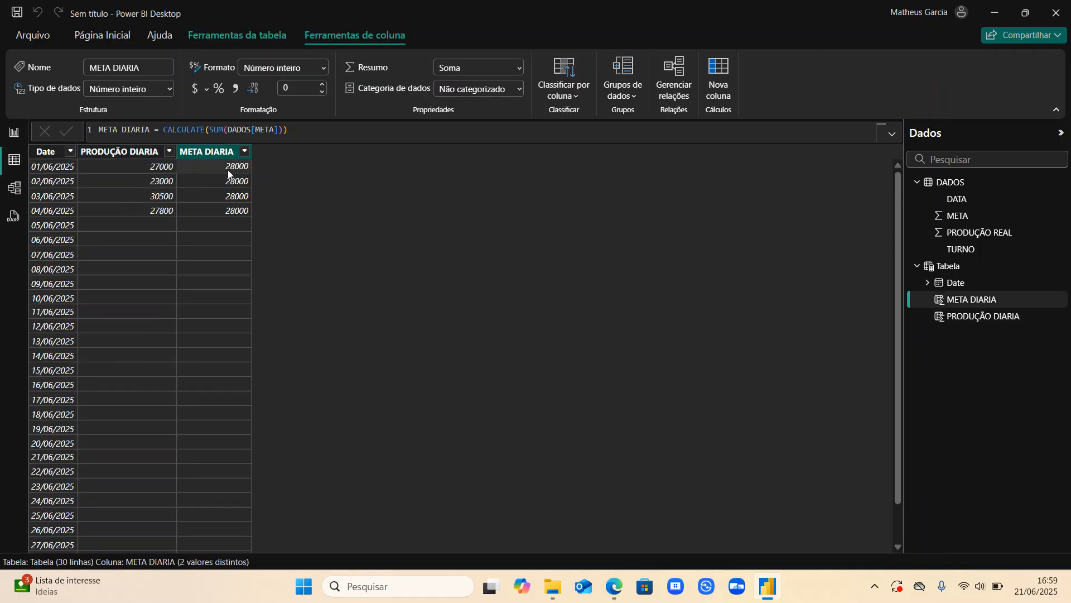
{"action": "left_click", "coordinate": [13, 134]}
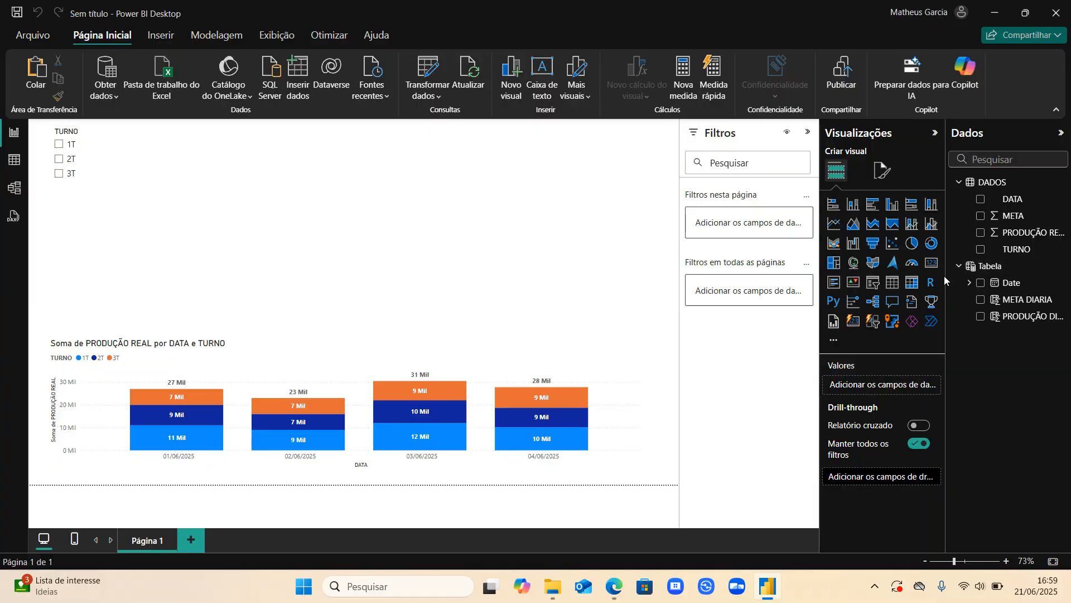
{"action": "left_click", "coordinate": [911, 263]}
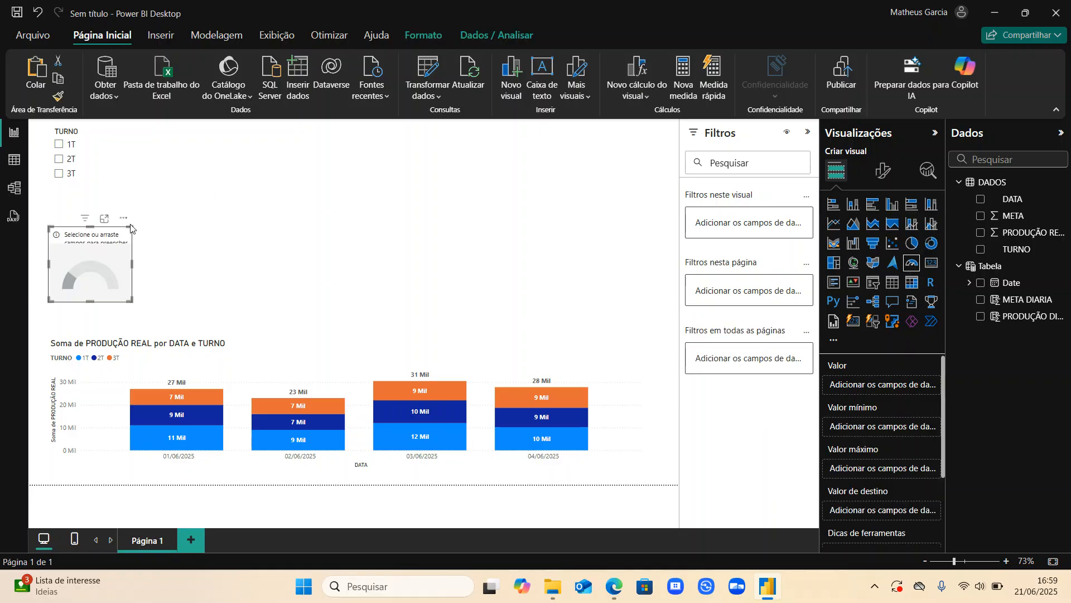
{"action": "left_click_drag", "start_coordinate": [130, 297], "coordinate": [233, 316]}
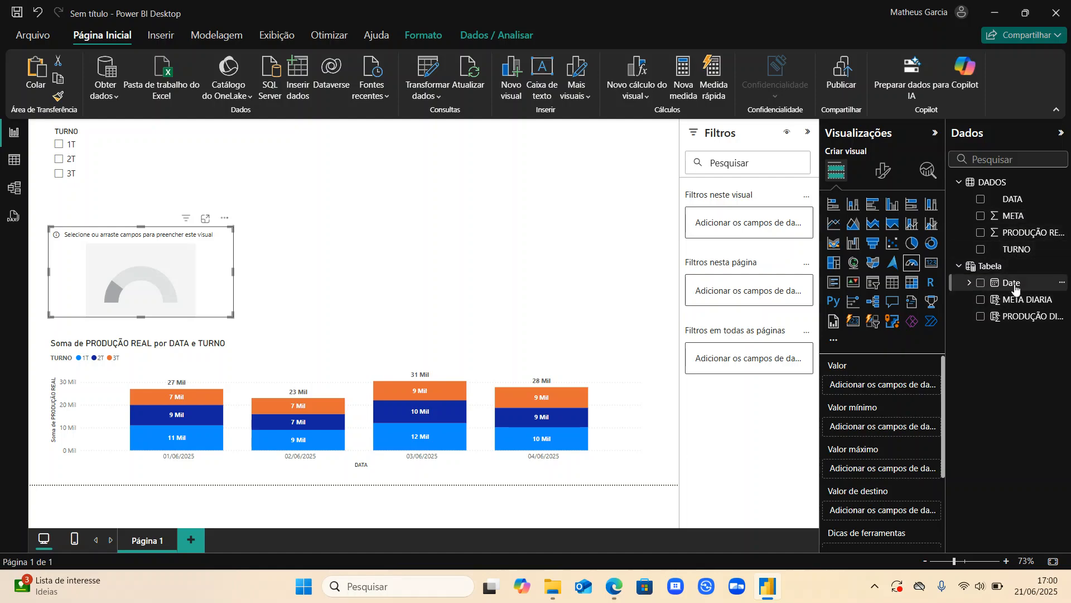
- Assign PRODUÇÃO DIARIA as the gauge's value (Valor) and META DIARIA as its target value (Valor de destino)
{"action": "left_click_drag", "start_coordinate": [1023, 322], "coordinate": [881, 385]}
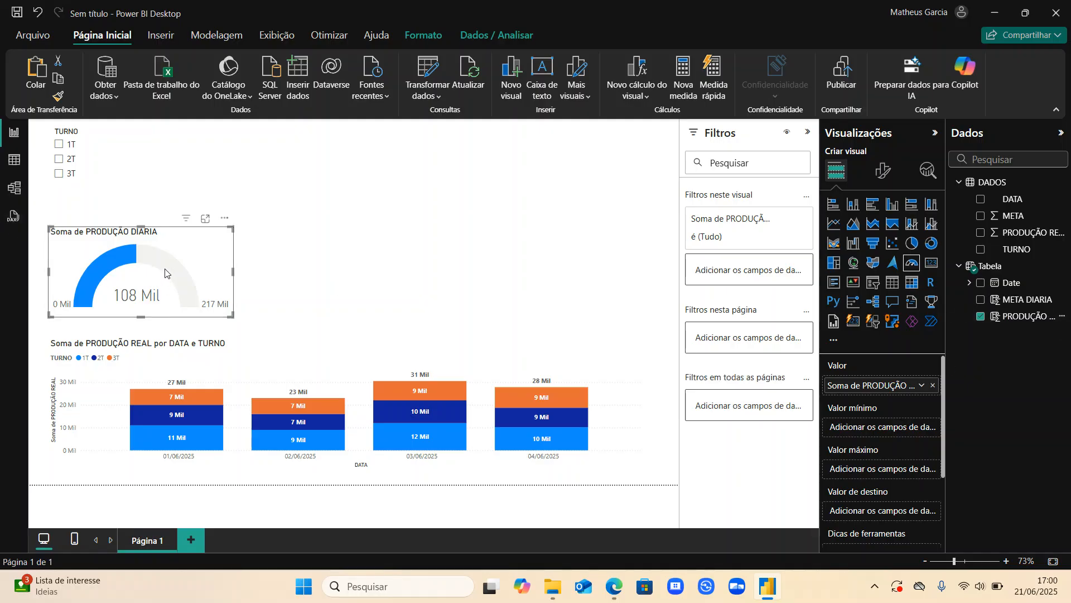
{"action": "left_click_drag", "start_coordinate": [1027, 300], "coordinate": [900, 512]}
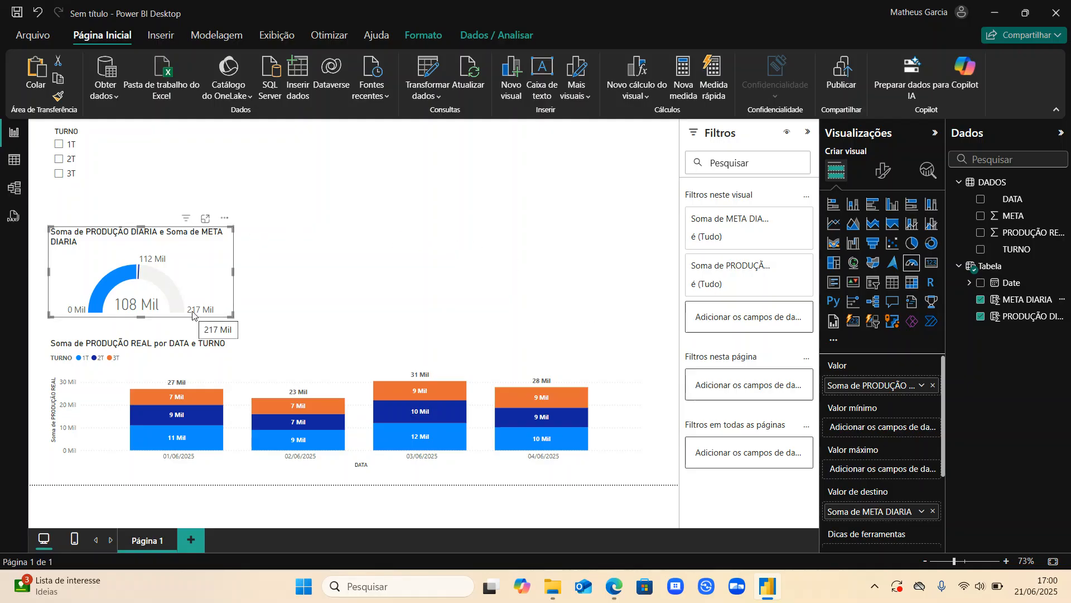
{"action": "left_click", "coordinate": [397, 283]}
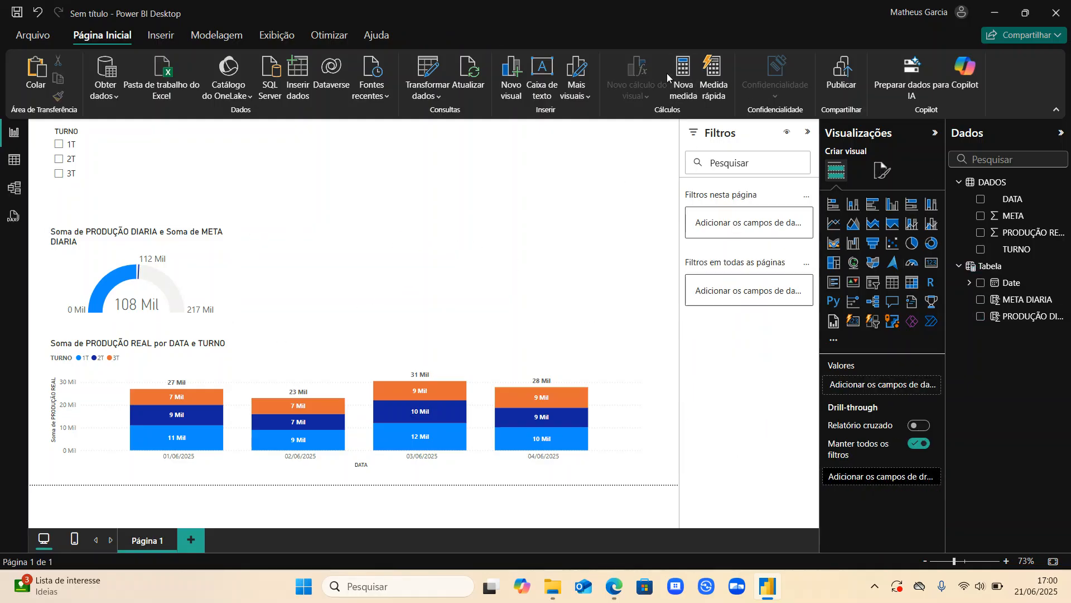
- Start a new measure named TOTAL MES
{"action": "left_click", "coordinate": [681, 78]}
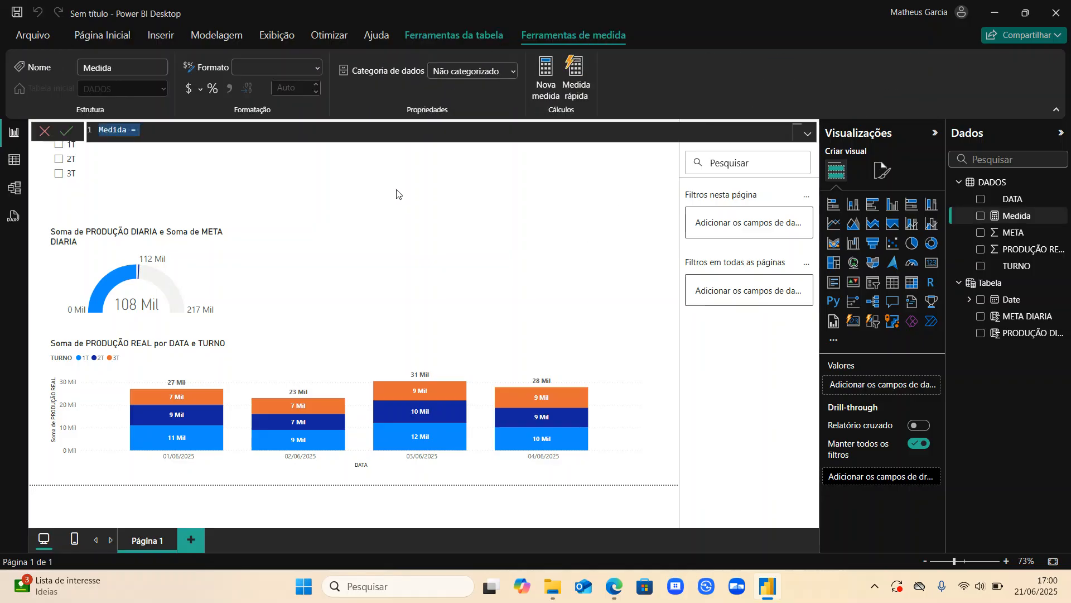
{"action": "type", "text": "TOTAL MES"}
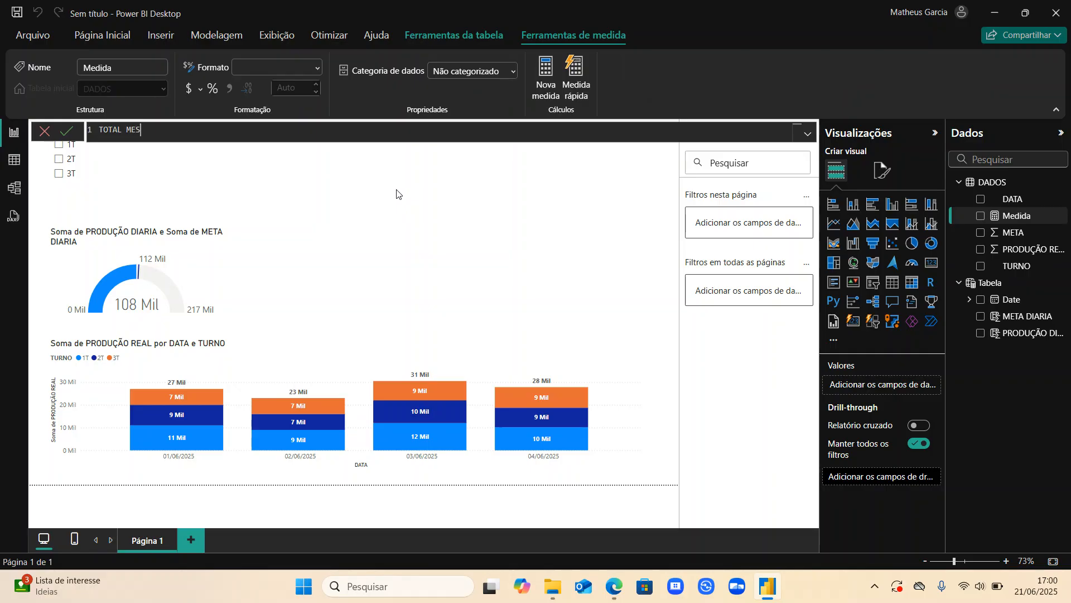
{"action": "type", "text": " ="}
- Switch to the Book.xlsx workbook in Excel, check the sum of META cells C2:C4, and calculate =28*21 in cell F15
{"action": "key", "text": "super+Tab"}
{"action": "left_click", "coordinate": [443, 132]}
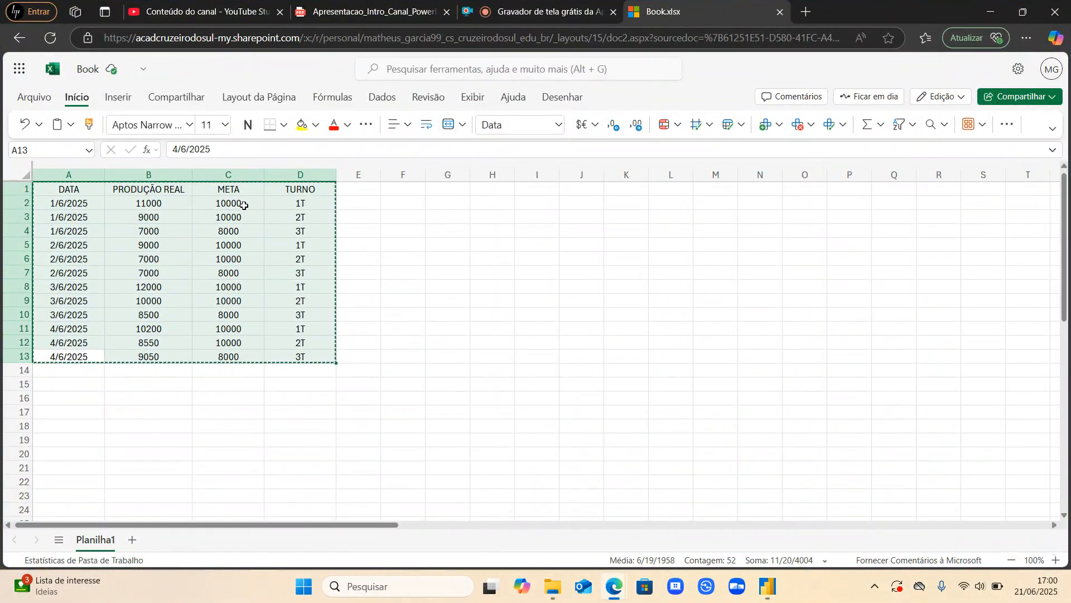
{"action": "left_click_drag", "start_coordinate": [244, 205], "coordinate": [234, 232]}
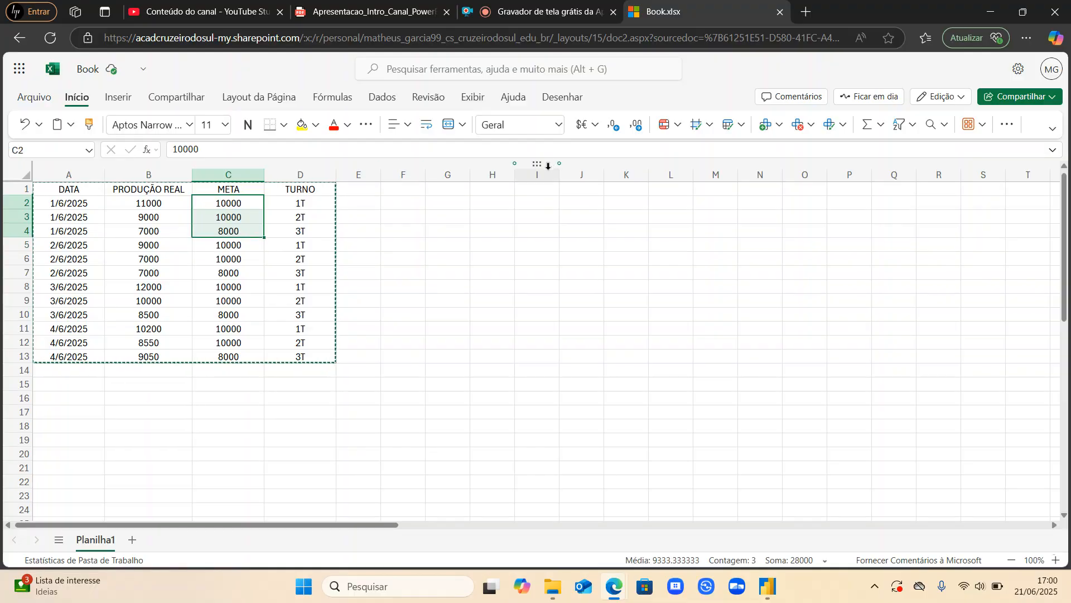
{"action": "left_click", "coordinate": [405, 389]}
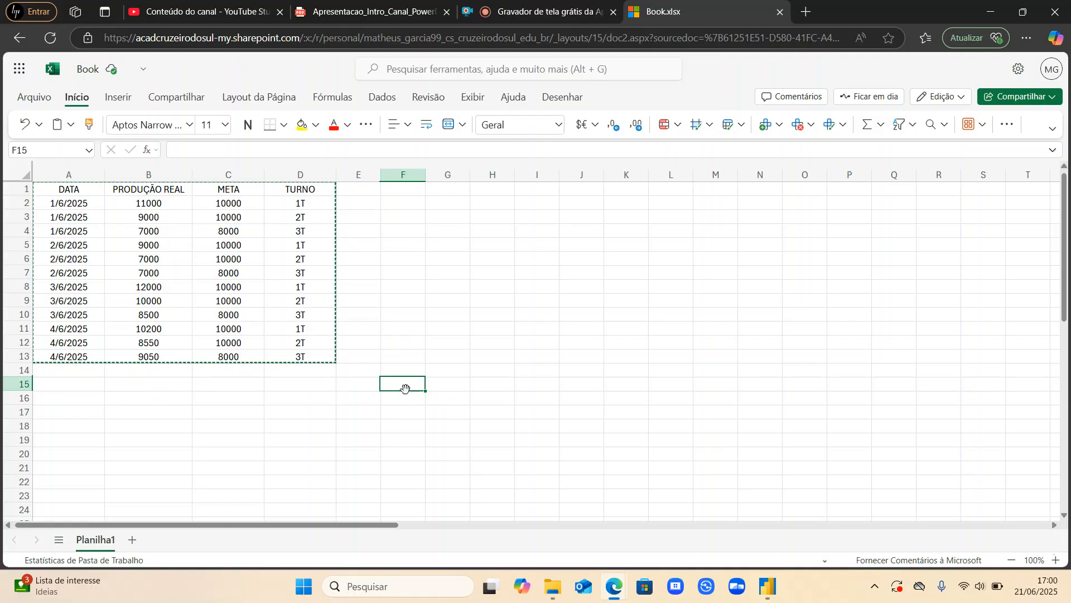
{"action": "type", "text": "=28"}
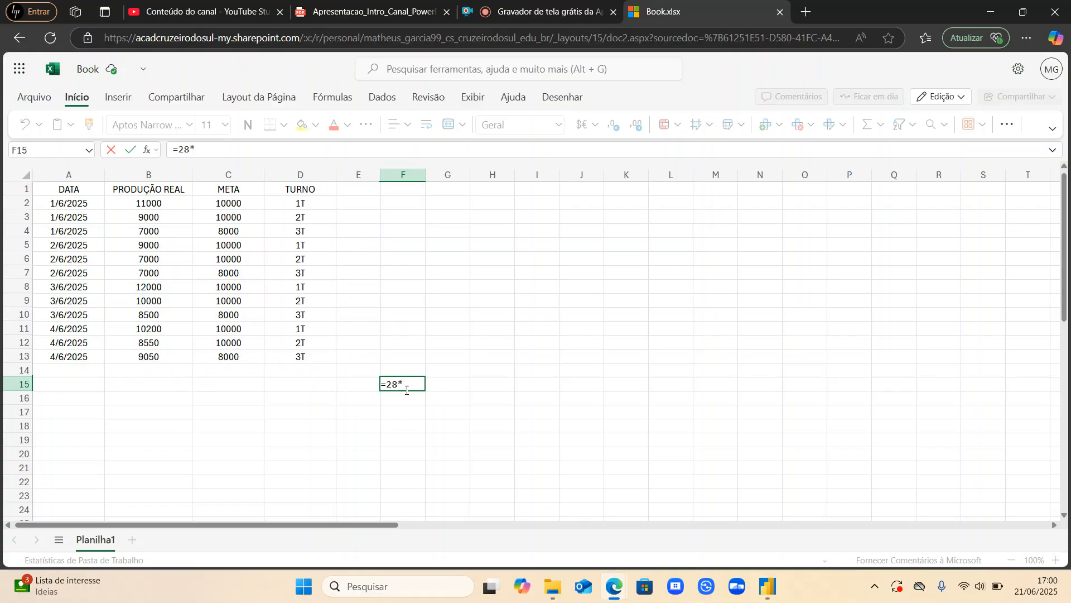
{"action": "type", "text": "*21"}
{"action": "key", "text": "Return"}
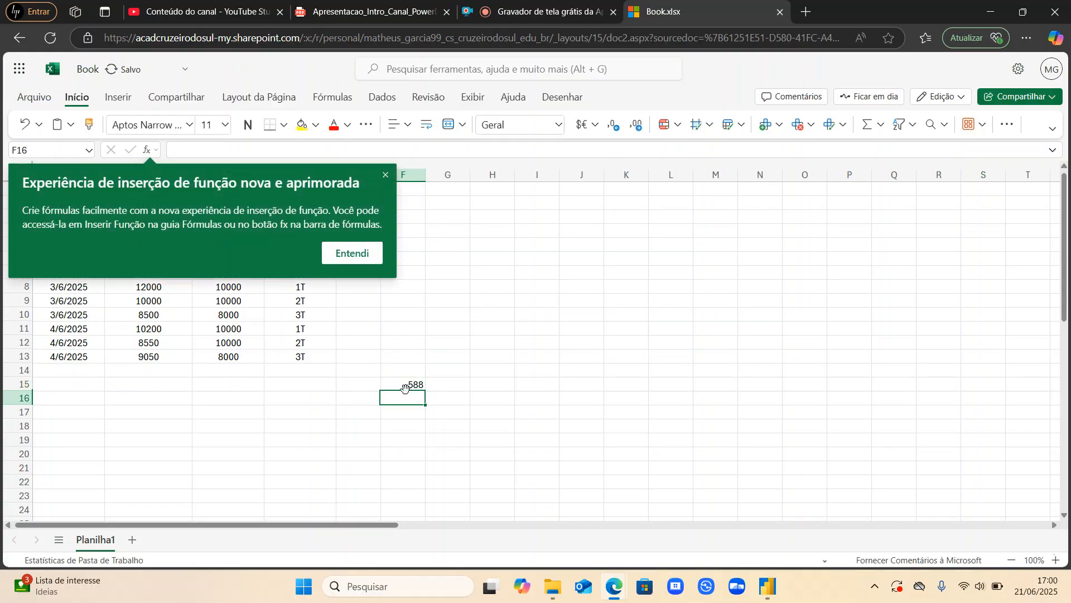
{"action": "left_click", "coordinate": [399, 383]}
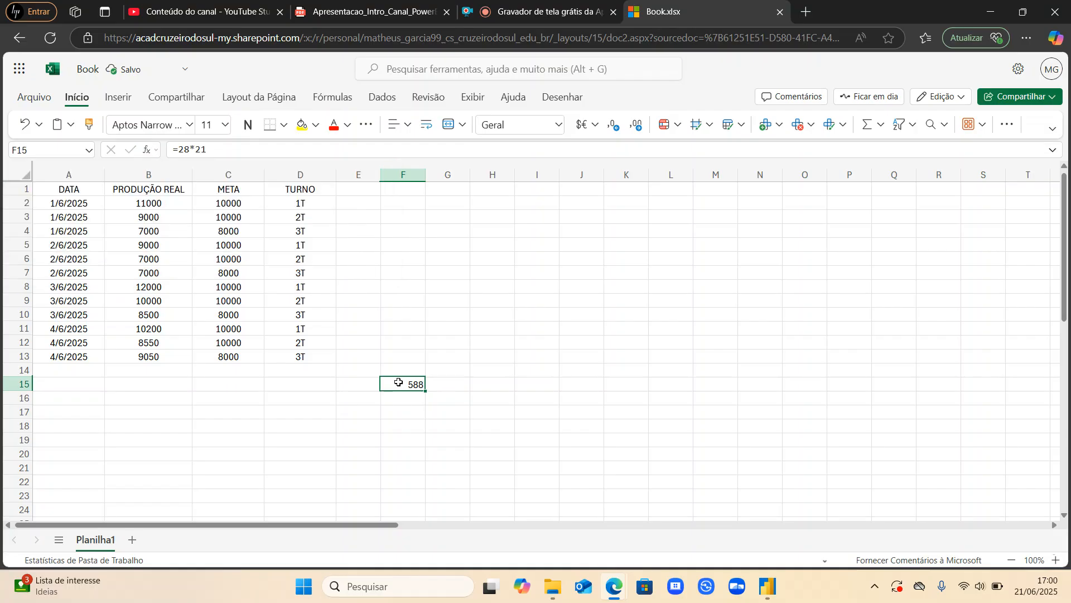
- Switch back to Power BI and define the TOTAL MES measure as 588000
{"action": "key", "text": "alt+Tab"}
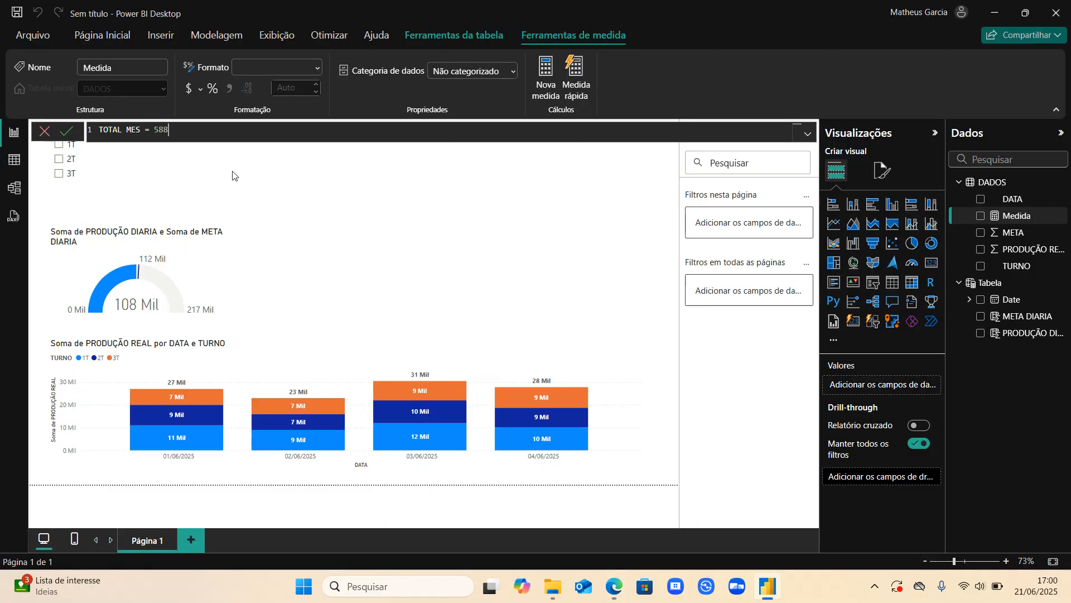
{"action": "type", "text": "000"}
{"action": "key", "text": "Return"}
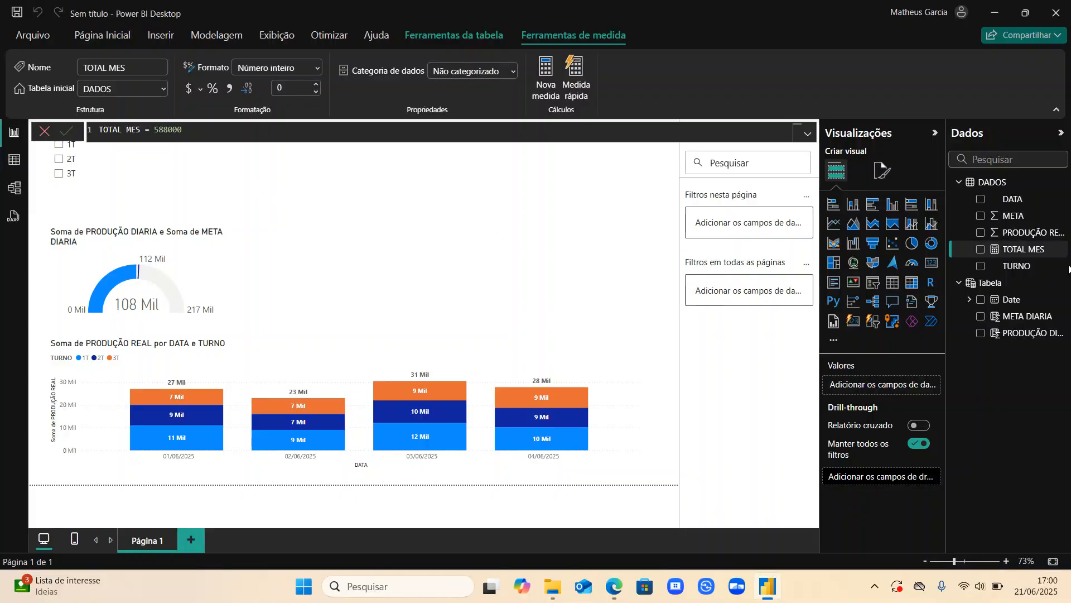
- Assign the TOTAL MES measure as the gauge's maximum value (Valor máximo)
{"action": "left_click", "coordinate": [189, 255]}
{"action": "left_click_drag", "start_coordinate": [999, 248], "coordinate": [905, 469]}
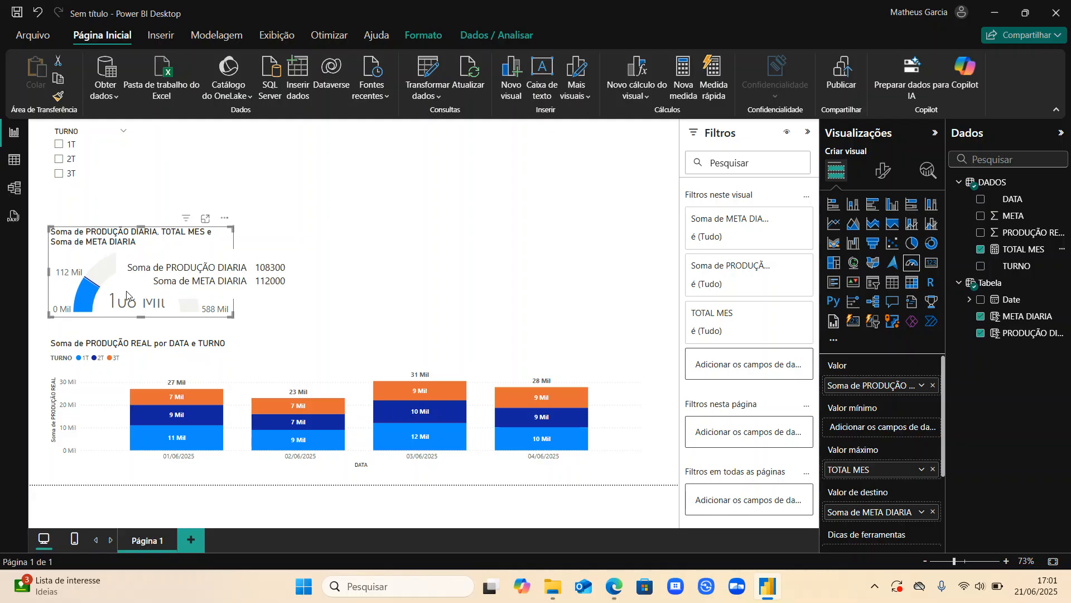
{"action": "left_click", "coordinate": [305, 290]}
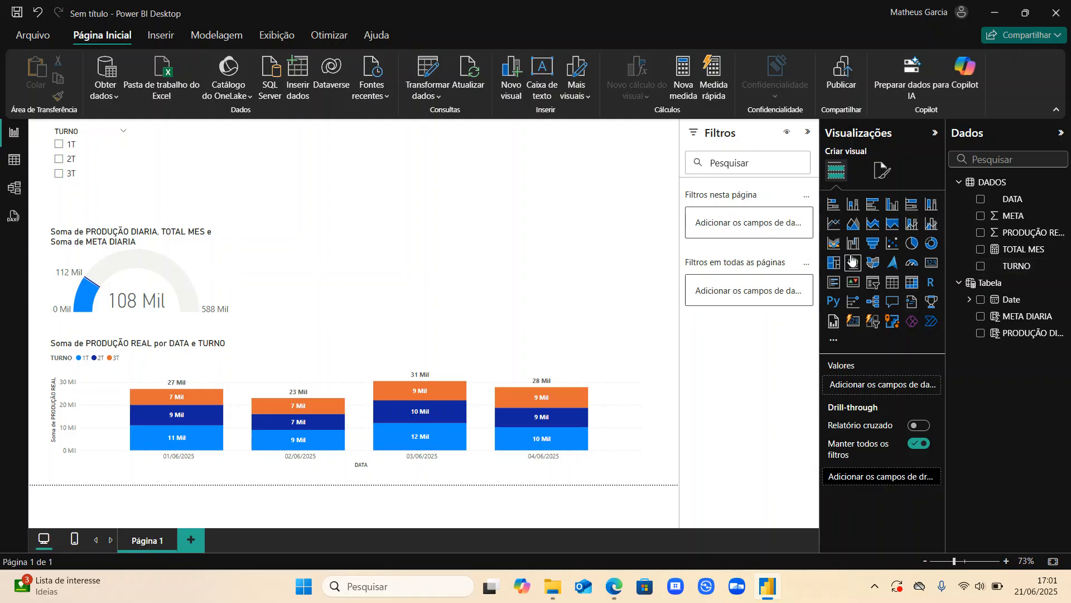
- Add a card visual, shrink it and place it beside the gauge above the stacked column chart
{"action": "left_click", "coordinate": [931, 263]}
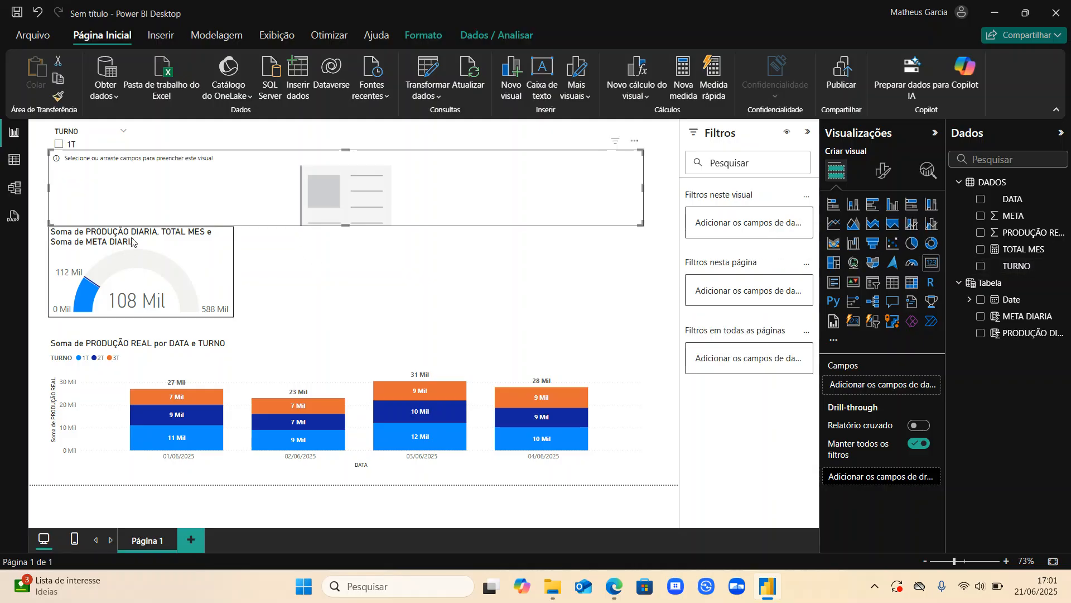
{"action": "left_click", "coordinate": [51, 234]}
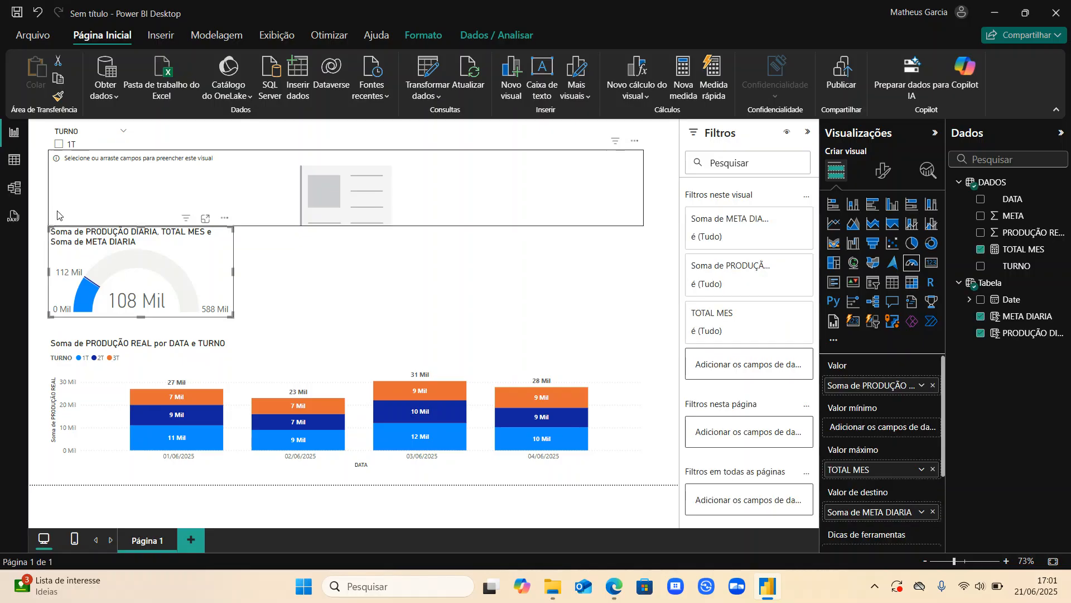
{"action": "left_click", "coordinate": [62, 217]}
{"action": "left_click_drag", "start_coordinate": [49, 224], "coordinate": [282, 270]}
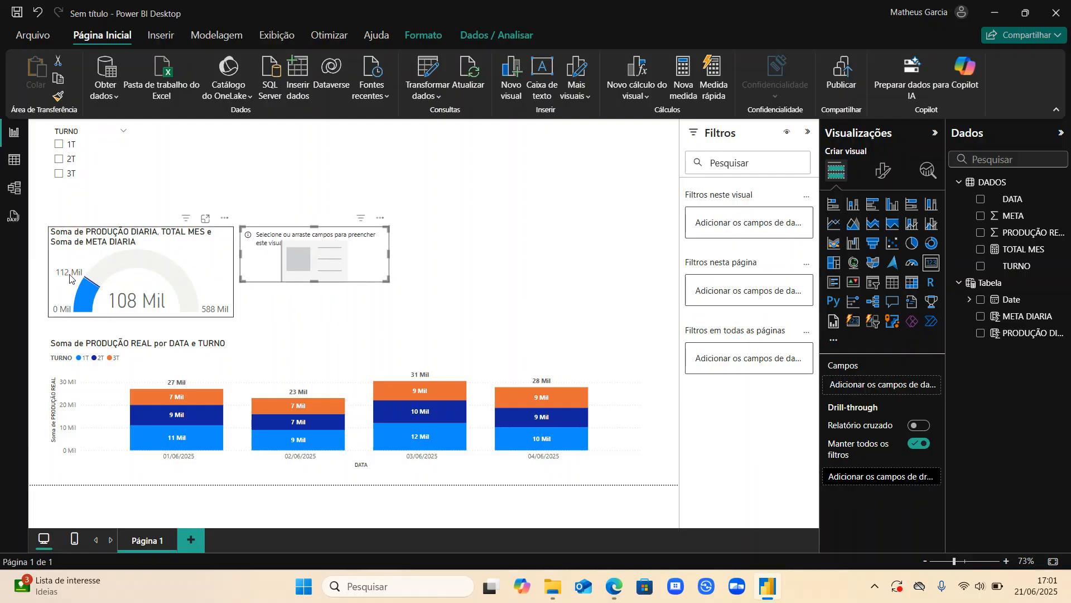
{"action": "mouse_move", "coordinate": [87, 284]}
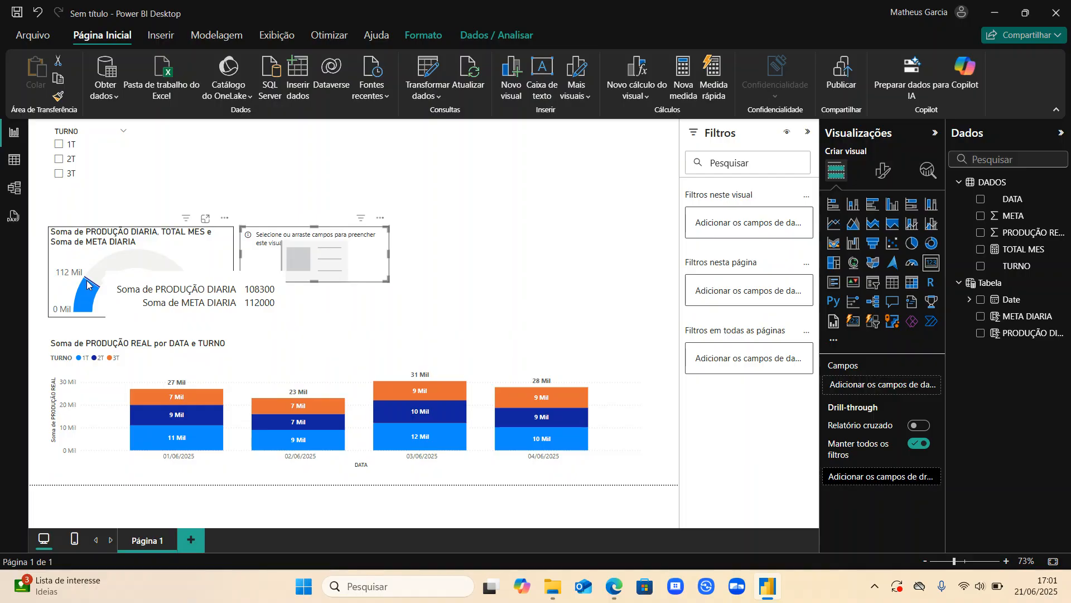
- Create a new measure DELTA = SUM(Tabela[META DIARIA])-SUM(Tabela[PRODUÇÃO DIARIA])
{"action": "left_click", "coordinate": [490, 248]}
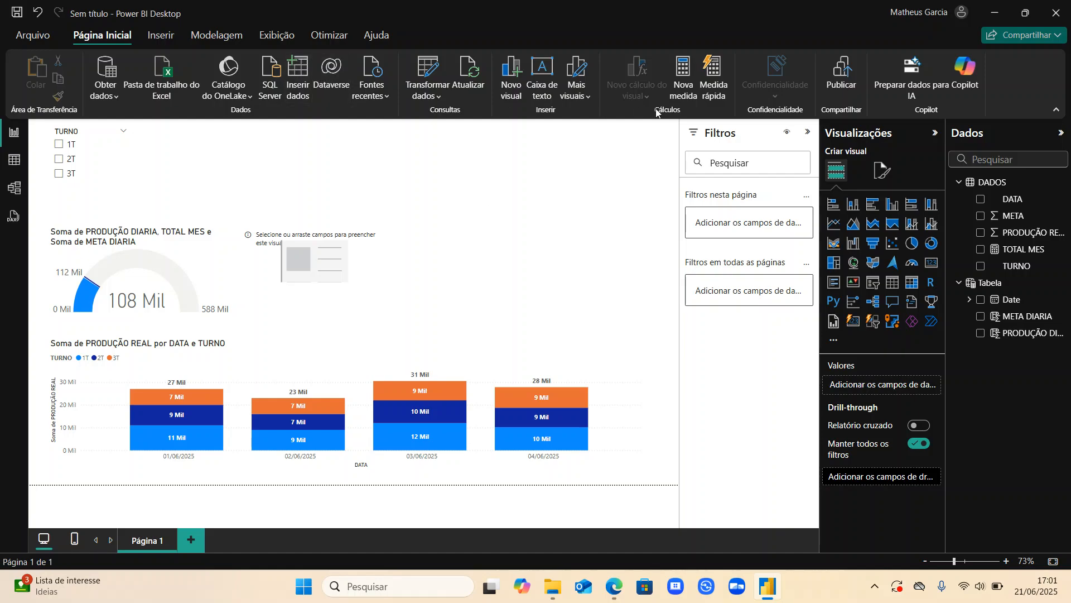
{"action": "left_click", "coordinate": [681, 97]}
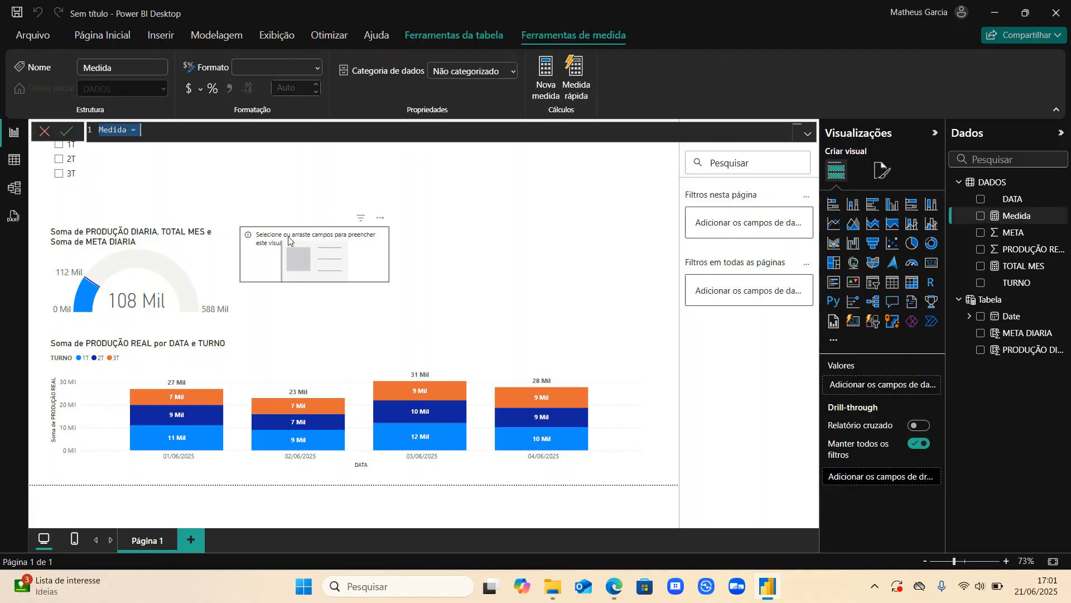
{"action": "type", "text": "DELTA"}
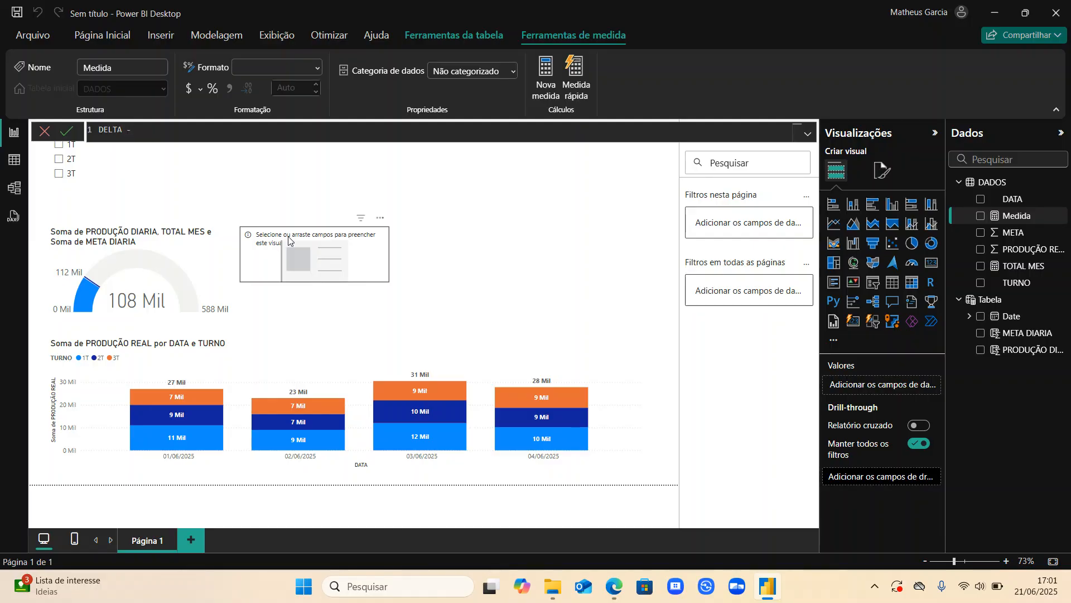
{"action": "type", "text": " = SUM"}
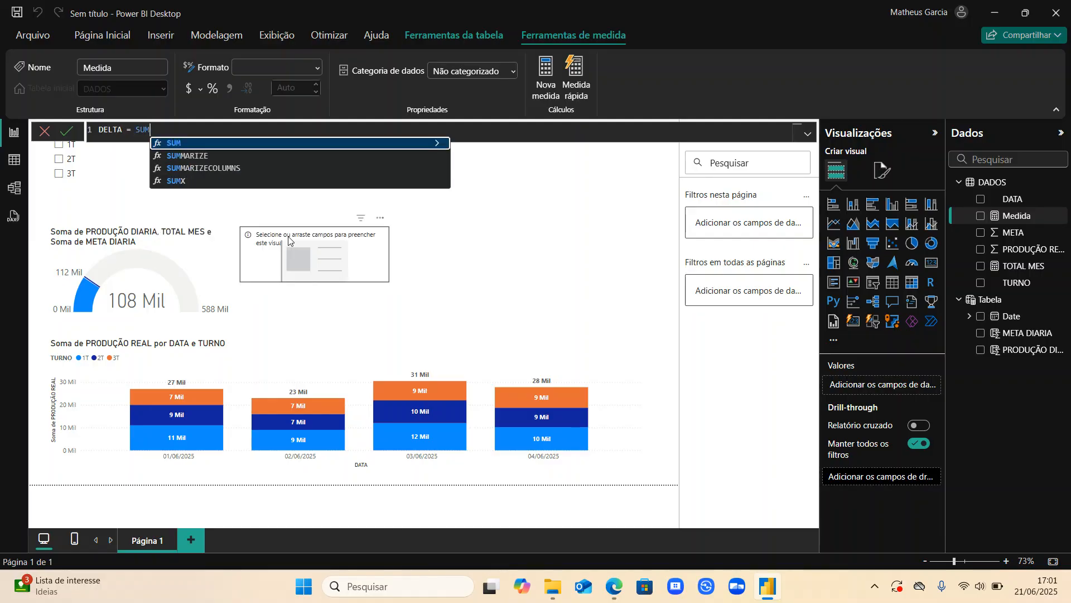
{"action": "type", "text": "(MET"}
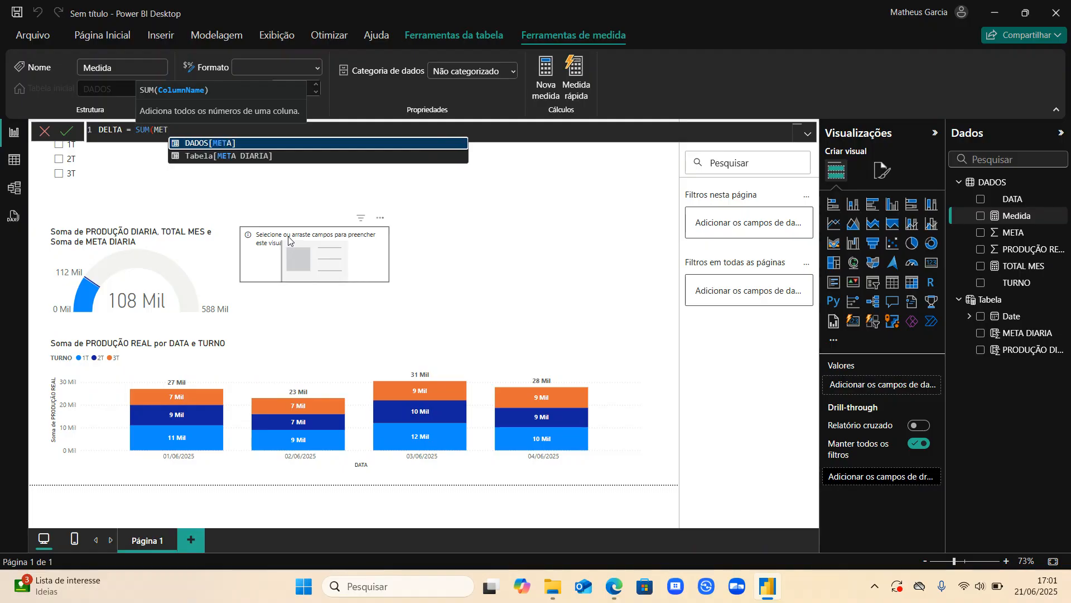
{"action": "key", "text": "Down"}
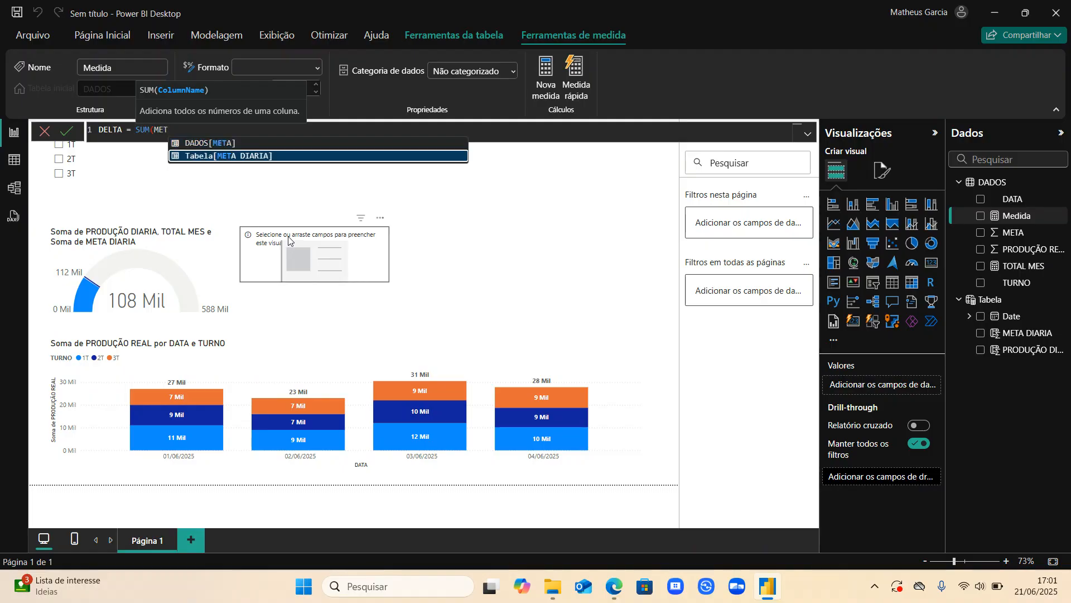
{"action": "key", "text": "Tab"}
{"action": "type", "text": ")"}
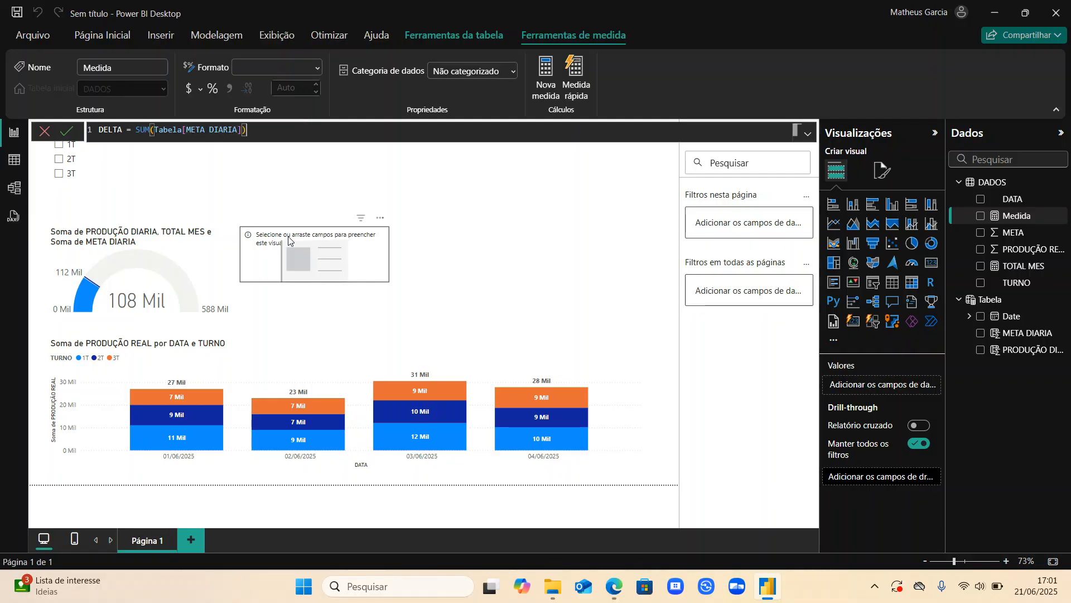
{"action": "type", "text": "-SUM("}
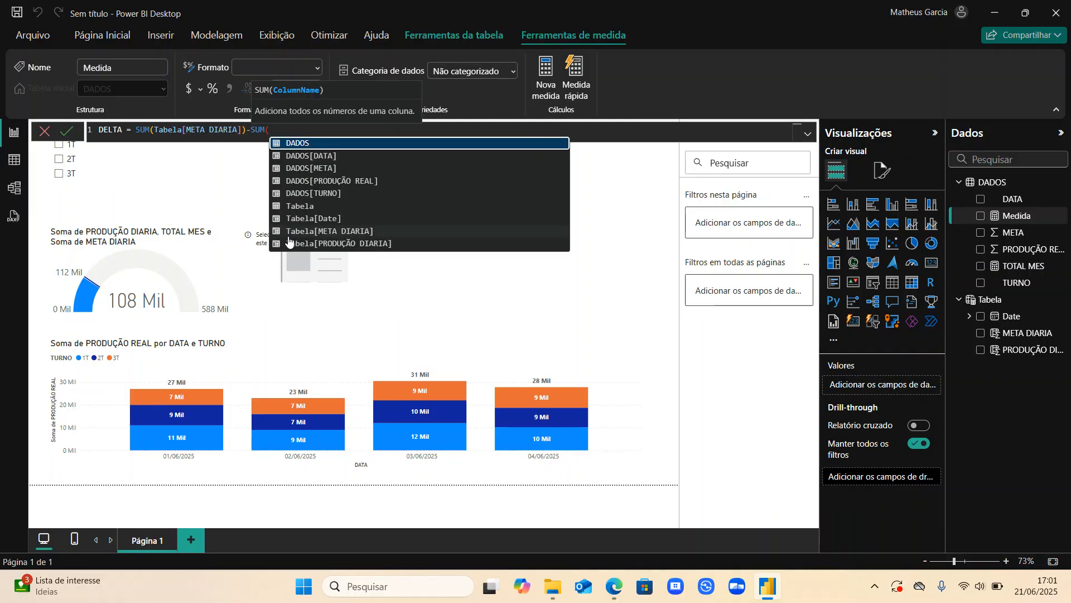
{"action": "type", "text": "PRO"}
{"action": "key", "text": "Down"}
{"action": "key", "text": "Tab"}
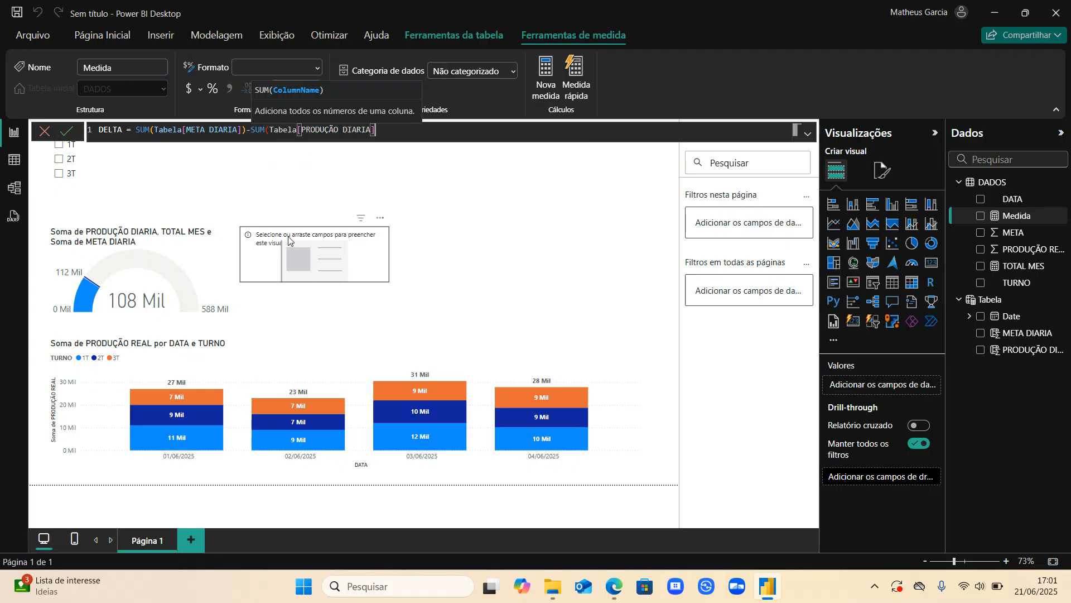
{"action": "type", "text": ")"}
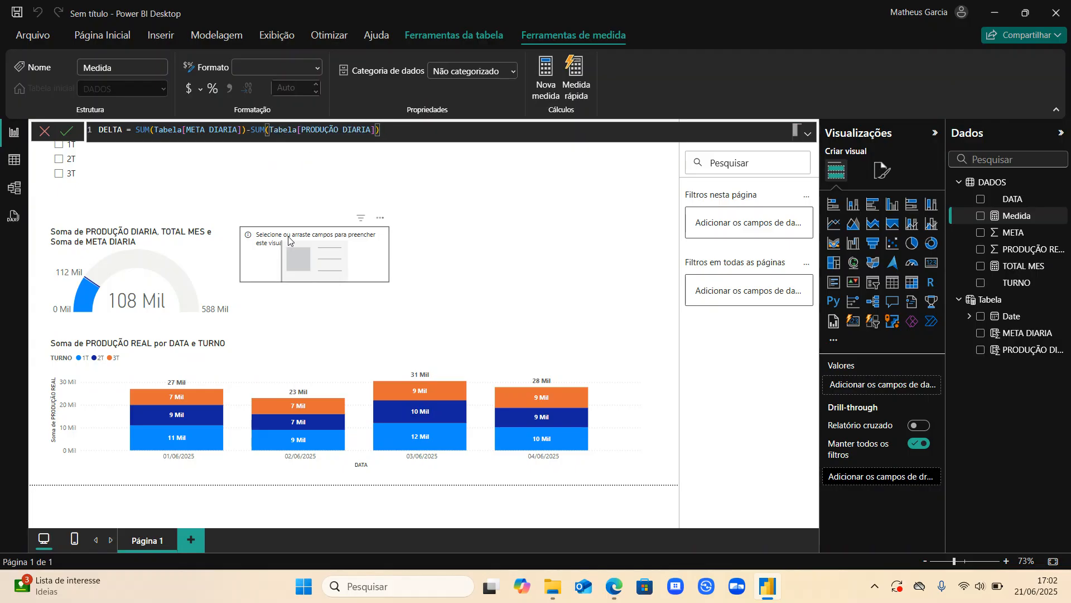
{"action": "key", "text": "Return"}
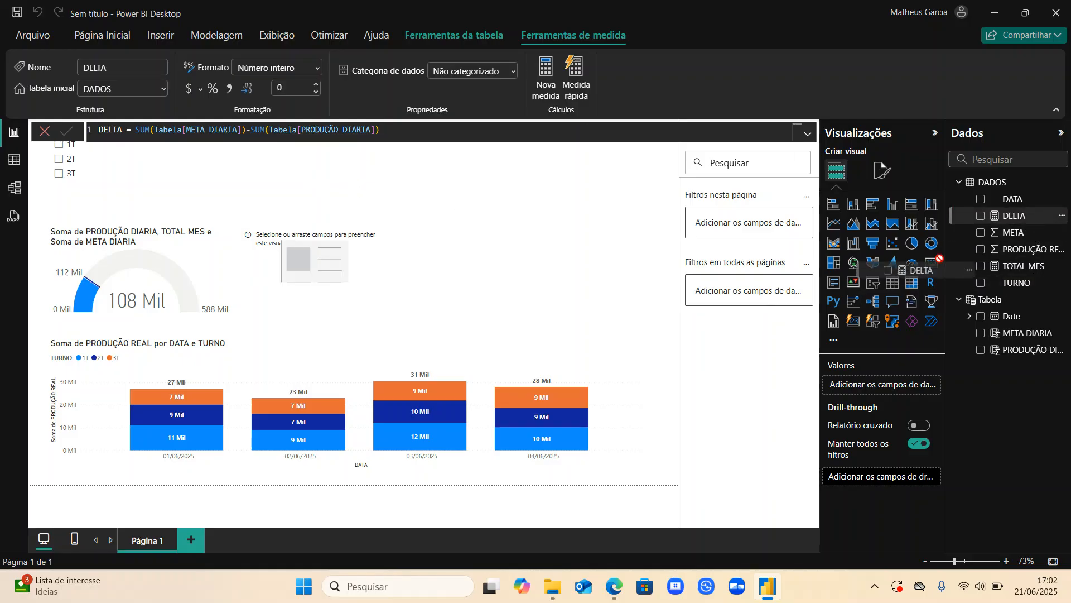
- Assign the DELTA measure to the empty card and change its formula to (SUM(Tabela[META DIARIA])-SUM(Tabela[PRODUÇÃO DIARIA]))*-1
{"action": "left_click", "coordinate": [305, 258]}
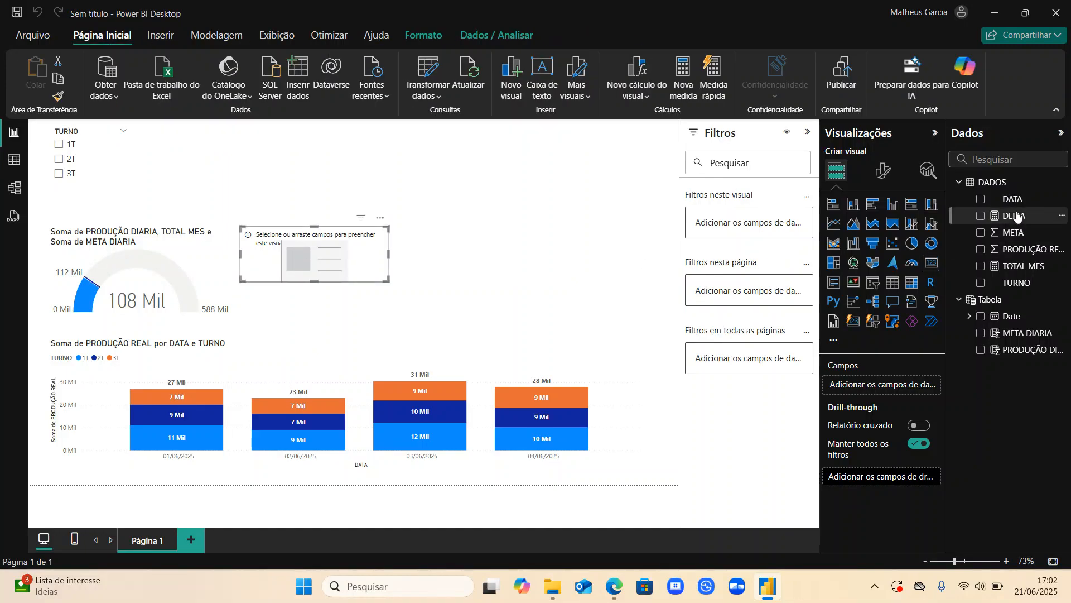
{"action": "left_click_drag", "start_coordinate": [1012, 217], "coordinate": [904, 387]}
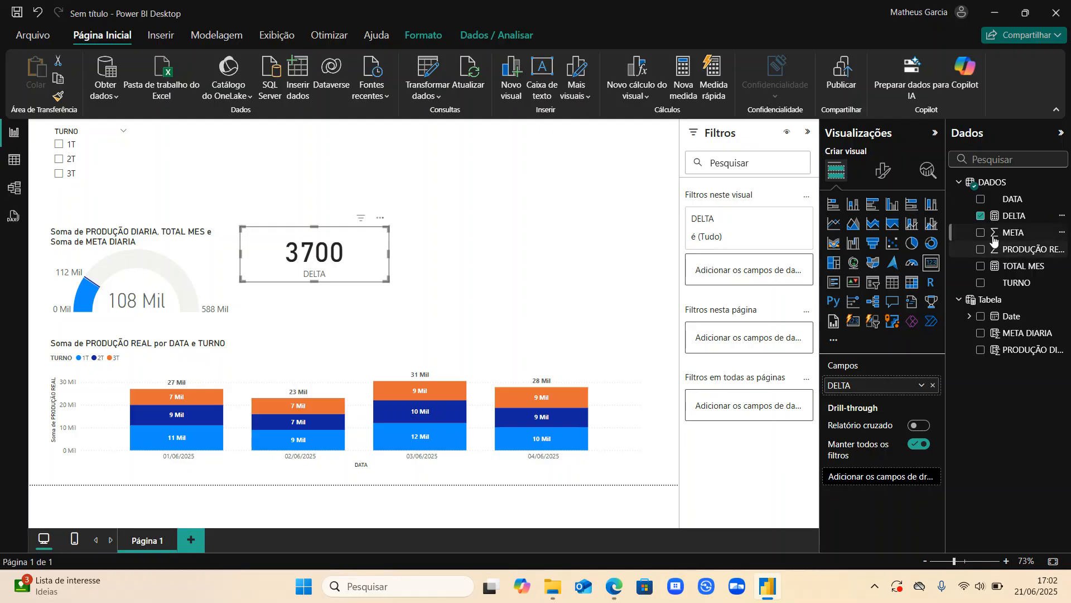
{"action": "left_click", "coordinate": [1013, 217]}
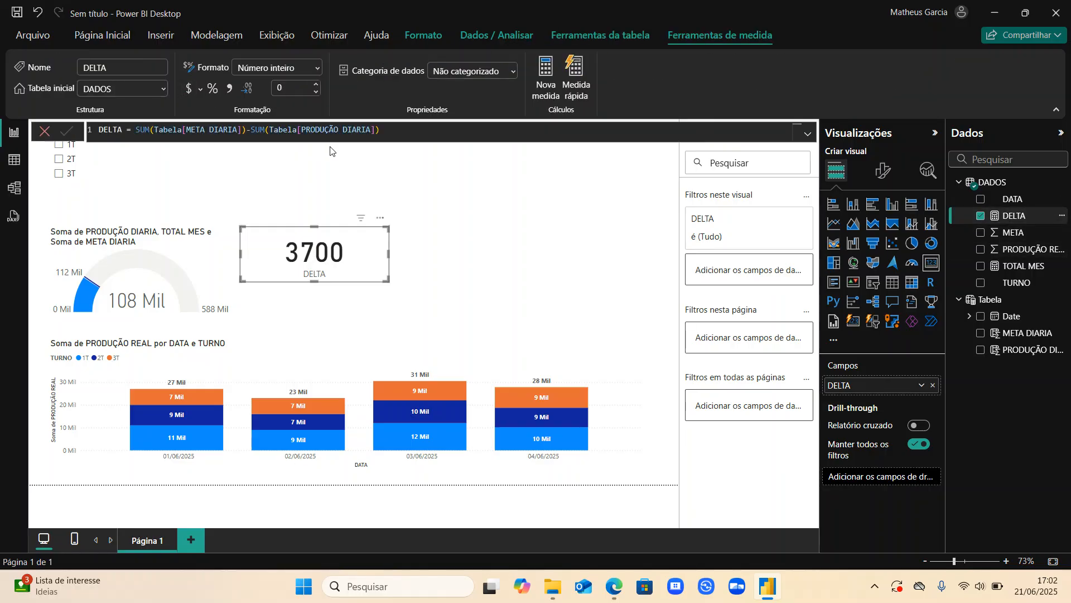
{"action": "left_click", "coordinate": [137, 131]}
{"action": "type", "text": "("}
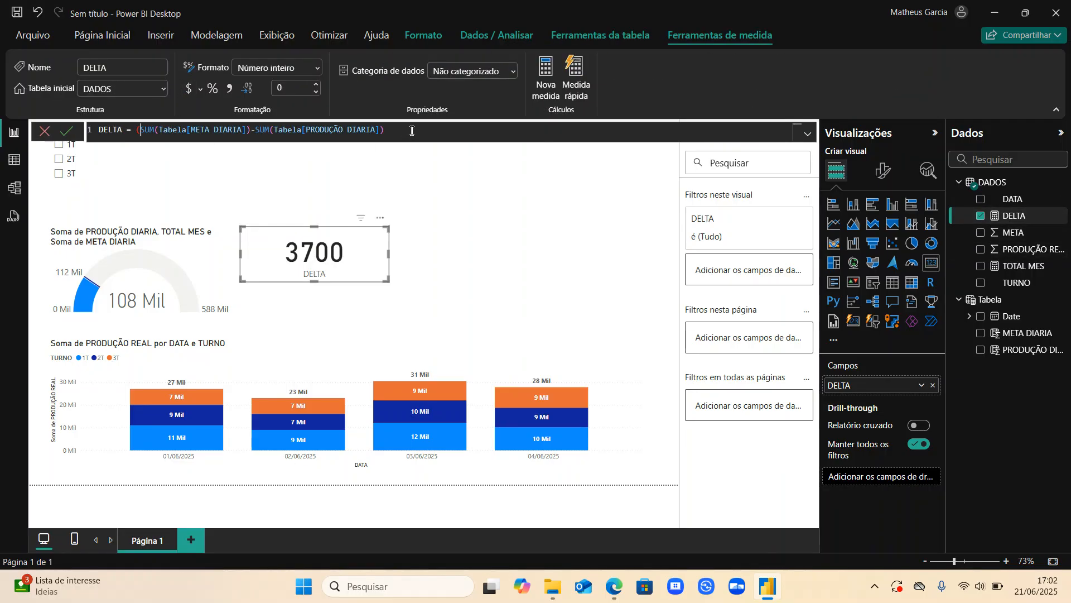
{"action": "left_click", "coordinate": [408, 129]}
{"action": "type", "text": ")*-1"}
{"action": "key", "text": "Return"}
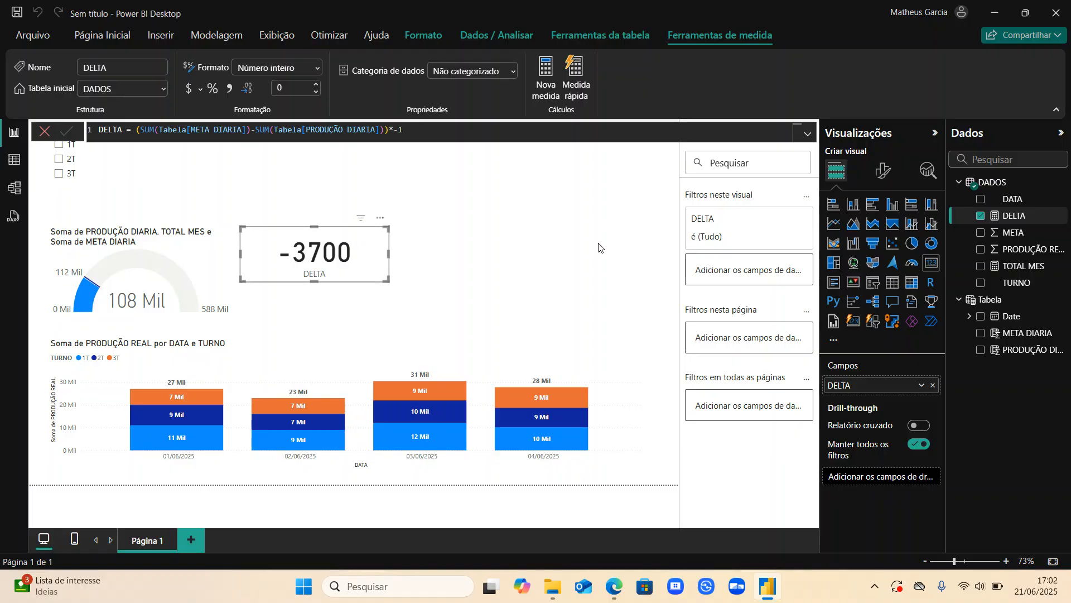
- Turn off the card's category label and give the card the title "DELTA (SALDO MENSAL("
{"action": "left_click", "coordinate": [885, 176]}
{"action": "left_click", "coordinate": [922, 304]}
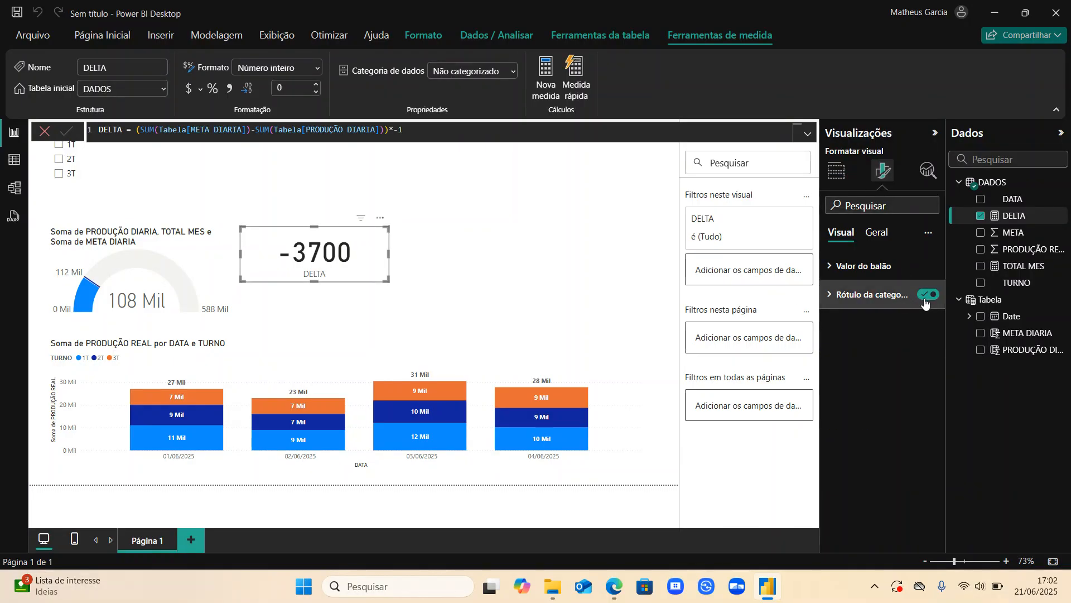
{"action": "left_click", "coordinate": [876, 232]}
{"action": "left_click", "coordinate": [926, 294]}
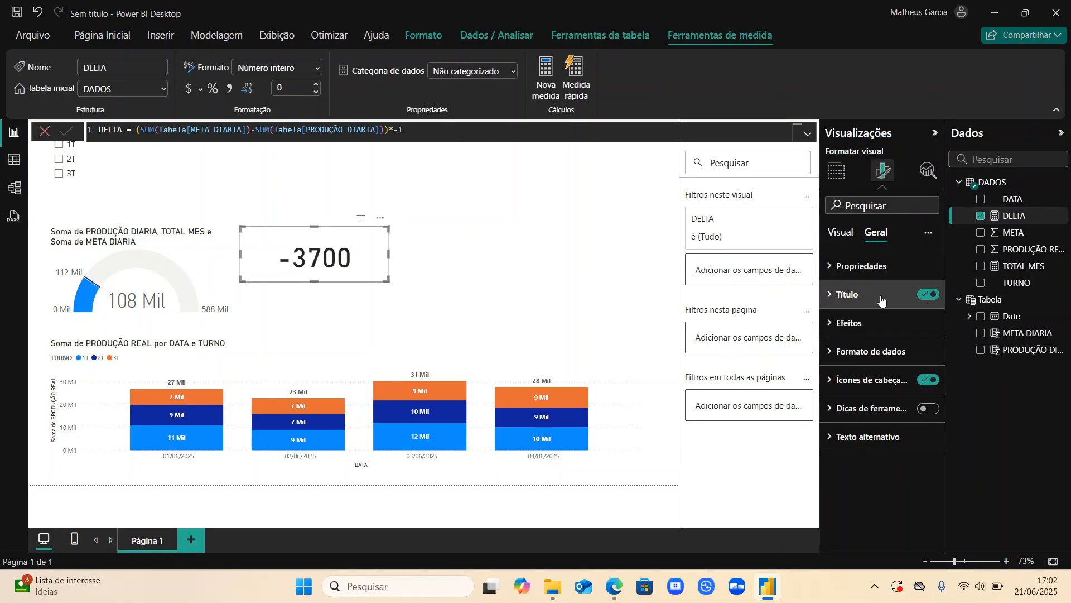
{"action": "left_click", "coordinate": [848, 364]}
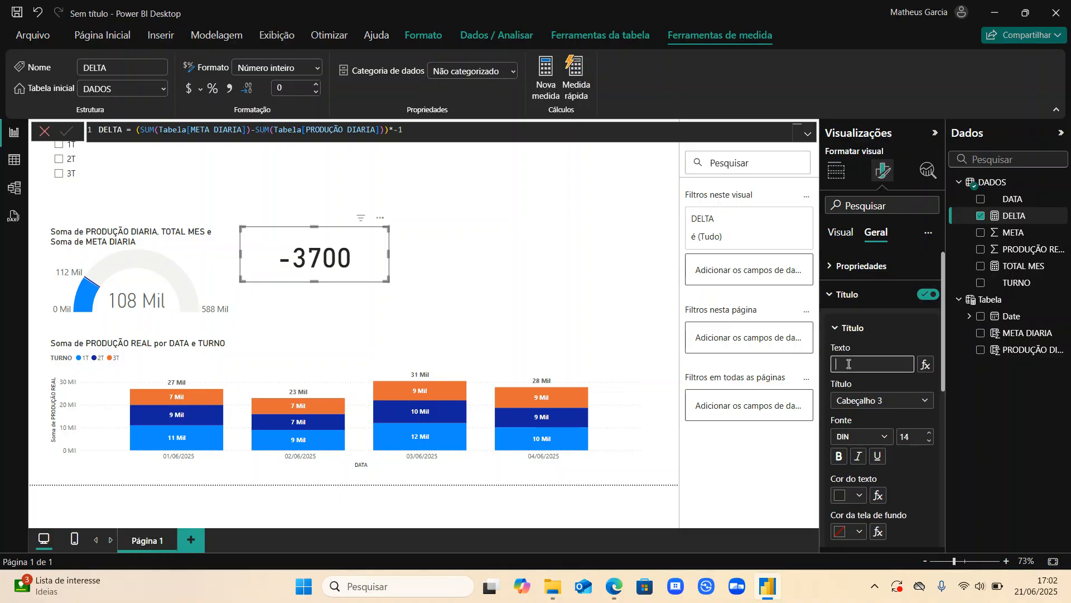
{"action": "type", "text": "DELTA (SAL"}
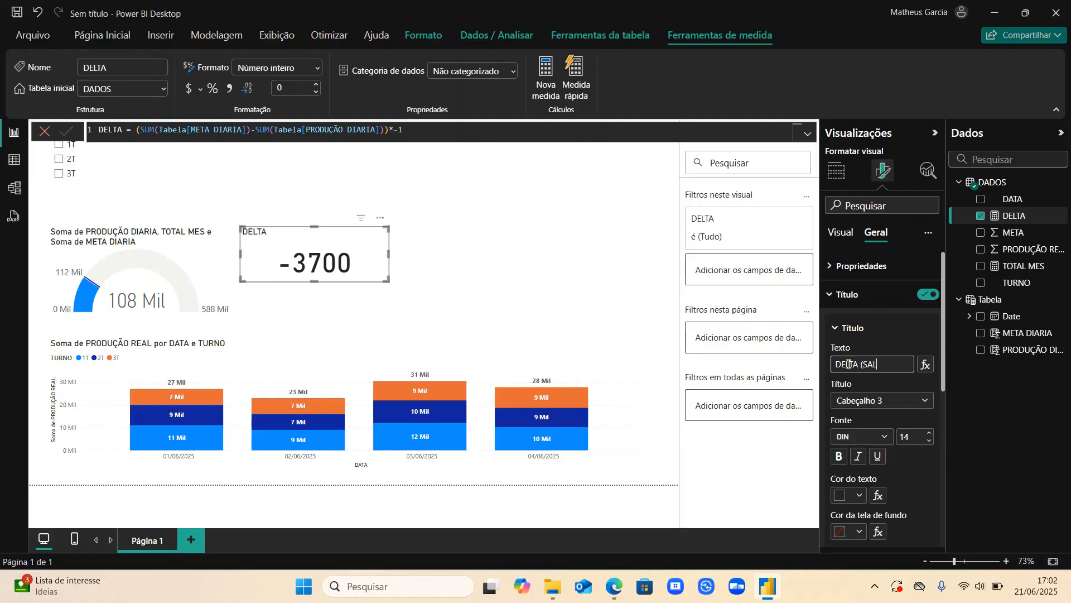
{"action": "type", "text": "DO MENSAL"}
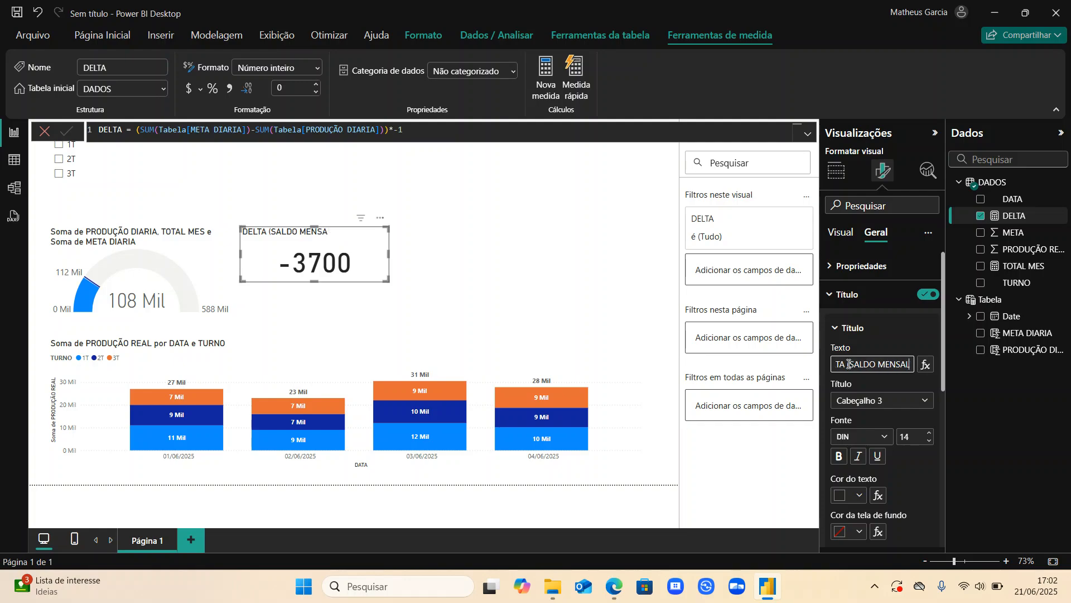
{"action": "type", "text": "("}
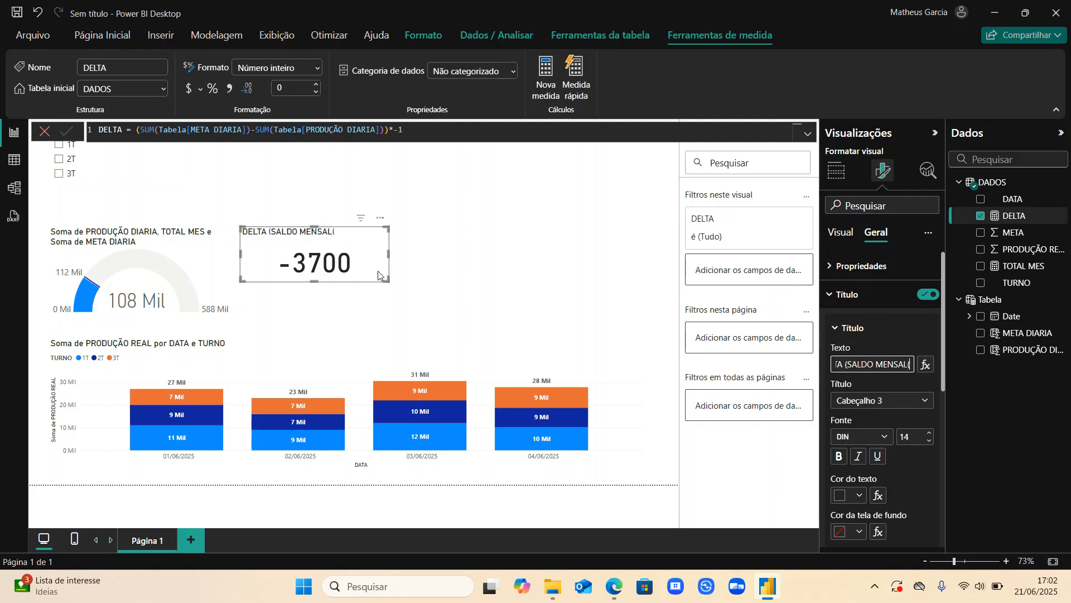
- Center the card's title horizontally and set its font size to 15
{"action": "scroll", "coordinate": [861, 401], "scroll_direction": "down", "scroll_amount": 3}
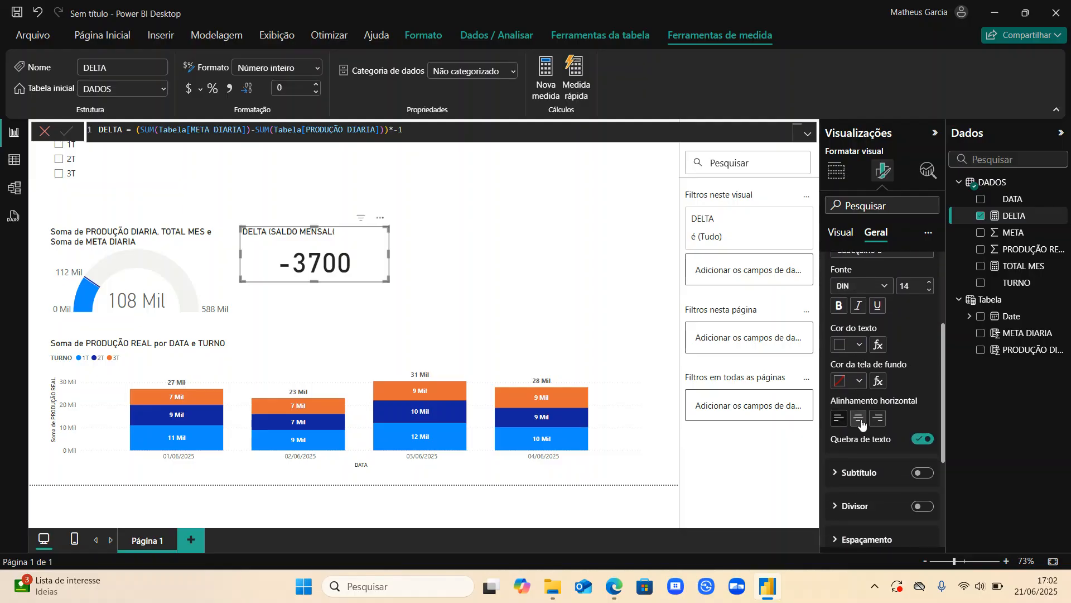
{"action": "left_click", "coordinate": [858, 418]}
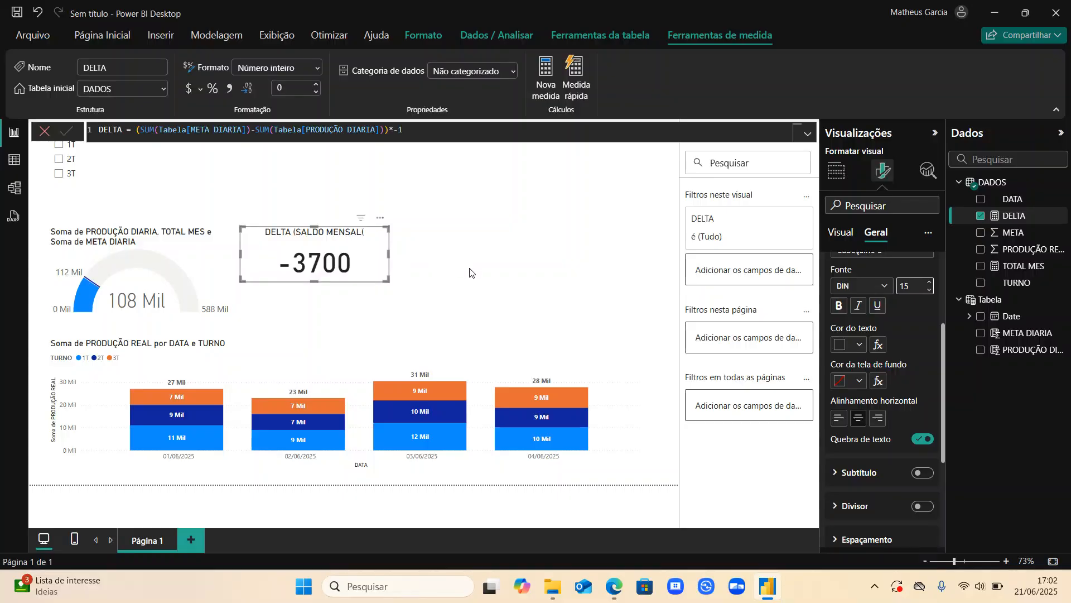
{"action": "left_click", "coordinate": [517, 283]}
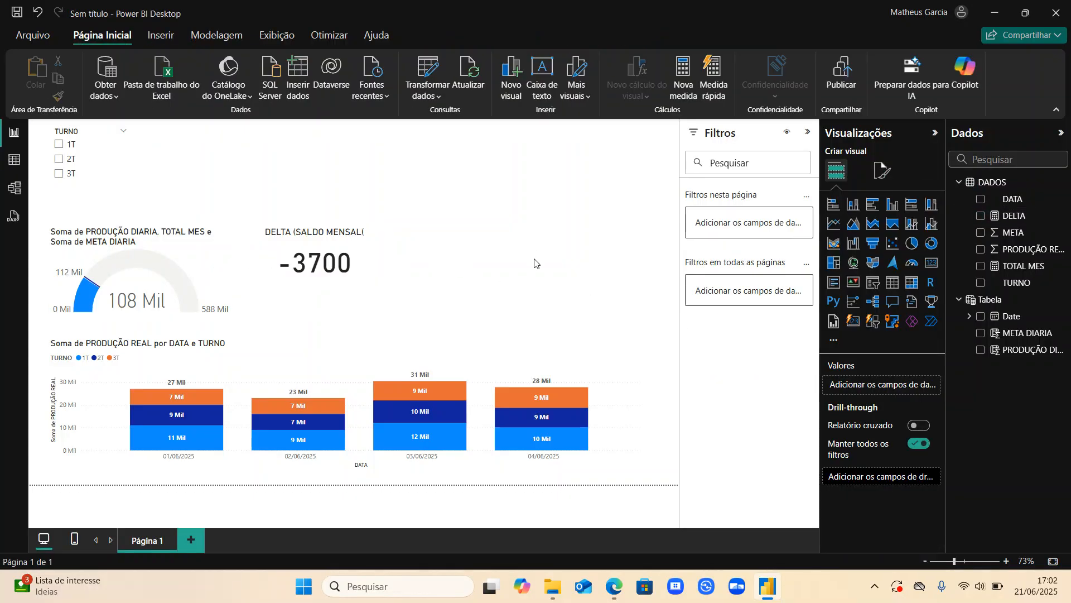
- With the filters pane collapsed, test cross-filtering from the 01/06/2025 column and inspect the fields assigned to the gauge
{"action": "left_click", "coordinate": [807, 132]}
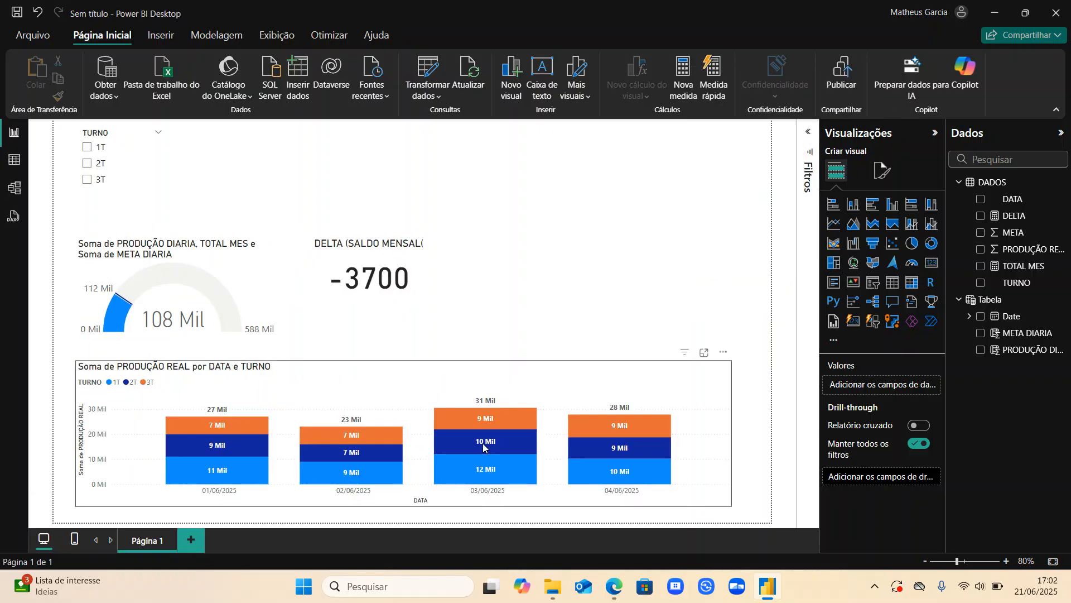
{"action": "left_click", "coordinate": [227, 494]}
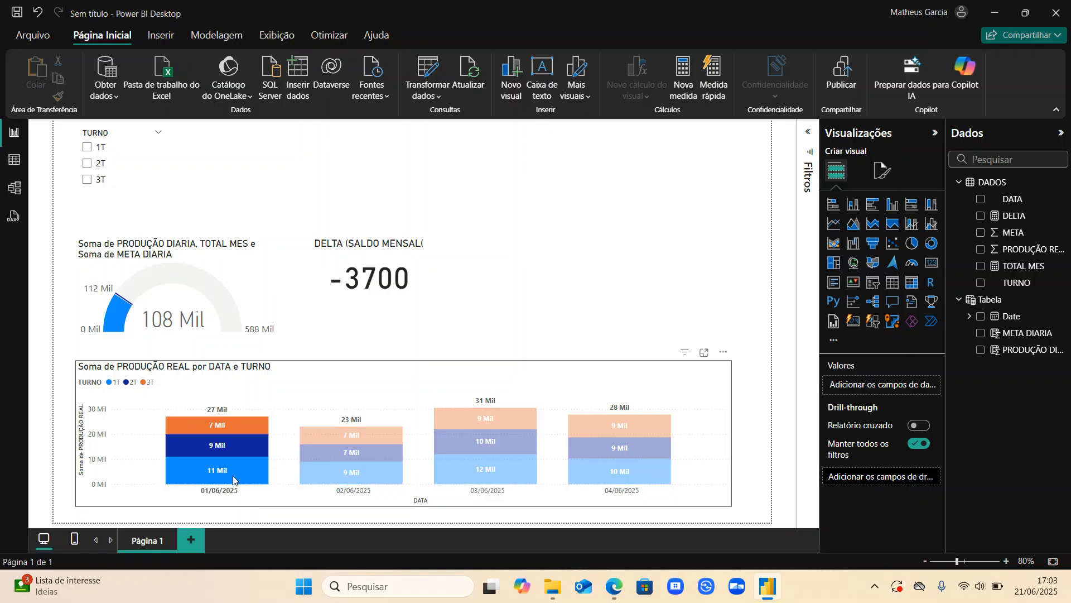
{"action": "left_click", "coordinate": [230, 493]}
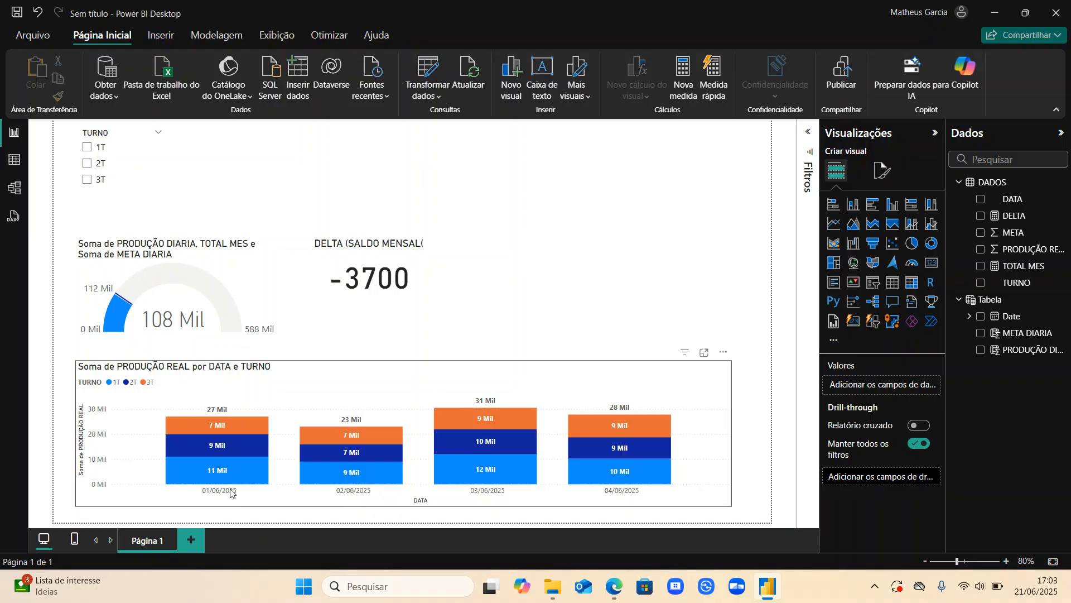
{"action": "left_click", "coordinate": [252, 290]}
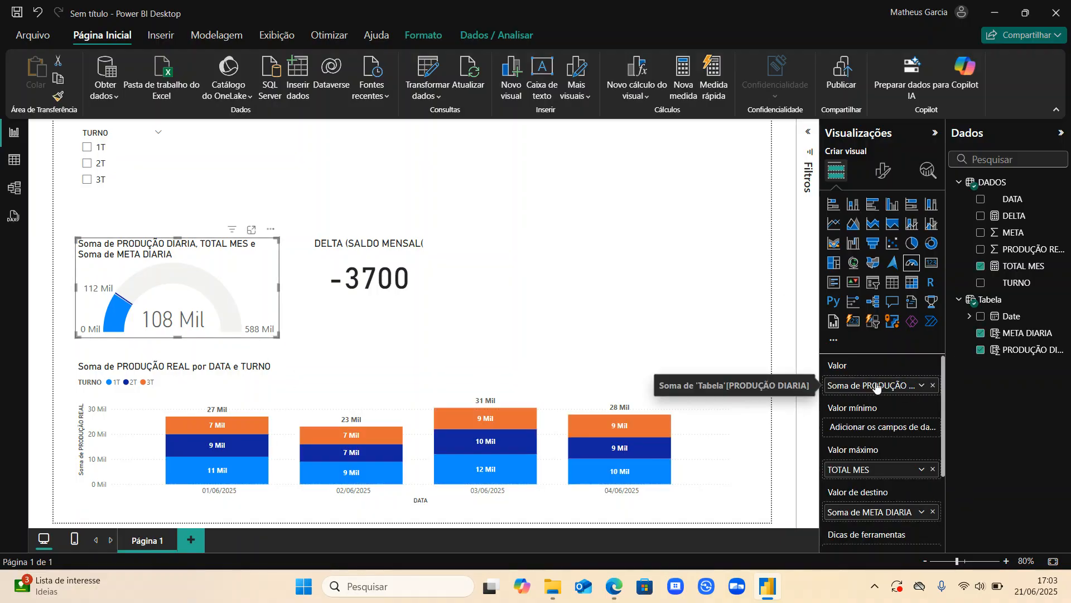
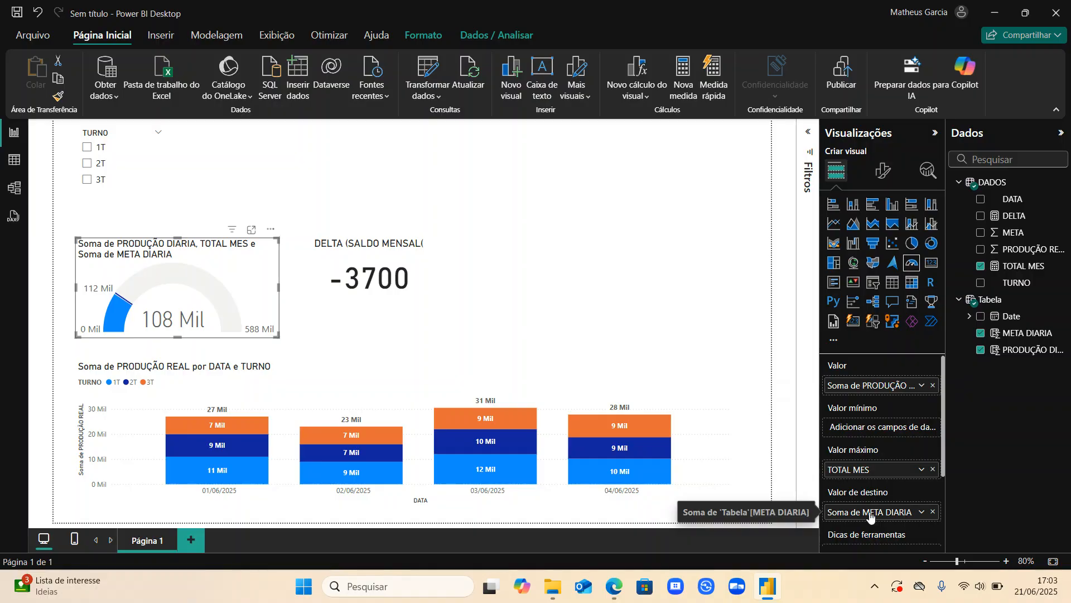
- Replace DATA on the stacked column chart's X axis with Date from Tabela, using the plain Date instead of the date hierarchy
{"action": "left_click", "coordinate": [463, 387]}
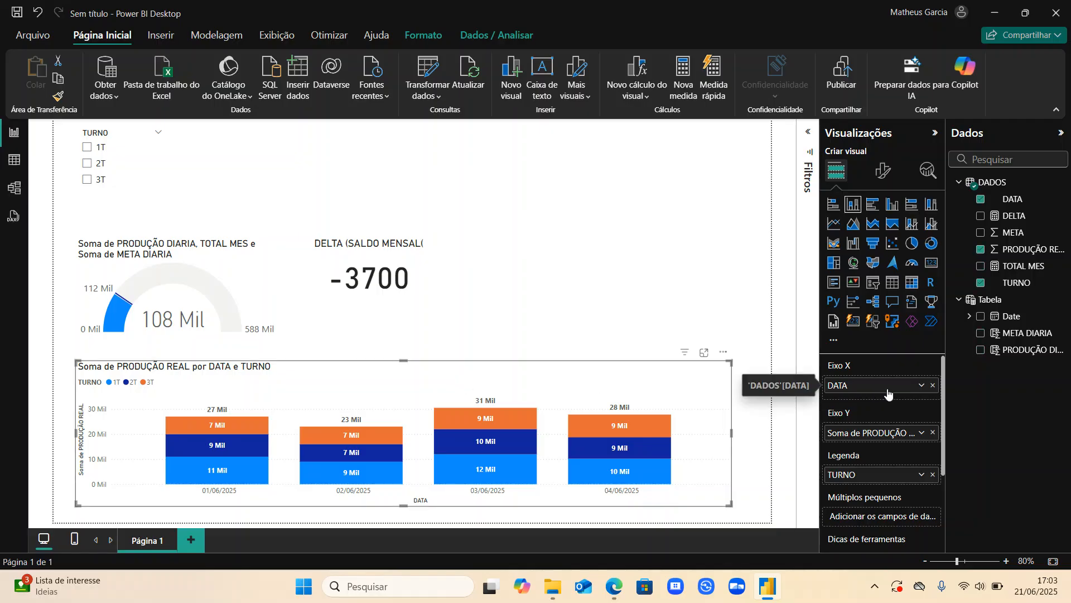
{"action": "left_click", "coordinate": [934, 385]}
{"action": "left_click_drag", "start_coordinate": [1011, 316], "coordinate": [893, 394]}
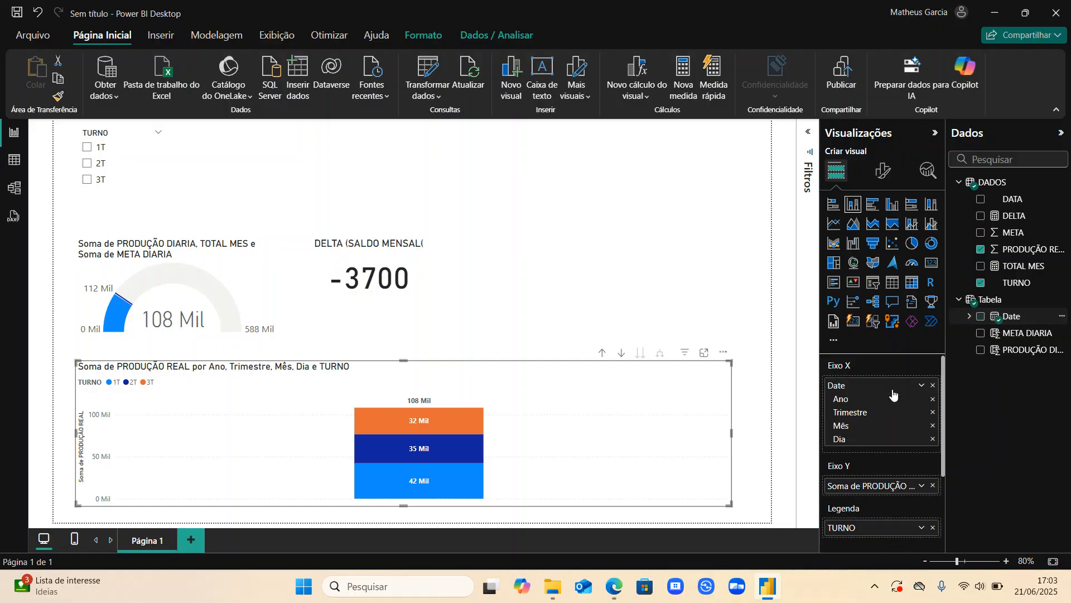
{"action": "left_click", "coordinate": [922, 385]}
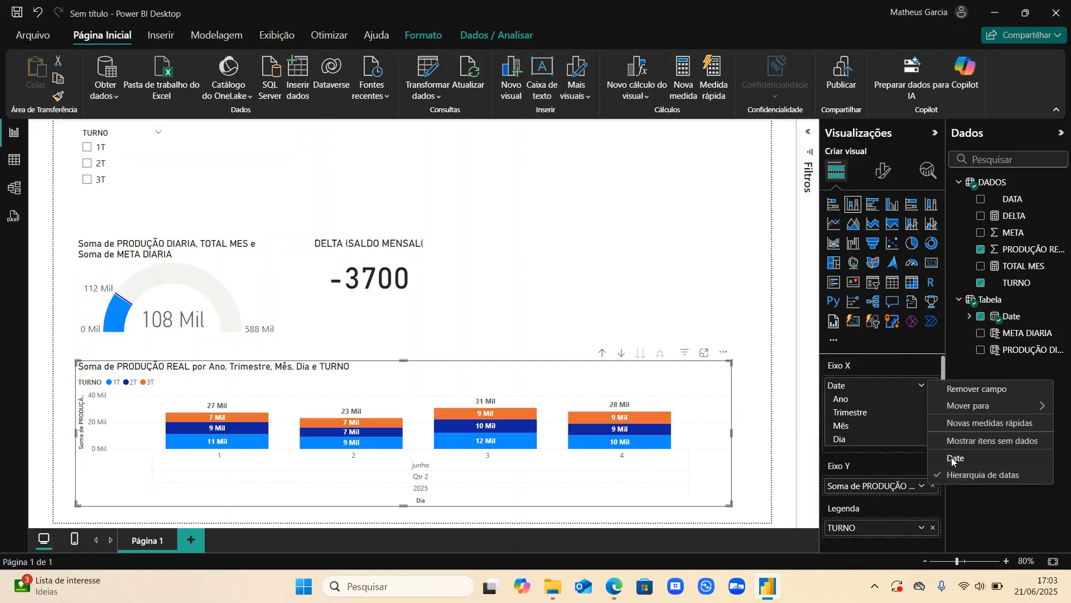
{"action": "left_click", "coordinate": [953, 458]}
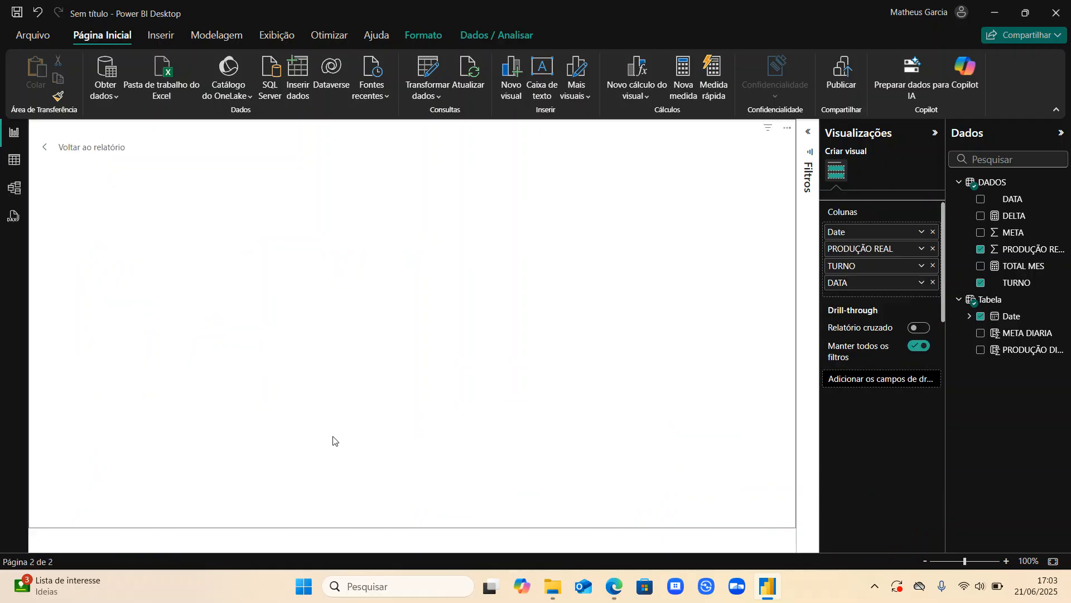
{"action": "left_click", "coordinate": [99, 148]}
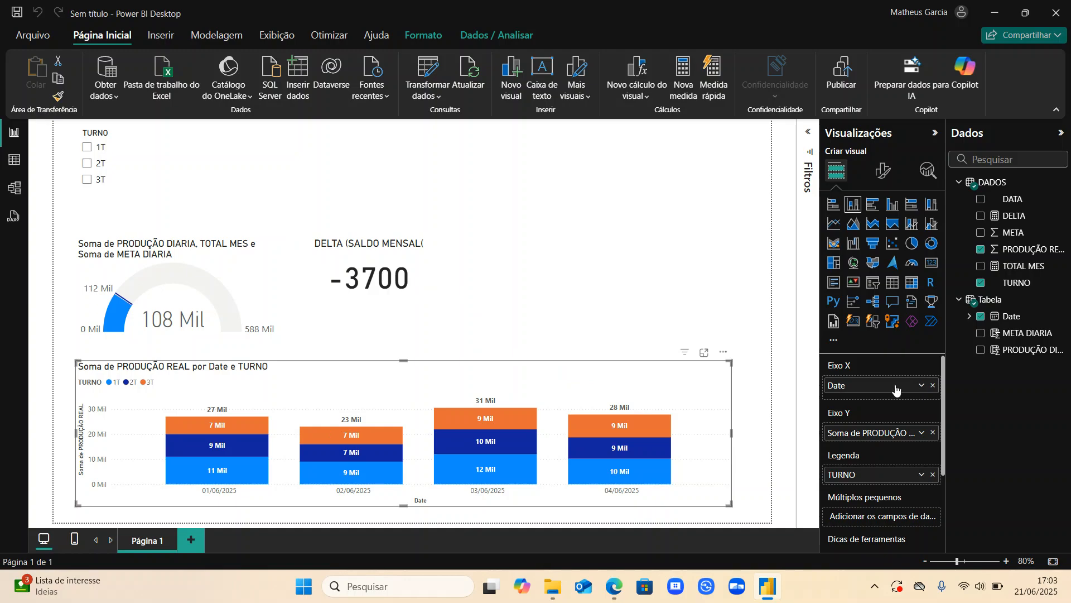
{"action": "left_click", "coordinate": [167, 283]}
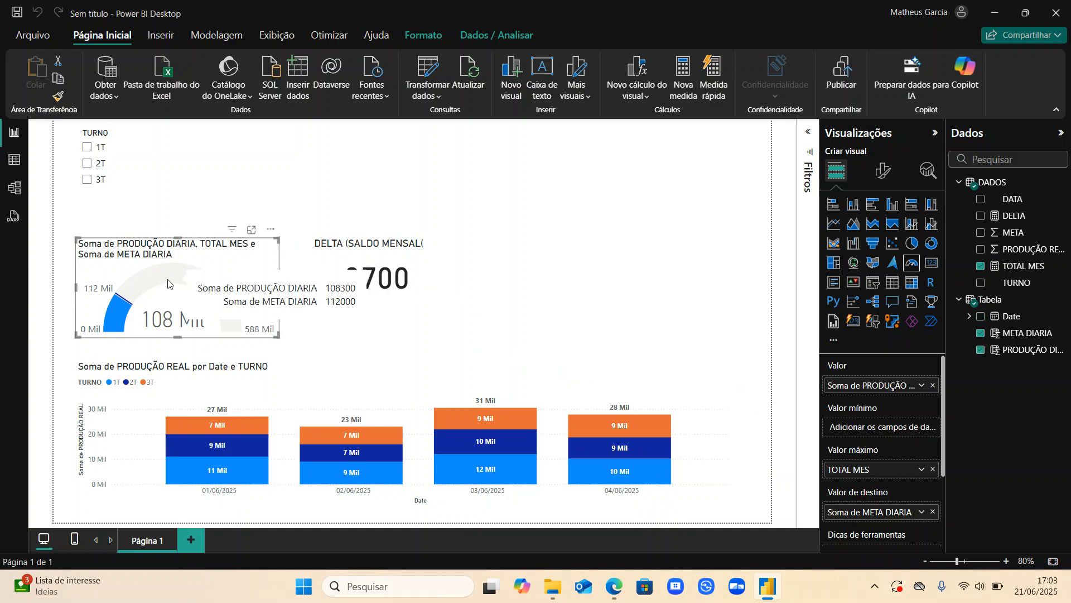
{"action": "left_click", "coordinate": [363, 410]}
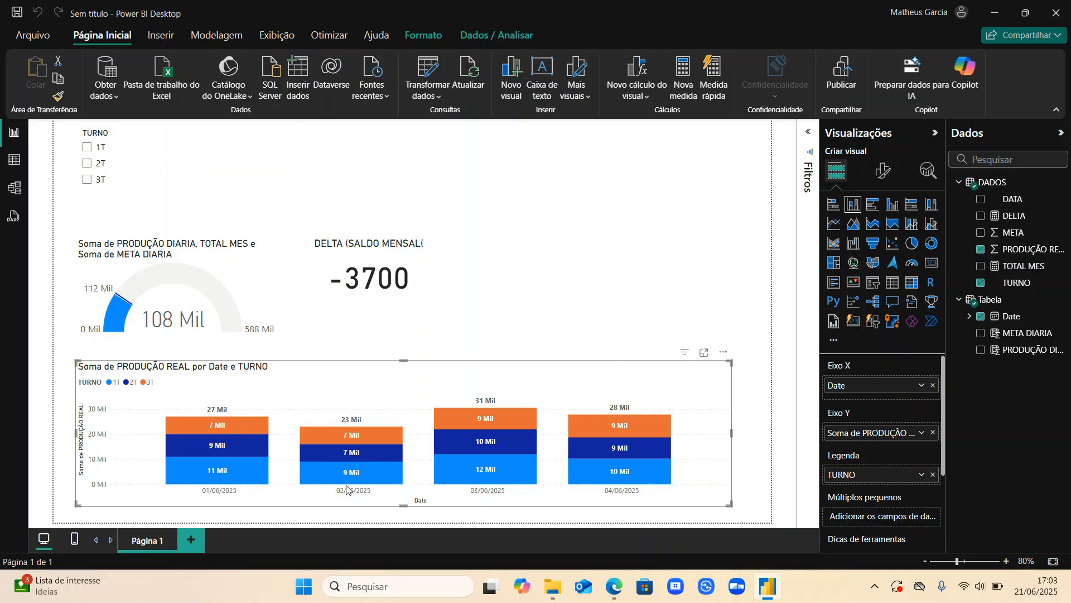
- Add a slicer that uses Date from Tabela, narrowed so it occupies the area above and to the right of the DELTA card
{"action": "left_click", "coordinate": [572, 304]}
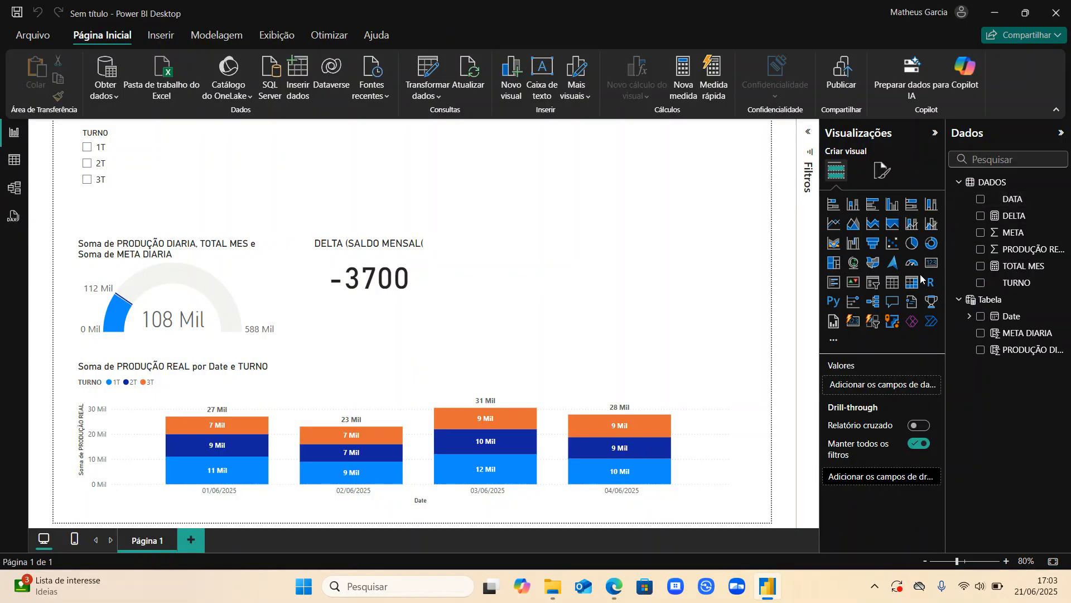
{"action": "left_click", "coordinate": [874, 284]}
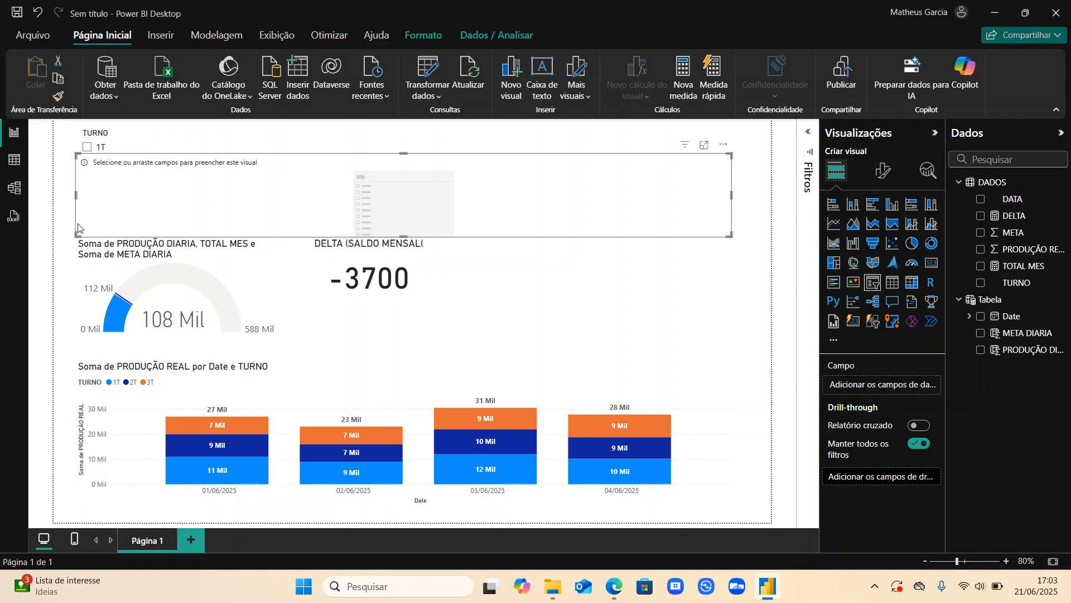
{"action": "left_click_drag", "start_coordinate": [77, 228], "coordinate": [500, 263]}
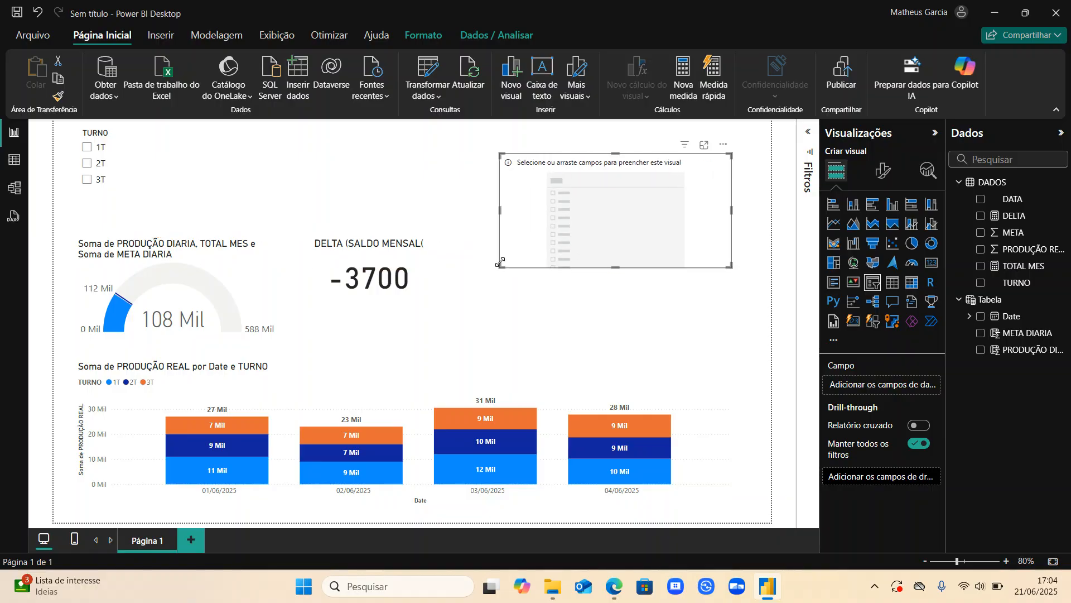
{"action": "left_click_drag", "start_coordinate": [1023, 319], "coordinate": [865, 387]}
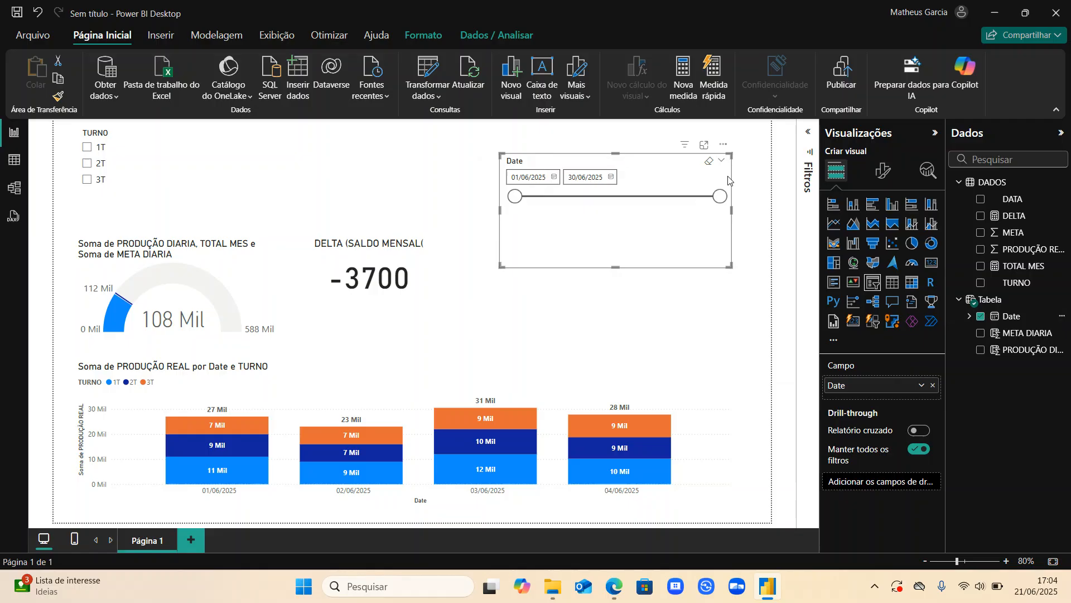
- Test the Date slicer by ending its range at 01/06/2025, and restore the end date to 30/06/2025
{"action": "left_click_drag", "start_coordinate": [721, 196], "coordinate": [516, 195]}
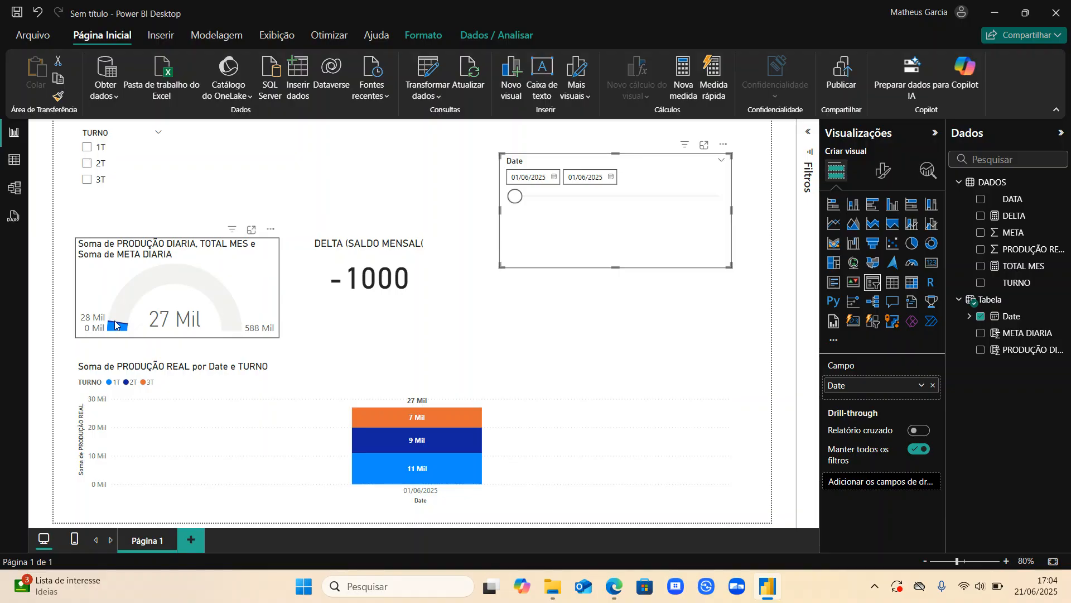
{"action": "left_click_drag", "start_coordinate": [518, 201], "coordinate": [720, 196]}
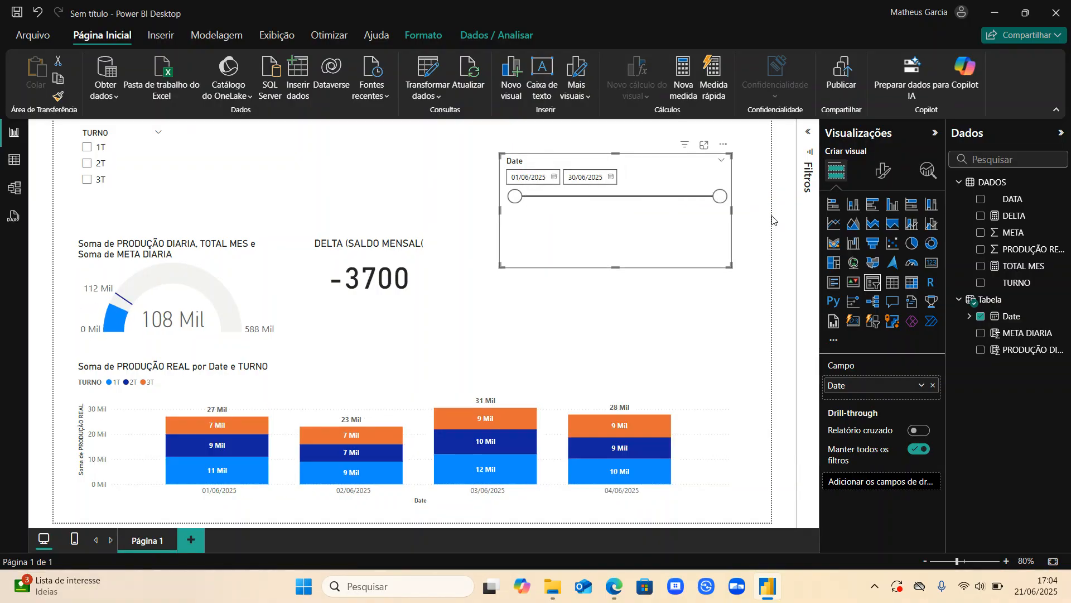
{"action": "left_click", "coordinate": [479, 453]}
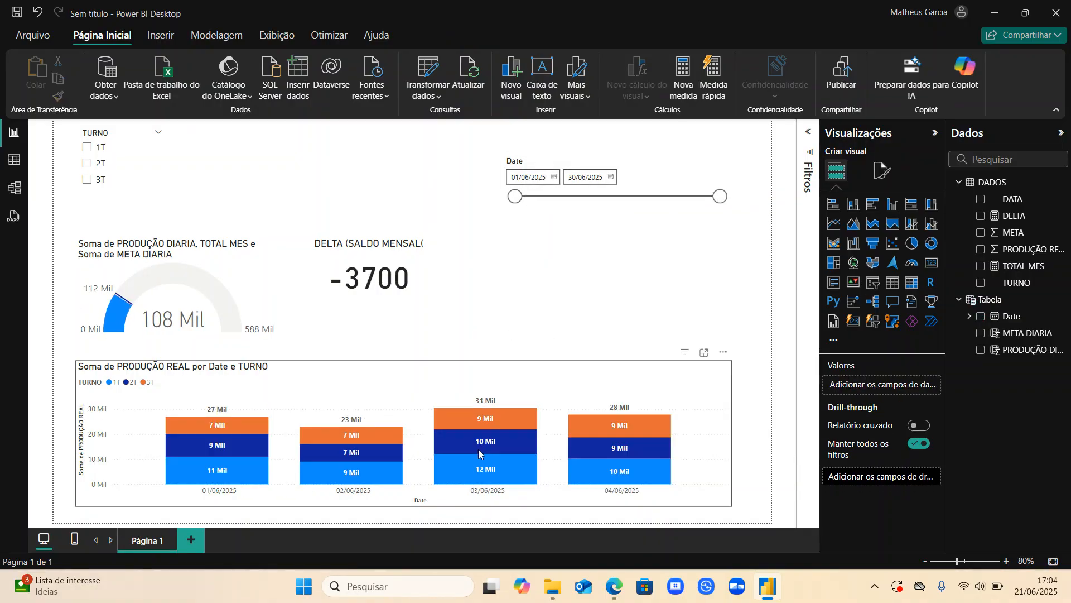
- View the records behind the column chart's 03/06/2025 1T and 04/06/2025 3T segments, returning to the report after each
{"action": "left_click", "coordinate": [477, 483]}
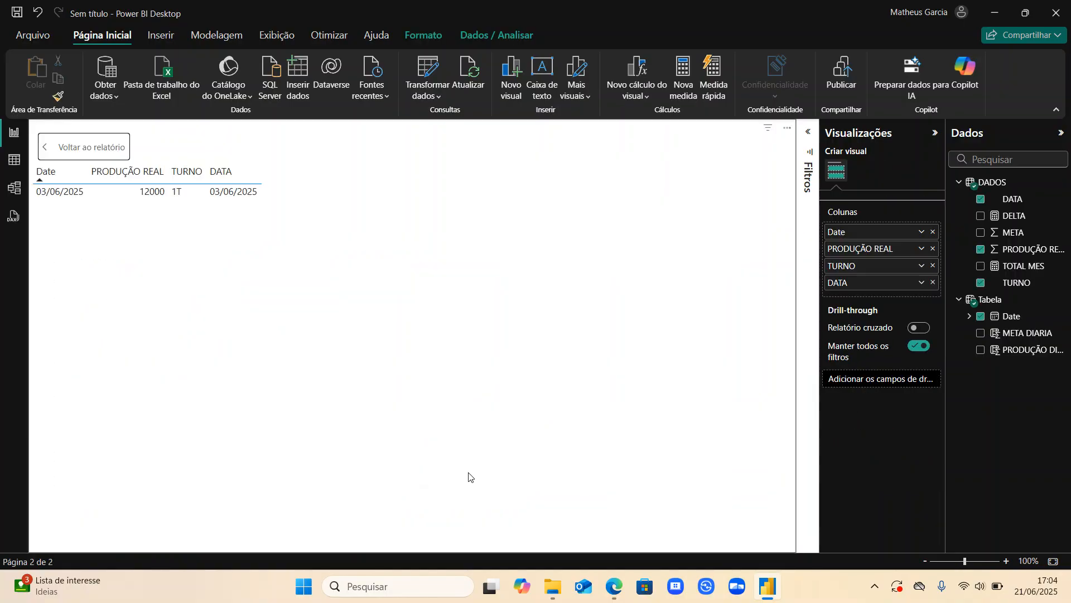
{"action": "left_click", "coordinate": [67, 152]}
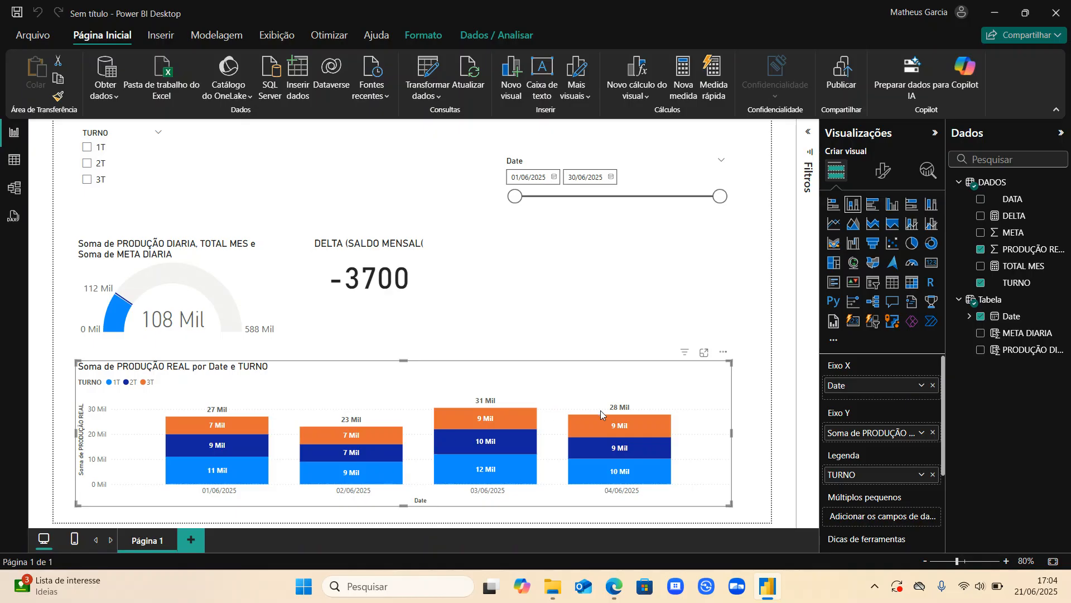
{"action": "left_click", "coordinate": [618, 425]}
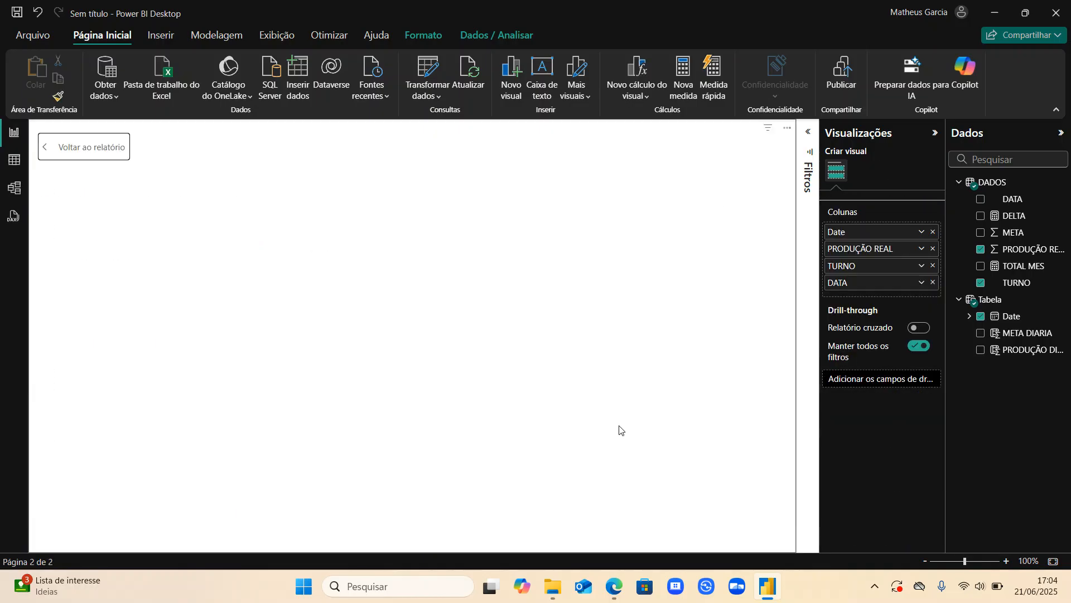
{"action": "left_click", "coordinate": [57, 154]}
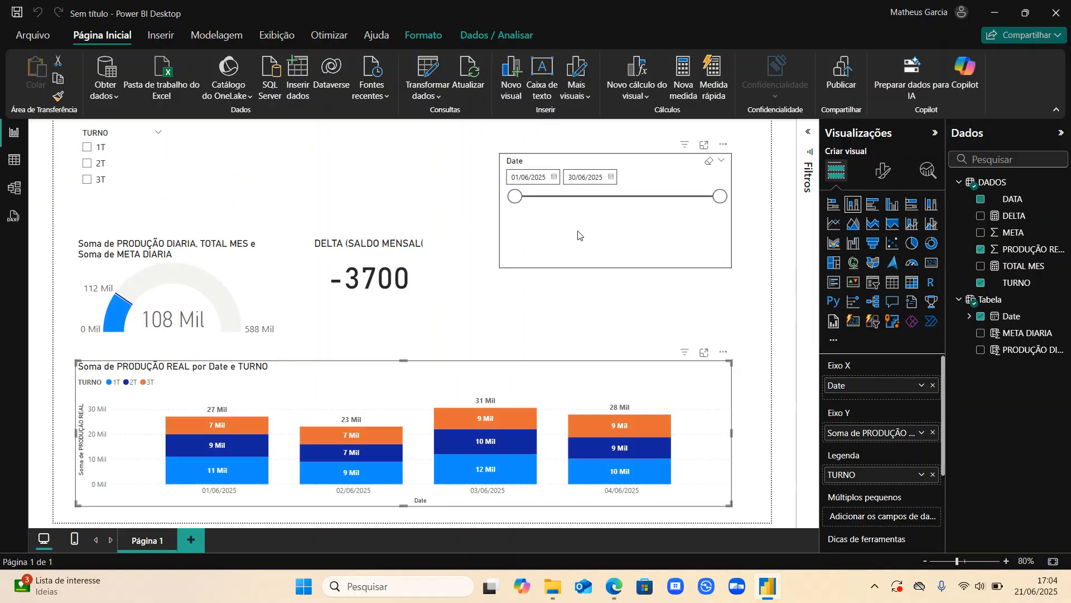
- Reduce the Date slicer's height and move it up level with the TURNO slicer
{"action": "left_click", "coordinate": [612, 265]}
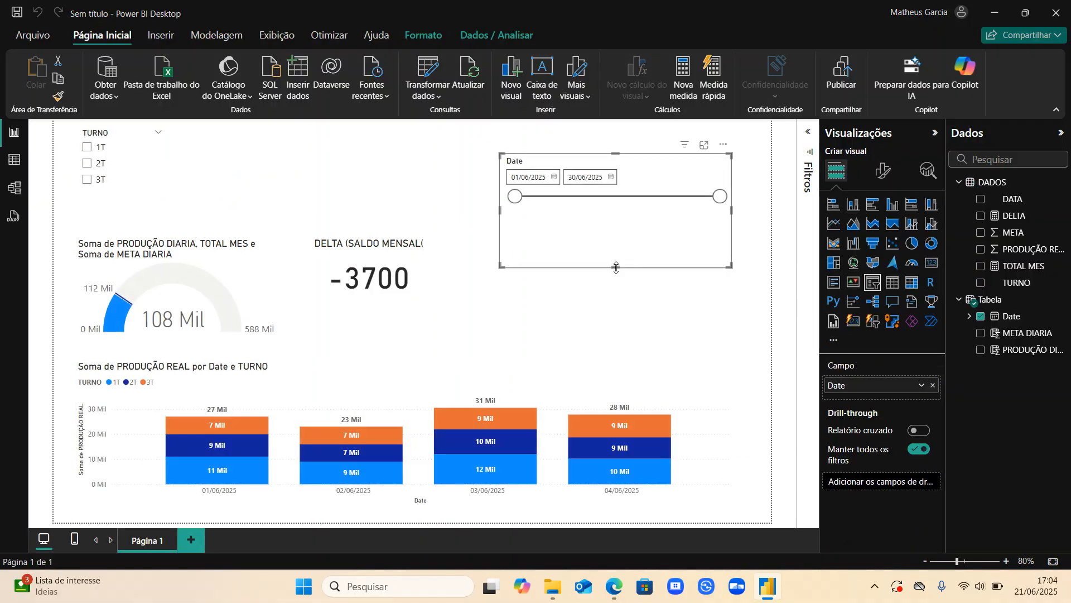
{"action": "left_click_drag", "start_coordinate": [614, 267], "coordinate": [655, 149]}
{"action": "left_click", "coordinate": [651, 233]}
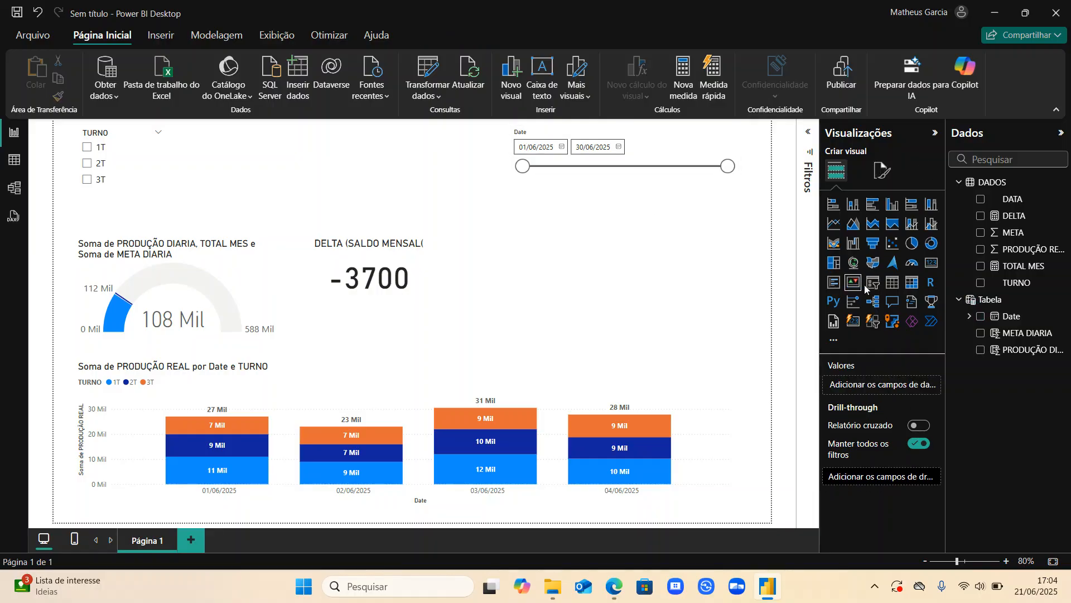
- Add a matrix beside the DELTA card with Date from Tabela as rows and PRODUÇÃO DIARIA as values
{"action": "left_click", "coordinate": [912, 282]}
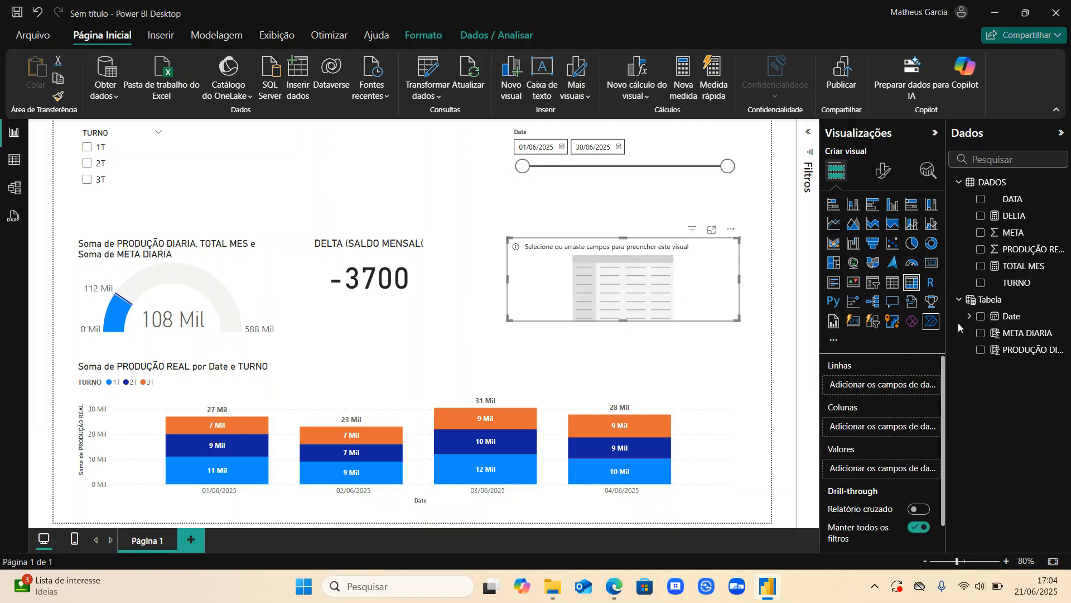
{"action": "left_click_drag", "start_coordinate": [1011, 317], "coordinate": [900, 394]}
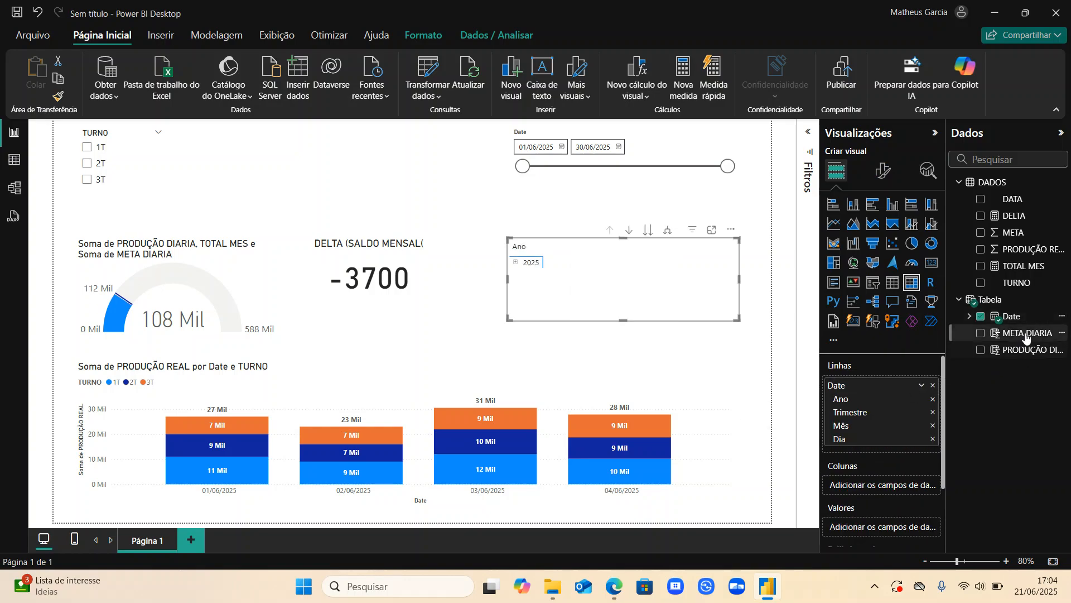
{"action": "left_click_drag", "start_coordinate": [1023, 350], "coordinate": [892, 527]}
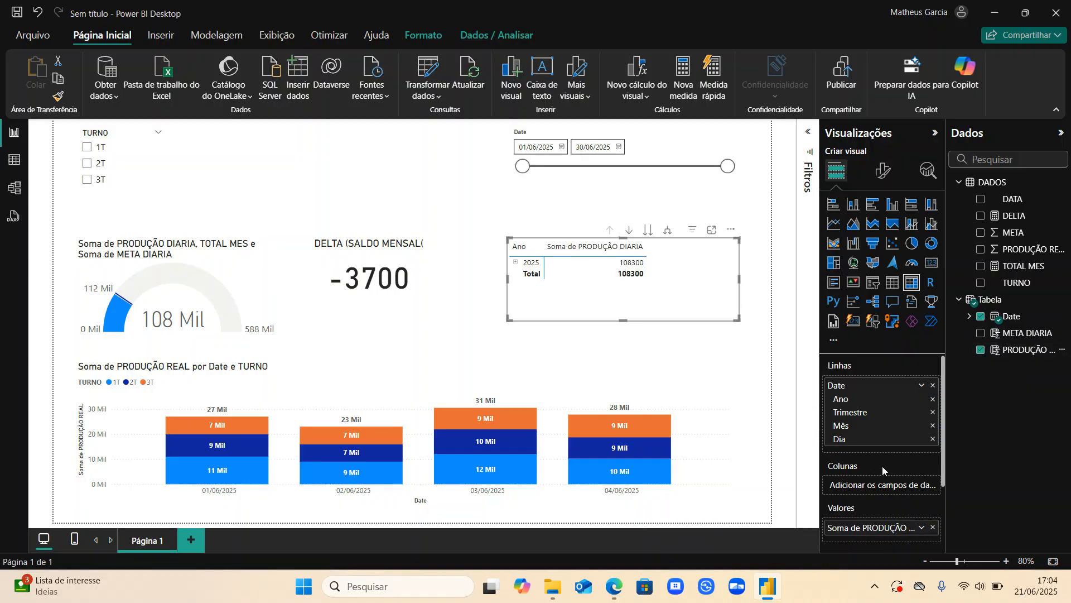
- Switch the matrix's row field from the date hierarchy to the plain Date
{"action": "scroll", "coordinate": [882, 466], "scroll_direction": "down", "scroll_amount": 2}
{"action": "scroll", "coordinate": [882, 467], "scroll_direction": "up", "scroll_amount": 1}
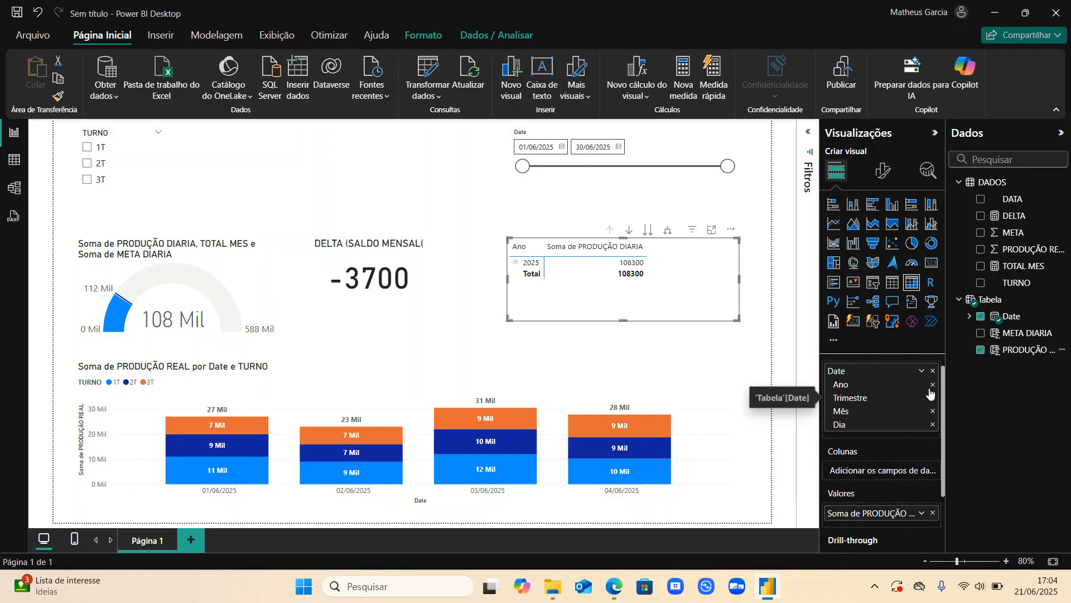
{"action": "left_click", "coordinate": [922, 372]}
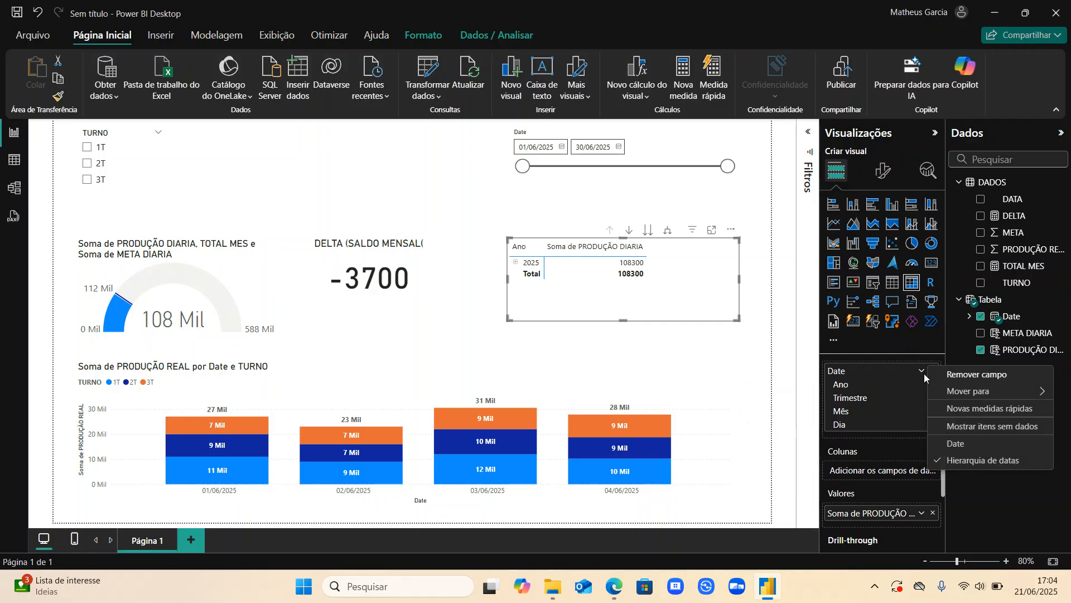
{"action": "left_click", "coordinate": [947, 444]}
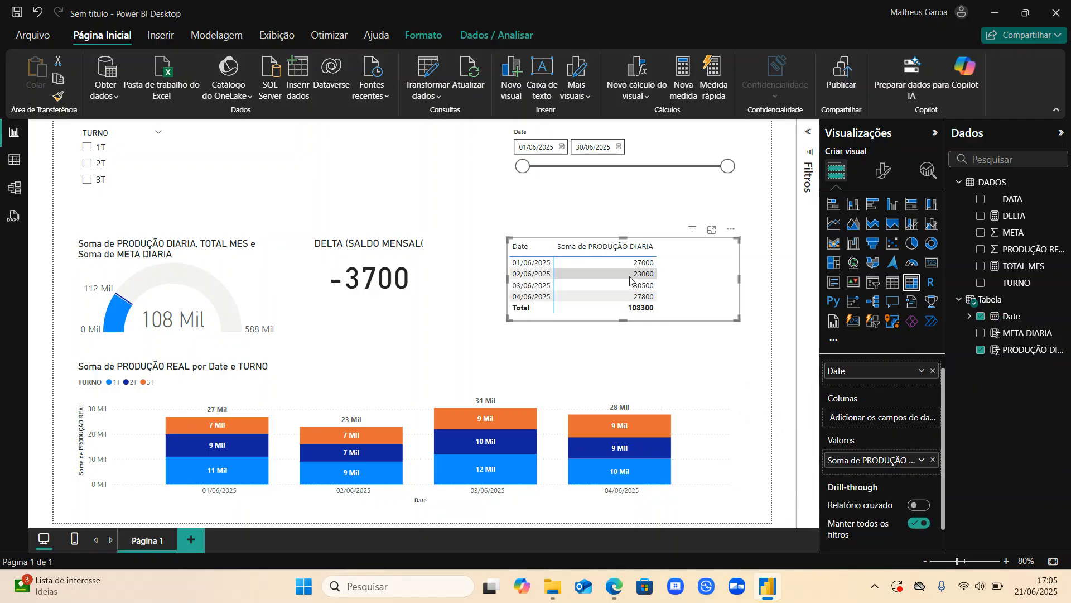
- Test cross-filtering from the matrix rows 04/06/2025, 03/06/2025, 02/06/2025 and 01/06/2025, and clear the selection
{"action": "left_click", "coordinate": [537, 298]}
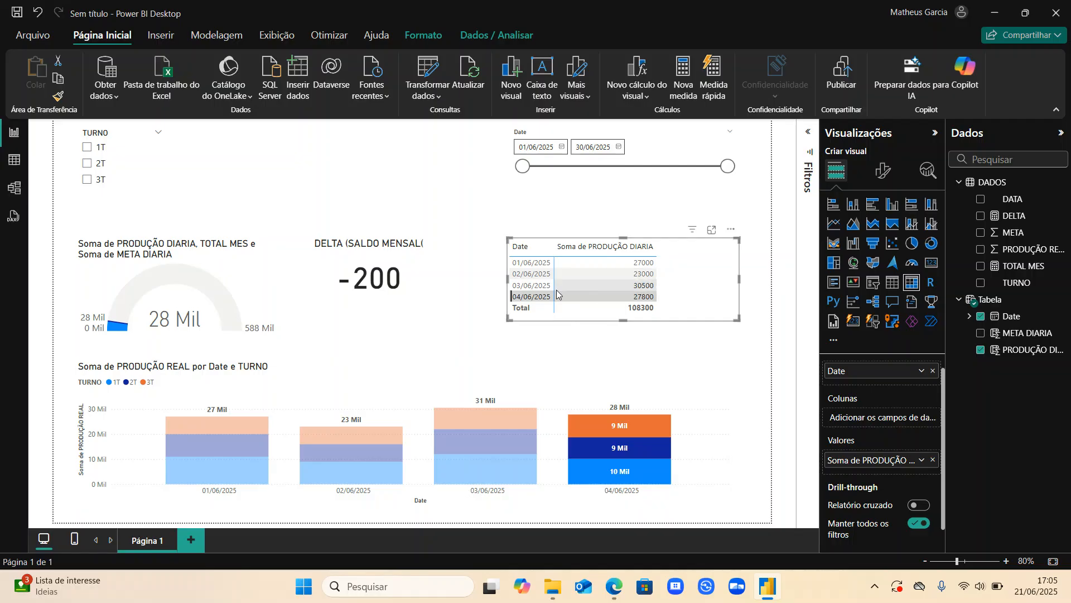
{"action": "left_click", "coordinate": [528, 288]}
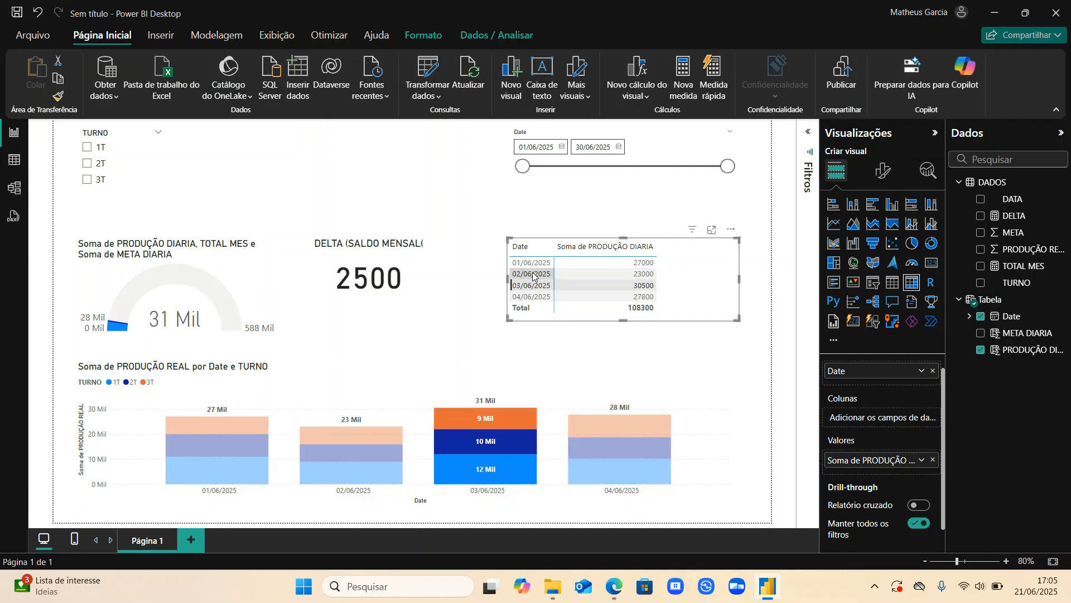
{"action": "left_click", "coordinate": [533, 274]}
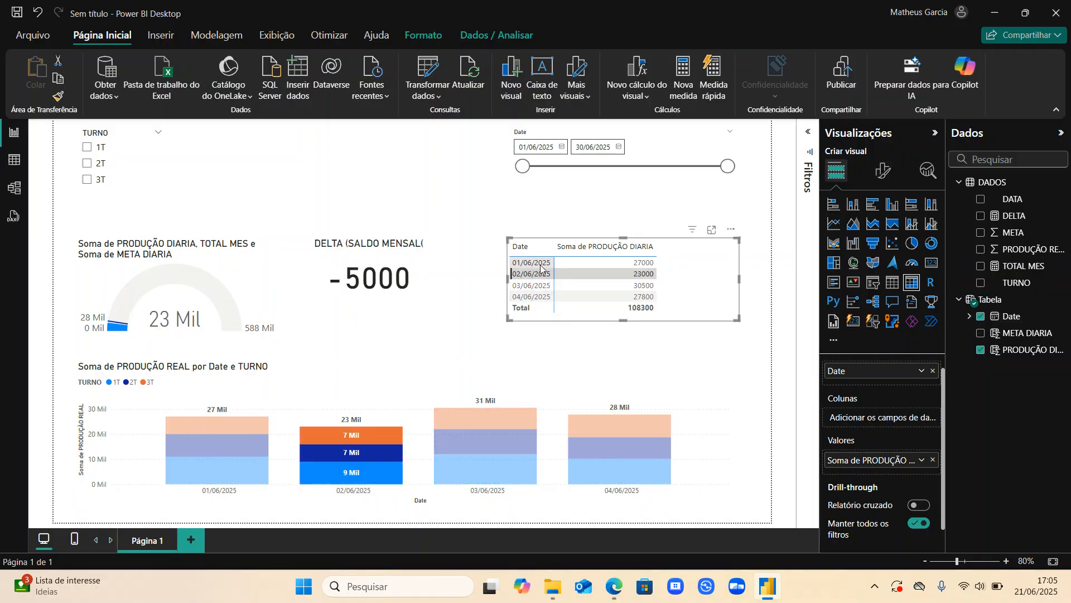
{"action": "left_click", "coordinate": [540, 263]}
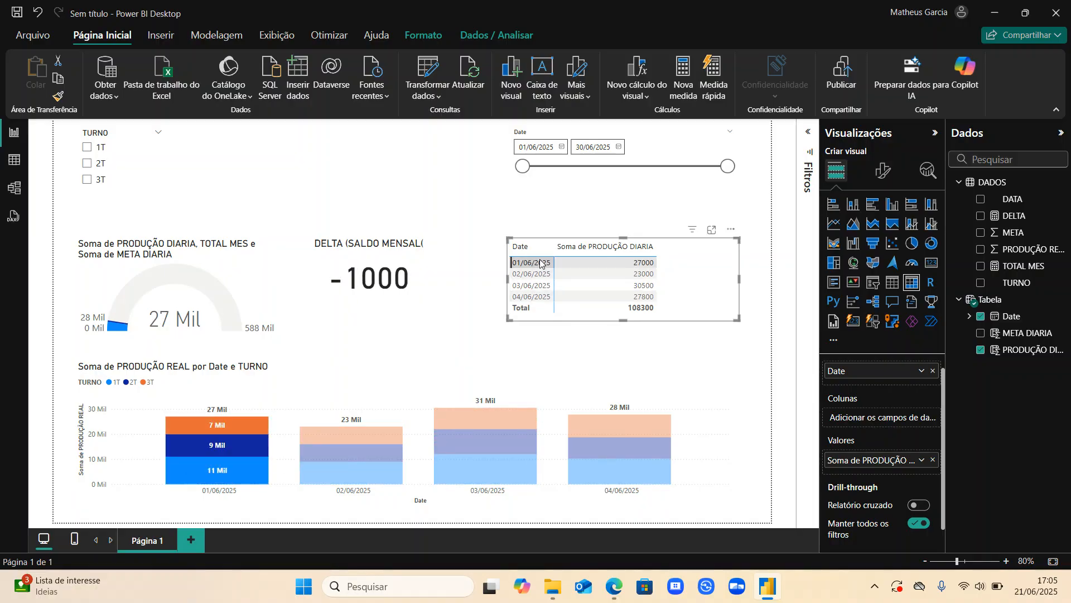
{"action": "left_click", "coordinate": [540, 263]}
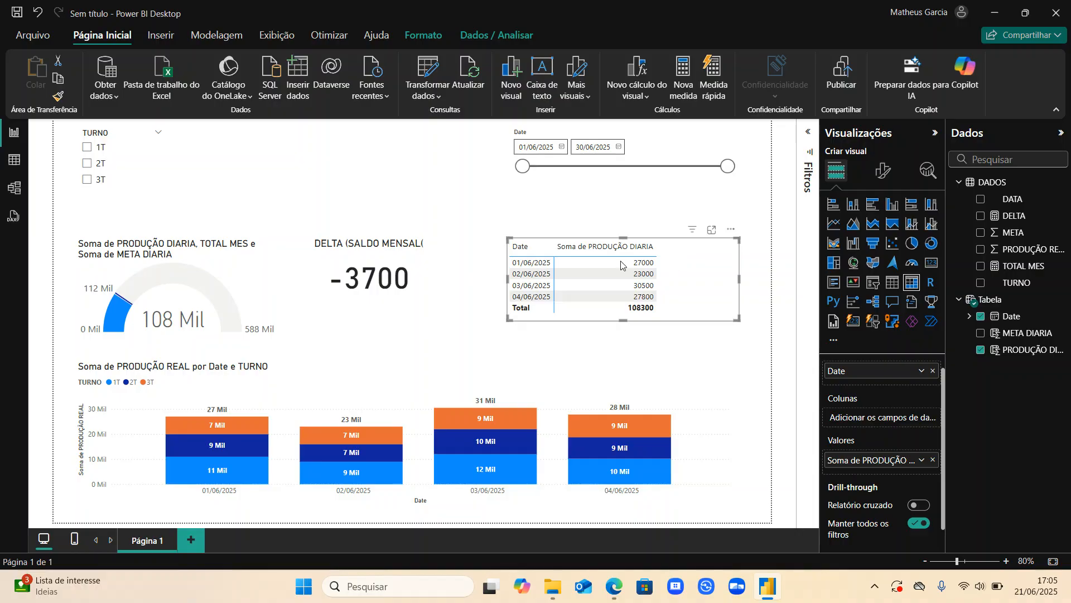
{"action": "left_click", "coordinate": [379, 190]}
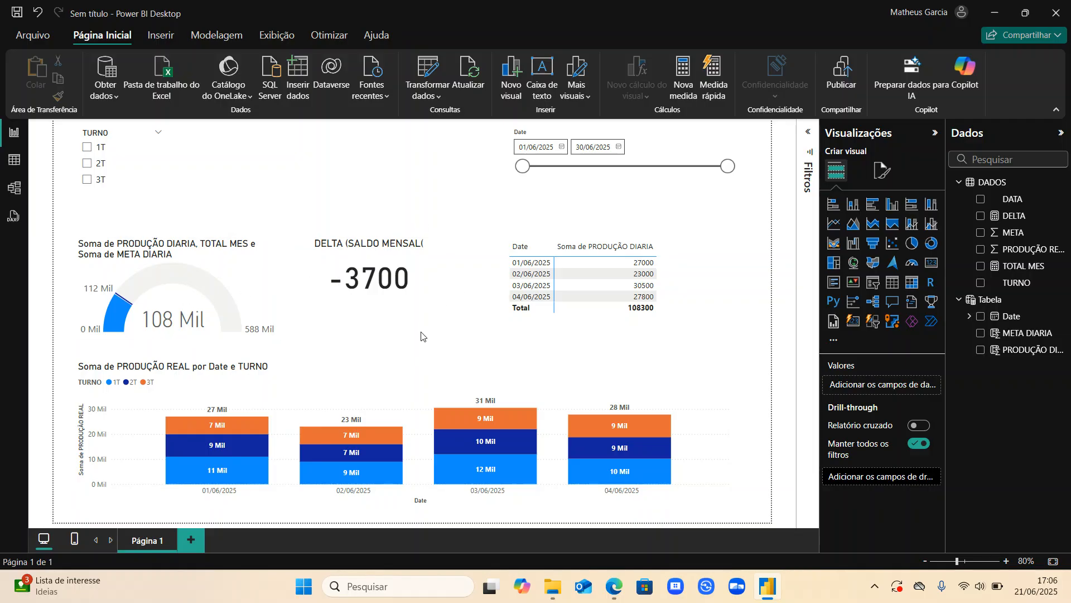
{"action": "key", "text": "alt+Tab"}
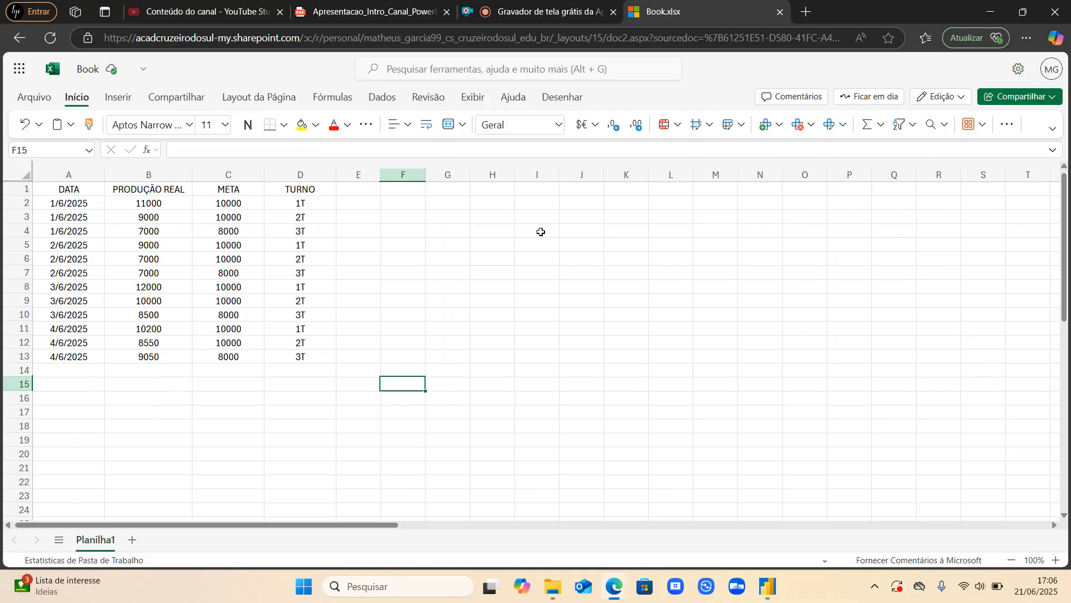
{"action": "left_click", "coordinate": [308, 276]}
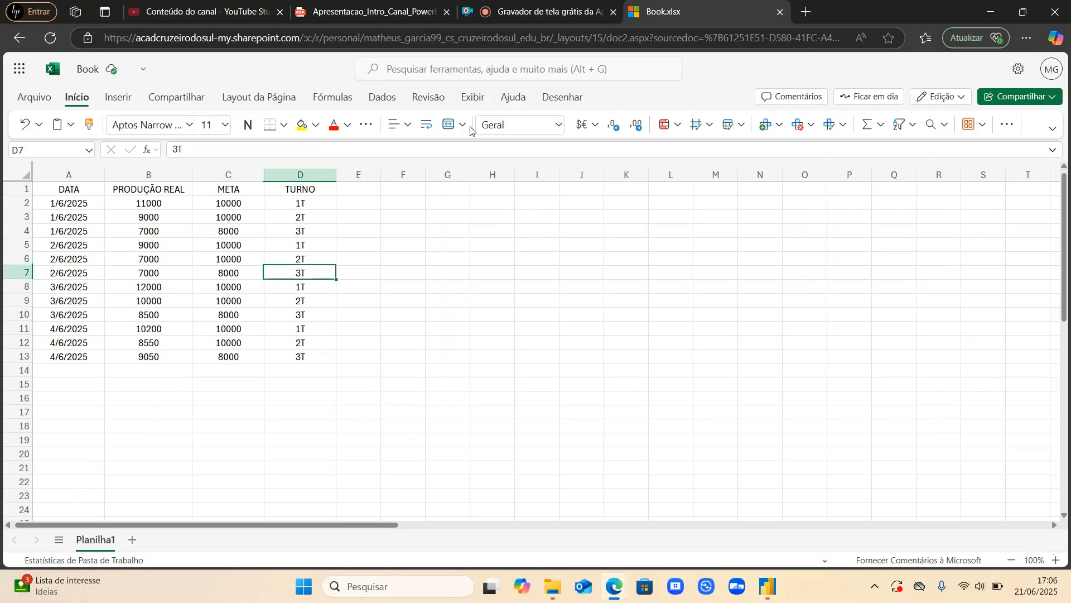
{"action": "left_click", "coordinate": [547, 8]}
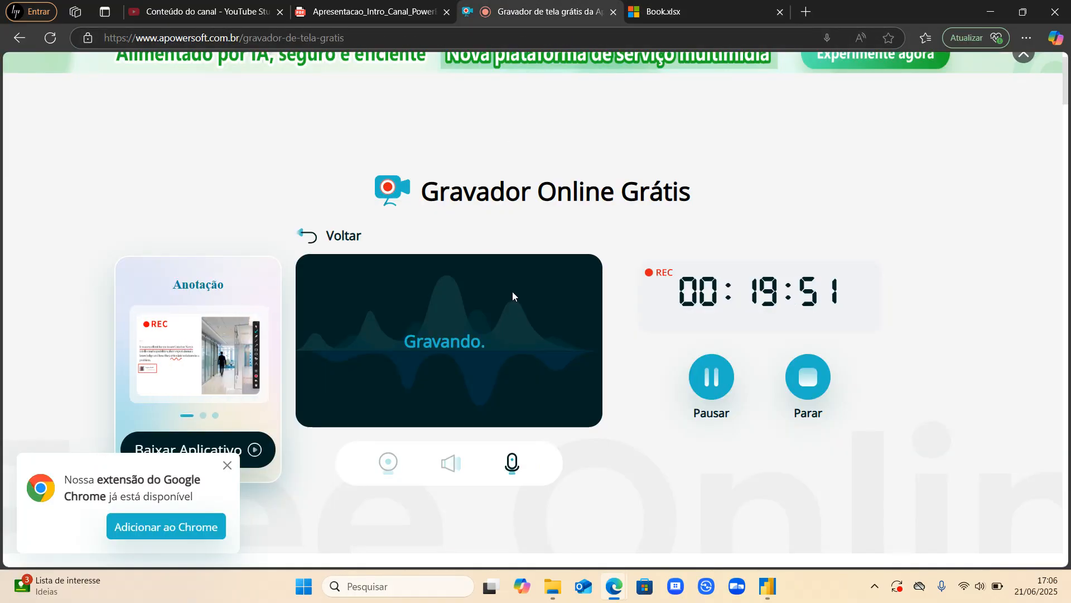